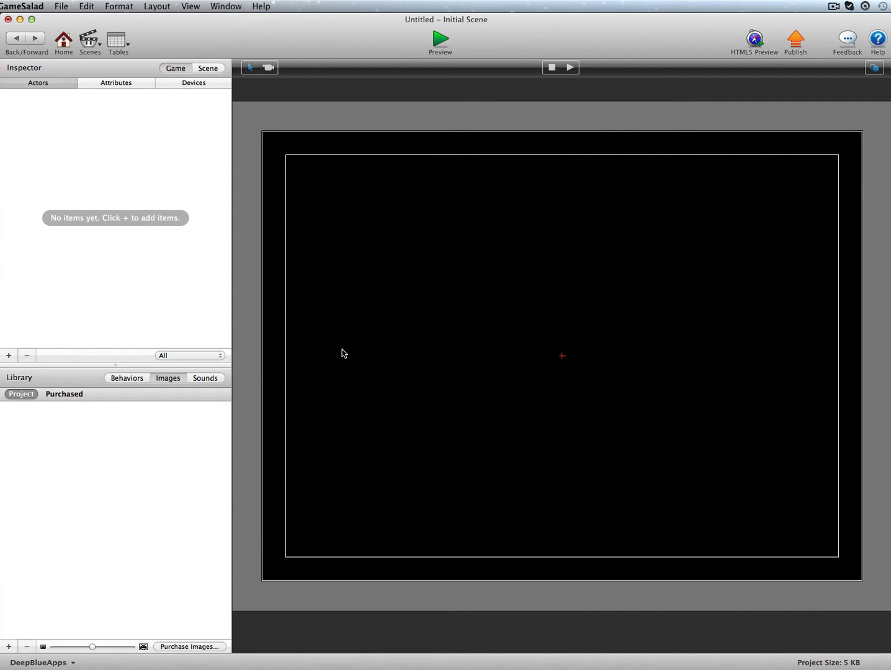
Step: Import bg_space001, obj_gameover, obj_planet3, obj_rocket001 and obj_title_alien from the Desktop's spaceGame folder into the project's image library
{"action": "left_click", "coordinate": [11, 646]}
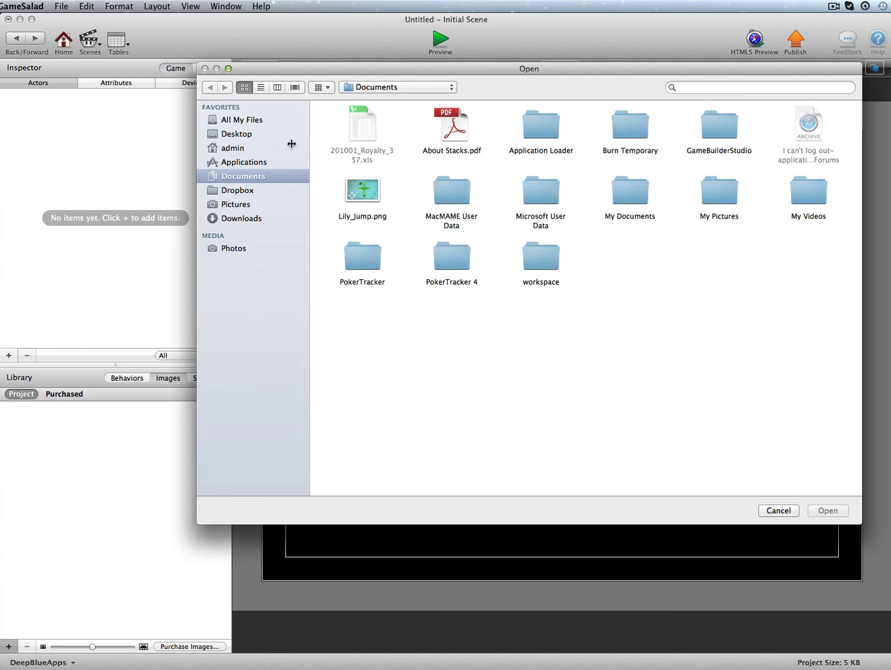
{"action": "left_click", "coordinate": [245, 133]}
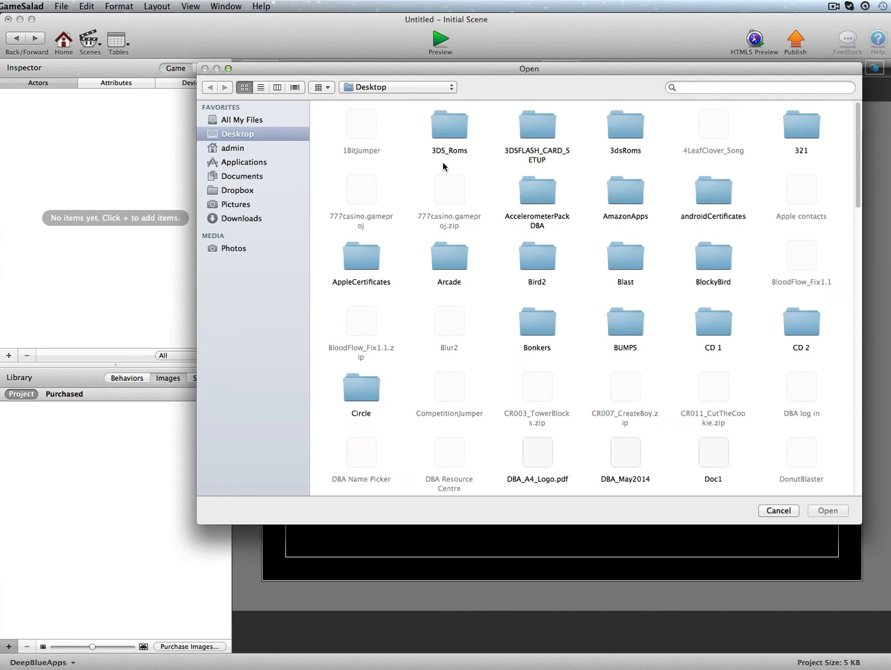
{"action": "scroll", "coordinate": [624, 257], "scroll_direction": "down", "scroll_amount": 4}
{"action": "scroll", "coordinate": [624, 259], "scroll_direction": "down", "scroll_amount": 10}
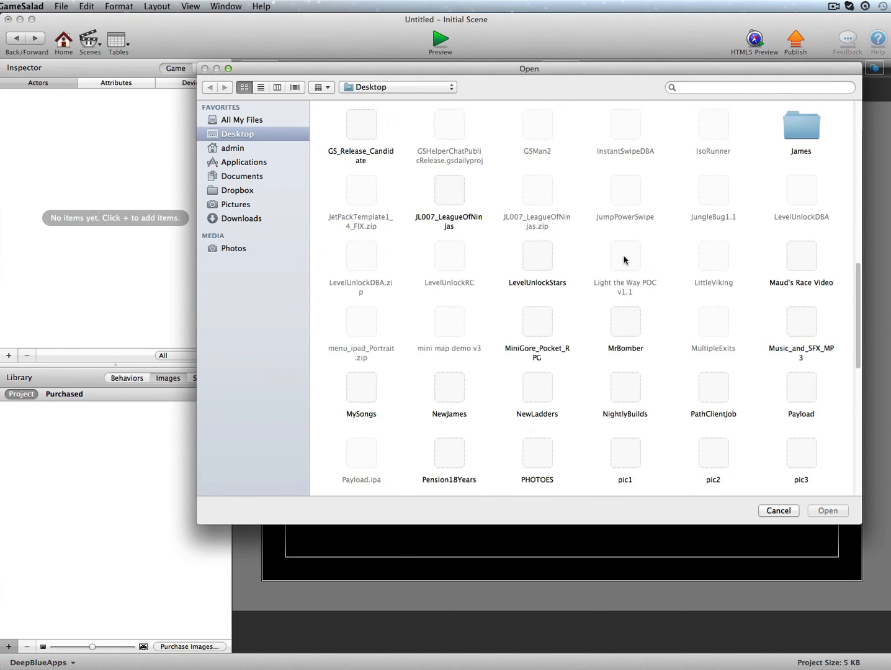
{"action": "scroll", "coordinate": [625, 317], "scroll_direction": "down", "scroll_amount": 8}
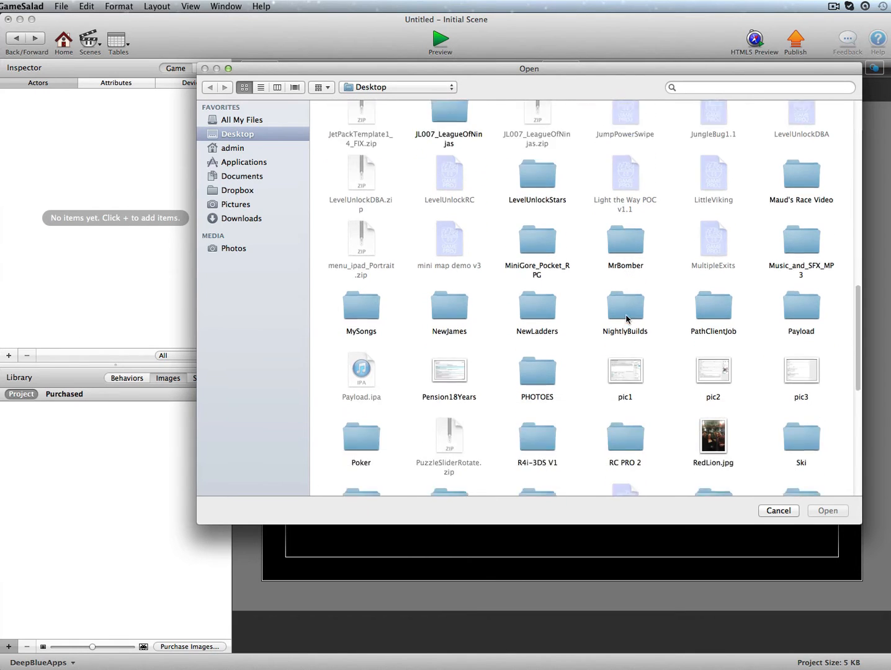
{"action": "double_click", "coordinate": [463, 267]}
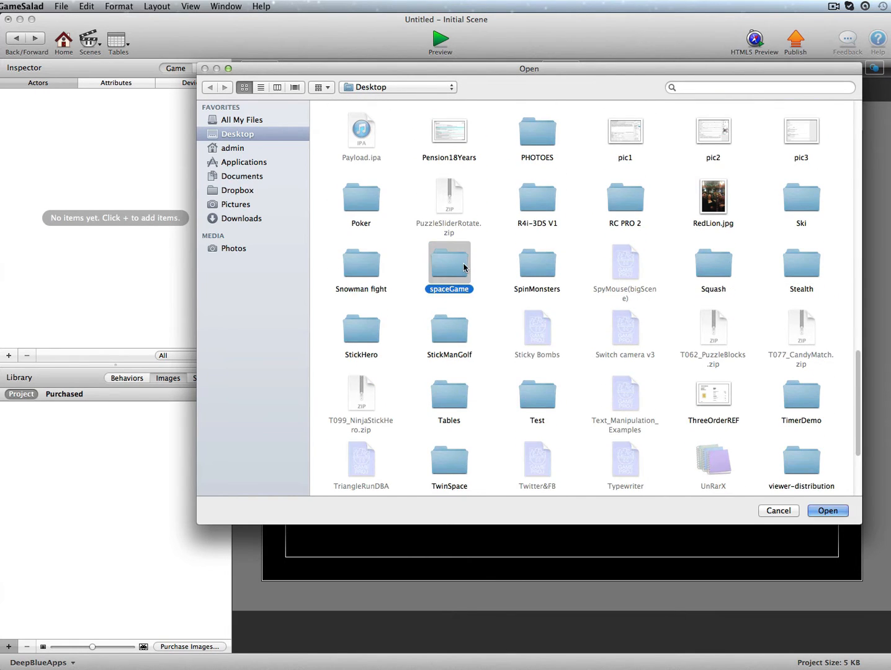
{"action": "left_click", "coordinate": [345, 128]}
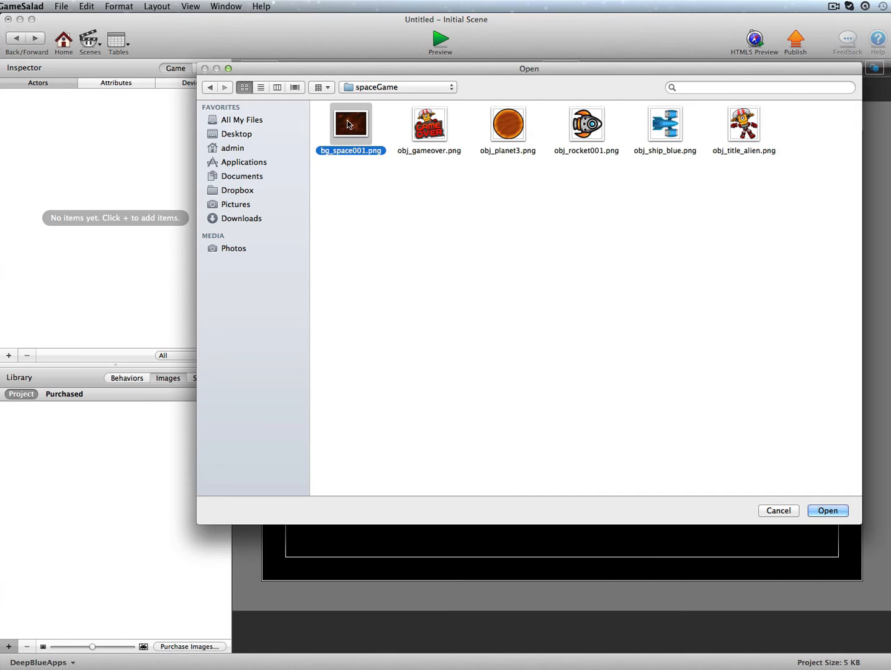
{"action": "left_click", "coordinate": [438, 127], "text": "super"}
{"action": "left_click", "coordinate": [506, 127], "text": "super"}
{"action": "left_click", "coordinate": [585, 127], "text": "super"}
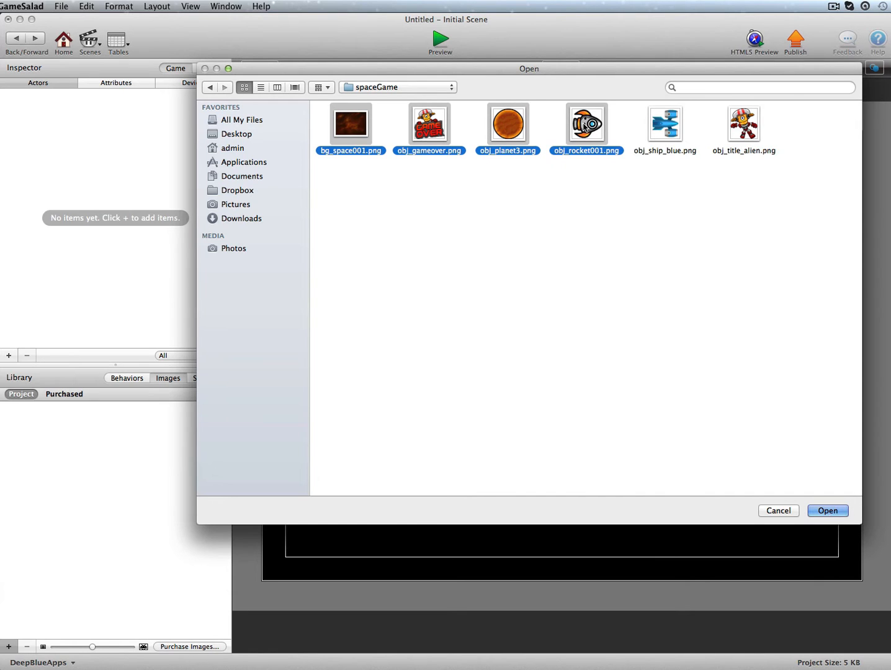
{"action": "left_click", "coordinate": [749, 131], "text": "super"}
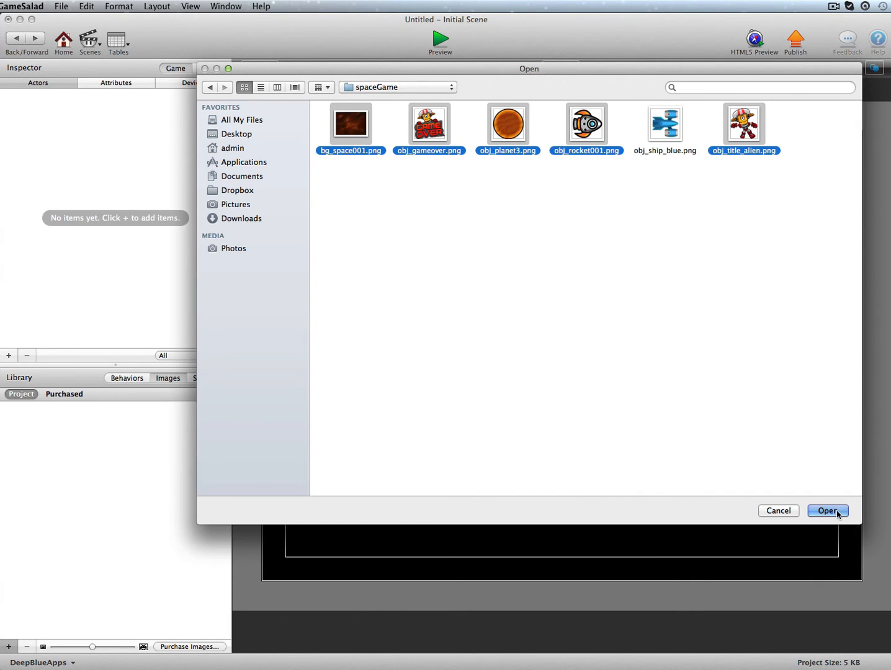
{"action": "key", "text": "Return"}
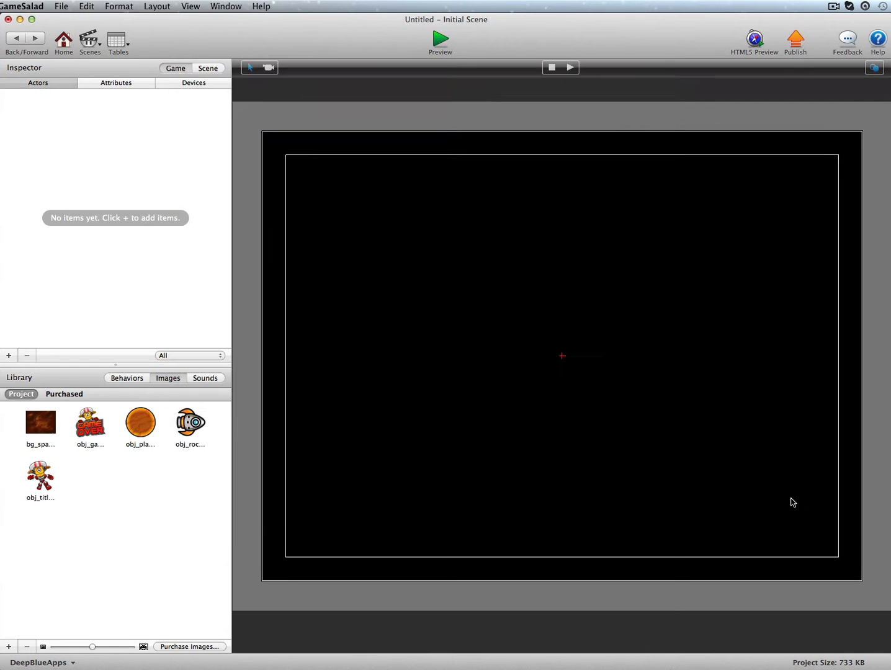
Step: Place the obj_rocket001 image in the scene as an actor, to the left of and slightly below the centre mark
{"action": "left_click", "coordinate": [186, 415]}
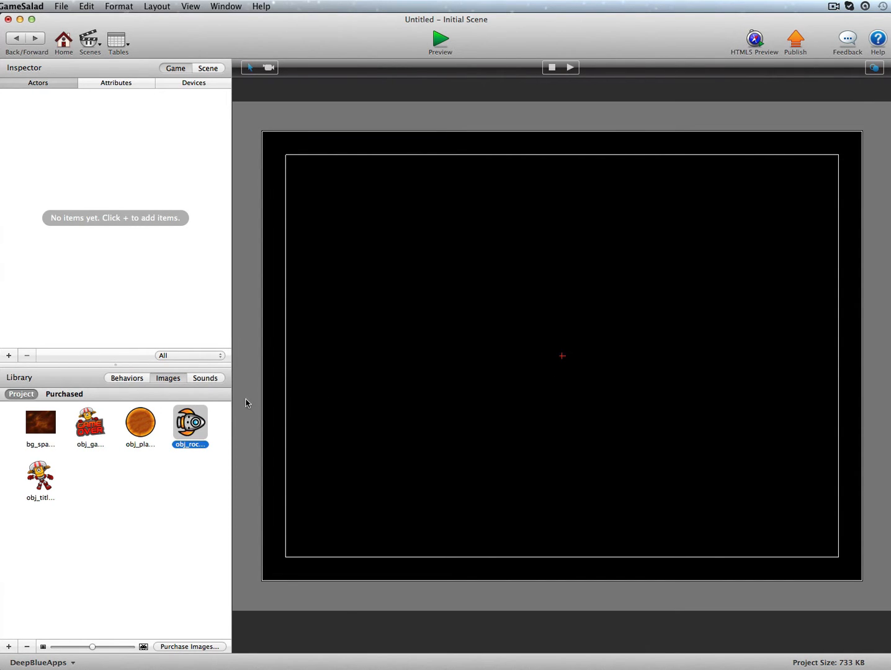
{"action": "left_click", "coordinate": [191, 476]}
{"action": "left_click", "coordinate": [188, 434]}
{"action": "left_click_drag", "start_coordinate": [186, 422], "coordinate": [443, 372]}
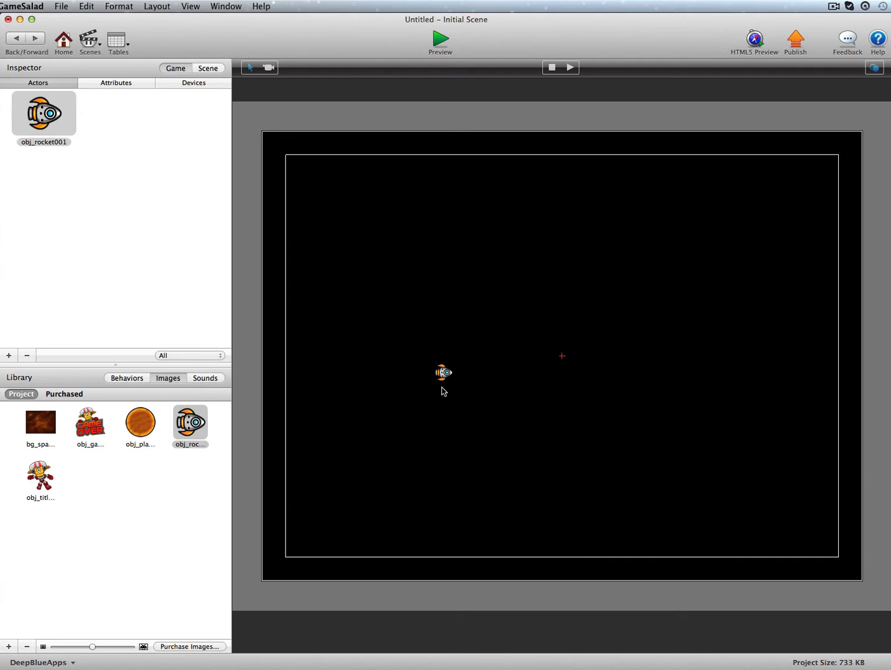
Step: Set the obj_rocket001 actor's size to 48 wide by 48 high and return to the scene
{"action": "left_click", "coordinate": [41, 116]}
{"action": "double_click", "coordinate": [41, 116]}
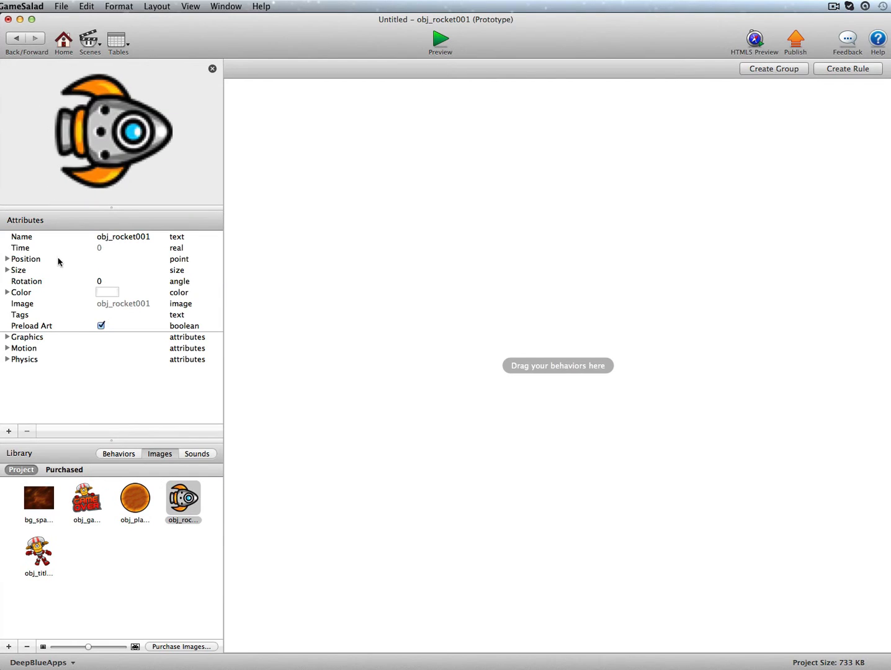
{"action": "left_click", "coordinate": [7, 270]}
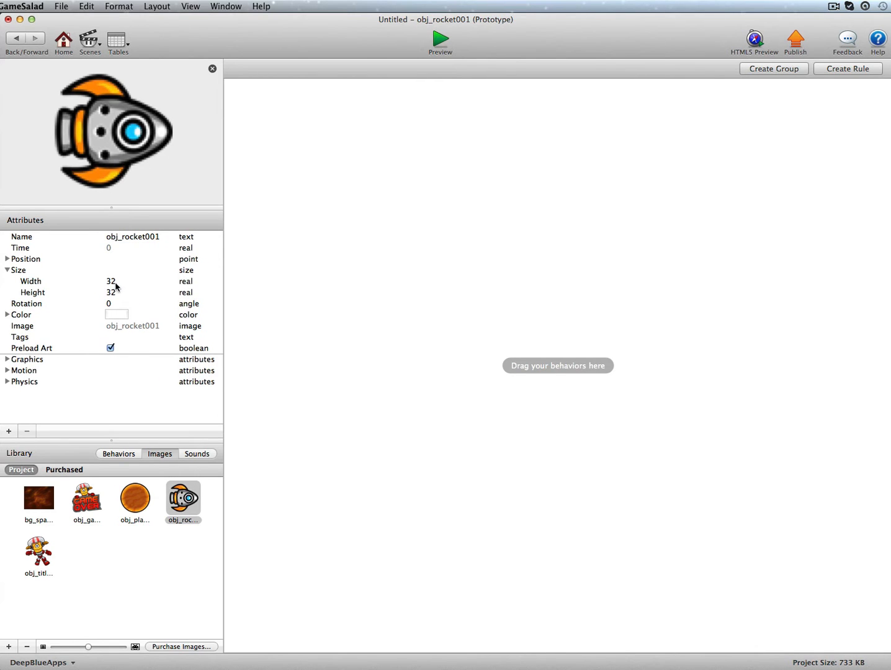
{"action": "double_click", "coordinate": [115, 282]}
{"action": "type", "text": "48"}
{"action": "key", "text": "Tab"}
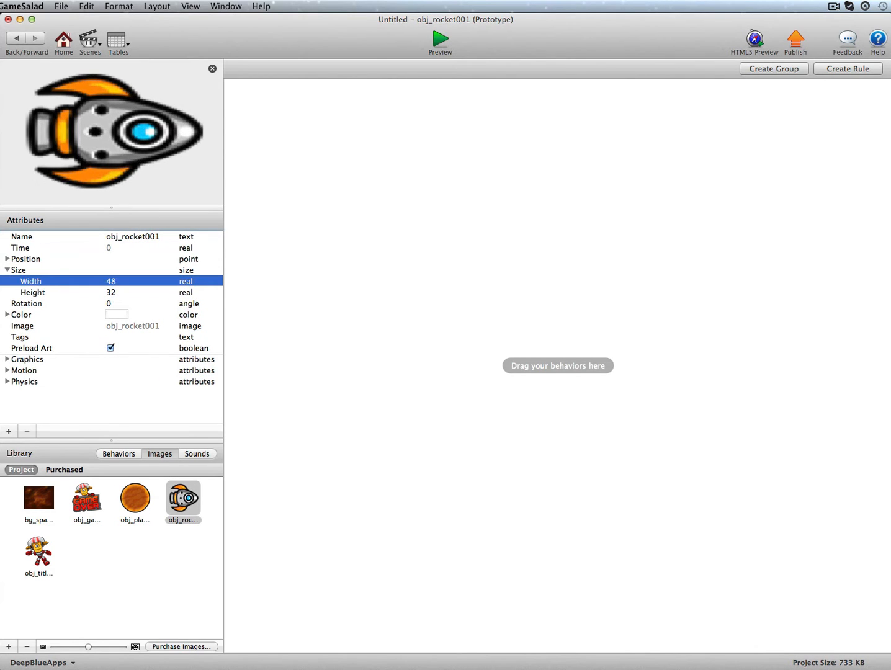
{"action": "type", "text": "48"}
{"action": "key", "text": "Tab"}
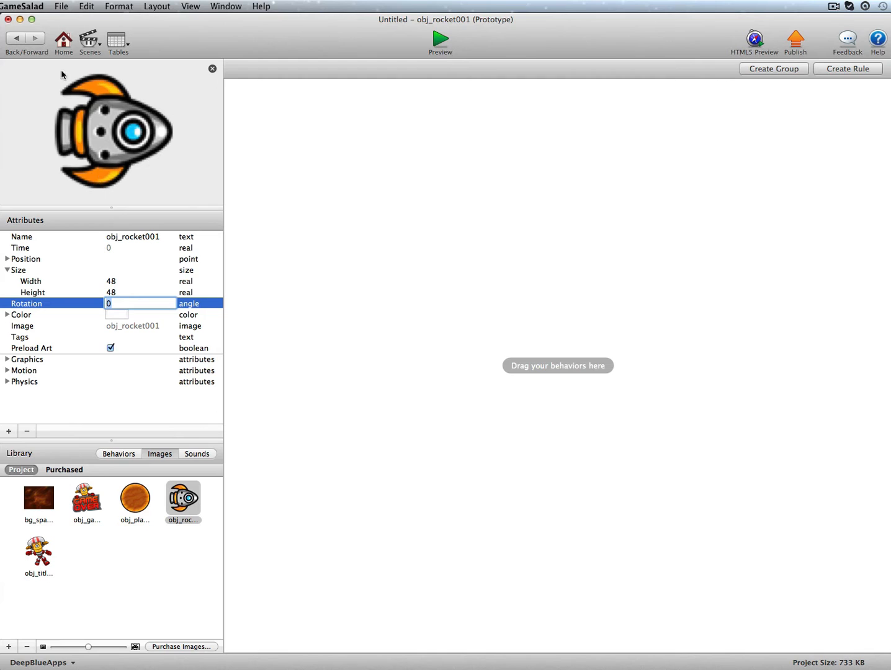
{"action": "left_click", "coordinate": [17, 39]}
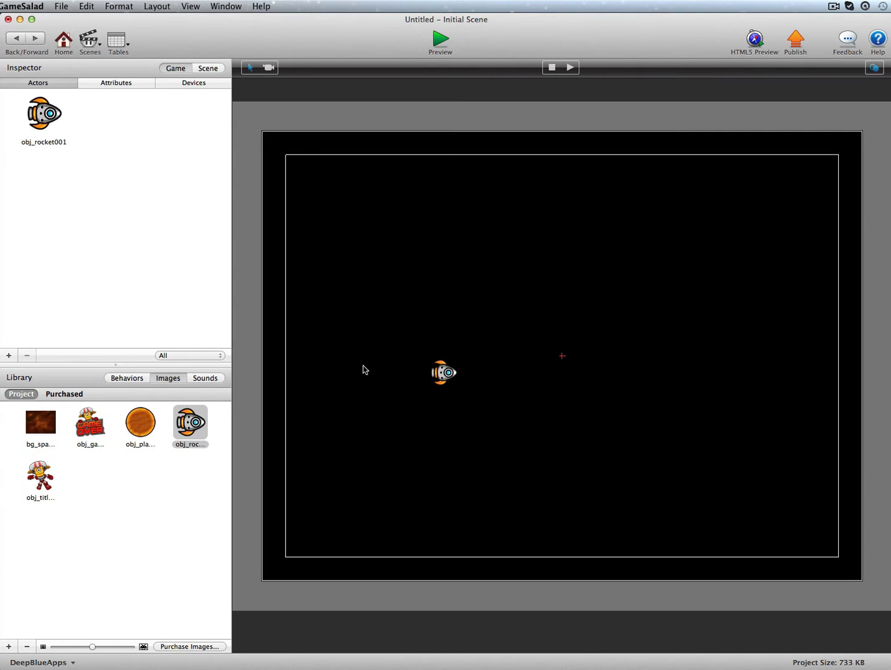
{"action": "left_click", "coordinate": [439, 374]}
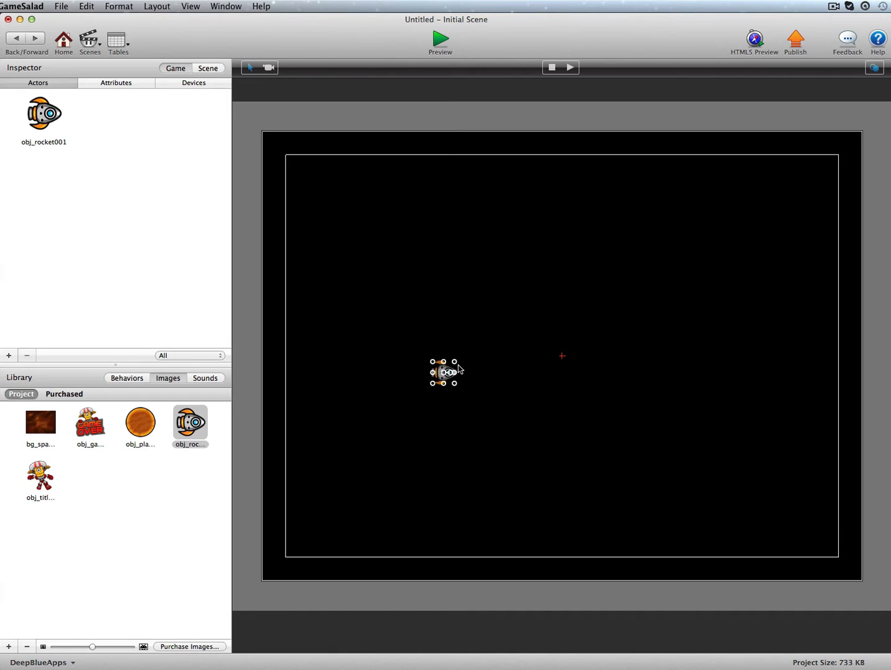
{"action": "double_click", "coordinate": [53, 116]}
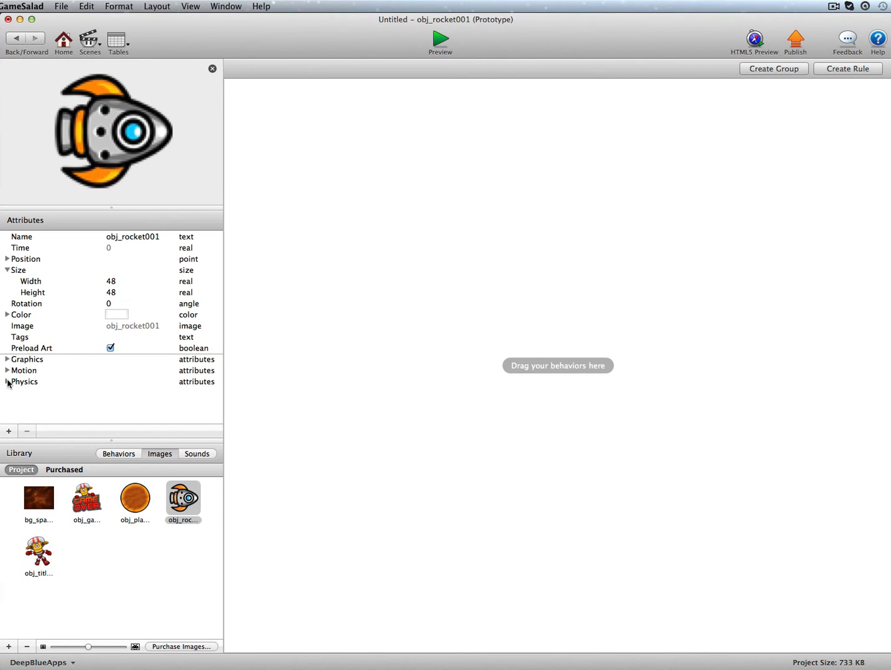
{"action": "left_click", "coordinate": [16, 38]}
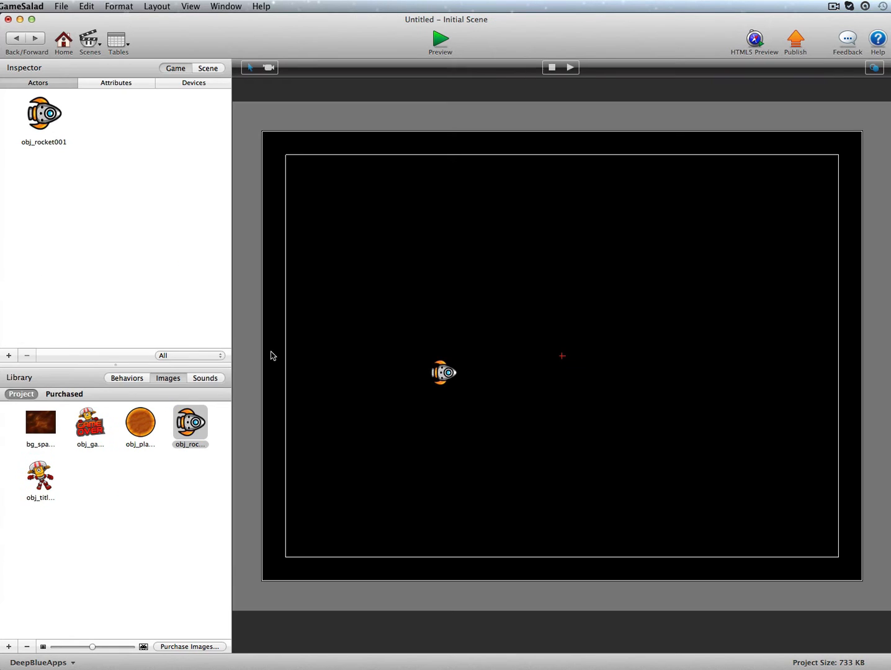
Step: Move the rocket in the scene slightly farther left and down
{"action": "left_click", "coordinate": [443, 375]}
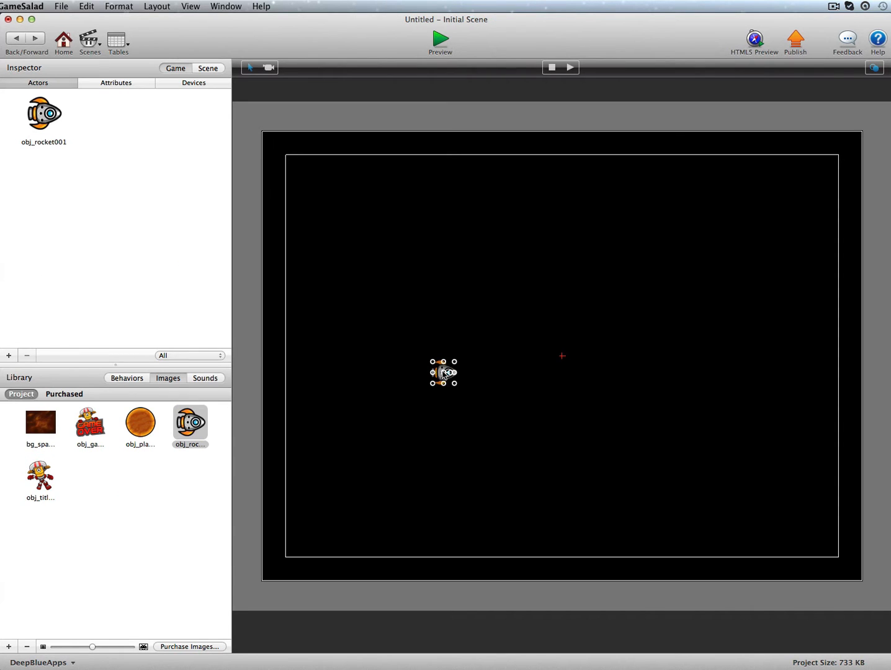
{"action": "left_click_drag", "start_coordinate": [443, 372], "coordinate": [429, 380]}
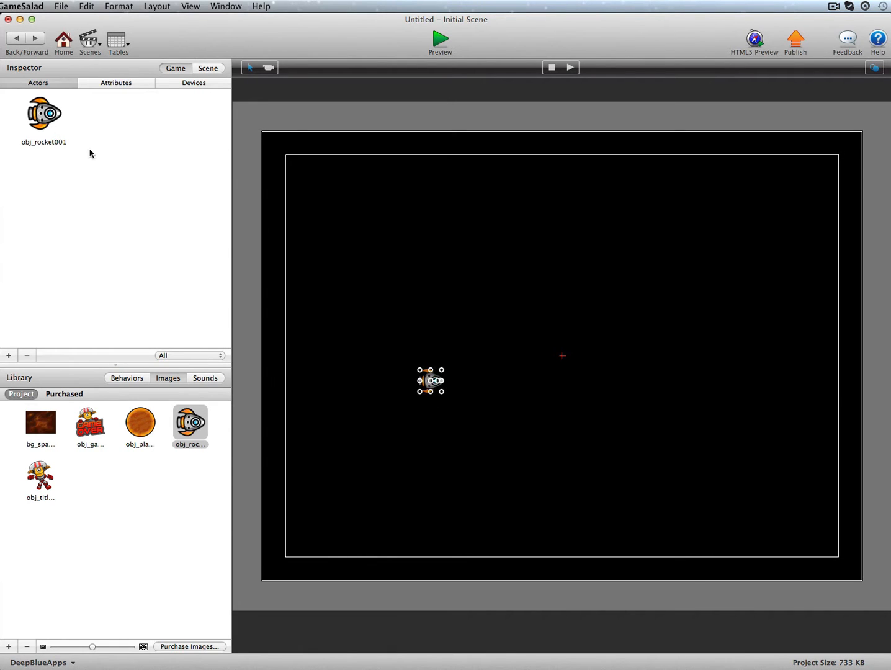
Step: Set the obj_rocket001 actor's physics collision shape to Circle and return to the scene
{"action": "double_click", "coordinate": [54, 116]}
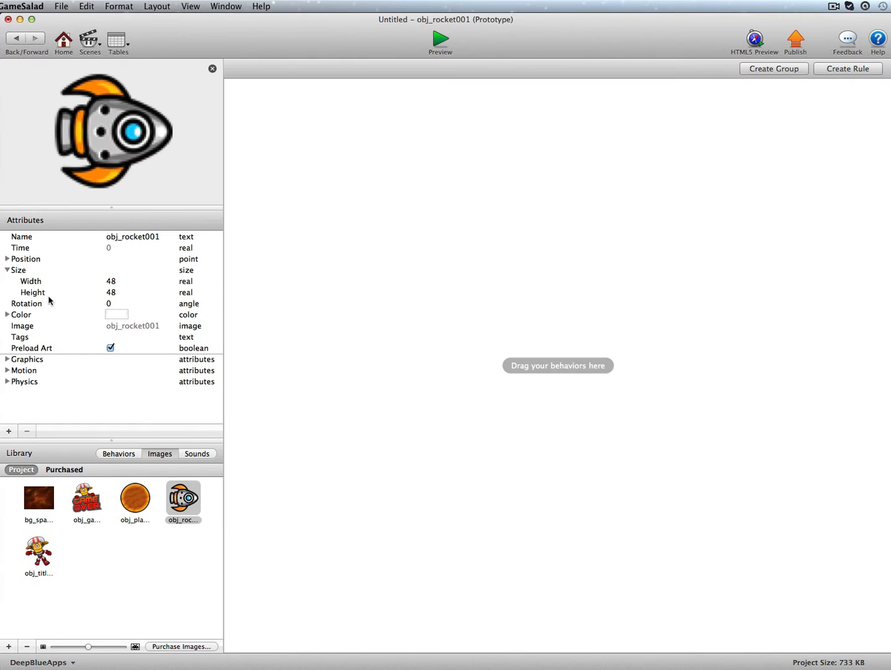
{"action": "left_click", "coordinate": [6, 382]}
{"action": "scroll", "coordinate": [82, 380], "scroll_direction": "down", "scroll_amount": 3}
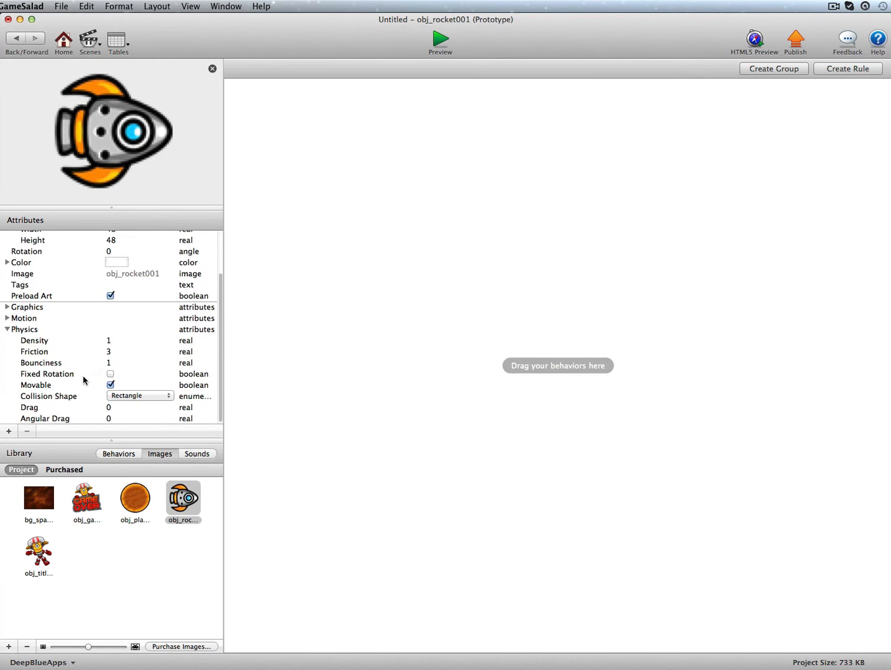
{"action": "left_click", "coordinate": [116, 395]}
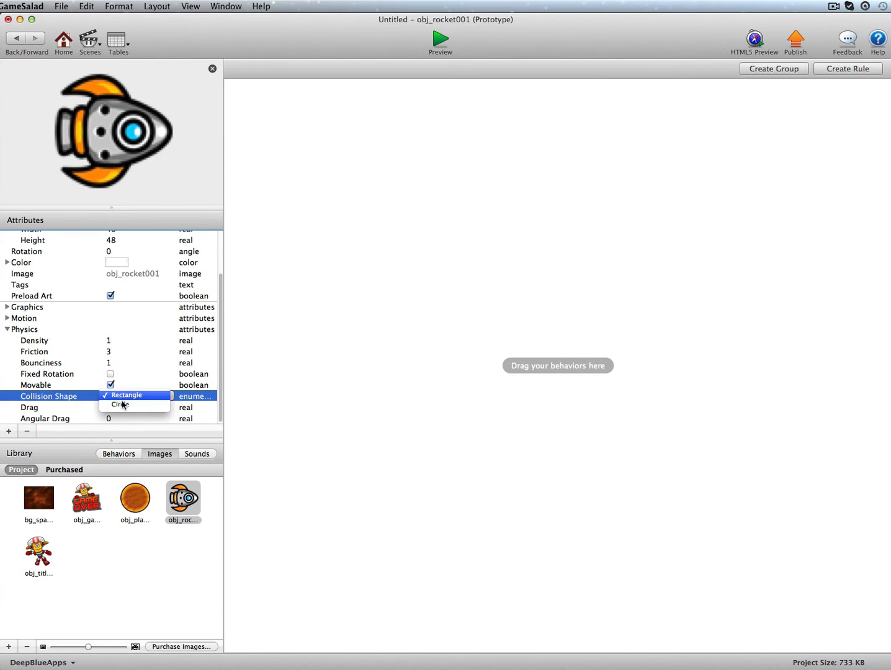
{"action": "left_click", "coordinate": [123, 405]}
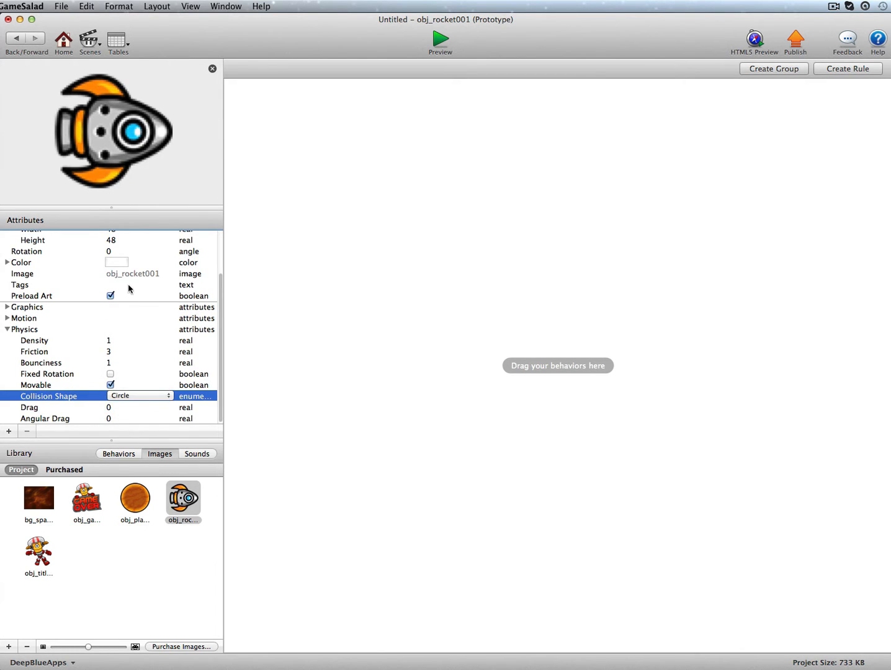
{"action": "left_click", "coordinate": [17, 38]}
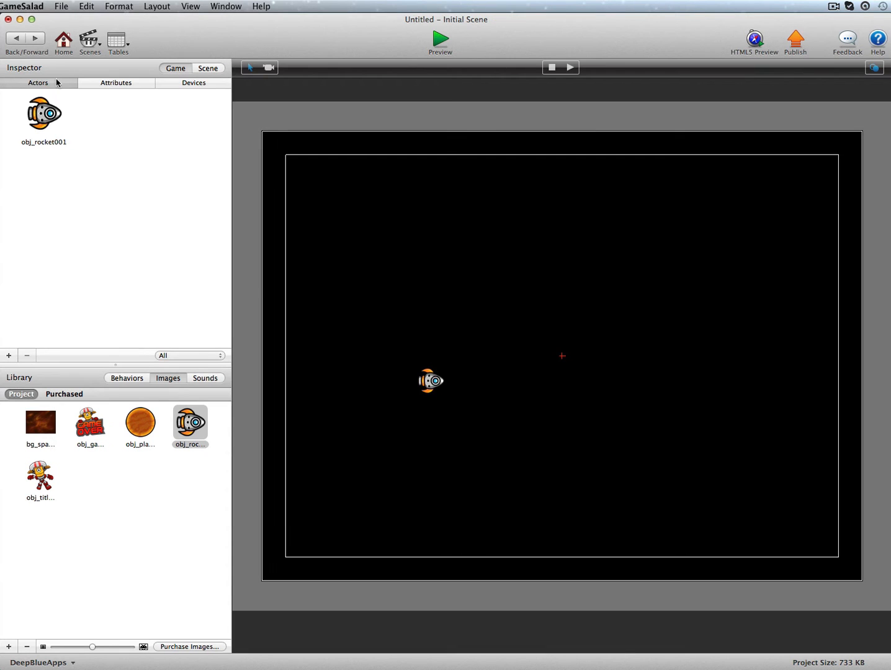
{"action": "left_click", "coordinate": [114, 84]}
{"action": "left_click", "coordinate": [8, 356]}
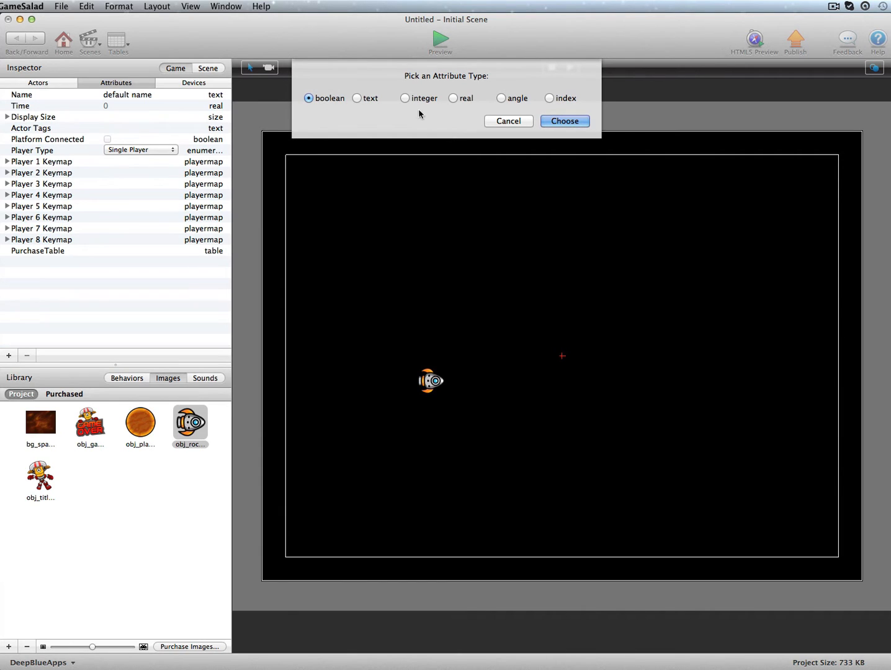
{"action": "left_click", "coordinate": [518, 121]}
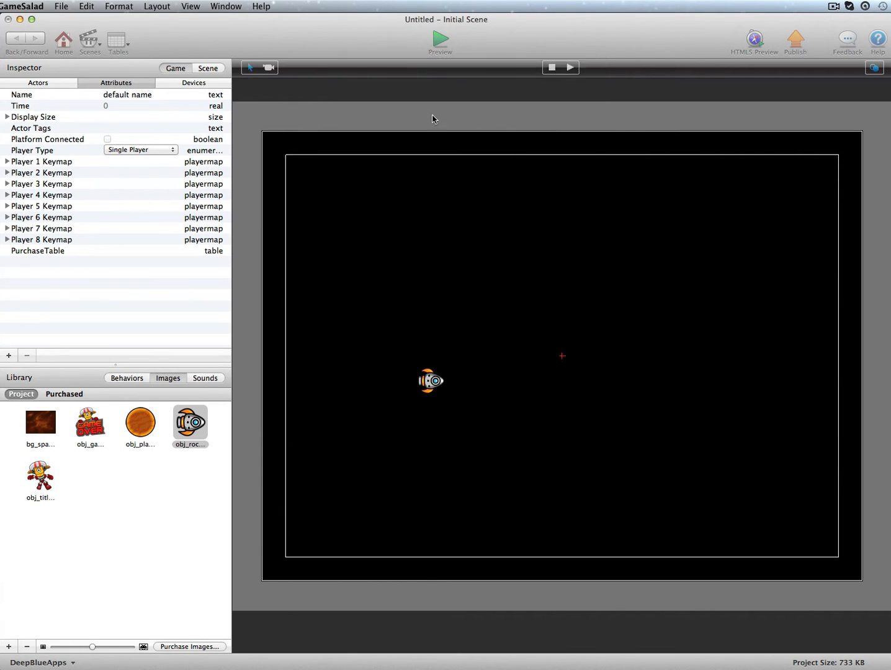
{"action": "left_click", "coordinate": [61, 86]}
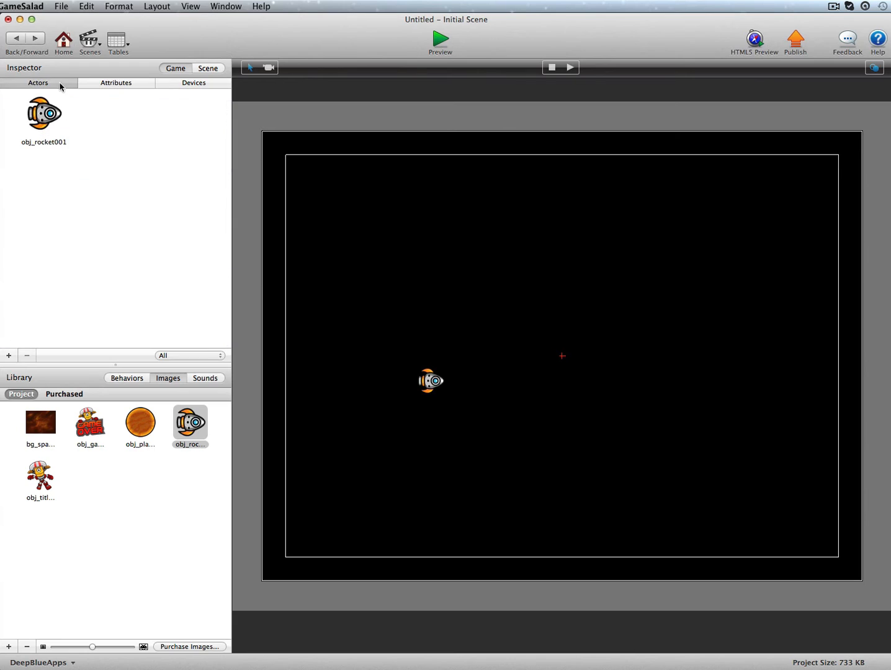
Step: Add a boolean game attribute and name it GameOver
{"action": "left_click", "coordinate": [114, 84]}
{"action": "left_click", "coordinate": [8, 356]}
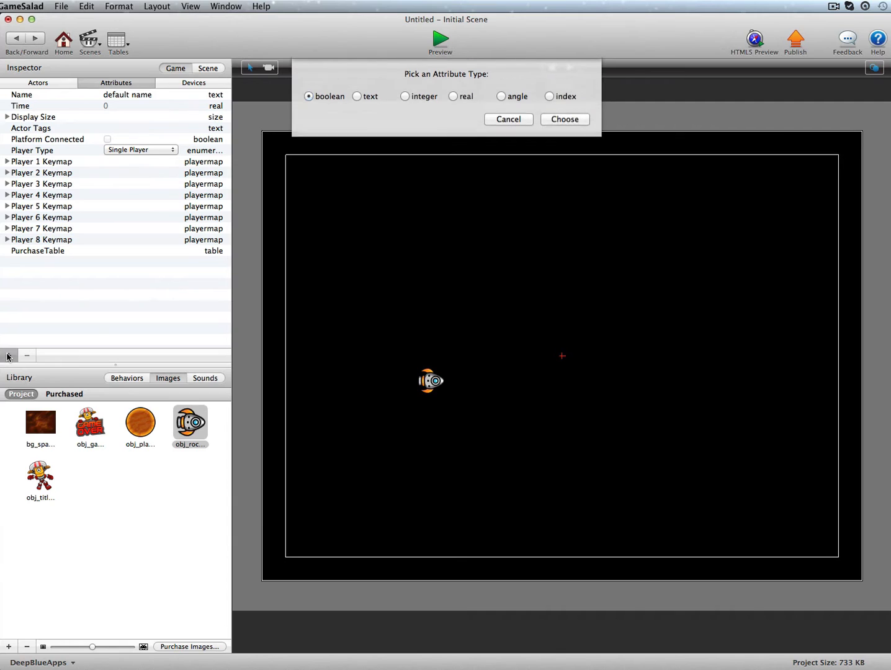
{"action": "left_click", "coordinate": [558, 120]}
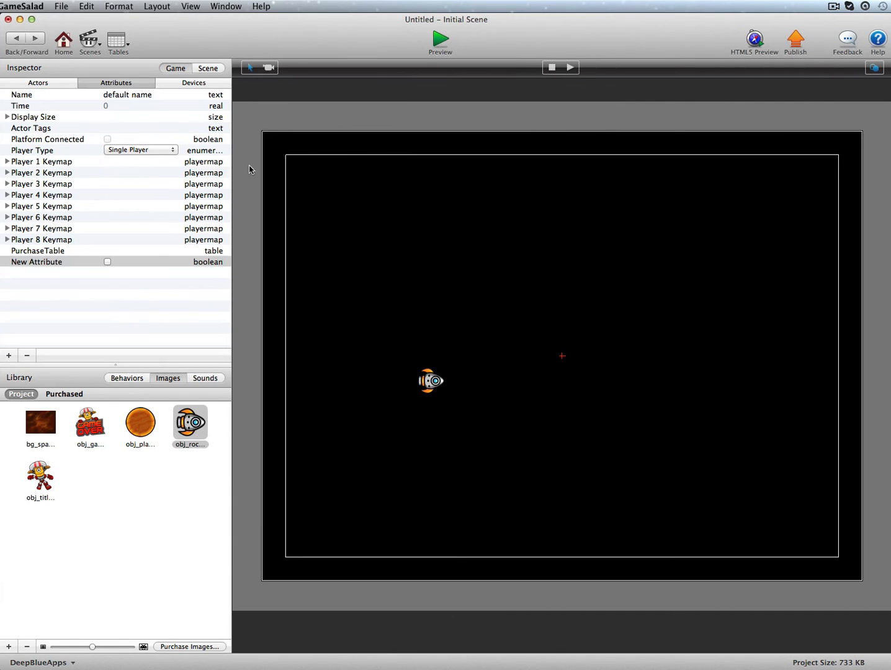
{"action": "double_click", "coordinate": [57, 262]}
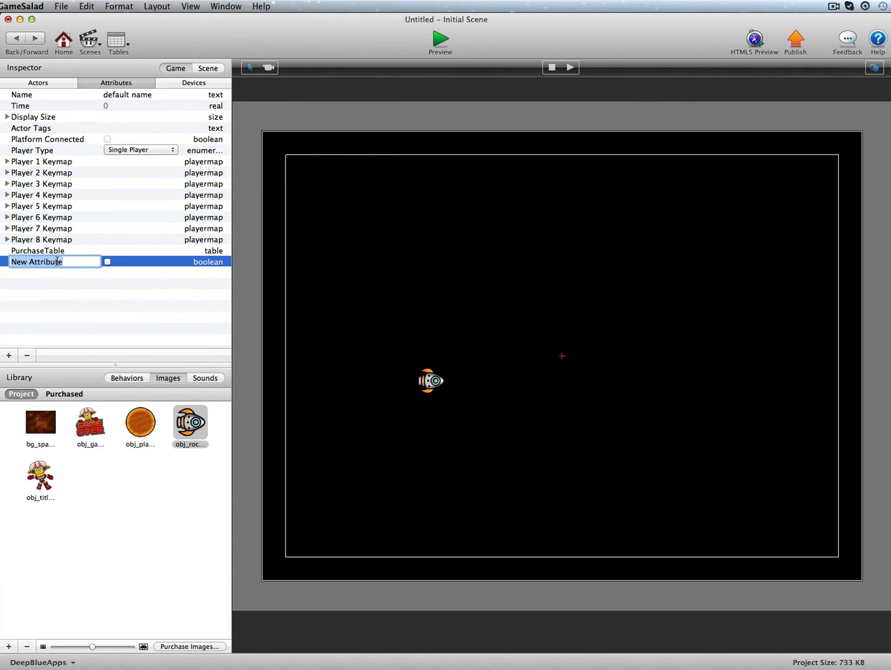
{"action": "type", "text": "GameOver"}
{"action": "key", "text": "Return"}
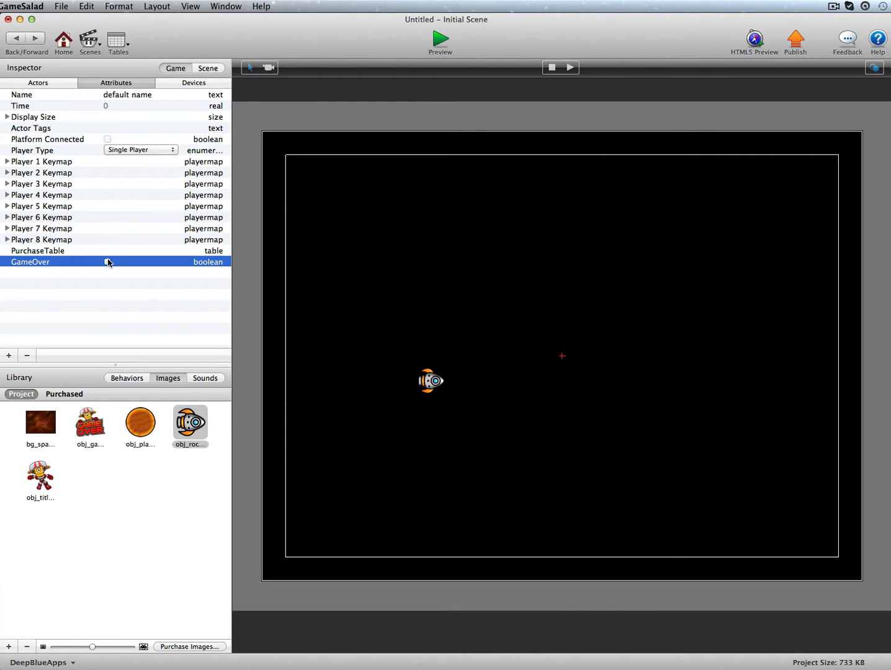
Step: Create a new rule in the obj_rocket001 actor prototype
{"action": "left_click", "coordinate": [38, 86]}
{"action": "double_click", "coordinate": [40, 124]}
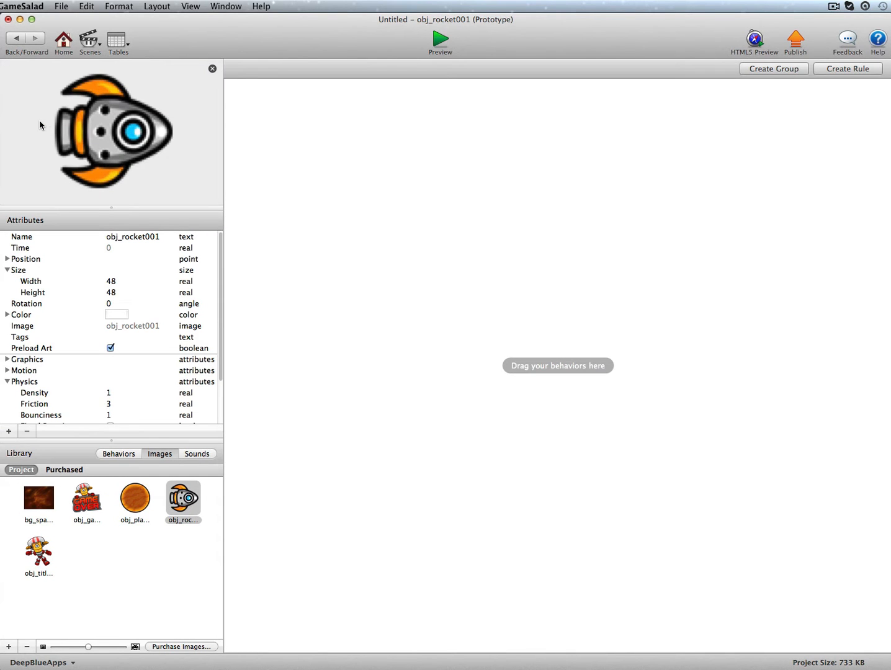
{"action": "left_click", "coordinate": [841, 67]}
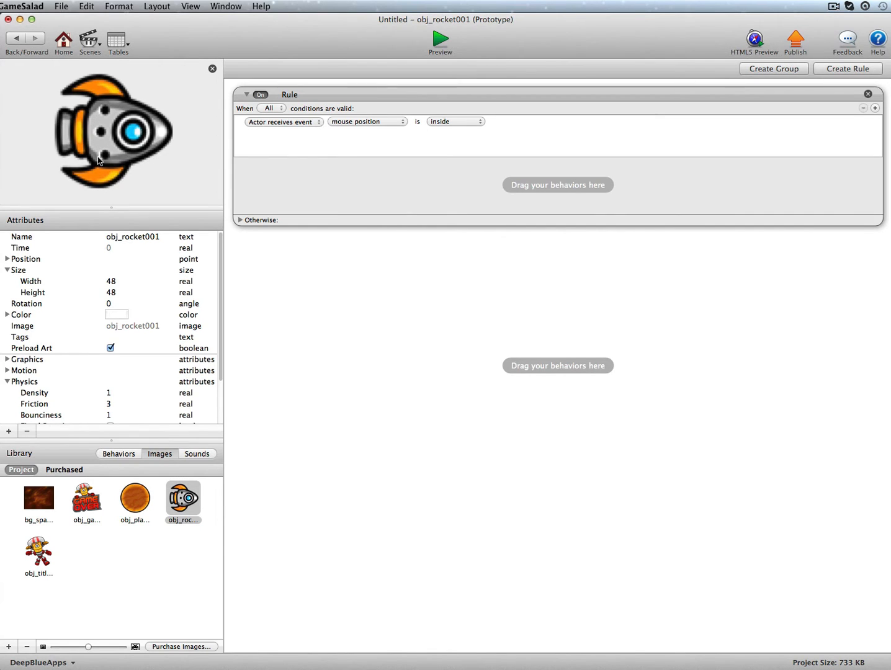
Step: Set the rule's condition to require the game attribute GameOver to be false
{"action": "left_click", "coordinate": [317, 123]}
{"action": "left_click", "coordinate": [310, 131]}
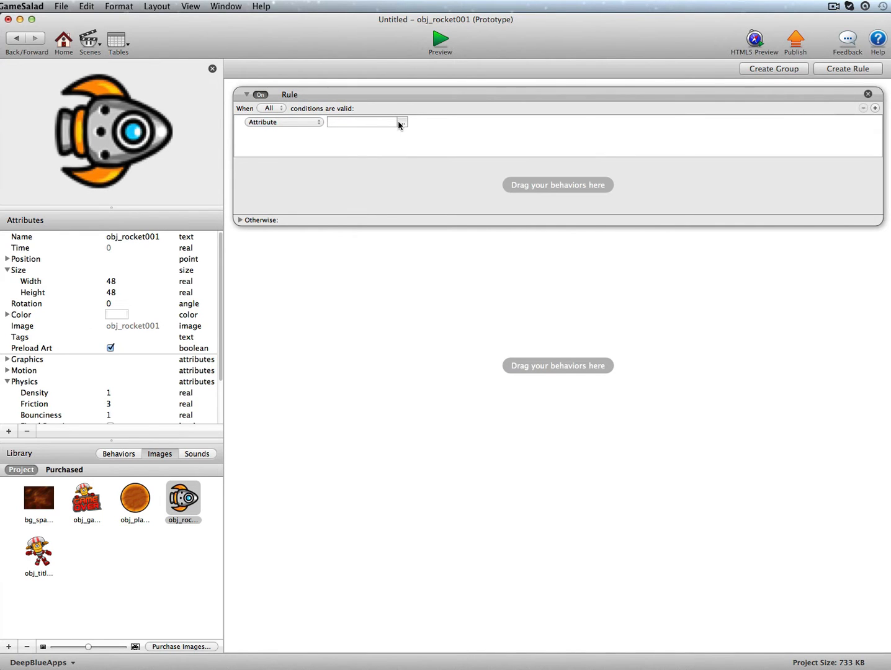
{"action": "left_click", "coordinate": [400, 122]}
{"action": "left_click", "coordinate": [409, 133]}
{"action": "scroll", "coordinate": [493, 183], "scroll_direction": "down", "scroll_amount": 5}
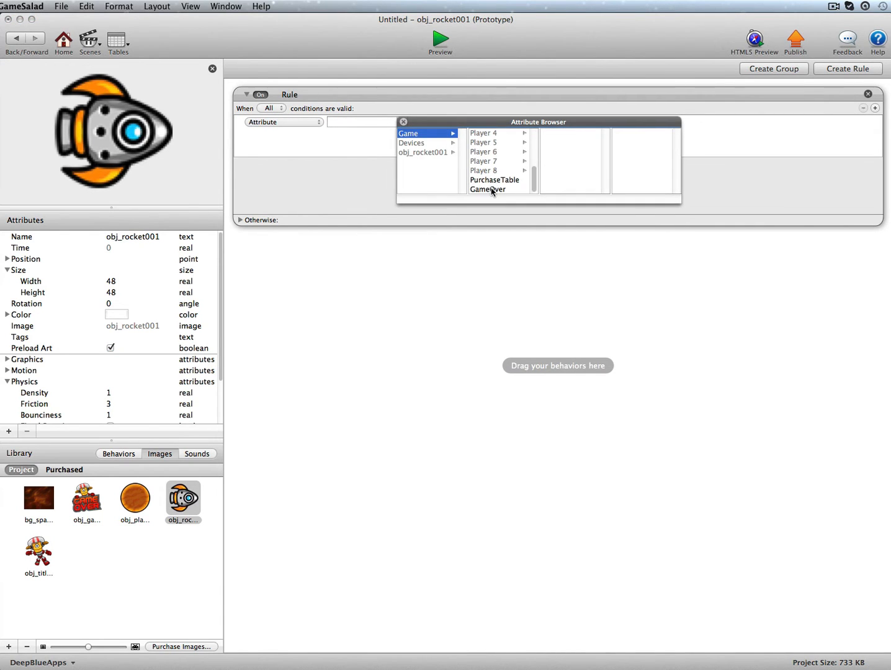
{"action": "double_click", "coordinate": [490, 189]}
{"action": "left_click", "coordinate": [456, 121]}
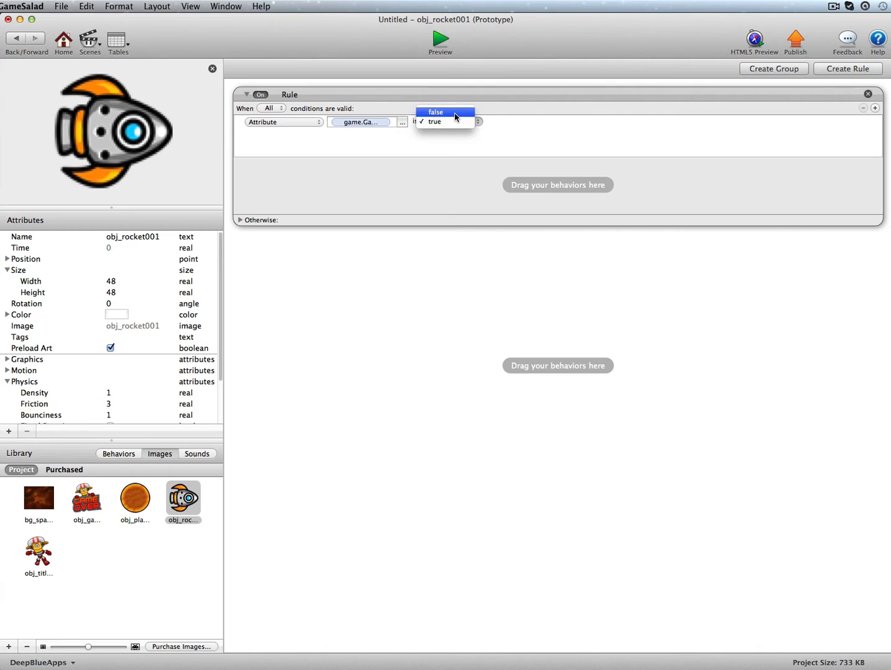
{"action": "left_click", "coordinate": [435, 111]}
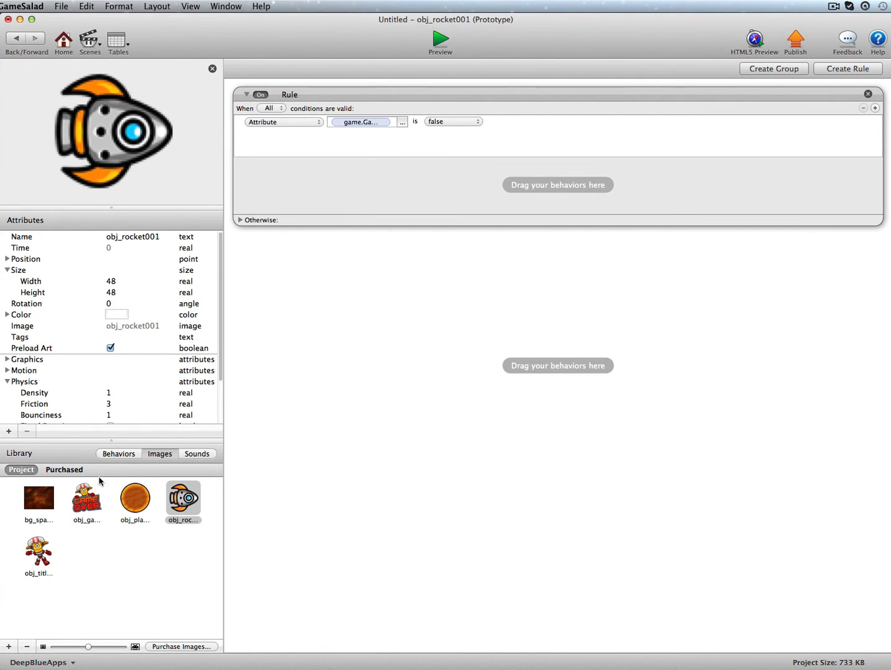
Step: Add a Move behaviour inside the GameOver rule
{"action": "left_click", "coordinate": [118, 453]}
{"action": "scroll", "coordinate": [50, 548], "scroll_direction": "down", "scroll_amount": 5}
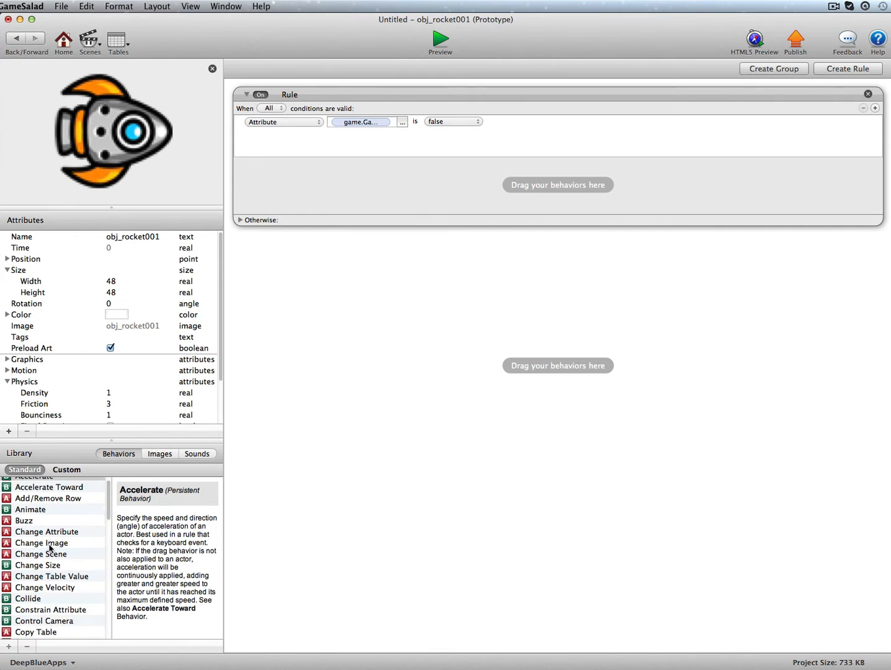
{"action": "scroll", "coordinate": [50, 548], "scroll_direction": "down", "scroll_amount": 8}
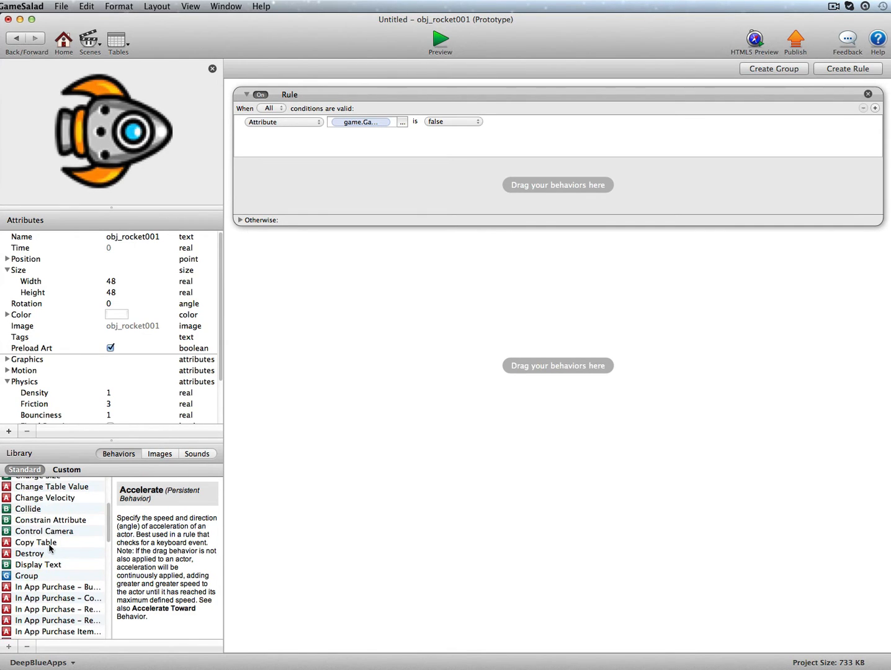
{"action": "scroll", "coordinate": [50, 549], "scroll_direction": "down", "scroll_amount": 3}
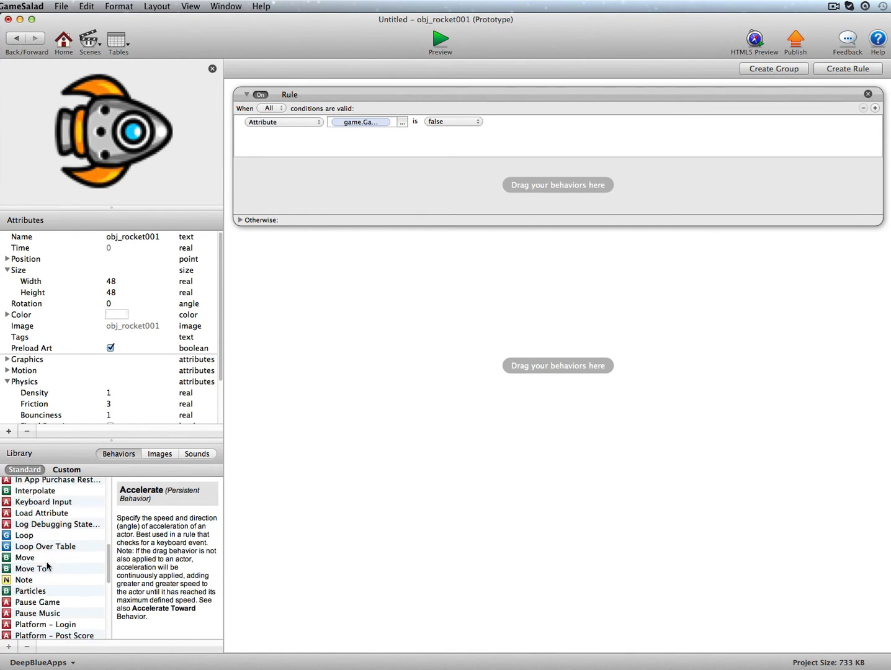
{"action": "left_click", "coordinate": [47, 558]}
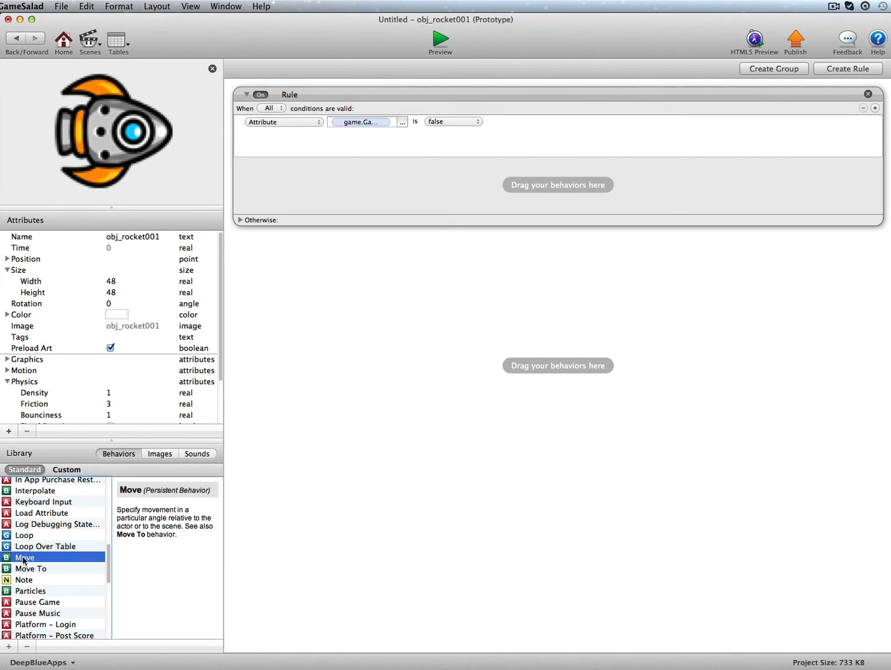
{"action": "left_click_drag", "start_coordinate": [24, 560], "coordinate": [328, 172]}
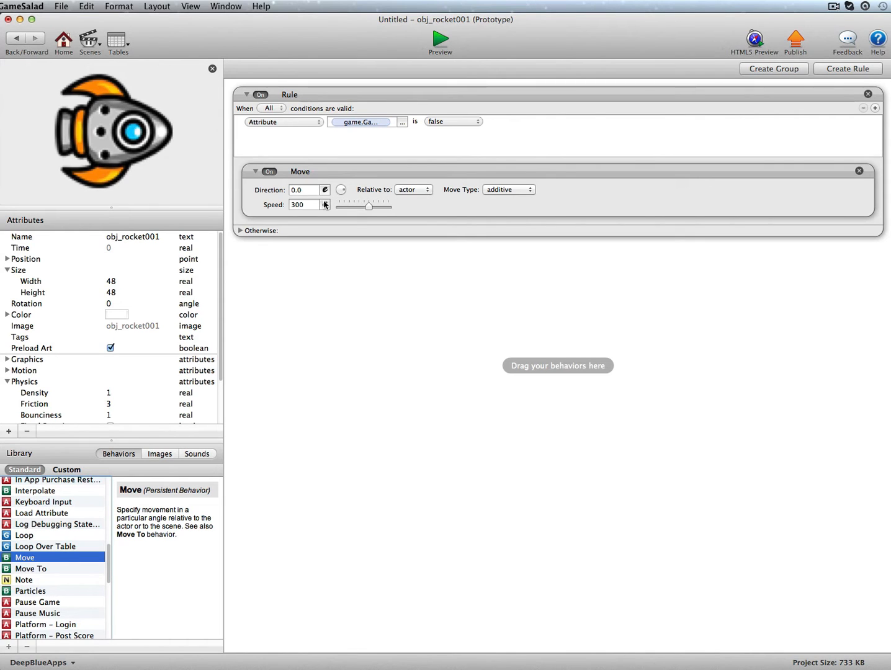
Step: Add an integer game attribute named GameSpeed and set its value to 100
{"action": "left_click", "coordinate": [12, 39]}
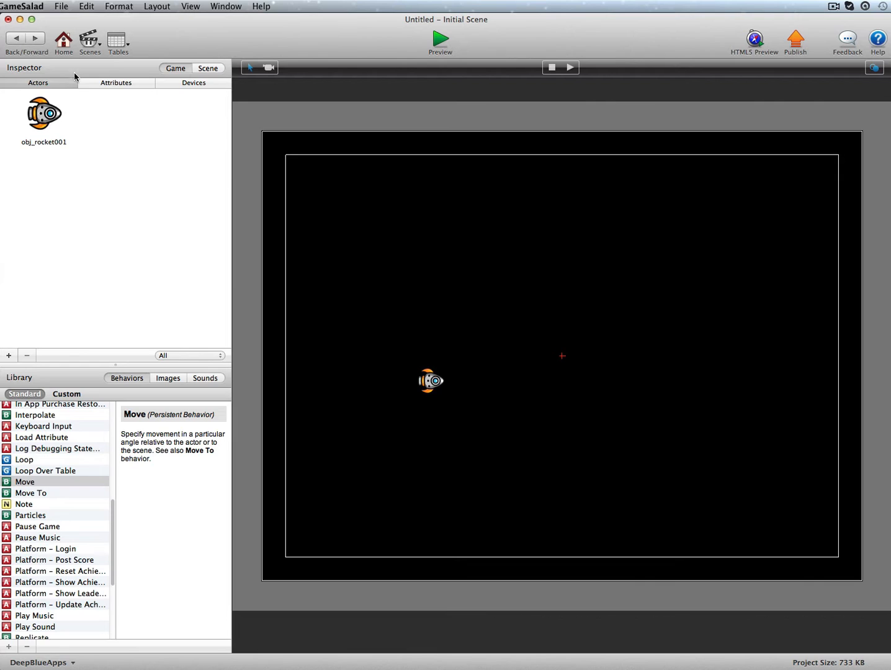
{"action": "left_click", "coordinate": [111, 82]}
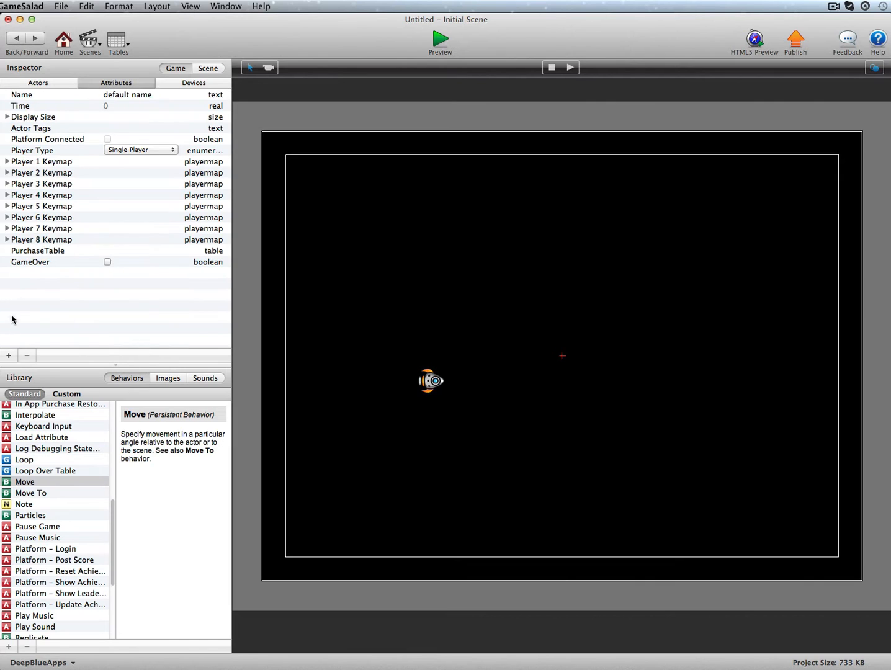
{"action": "left_click", "coordinate": [8, 355]}
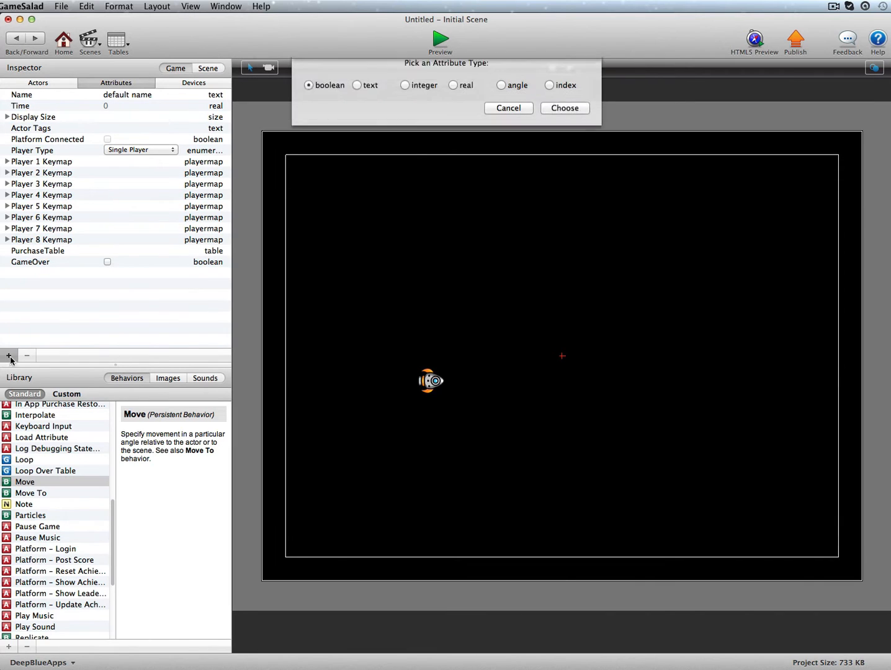
{"action": "left_click", "coordinate": [412, 98]}
{"action": "left_click", "coordinate": [557, 122]}
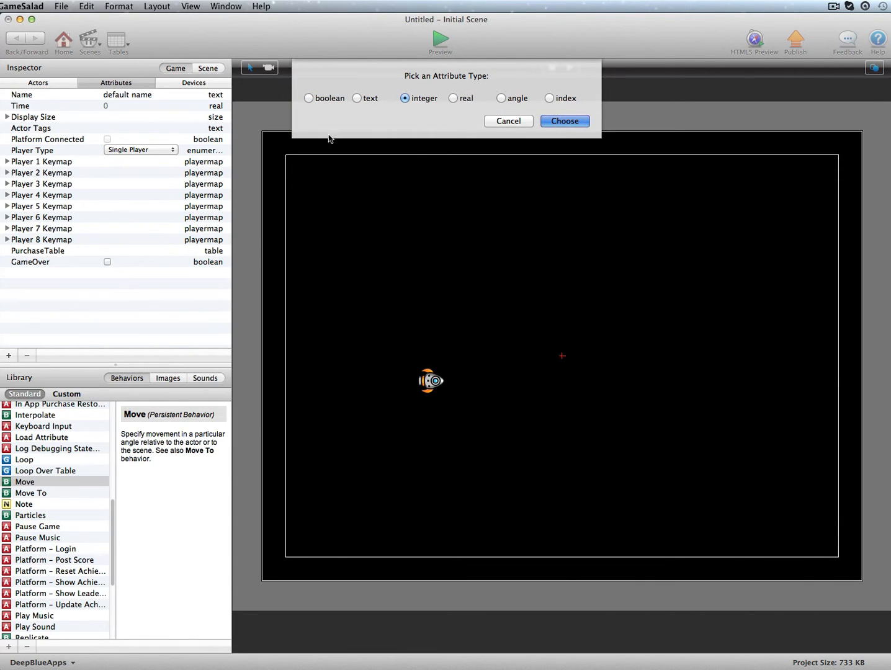
{"action": "double_click", "coordinate": [26, 275]}
{"action": "type", "text": "GameSpeed"}
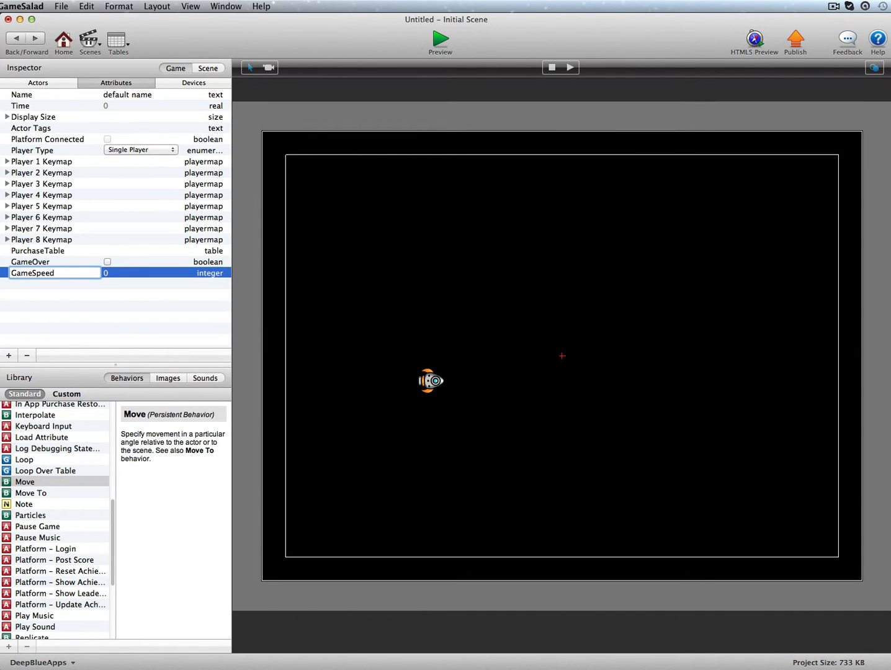
{"action": "left_click", "coordinate": [112, 269]}
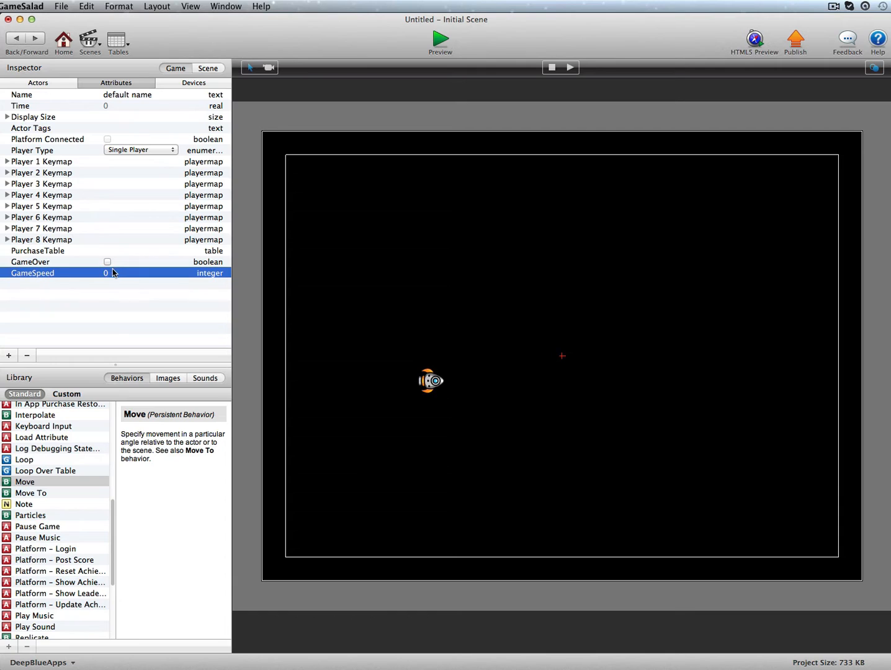
{"action": "left_click", "coordinate": [111, 274]}
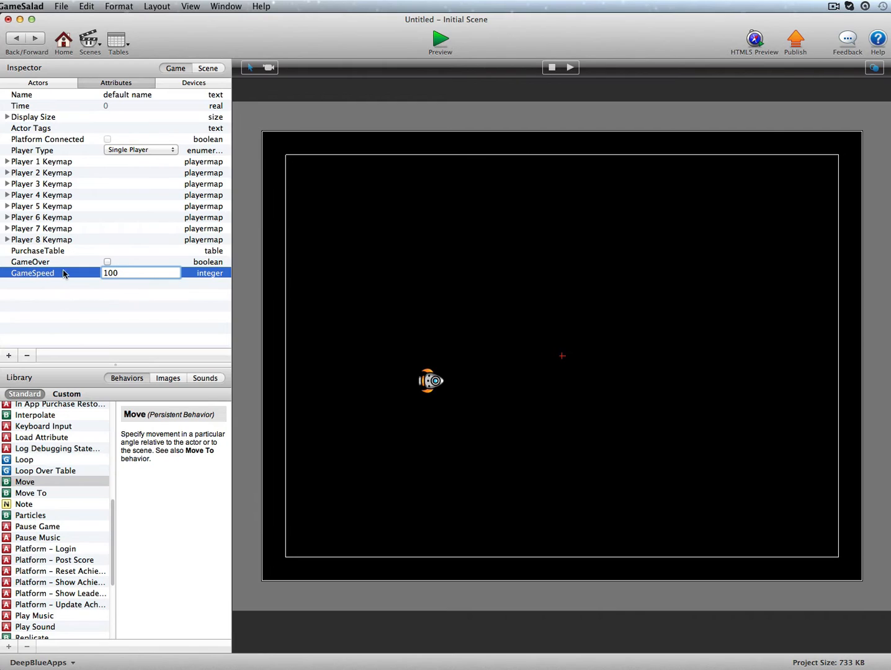
{"action": "left_click", "coordinate": [39, 276]}
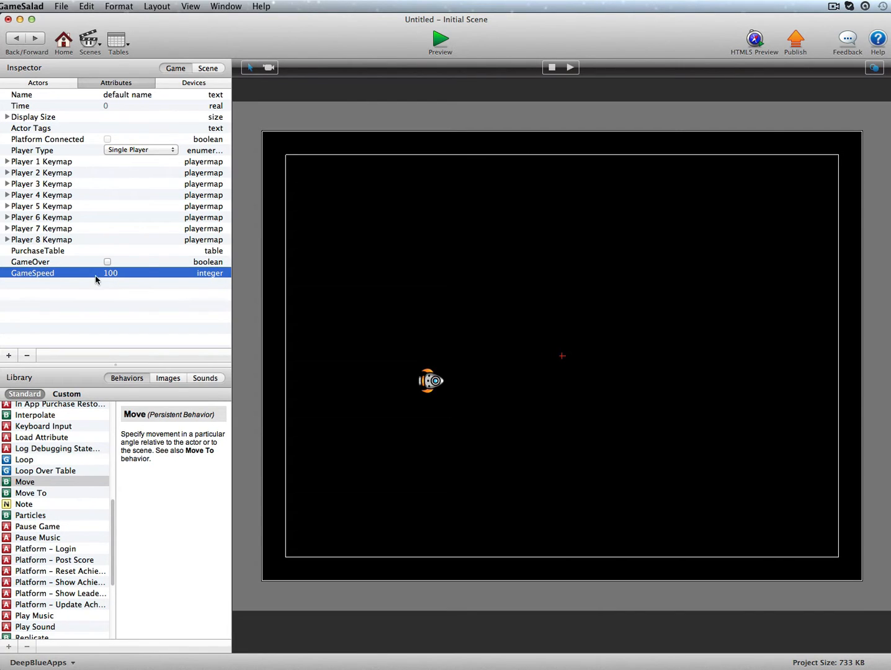
Step: Reopen the obj_rocket001 actor and set the Move behaviour's speed to the expression game.GameSpeed
{"action": "left_click", "coordinate": [31, 83]}
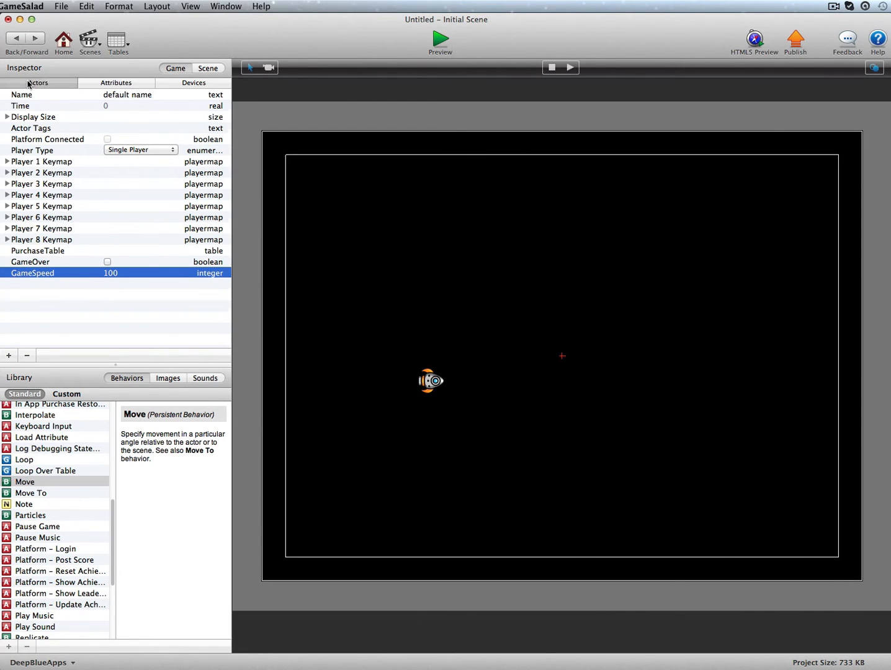
{"action": "double_click", "coordinate": [45, 120]}
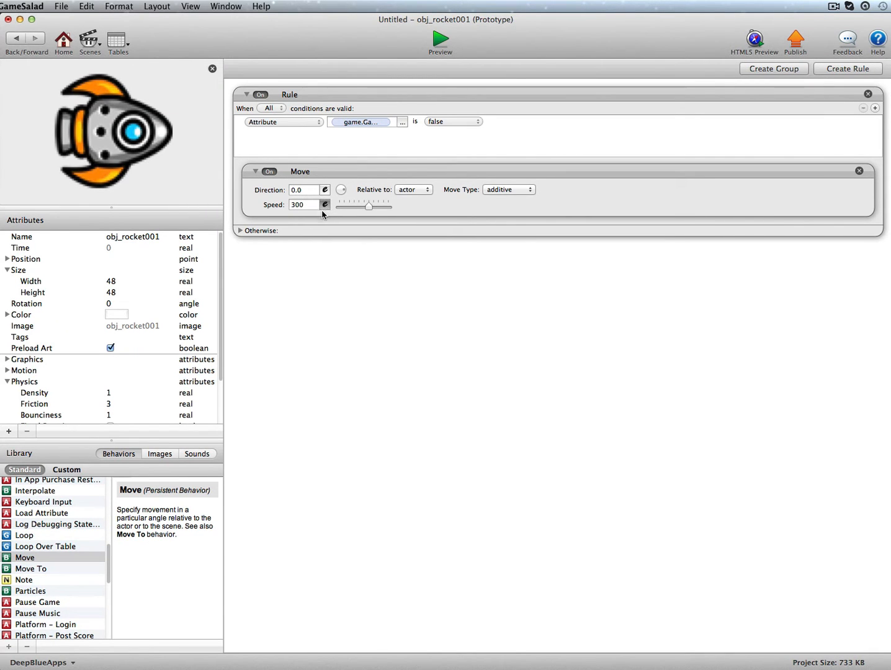
{"action": "left_click", "coordinate": [324, 205]}
{"action": "left_click", "coordinate": [296, 221]}
{"action": "left_click", "coordinate": [291, 238]}
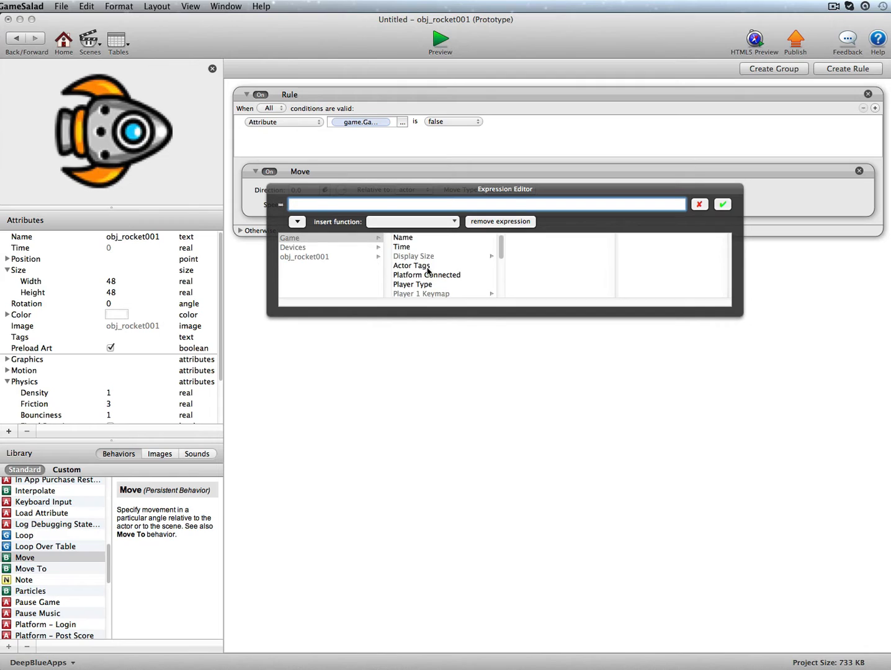
{"action": "scroll", "coordinate": [427, 278], "scroll_direction": "down", "scroll_amount": 5}
{"action": "left_click", "coordinate": [420, 294]}
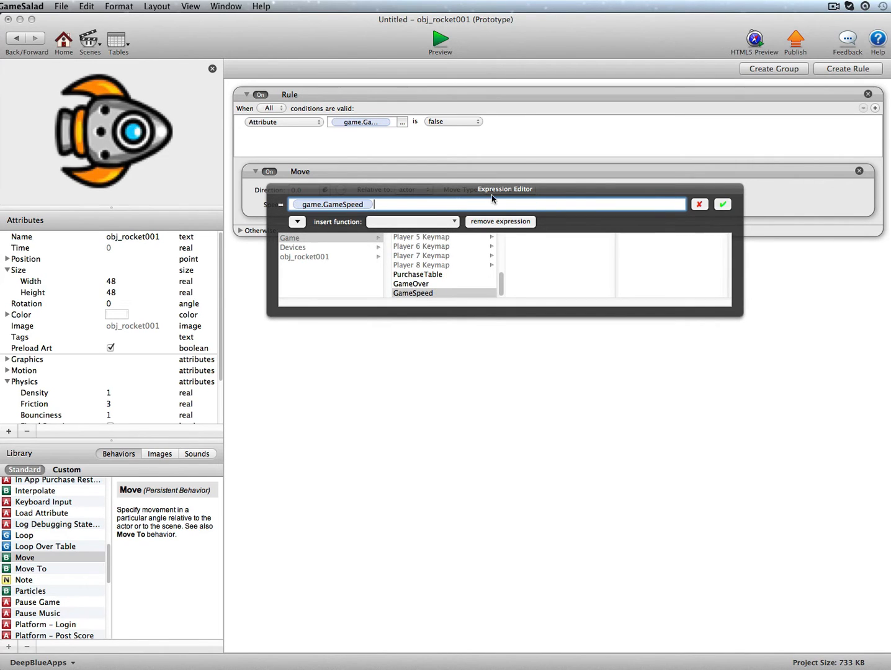
{"action": "left_click", "coordinate": [722, 205]}
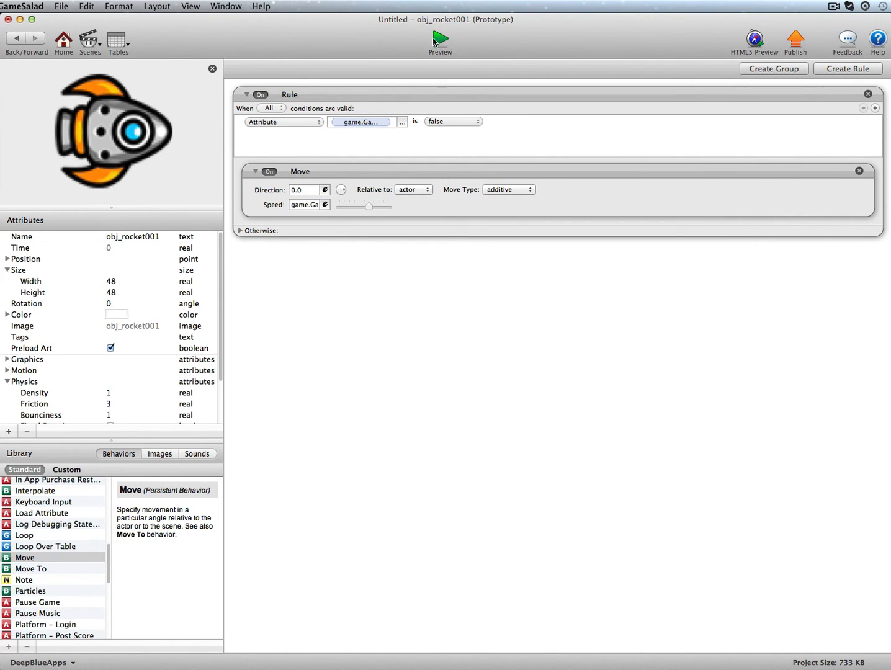
Step: Preview the game to check the rocket's movement, and return to the obj_rocket001 prototype
{"action": "left_click", "coordinate": [436, 40]}
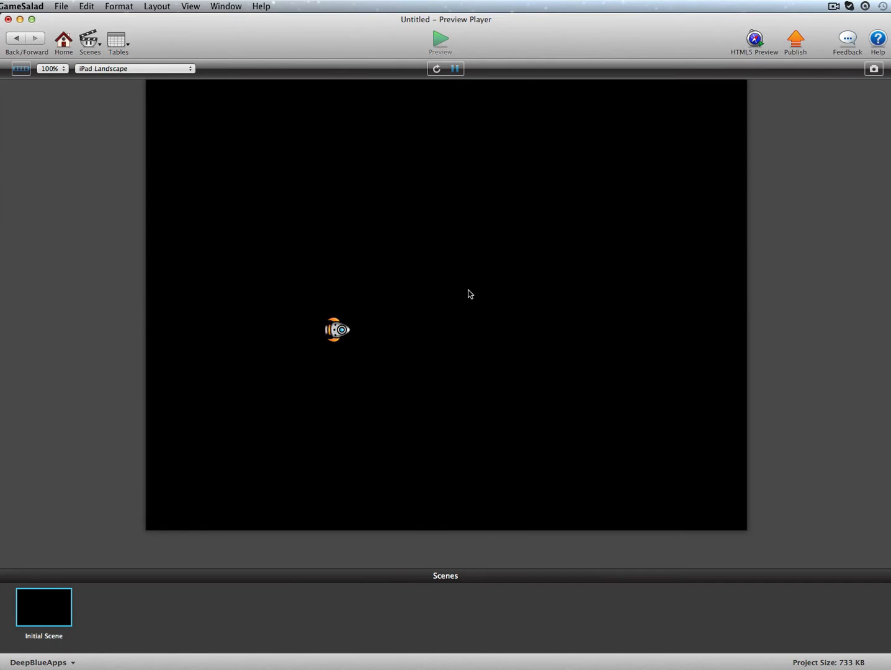
{"action": "left_click", "coordinate": [23, 40]}
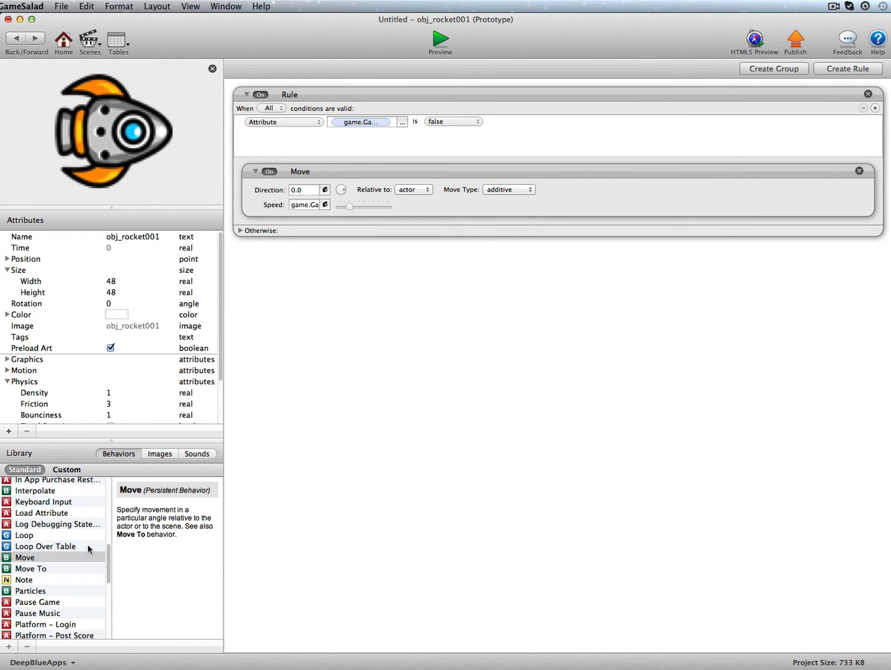
Step: Create a second rule and nest it inside the GameOver rule, below the Move behaviour
{"action": "scroll", "coordinate": [89, 548], "scroll_direction": "up", "scroll_amount": 8}
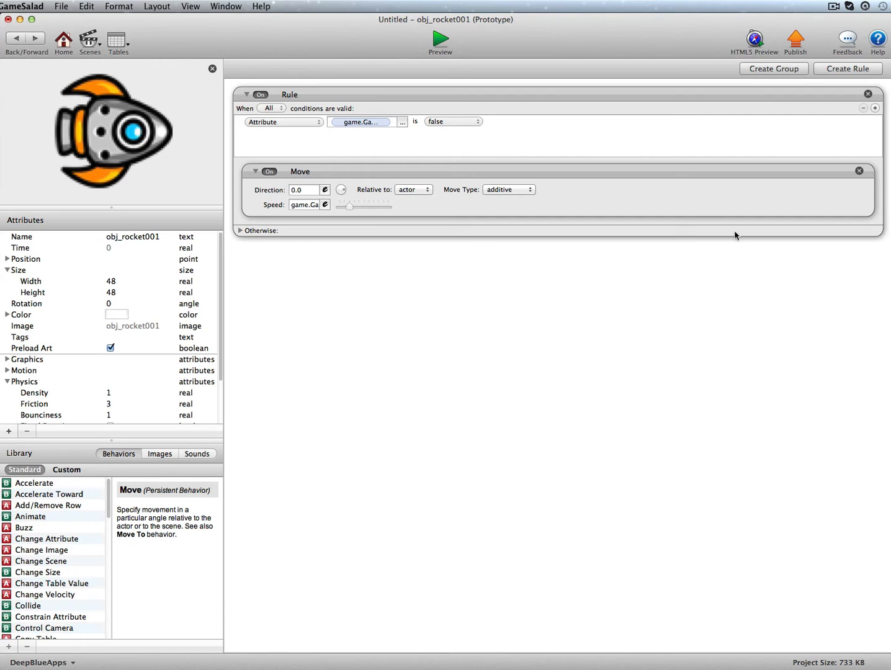
{"action": "left_click", "coordinate": [851, 70]}
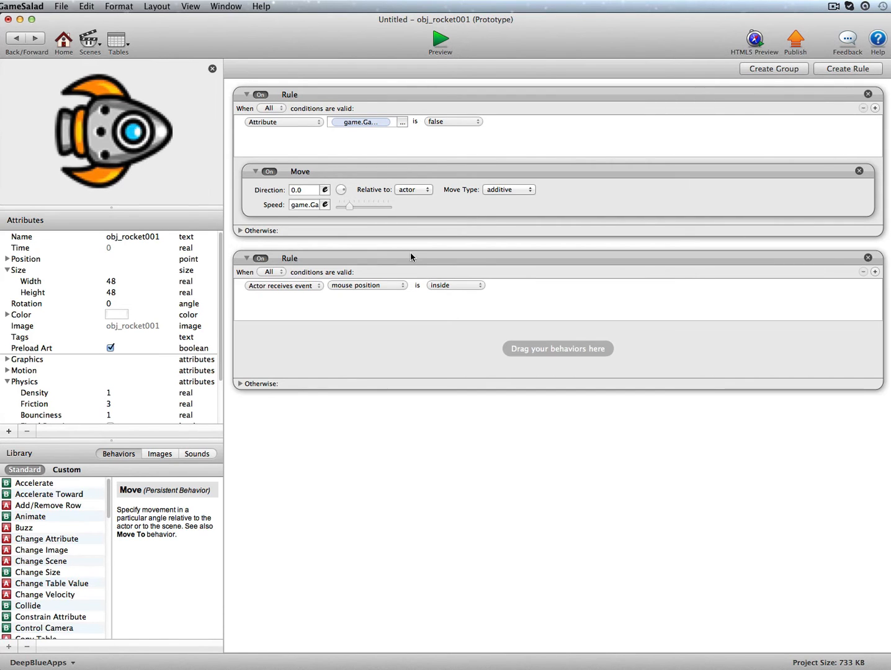
{"action": "mouse_move", "coordinate": [410, 254]}
{"action": "left_mouse_down"}
{"action": "mouse_move", "coordinate": [405, 189]}
{"action": "mouse_move", "coordinate": [415, 250]}
{"action": "mouse_move", "coordinate": [415, 241]}
{"action": "left_mouse_up"}
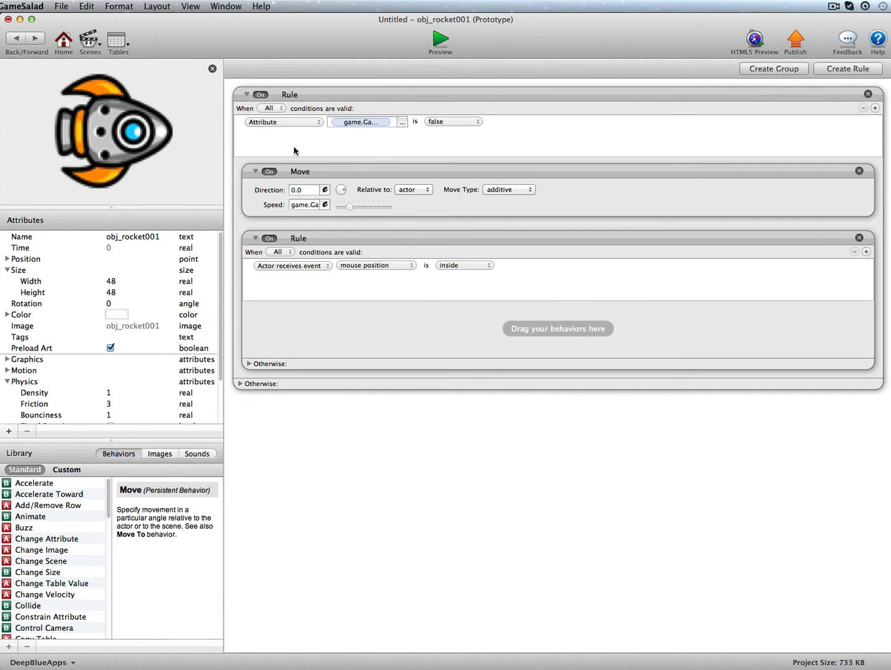
Step: Make the nested rule's condition test the device attribute Mouse Position X
{"action": "left_click", "coordinate": [319, 265]}
{"action": "left_click", "coordinate": [310, 277]}
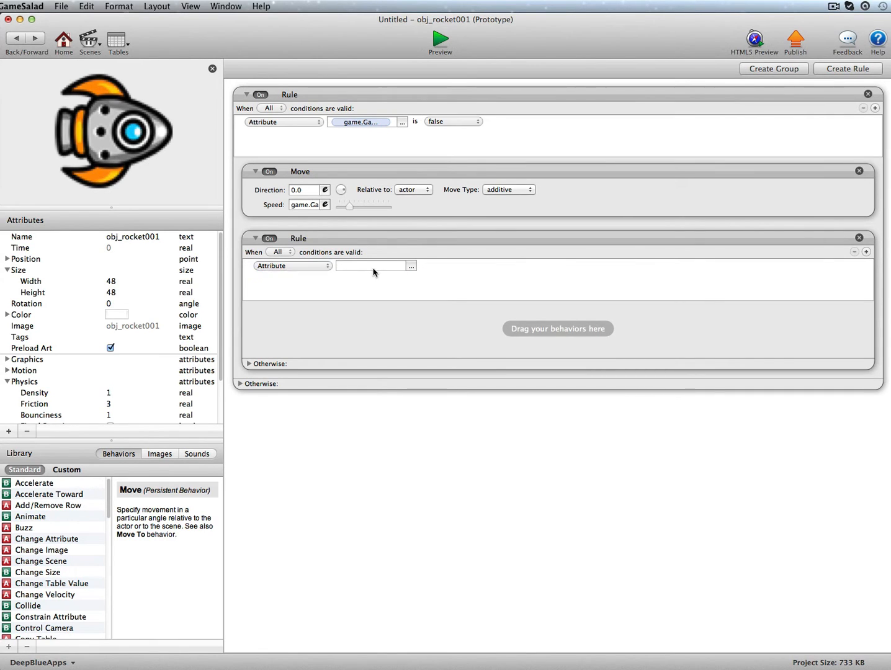
{"action": "left_click", "coordinate": [410, 266]}
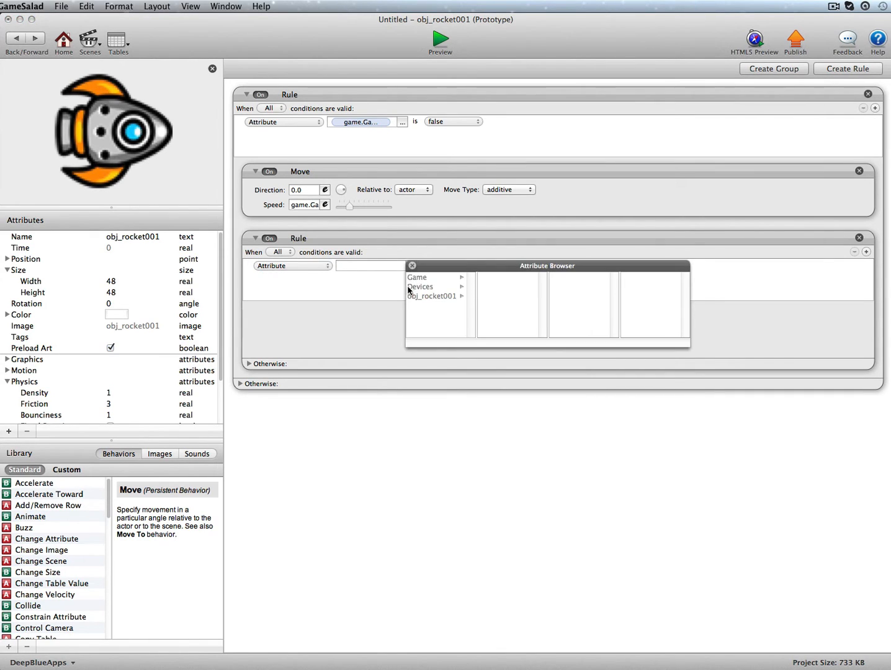
{"action": "left_click", "coordinate": [410, 288]}
{"action": "left_click", "coordinate": [486, 280]}
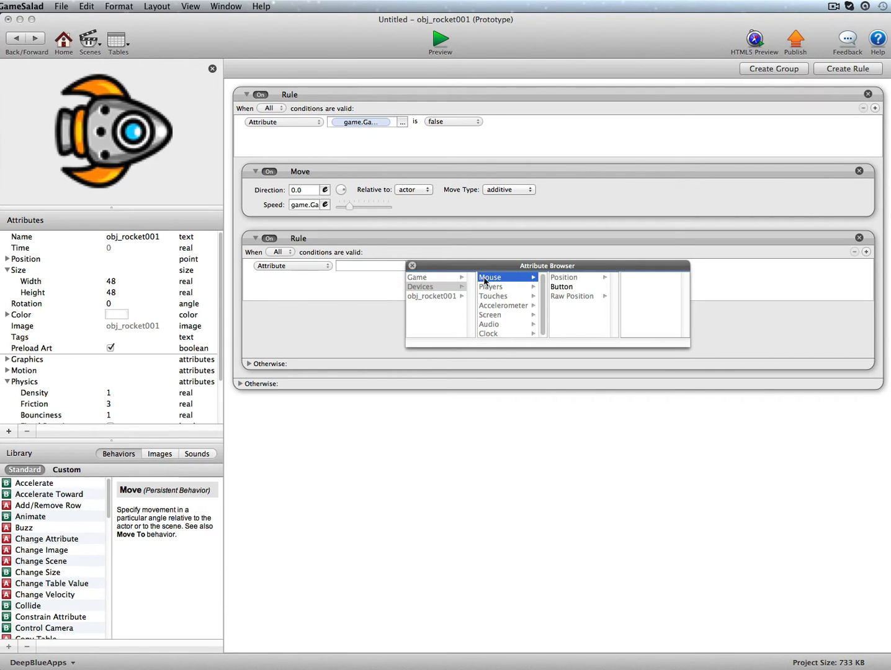
{"action": "left_click", "coordinate": [563, 279]}
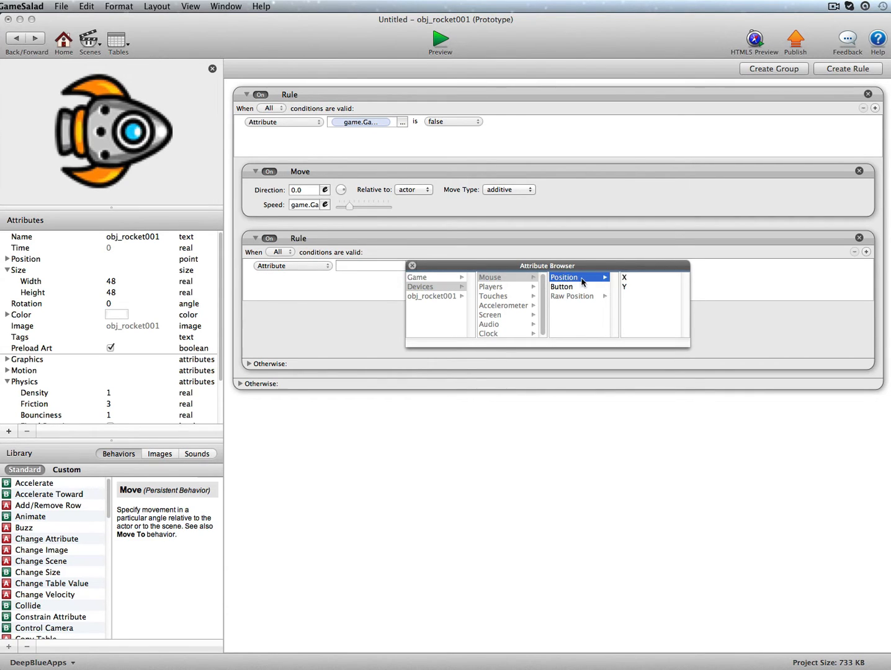
{"action": "left_click", "coordinate": [624, 278]}
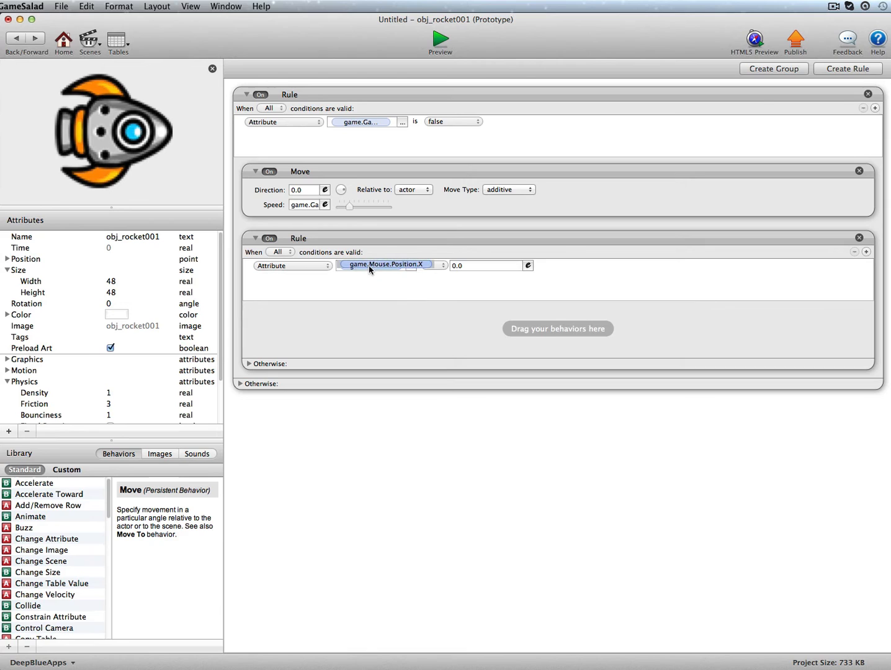
Step: Set the nested rule's comparison to less than (<) with a value of 512
{"action": "left_click", "coordinate": [439, 268]}
{"action": "left_click", "coordinate": [436, 295]}
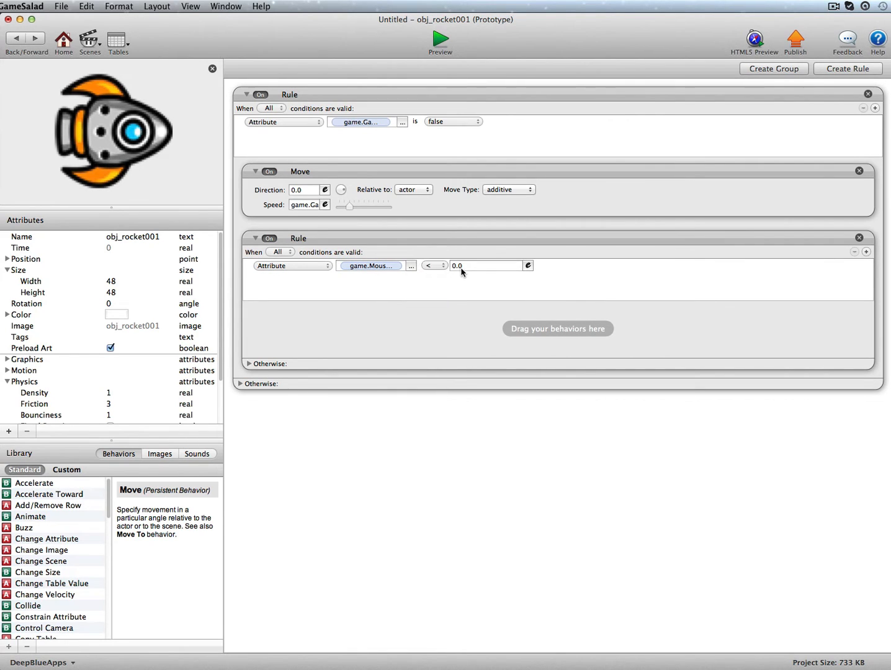
{"action": "left_click", "coordinate": [462, 267]}
{"action": "left_click", "coordinate": [463, 264]}
{"action": "key", "text": "Return"}
Step: Add a Rotate behaviour inside the nested rule that tests Mouse Position X
{"action": "scroll", "coordinate": [96, 540], "scroll_direction": "down", "scroll_amount": 5}
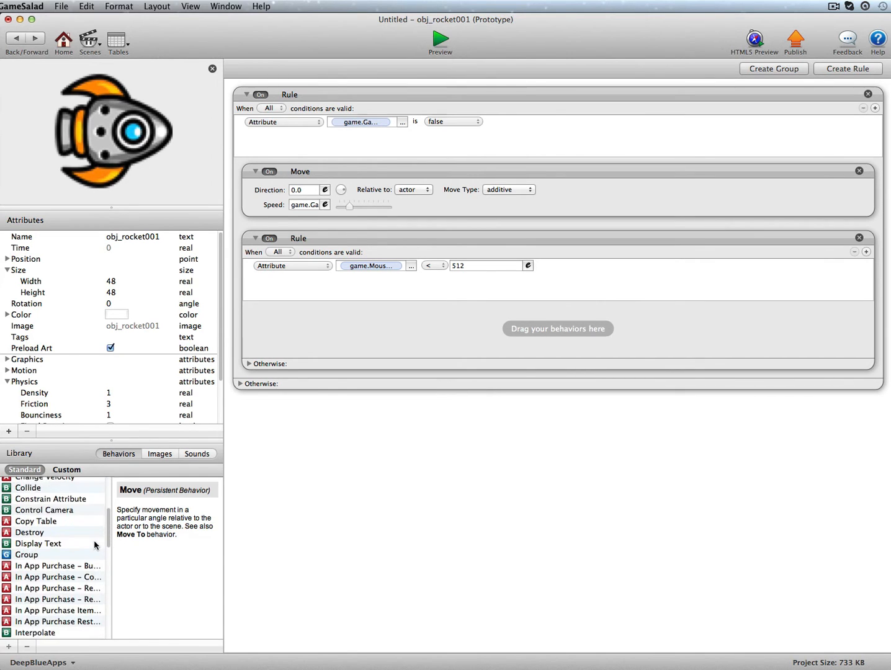
{"action": "scroll", "coordinate": [94, 545], "scroll_direction": "down", "scroll_amount": 15}
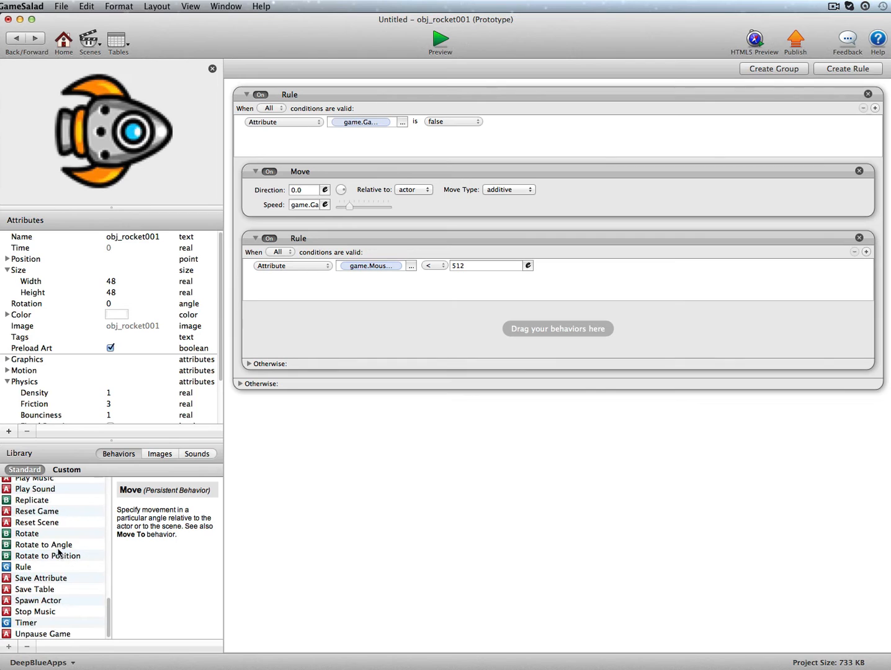
{"action": "left_click_drag", "start_coordinate": [51, 535], "coordinate": [313, 323]}
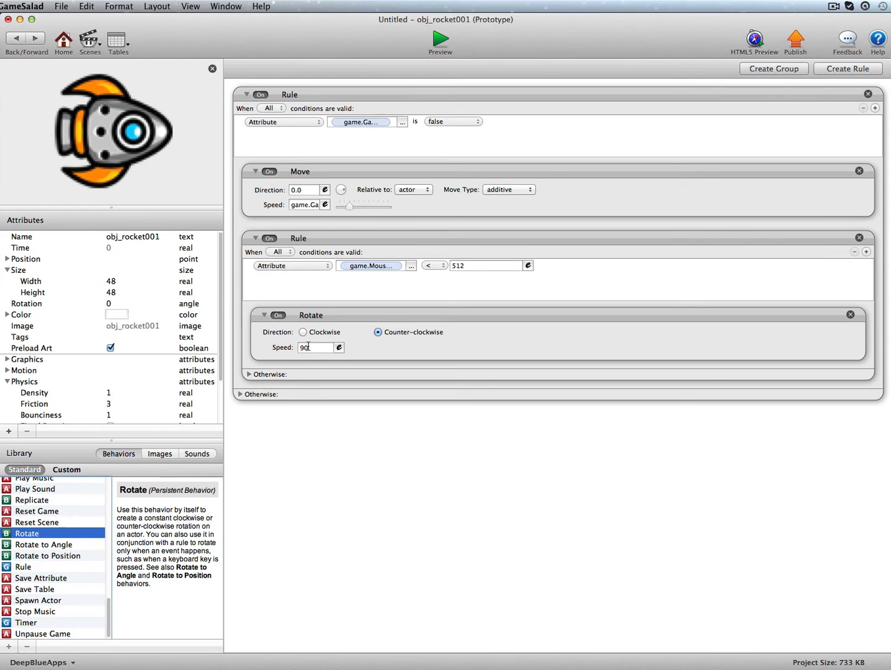
Step: Set the Rotate behaviour's speed to the game attribute game.GameSpeed
{"action": "left_click", "coordinate": [303, 191]}
{"action": "left_click", "coordinate": [339, 347]}
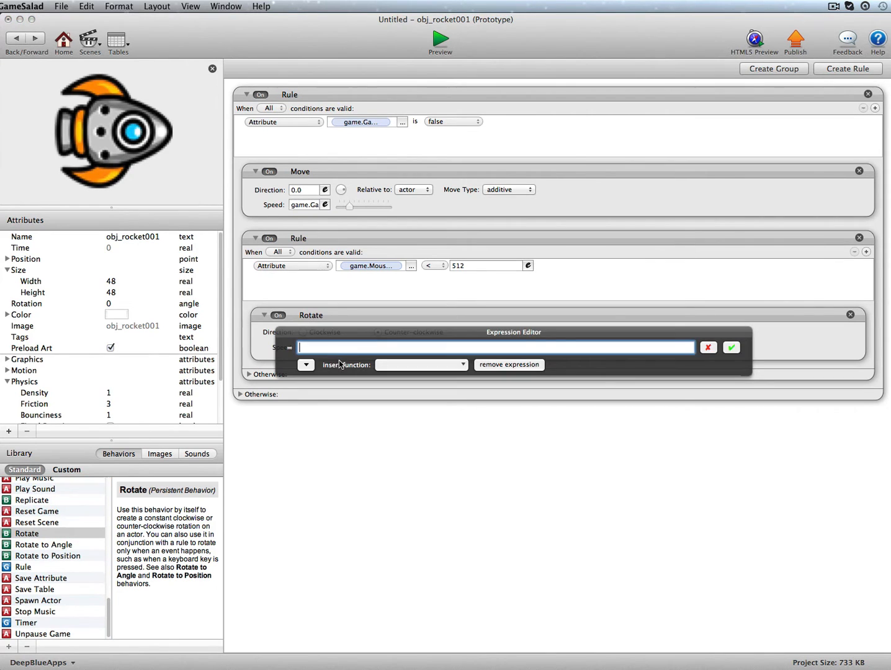
{"action": "left_click", "coordinate": [306, 365]}
{"action": "left_click", "coordinate": [299, 380]}
{"action": "scroll", "coordinate": [436, 423], "scroll_direction": "down", "scroll_amount": 5}
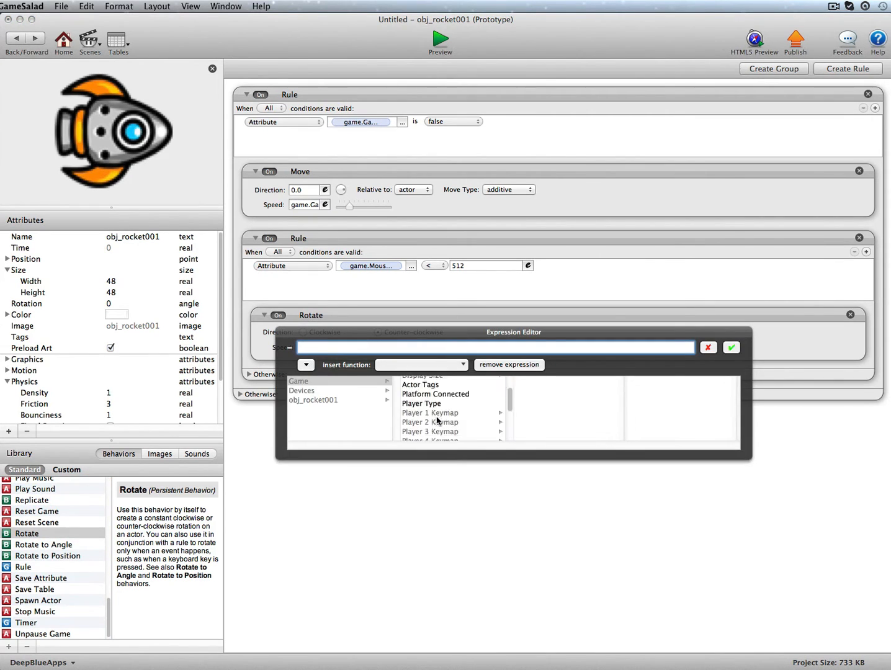
{"action": "left_click", "coordinate": [433, 436]}
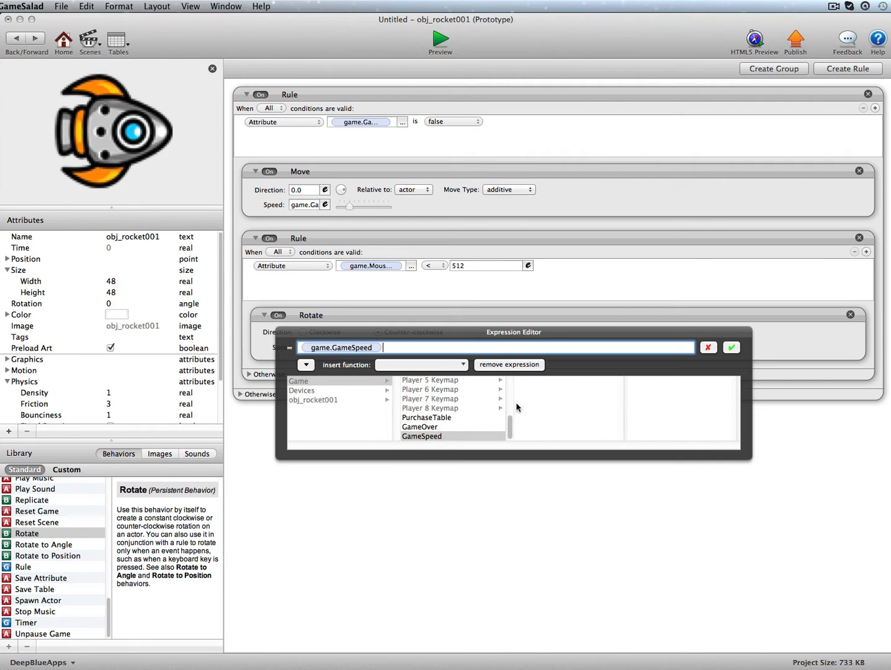
{"action": "left_click", "coordinate": [732, 348]}
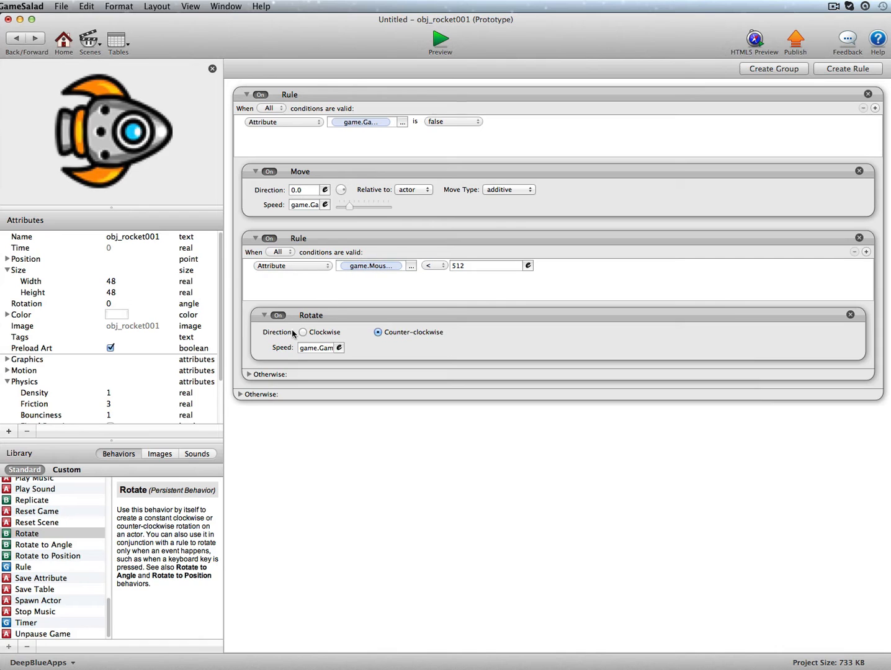
Step: Copy the Rotate behaviour into the nested rule's Otherwise section with its direction set to Clockwise, and preview the game
{"action": "left_click", "coordinate": [248, 375]}
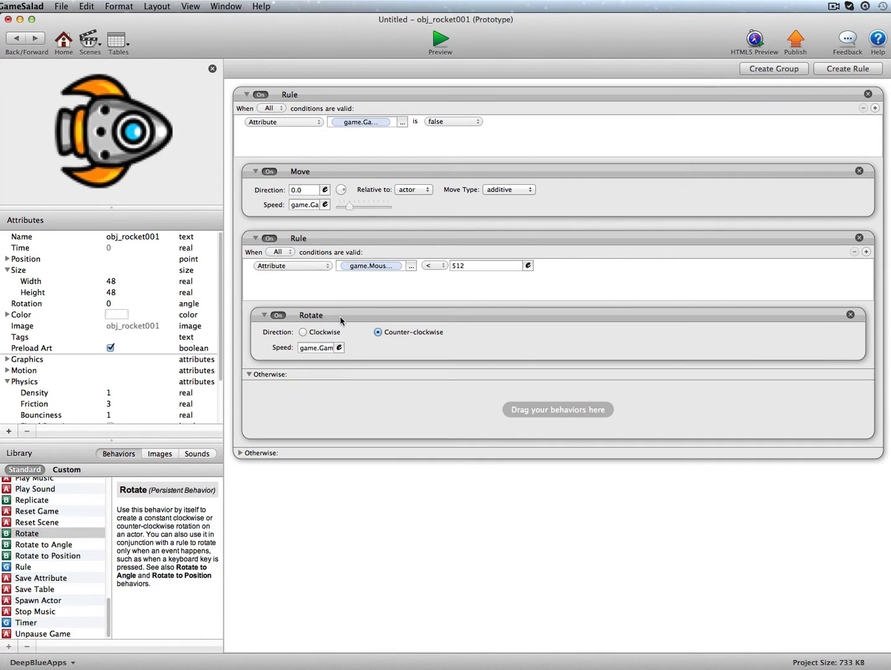
{"action": "left_click_drag", "start_coordinate": [340, 318], "coordinate": [348, 410]}
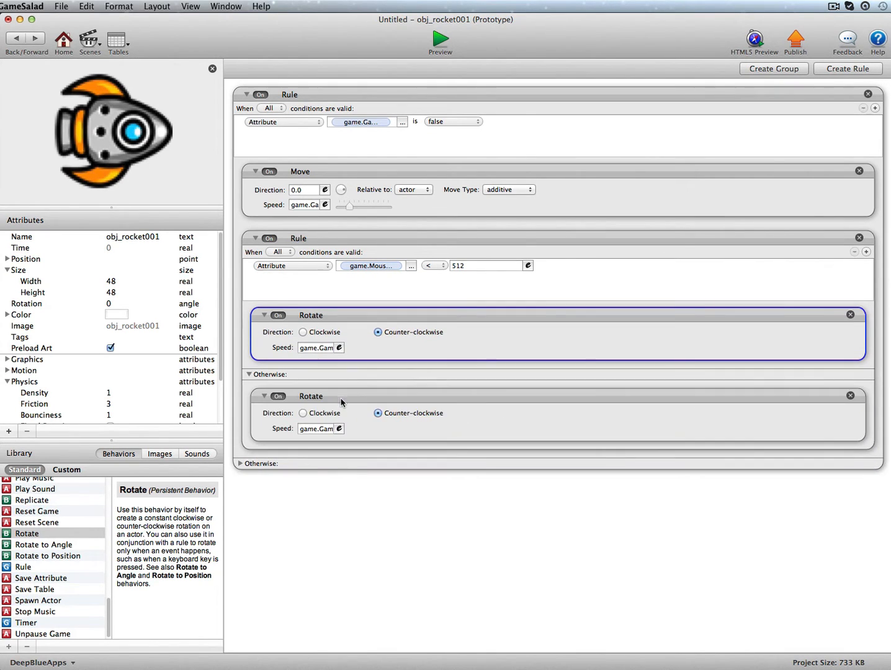
{"action": "left_click", "coordinate": [302, 413]}
{"action": "left_click", "coordinate": [441, 40]}
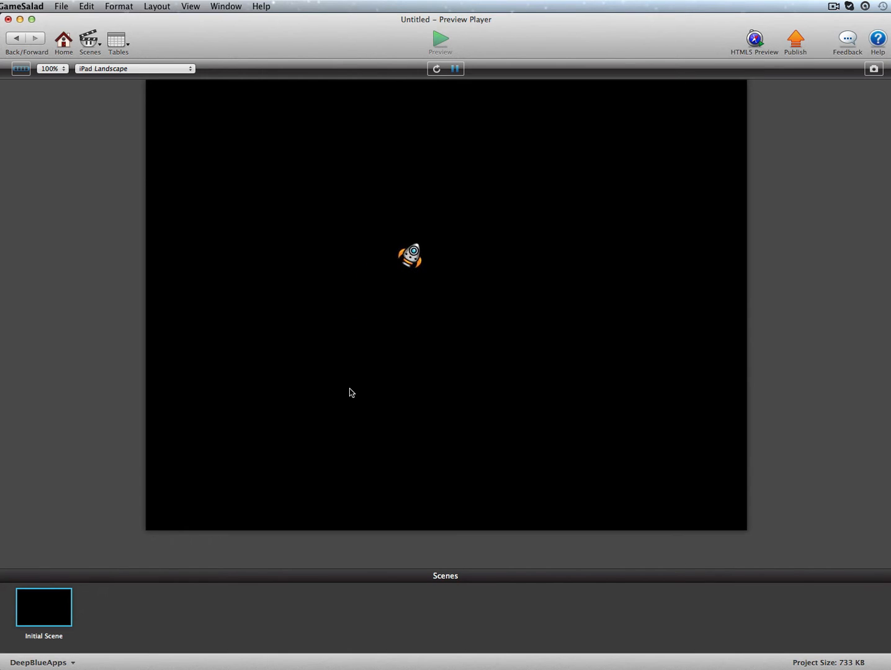
{"action": "left_click", "coordinate": [16, 37]}
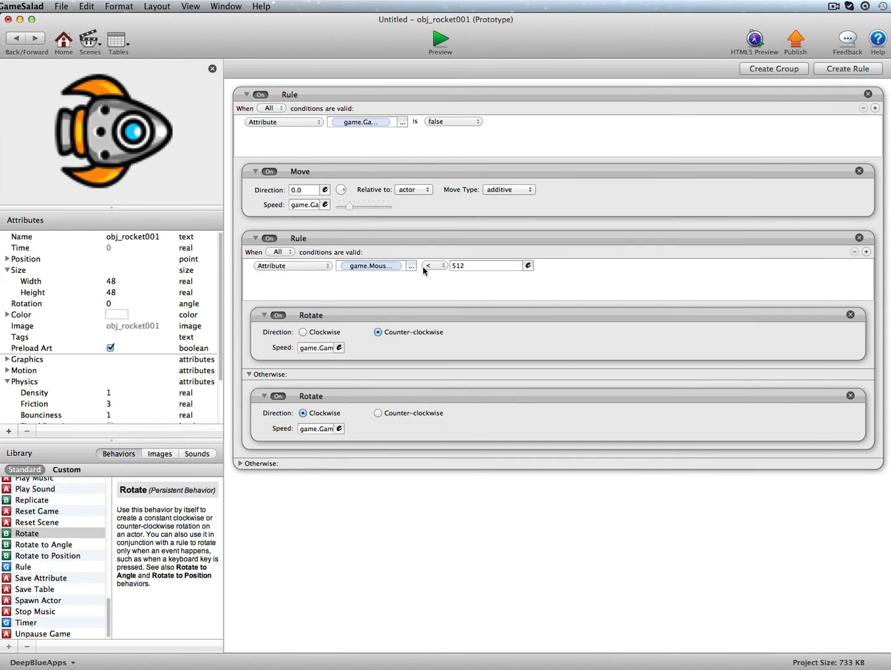
Step: Set the speed of both Rotate behaviours to game.GameSpeed*2 and preview the rocket's turning
{"action": "left_click", "coordinate": [322, 348]}
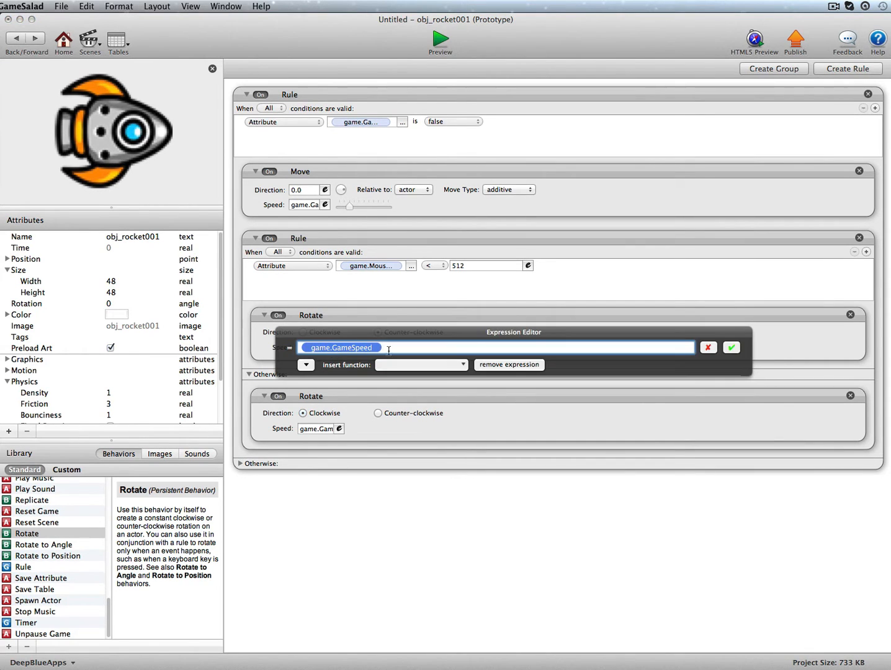
{"action": "left_click", "coordinate": [390, 349]}
{"action": "type", "text": "*"}
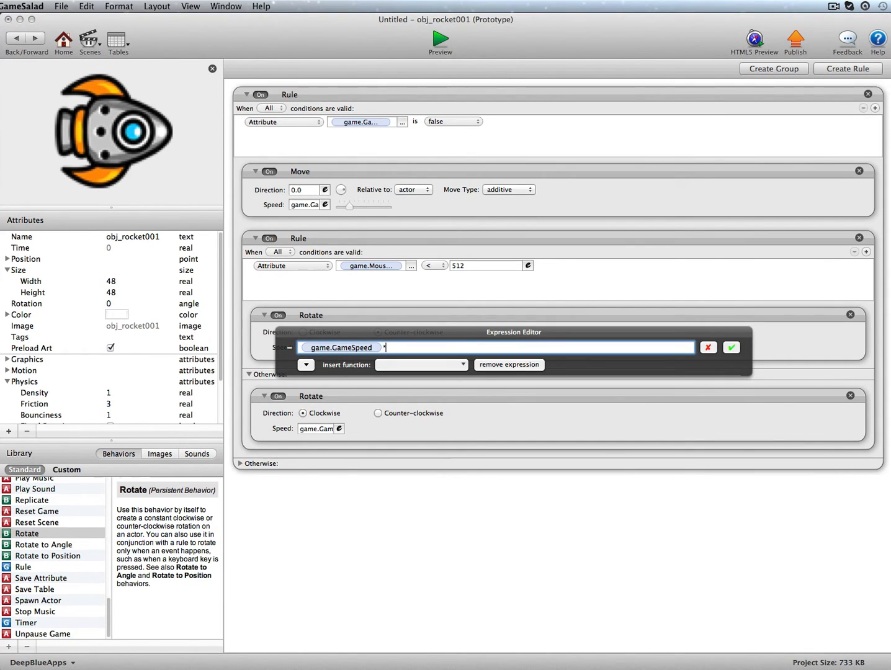
{"action": "left_click", "coordinate": [732, 348]}
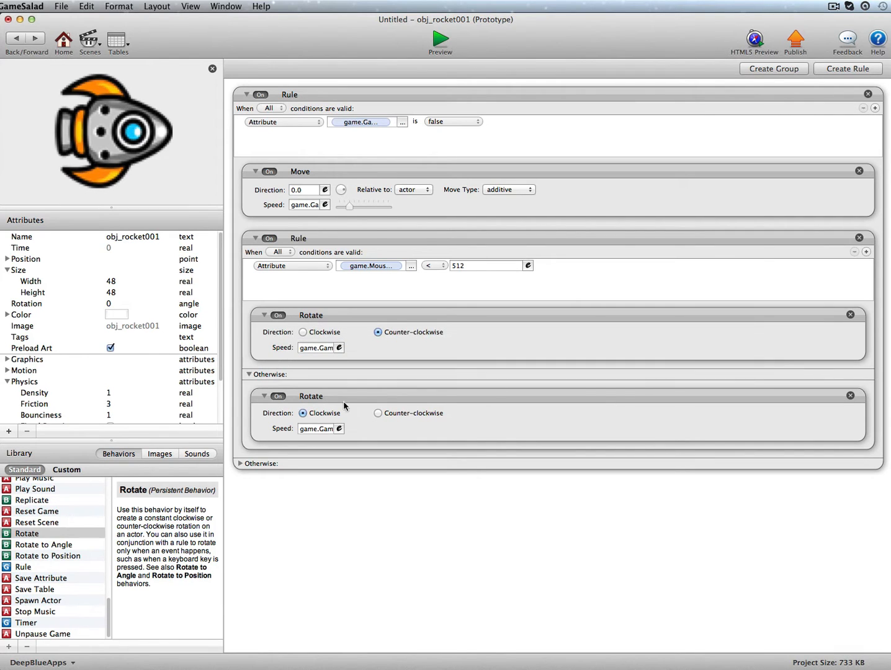
{"action": "left_click", "coordinate": [319, 428]}
{"action": "left_click", "coordinate": [391, 426]}
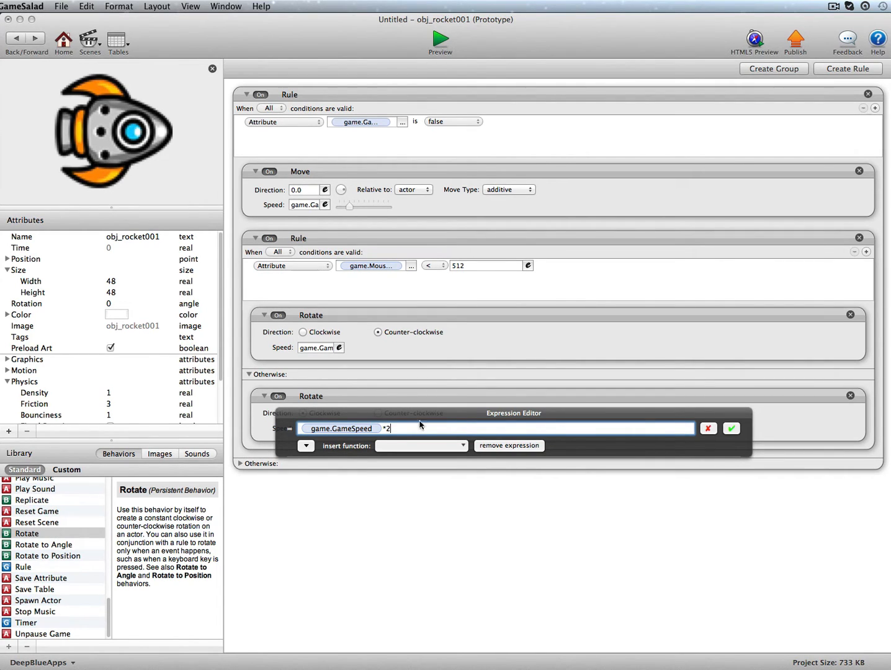
{"action": "left_click", "coordinate": [736, 429]}
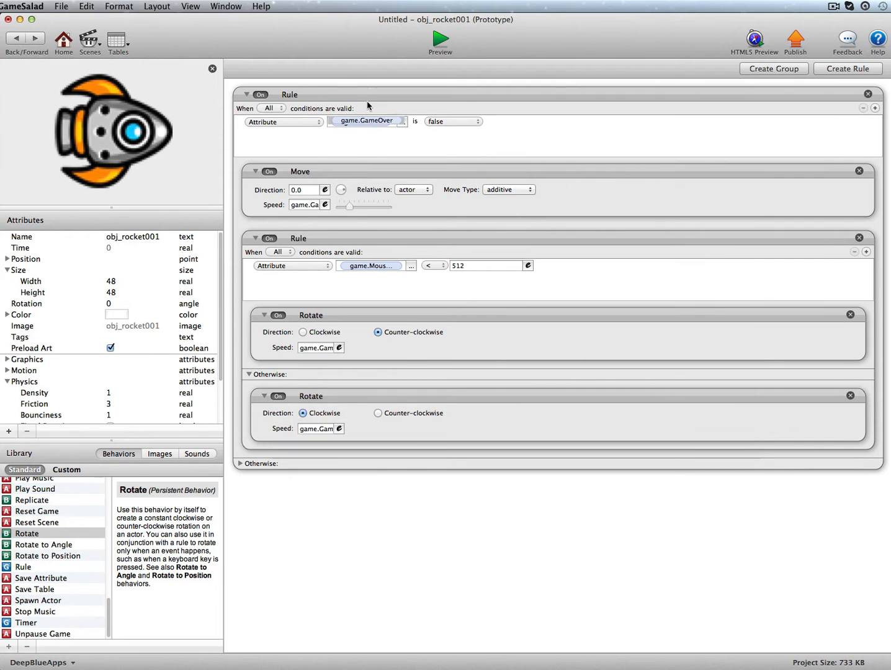
{"action": "left_click", "coordinate": [437, 40]}
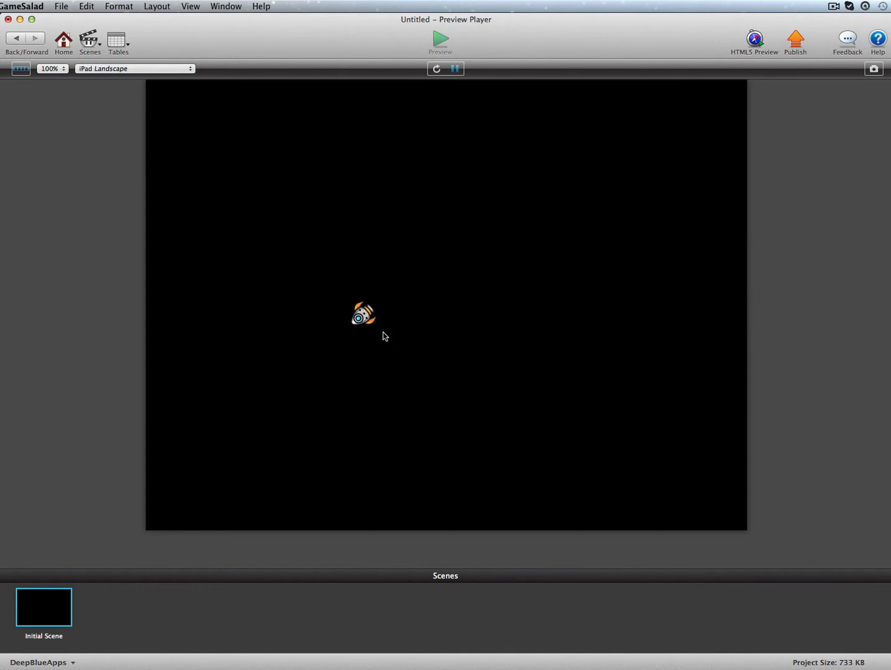
{"action": "left_click", "coordinate": [15, 38]}
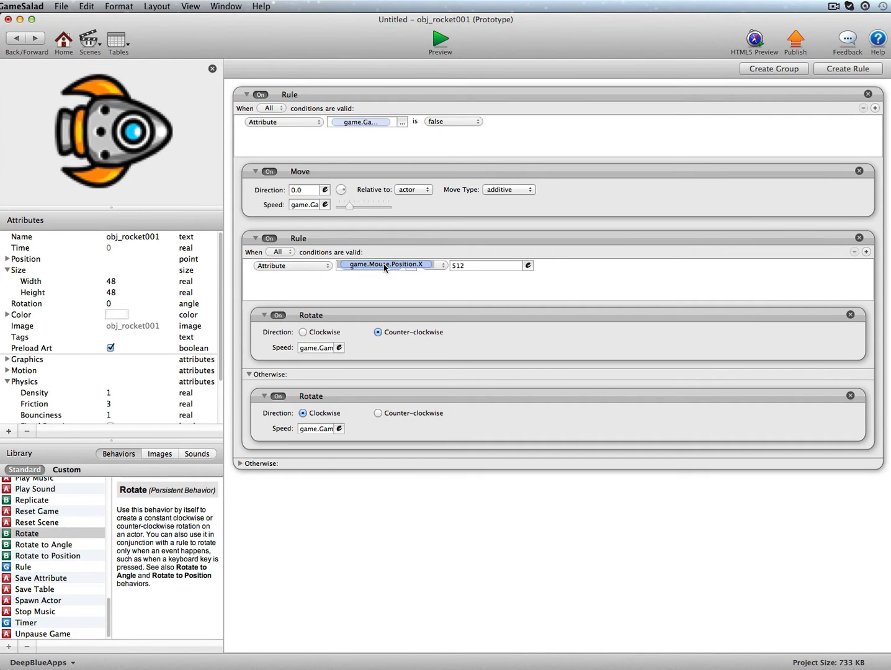
Step: Wrap the Mouse Position X rule in a new rule whose condition is mouse button is down
{"action": "left_click", "coordinate": [381, 240]}
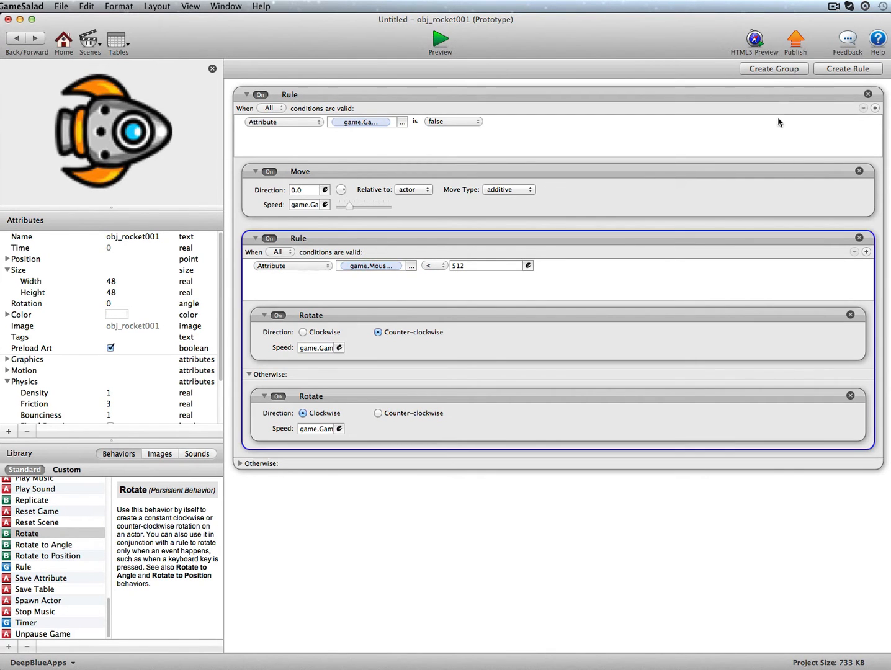
{"action": "left_click", "coordinate": [825, 70]}
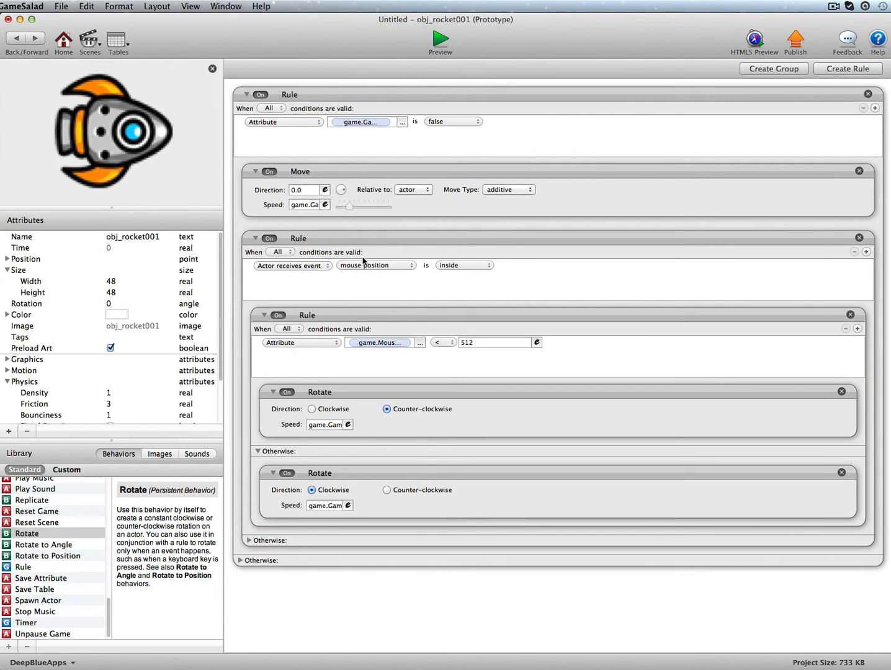
{"action": "left_click", "coordinate": [358, 264]}
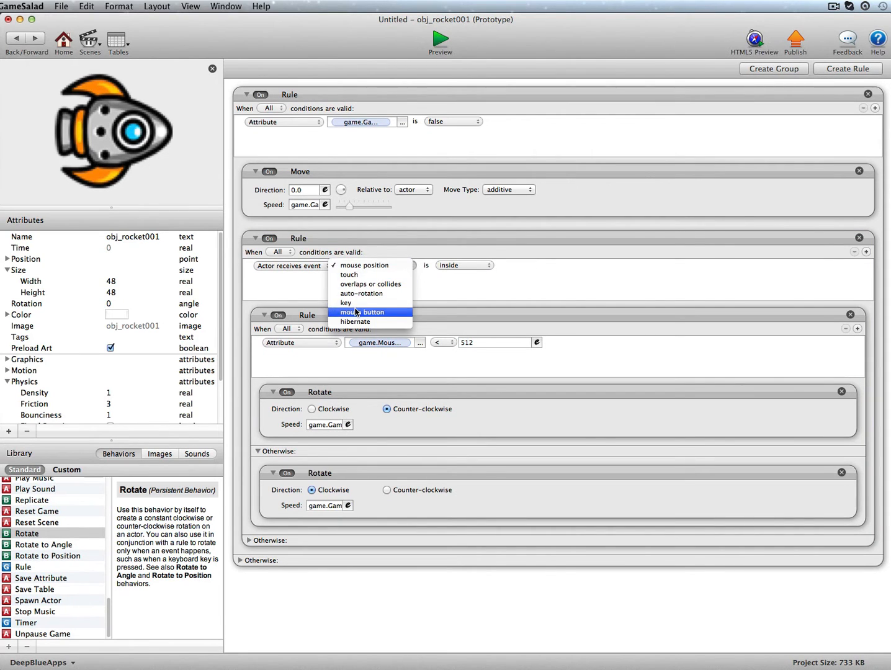
{"action": "left_click", "coordinate": [416, 277]}
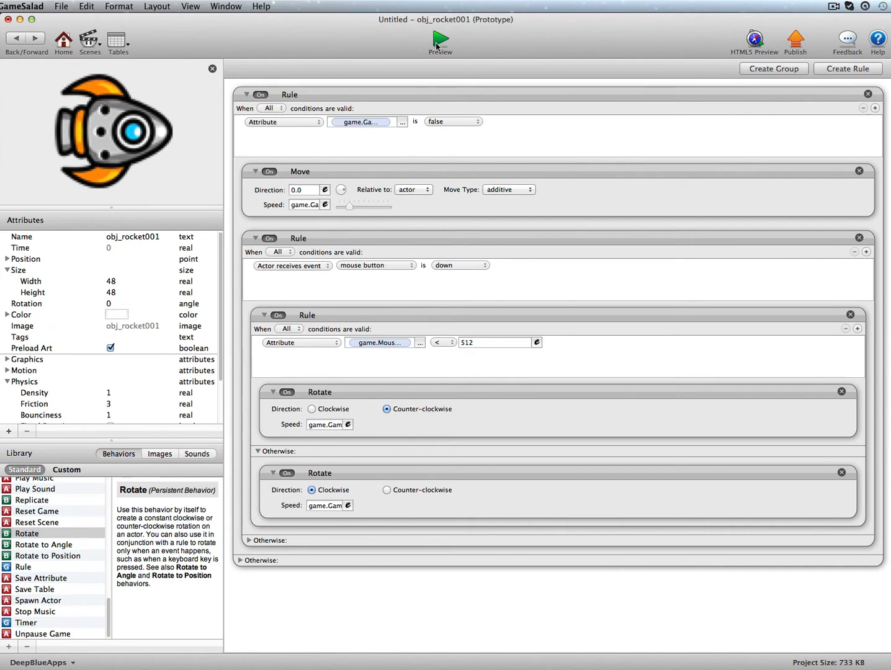
Step: Preview the game to test steering the rocket with the mouse button, and return to the obj_rocket001 prototype
{"action": "left_click", "coordinate": [440, 40]}
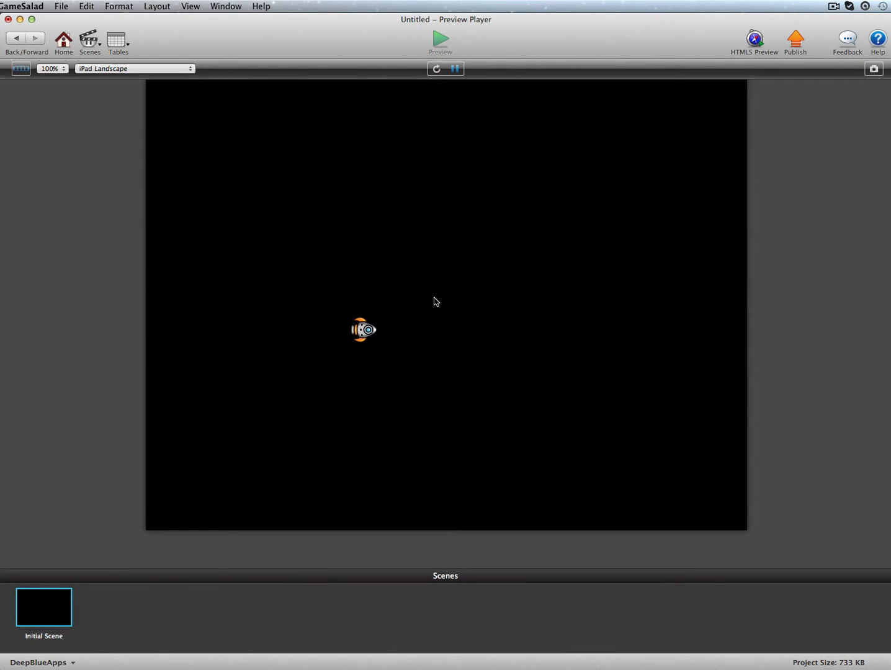
{"action": "left_click", "coordinate": [358, 290]}
{"action": "left_click", "coordinate": [16, 38]}
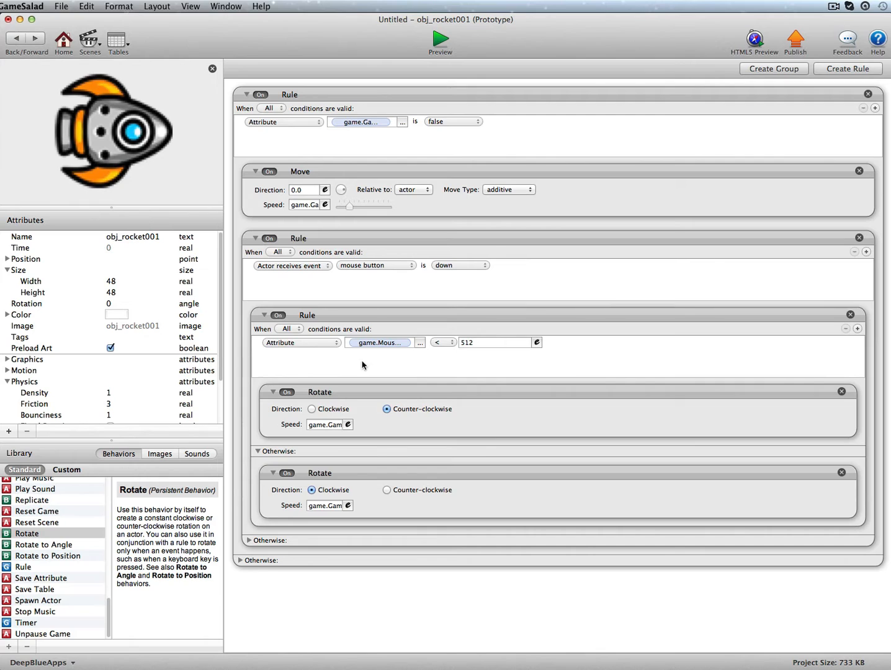
Step: Add an integer attribute named StartX to the rocket actor
{"action": "left_click", "coordinate": [9, 430]}
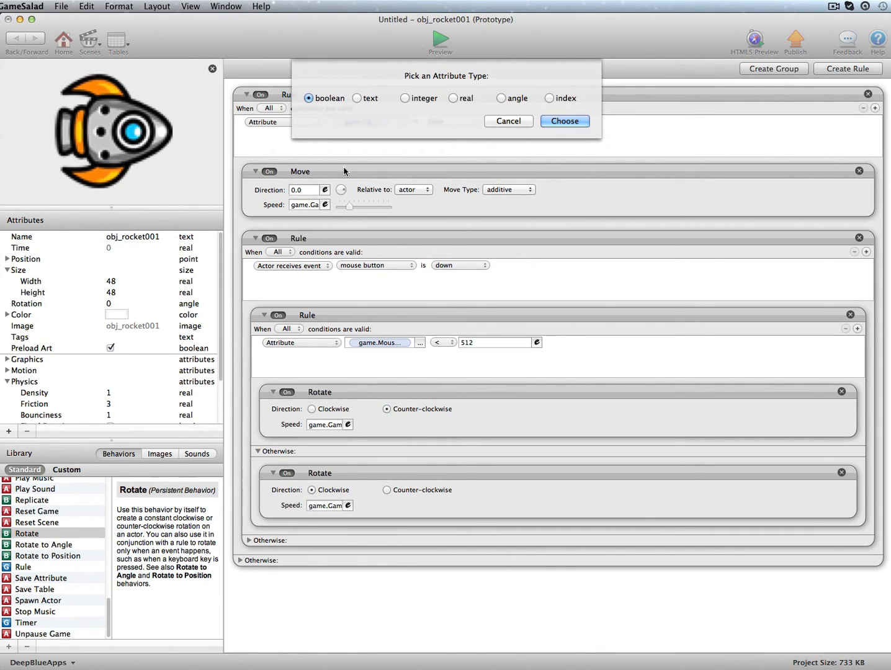
{"action": "left_click", "coordinate": [428, 102]}
{"action": "left_click", "coordinate": [564, 121]}
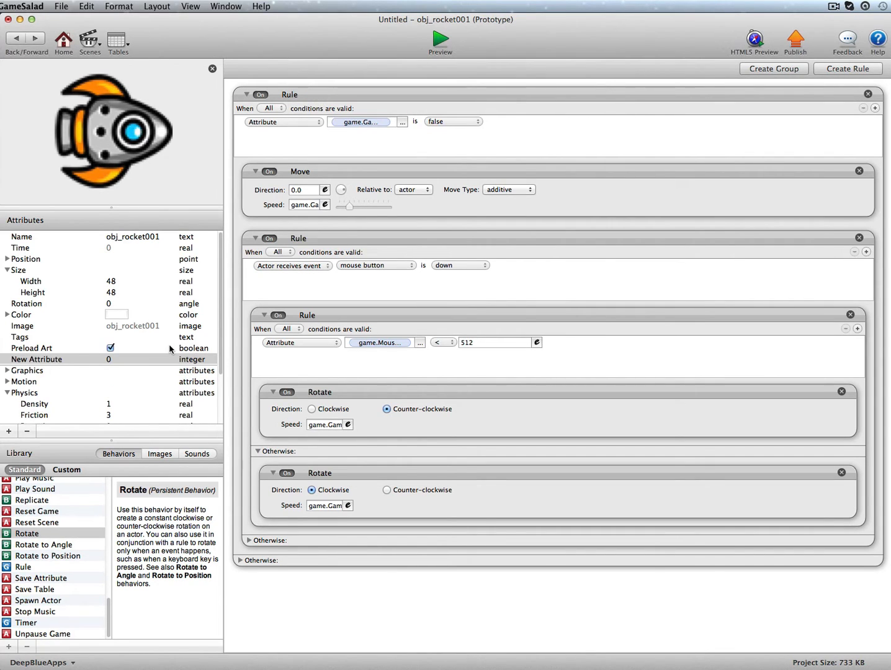
{"action": "double_click", "coordinate": [30, 360]}
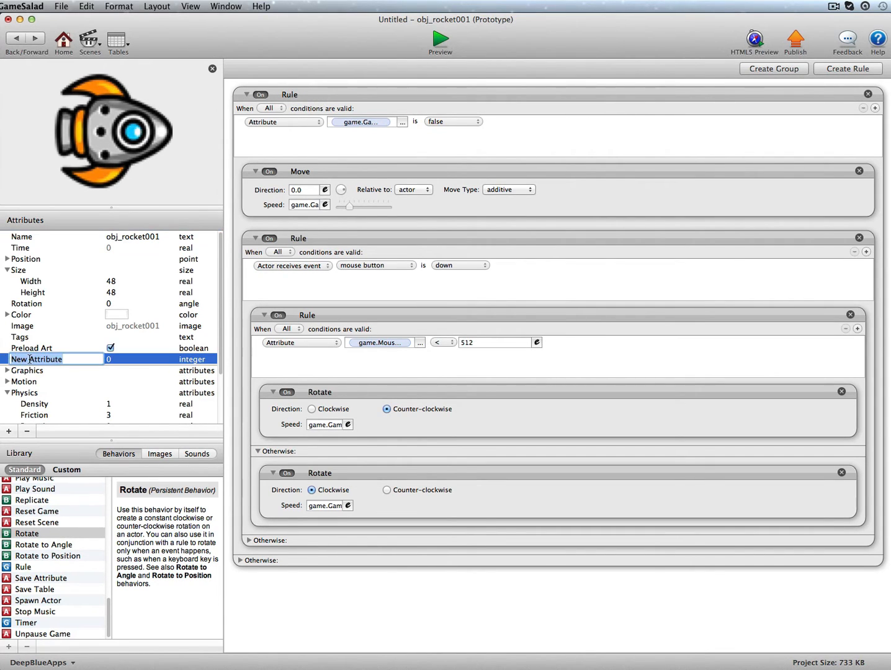
{"action": "type", "text": "StartX"}
Step: Add an integer attribute named StartY to the rocket actor
{"action": "left_click", "coordinate": [9, 430]}
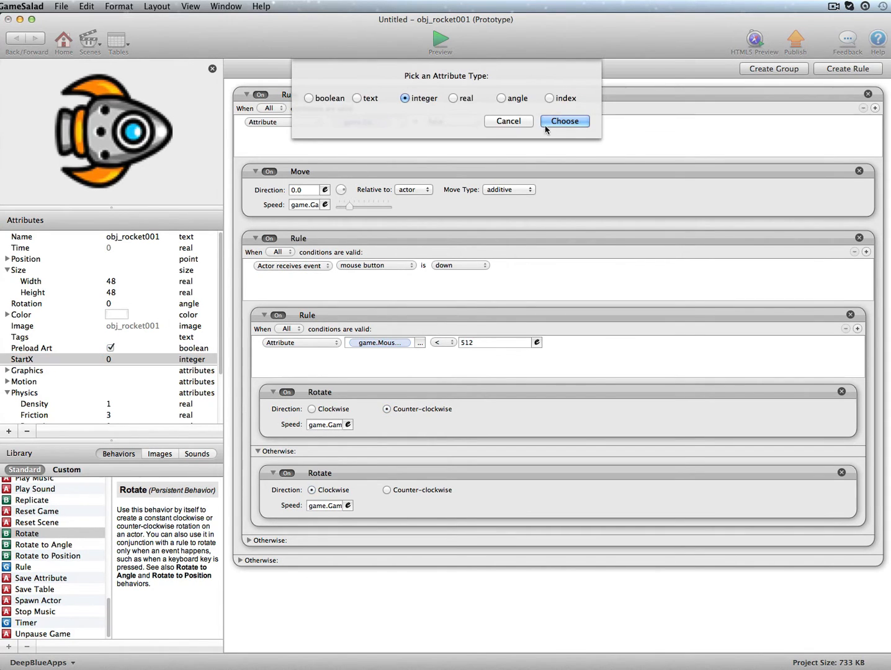
{"action": "key", "text": "Return"}
{"action": "double_click", "coordinate": [30, 370]}
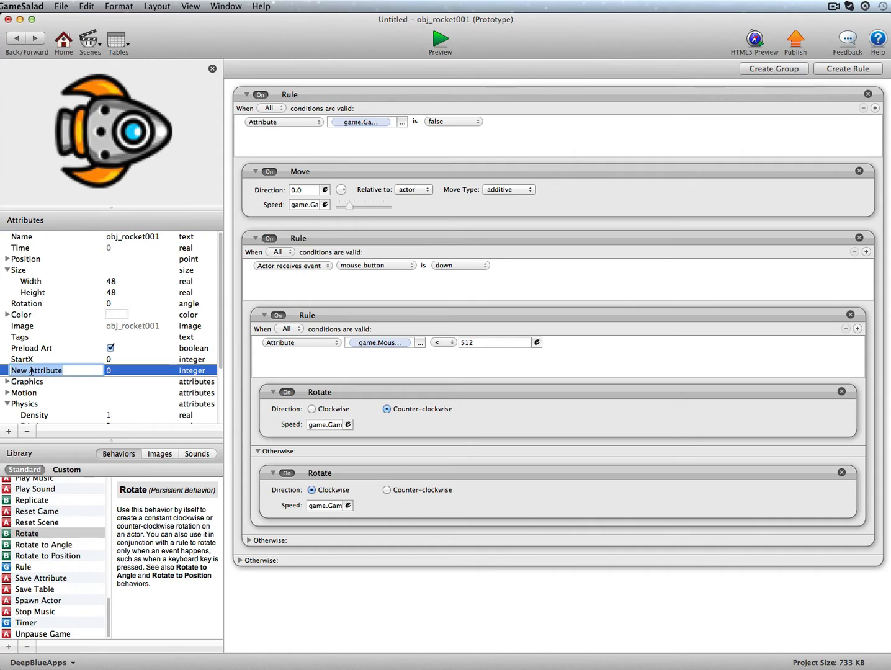
{"action": "type", "text": "StartY"}
Step: Add a third integer attribute to the rocket actor and name it Rotation
{"action": "left_click", "coordinate": [10, 430]}
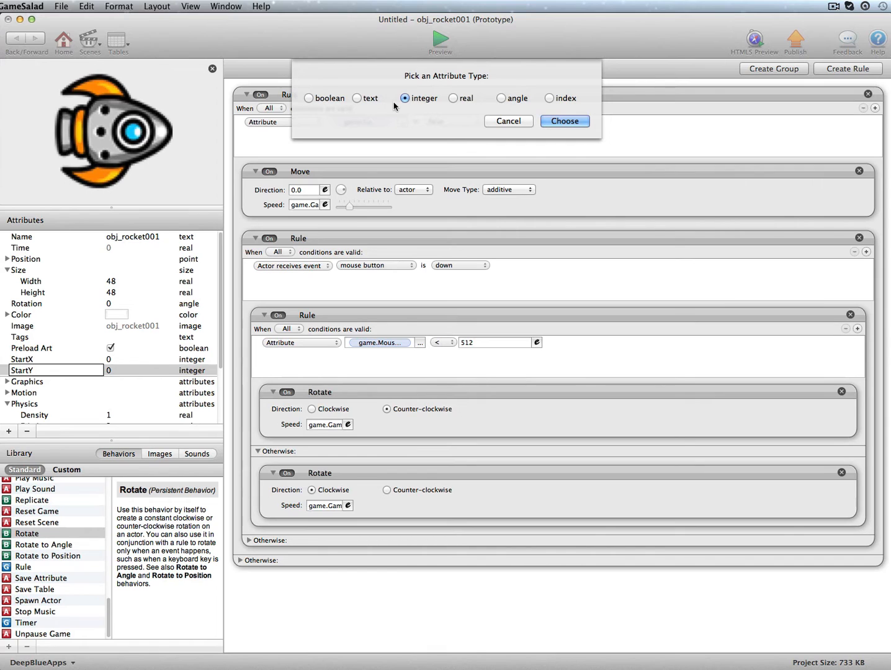
{"action": "left_click", "coordinate": [572, 123]}
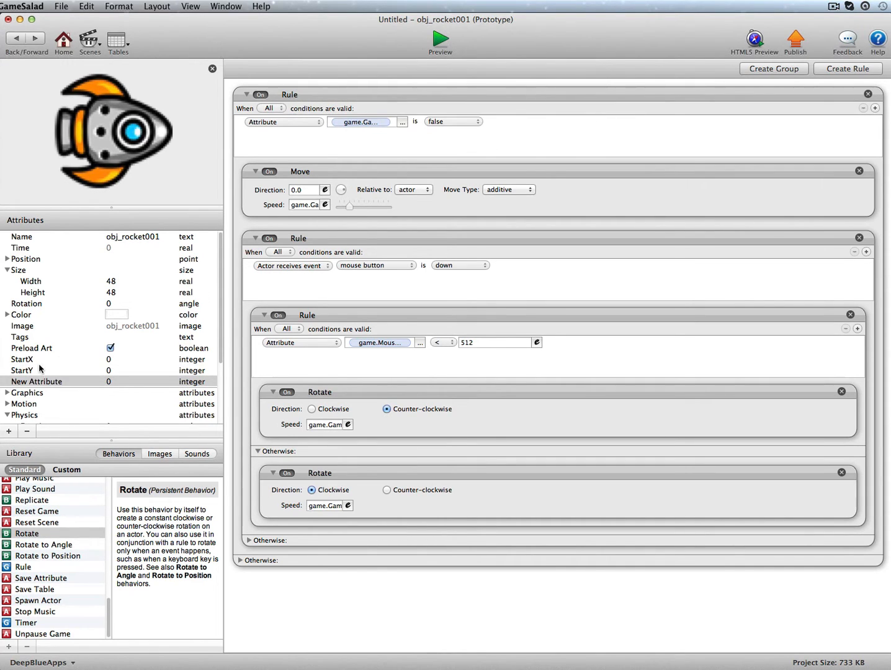
{"action": "left_click", "coordinate": [38, 382]}
{"action": "left_click", "coordinate": [38, 380]}
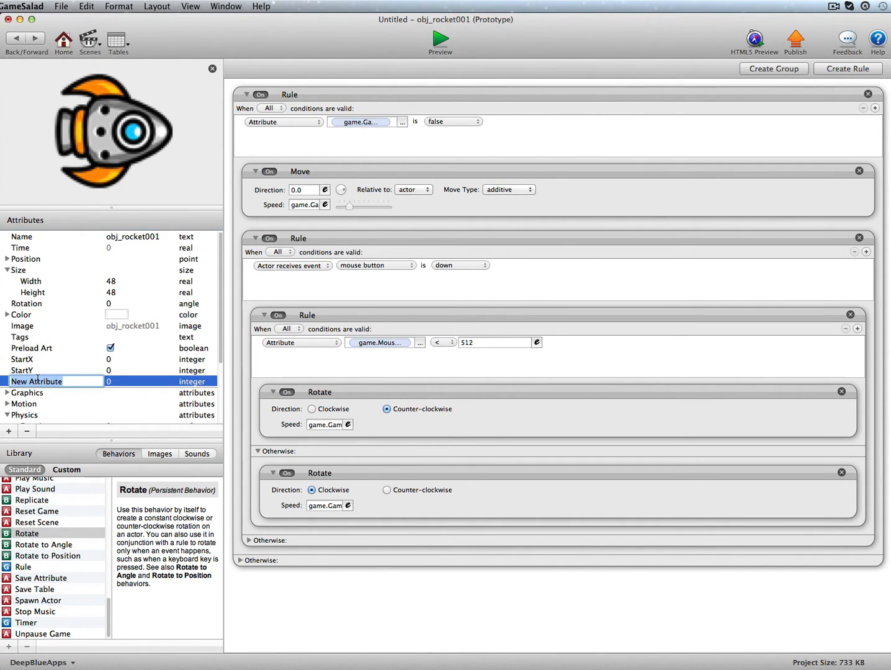
{"action": "type", "text": "Rotation"}
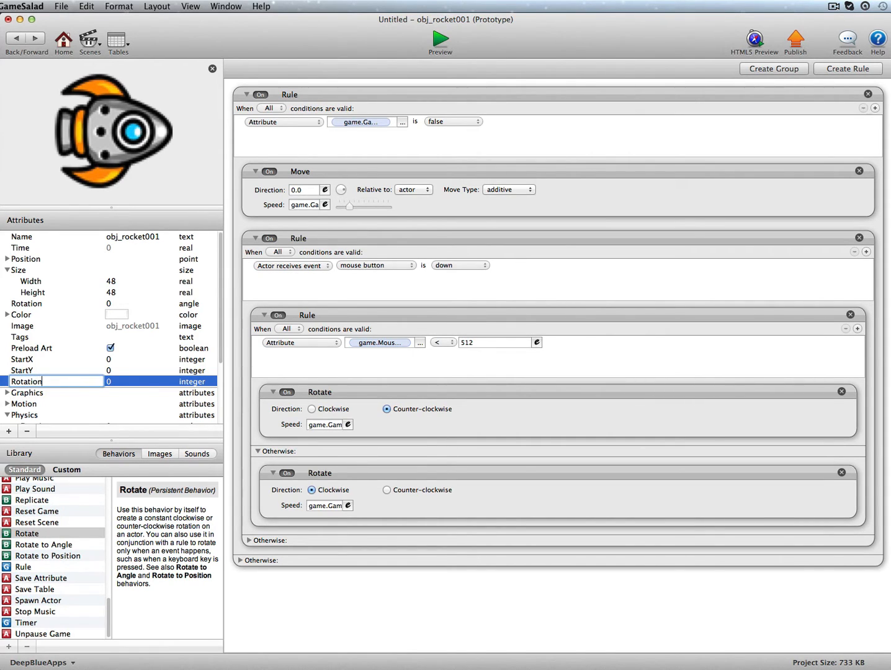
{"action": "key", "text": "Return"}
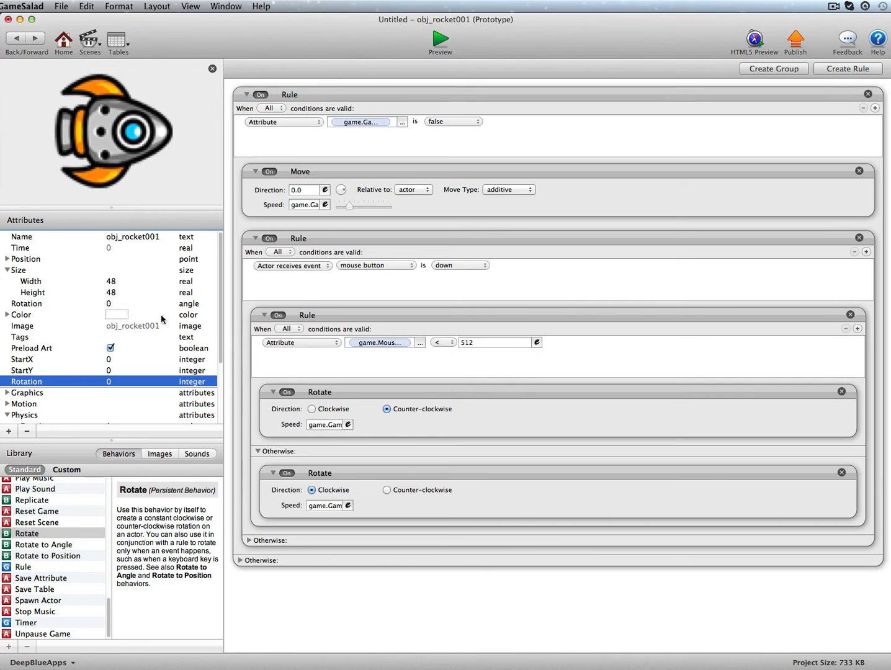
{"action": "left_click", "coordinate": [34, 537]}
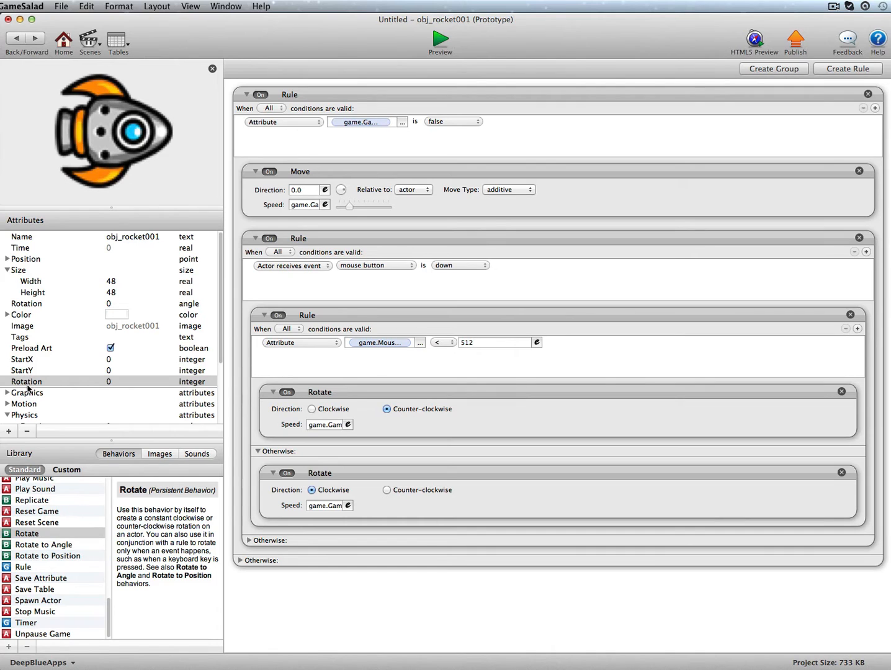
Step: Add a Change Attribute behavior above the rocket's GameOver rule and target the actor's StartX attribute
{"action": "left_click", "coordinate": [368, 88]}
{"action": "scroll", "coordinate": [78, 496], "scroll_direction": "up", "scroll_amount": 10}
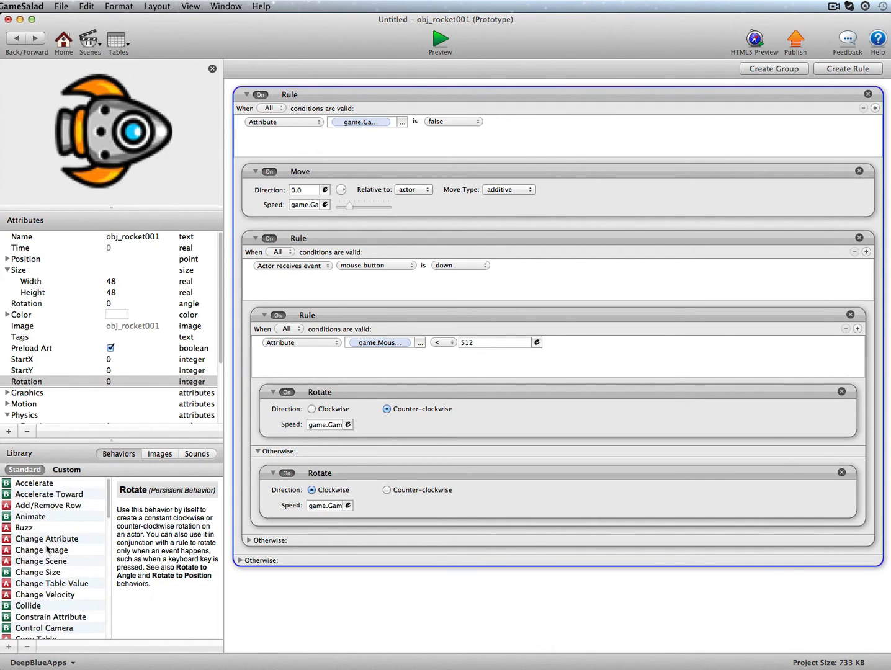
{"action": "left_click_drag", "start_coordinate": [49, 538], "coordinate": [290, 94]}
{"action": "left_click", "coordinate": [397, 113]}
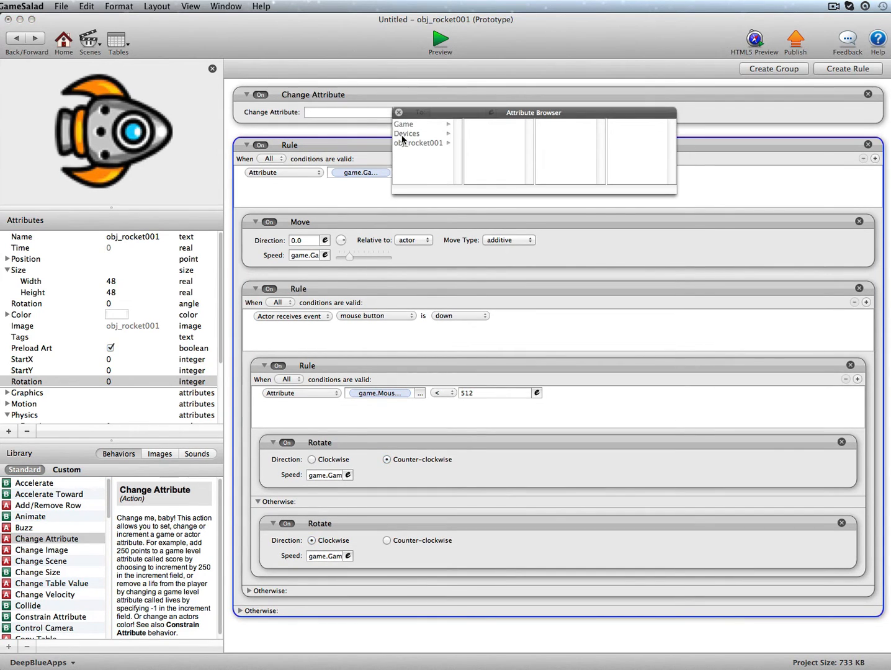
{"action": "left_click", "coordinate": [404, 143]}
{"action": "scroll", "coordinate": [484, 152], "scroll_direction": "down", "scroll_amount": 4}
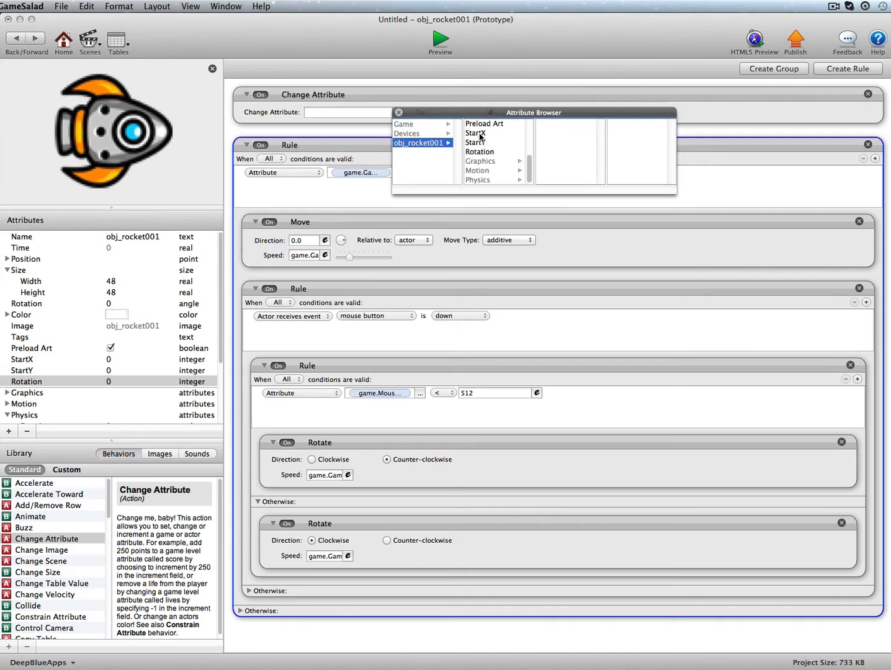
{"action": "double_click", "coordinate": [479, 134]}
Step: Set the StartX Change Attribute's value to the expression self.Position.X
{"action": "left_click", "coordinate": [491, 112]}
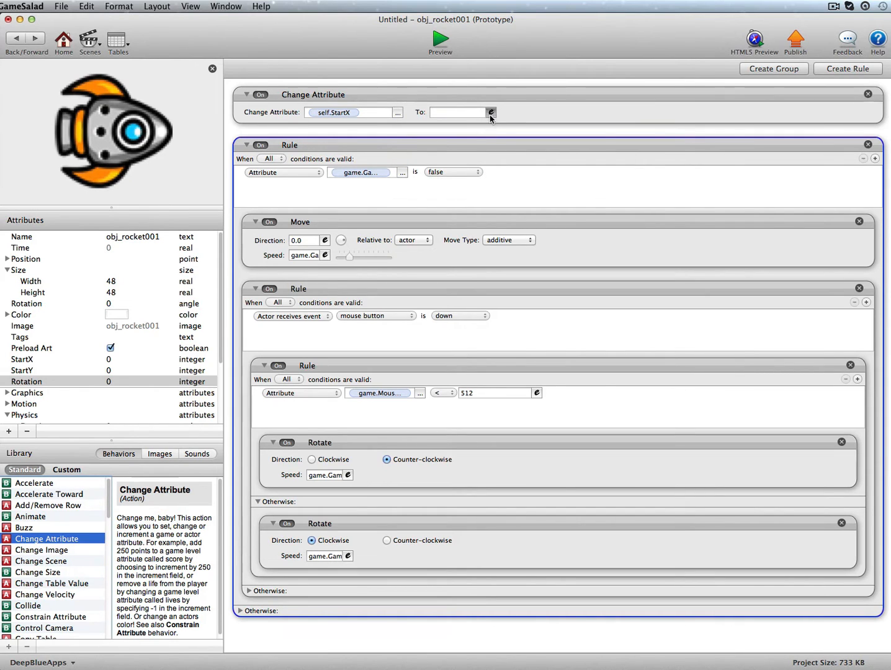
{"action": "left_click", "coordinate": [438, 129]}
{"action": "left_click", "coordinate": [444, 164]}
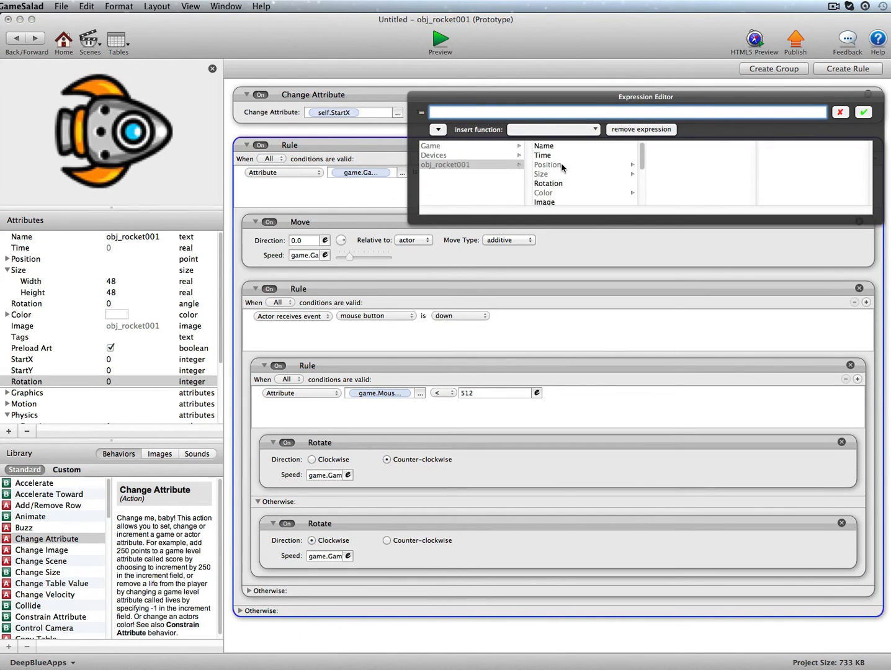
{"action": "left_click", "coordinate": [625, 164]}
{"action": "left_click", "coordinate": [650, 146]}
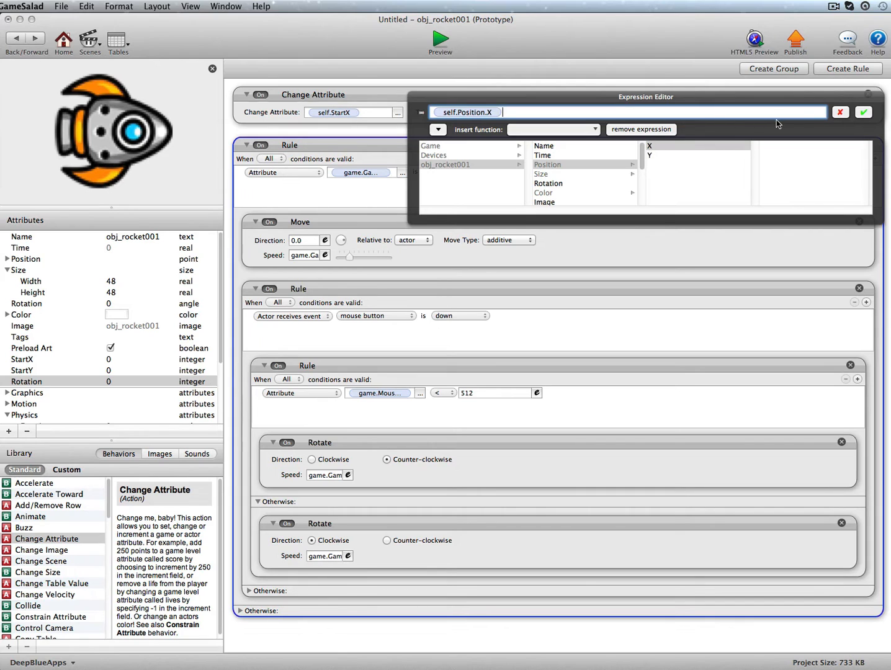
{"action": "left_click", "coordinate": [863, 112]}
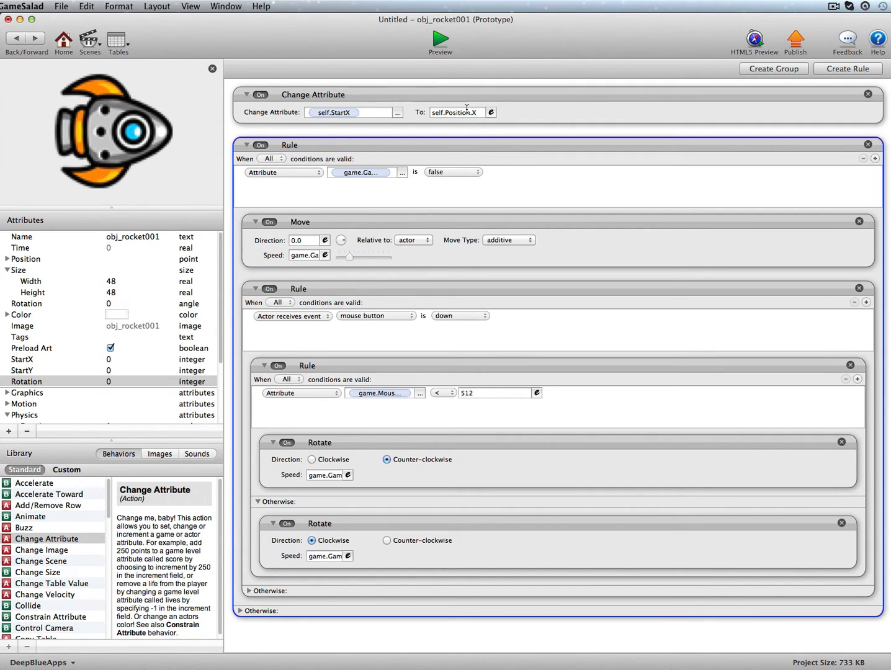
Step: Add a second Change Attribute behavior below the StartX one and target the actor's StartY attribute
{"action": "left_click_drag", "start_coordinate": [54, 540], "coordinate": [325, 142]}
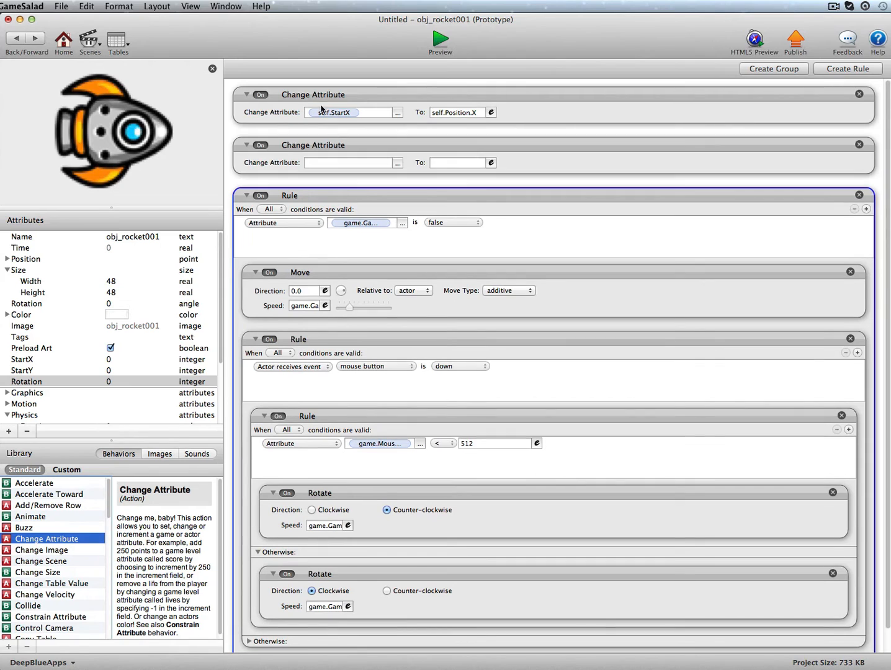
{"action": "left_click", "coordinate": [398, 163]}
{"action": "left_click", "coordinate": [410, 193]}
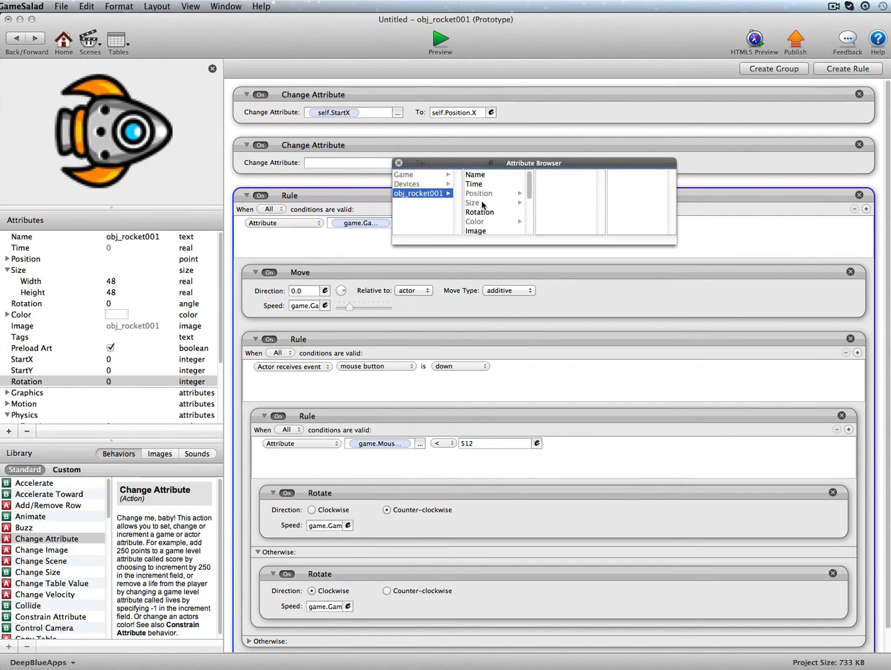
{"action": "scroll", "coordinate": [483, 205], "scroll_direction": "down", "scroll_amount": 3}
{"action": "left_click", "coordinate": [477, 193]}
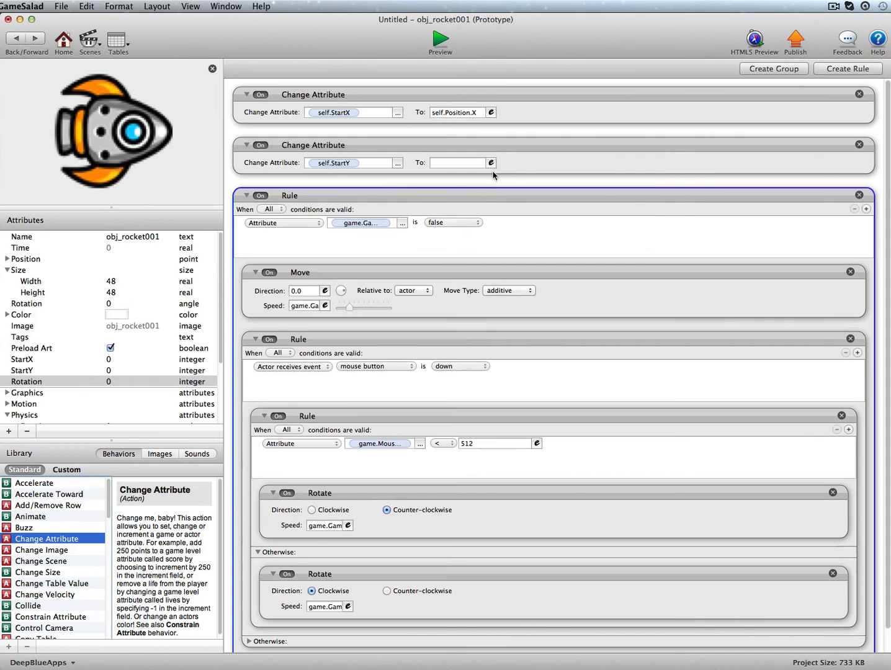
Step: Set the StartY Change Attribute's value to the expression self.Position.Y
{"action": "left_click", "coordinate": [491, 162]}
{"action": "left_click", "coordinate": [437, 180]}
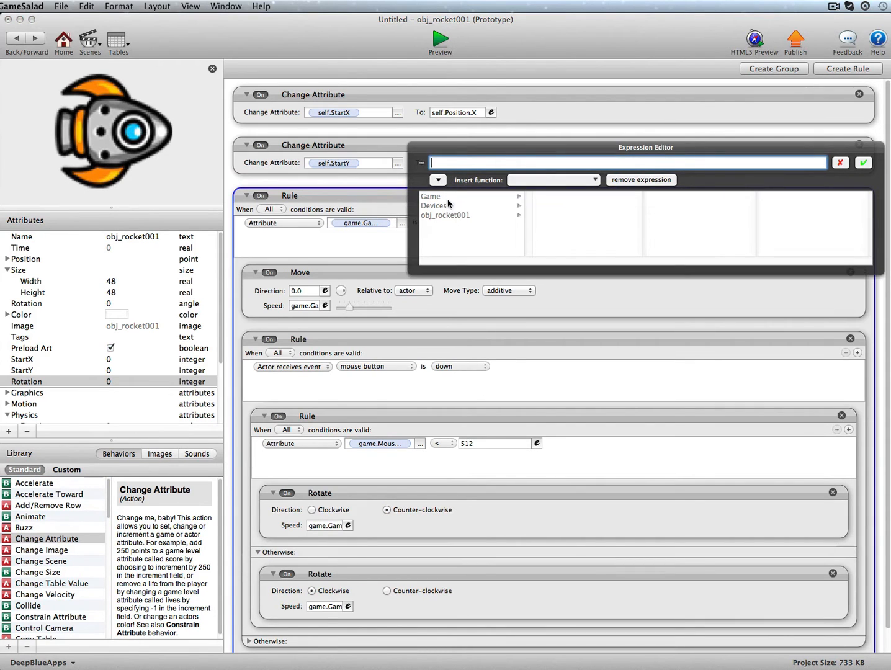
{"action": "left_click", "coordinate": [500, 215]}
{"action": "left_click", "coordinate": [548, 215]}
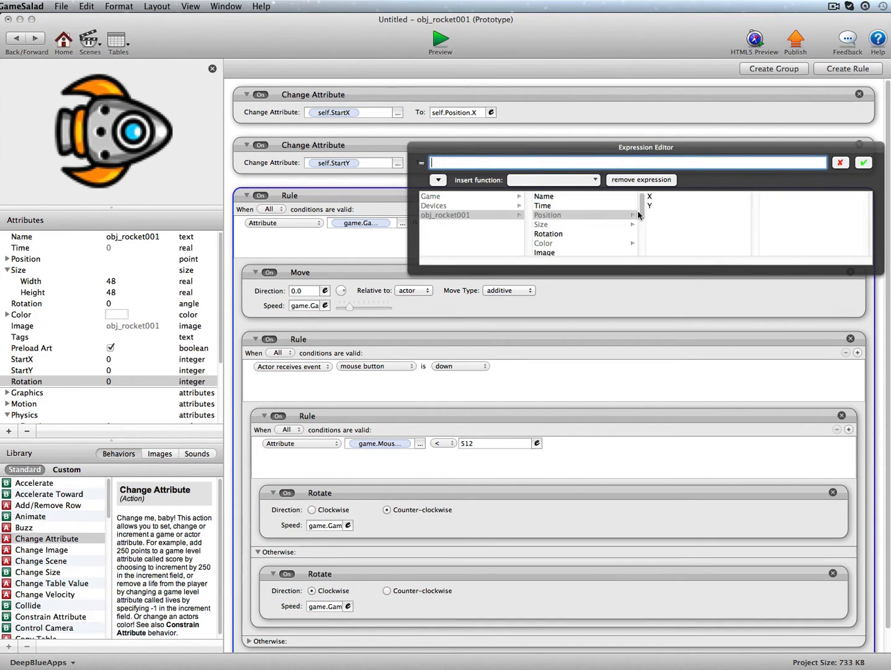
{"action": "left_click", "coordinate": [651, 206]}
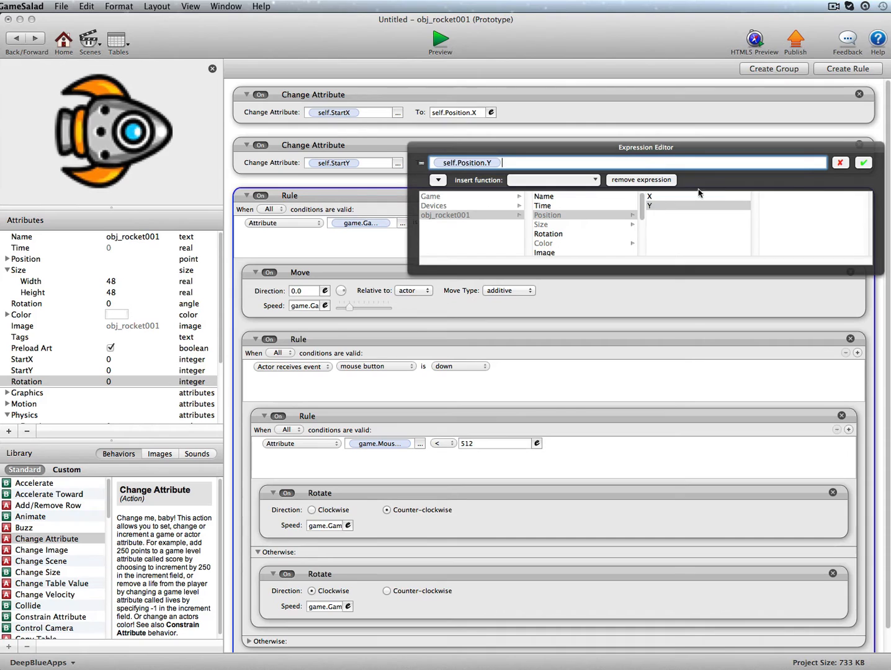
{"action": "left_click", "coordinate": [862, 163]}
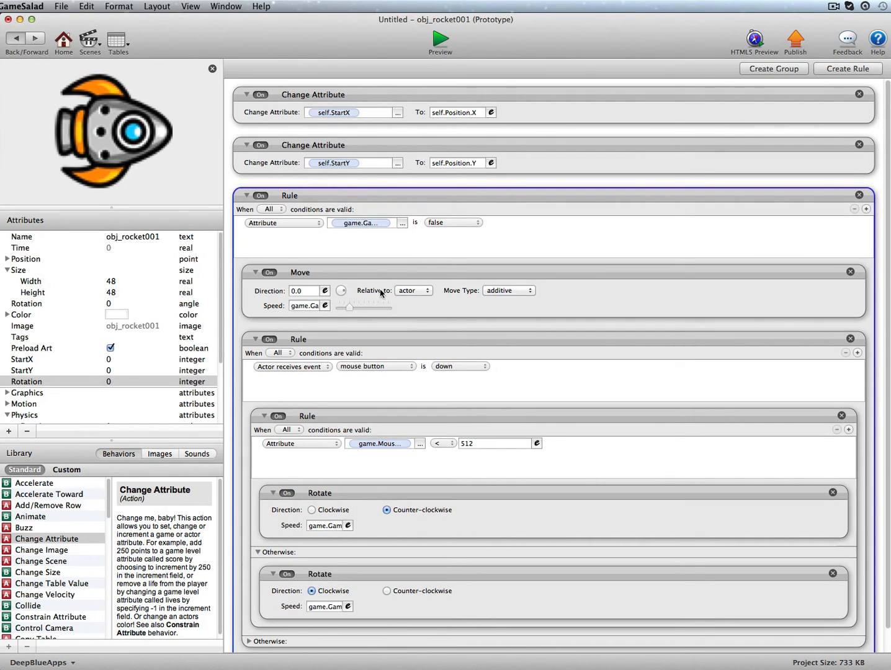
Step: Go back to the initial scene and move the rocket to the centre of the scene
{"action": "key", "text": "super+bracketleft"}
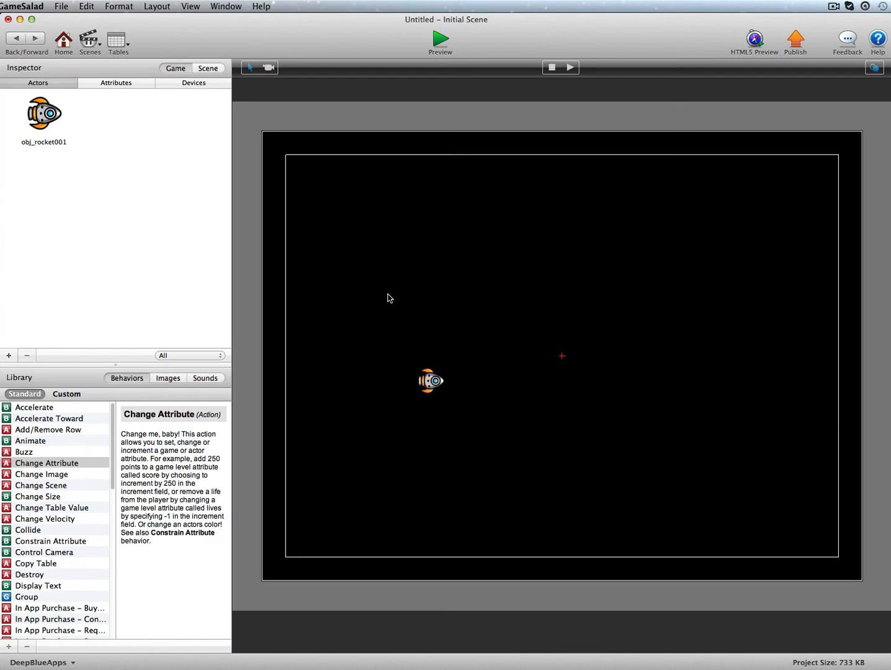
{"action": "left_click", "coordinate": [435, 384]}
{"action": "left_click_drag", "start_coordinate": [432, 383], "coordinate": [563, 359]}
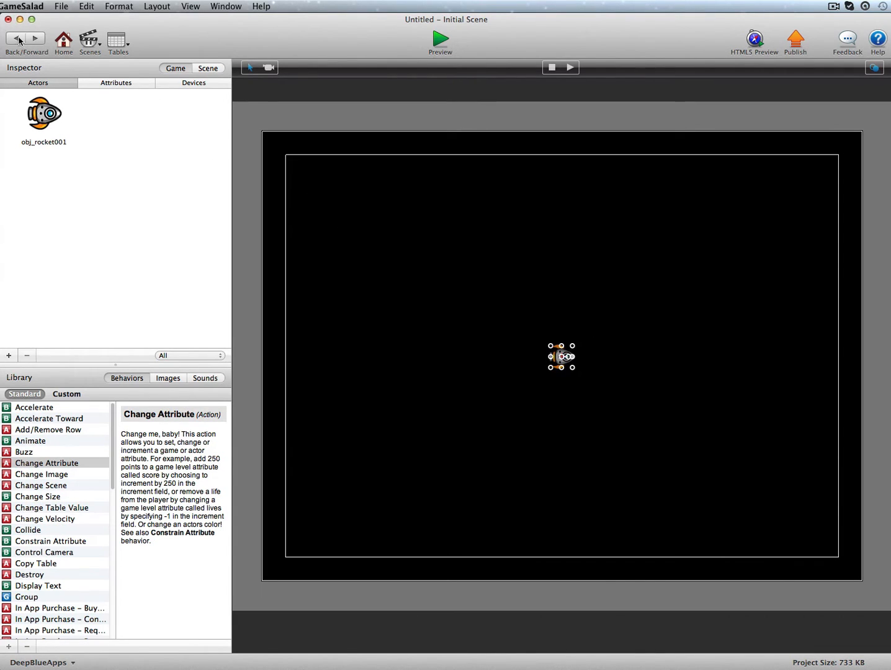
Step: Reopen the obj_rocket001 prototype and add three Change Attribute behaviors above Move inside the rule where game.GameOver is false
{"action": "double_click", "coordinate": [44, 122]}
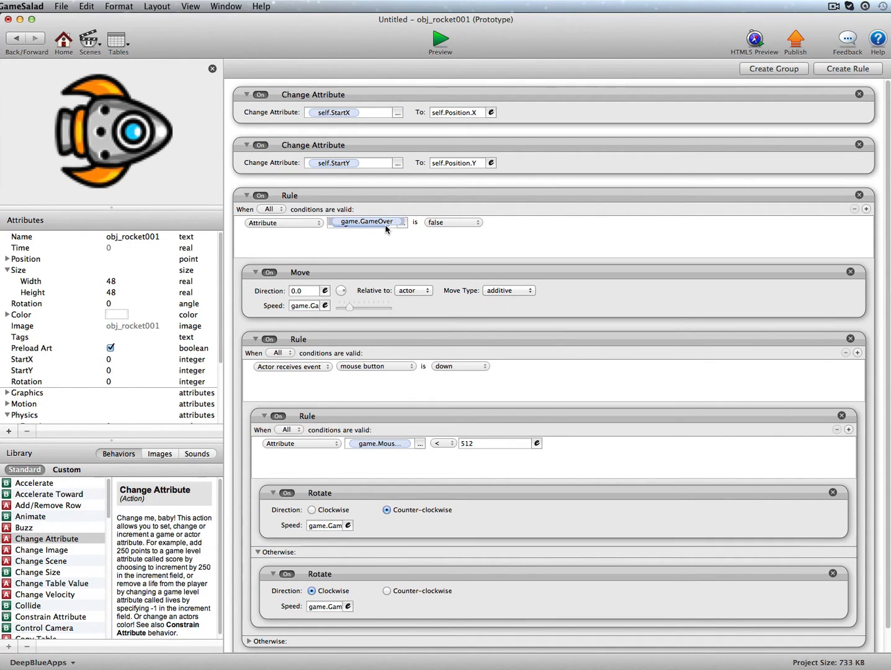
{"action": "left_click", "coordinate": [60, 537]}
{"action": "left_click_drag", "start_coordinate": [74, 535], "coordinate": [267, 282]}
{"action": "left_click_drag", "start_coordinate": [83, 543], "coordinate": [374, 334]}
{"action": "left_click_drag", "start_coordinate": [52, 541], "coordinate": [296, 345]}
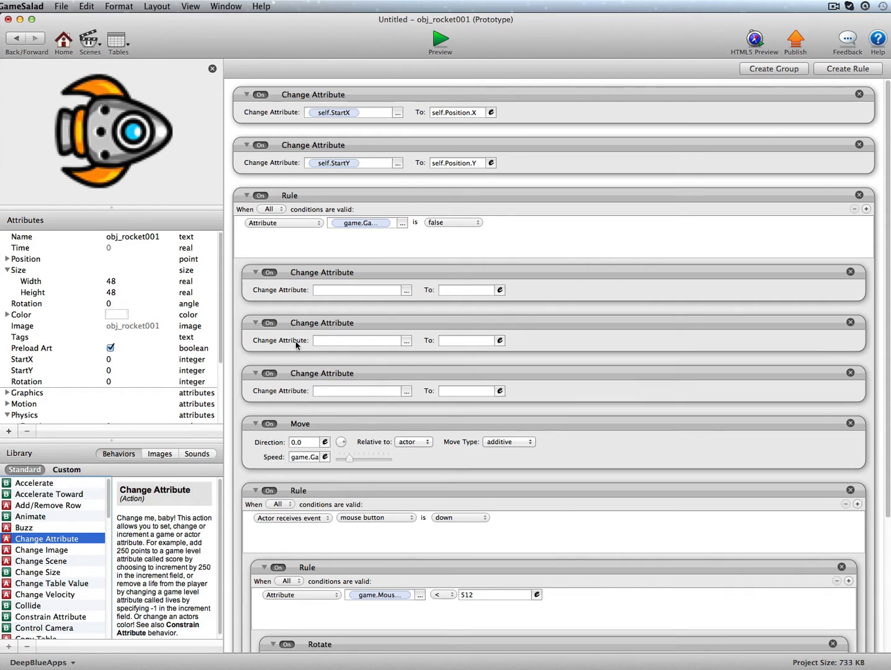
Step: Configure the first Change Attribute inside the GameOver rule to set self.Position.X to self.StartX
{"action": "left_click", "coordinate": [406, 289]}
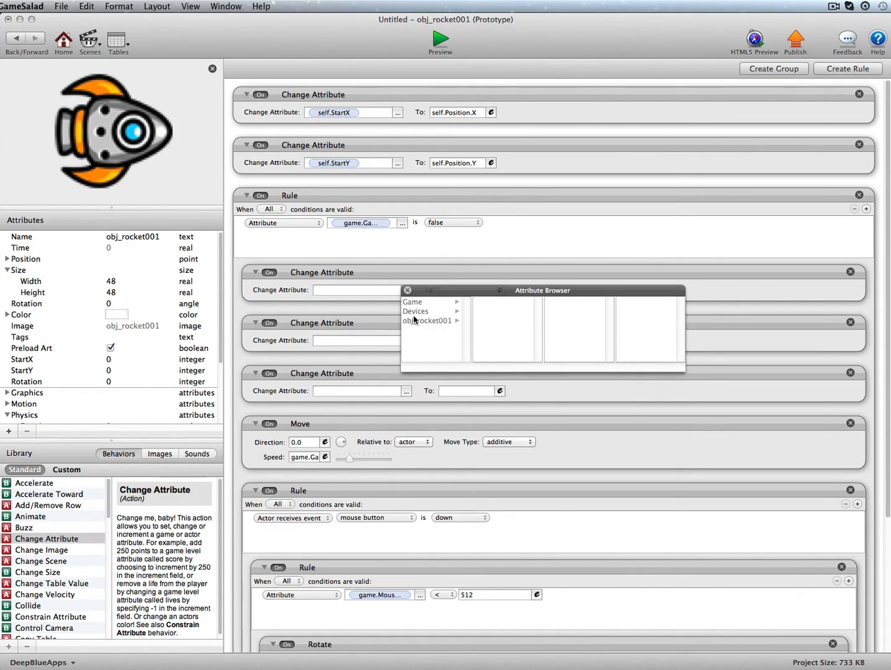
{"action": "left_click", "coordinate": [428, 321]}
{"action": "left_click", "coordinate": [487, 321]}
{"action": "left_click", "coordinate": [550, 302]}
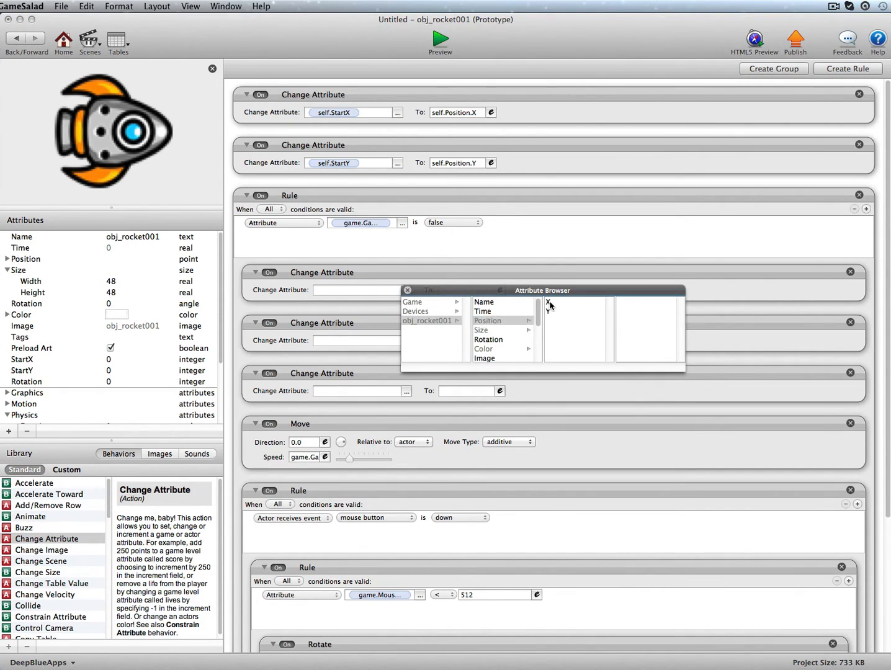
{"action": "left_click", "coordinate": [499, 290]}
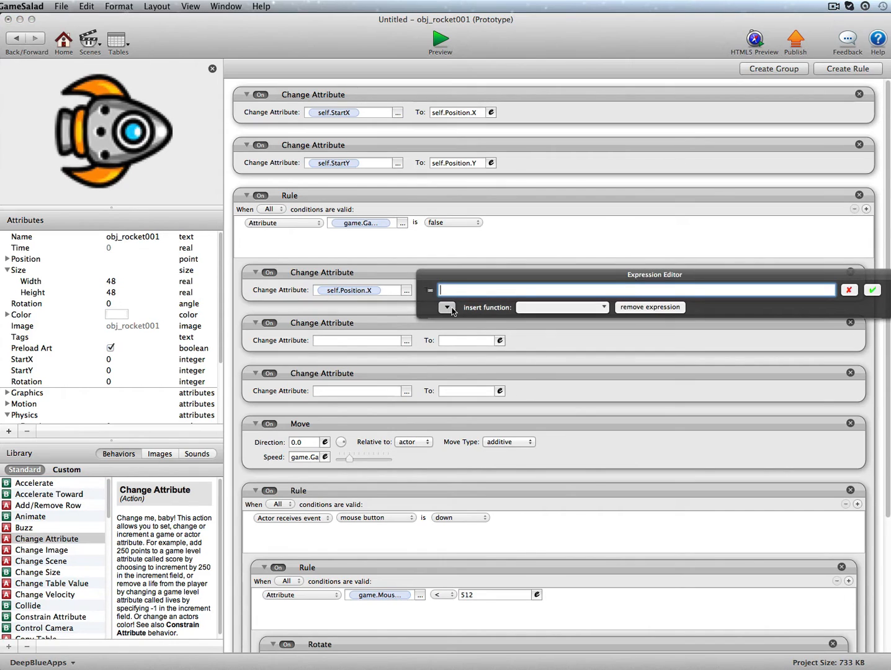
{"action": "left_click", "coordinate": [446, 307]}
{"action": "left_click", "coordinate": [454, 342]}
{"action": "scroll", "coordinate": [586, 360], "scroll_direction": "down", "scroll_amount": 4}
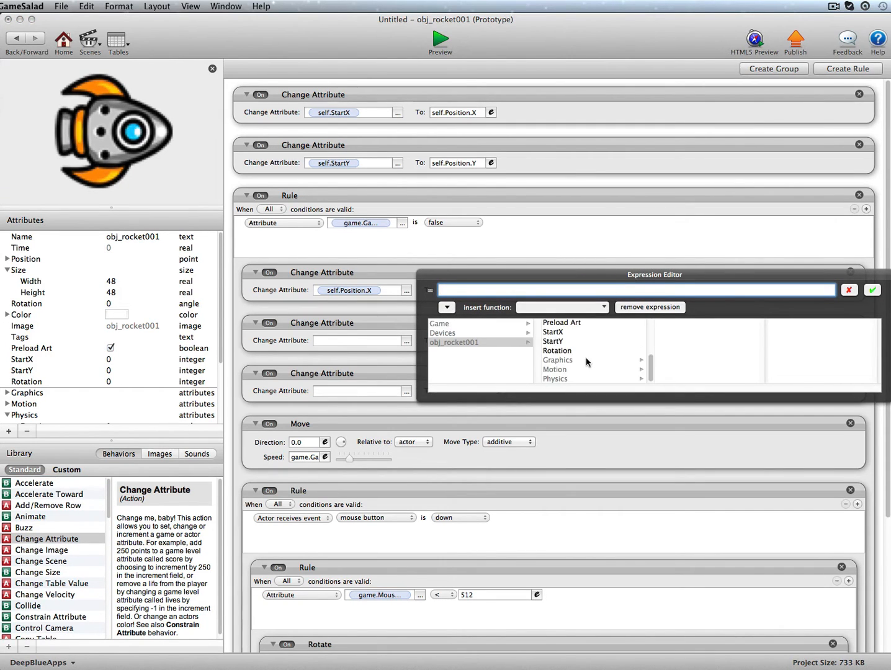
{"action": "left_click", "coordinate": [552, 332]}
{"action": "left_click", "coordinate": [873, 291]}
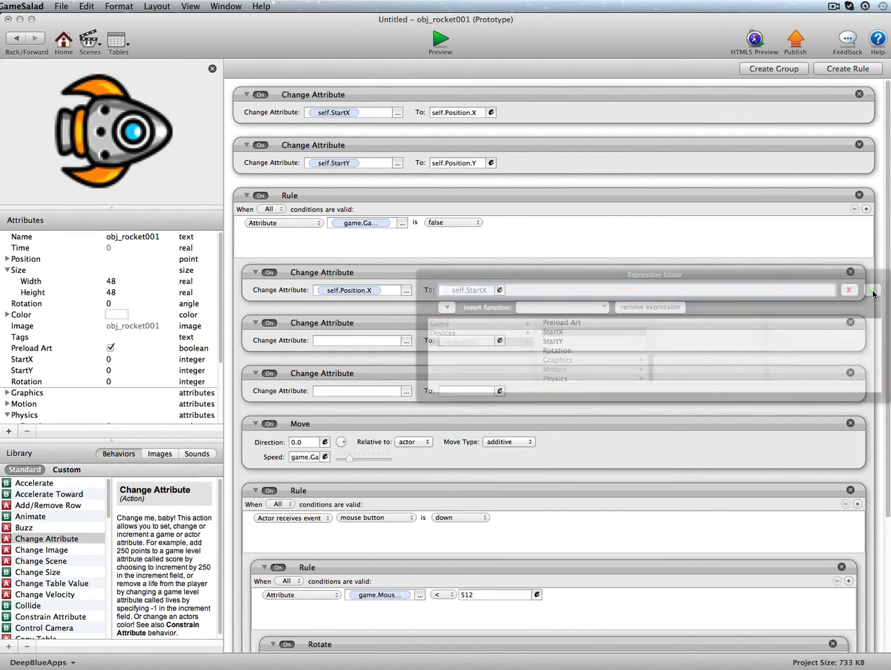
Step: Configure the second Change Attribute inside the GameOver rule to set self.Position.Y to self.StartY
{"action": "left_click", "coordinate": [406, 341]}
{"action": "left_click", "coordinate": [428, 371]}
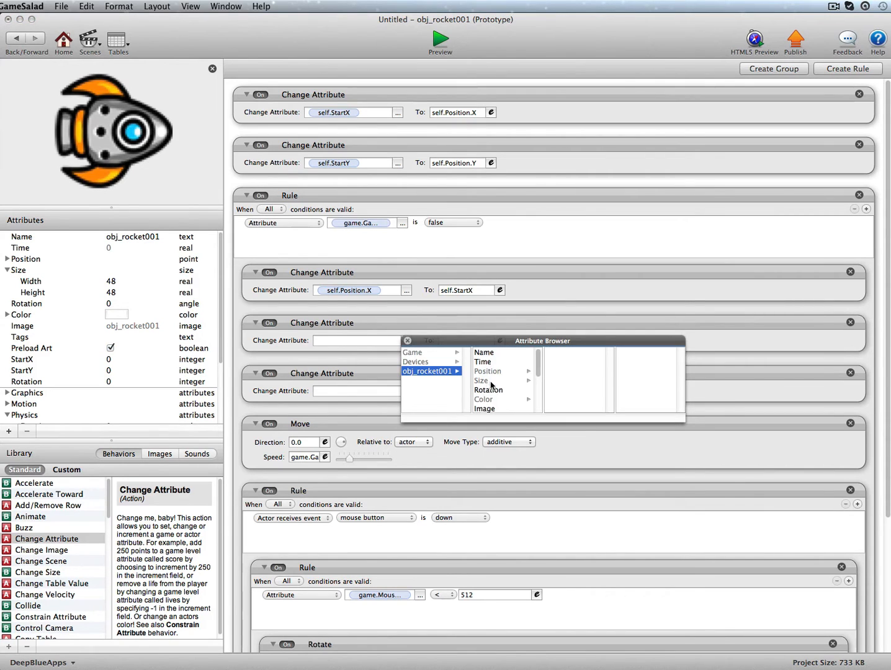
{"action": "left_click", "coordinate": [490, 371]}
{"action": "left_click", "coordinate": [547, 362]}
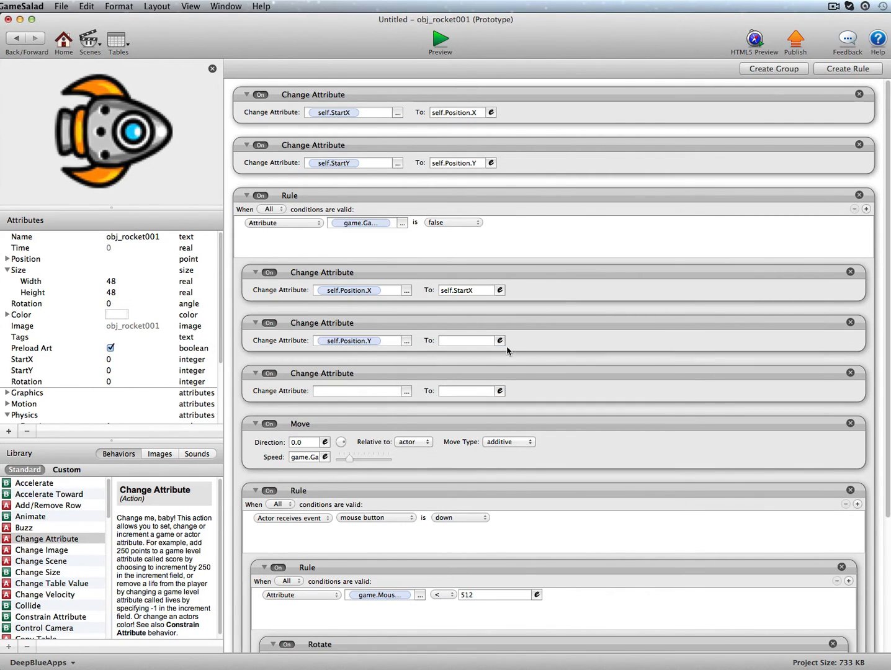
{"action": "left_click", "coordinate": [499, 340]}
{"action": "left_click", "coordinate": [447, 358]}
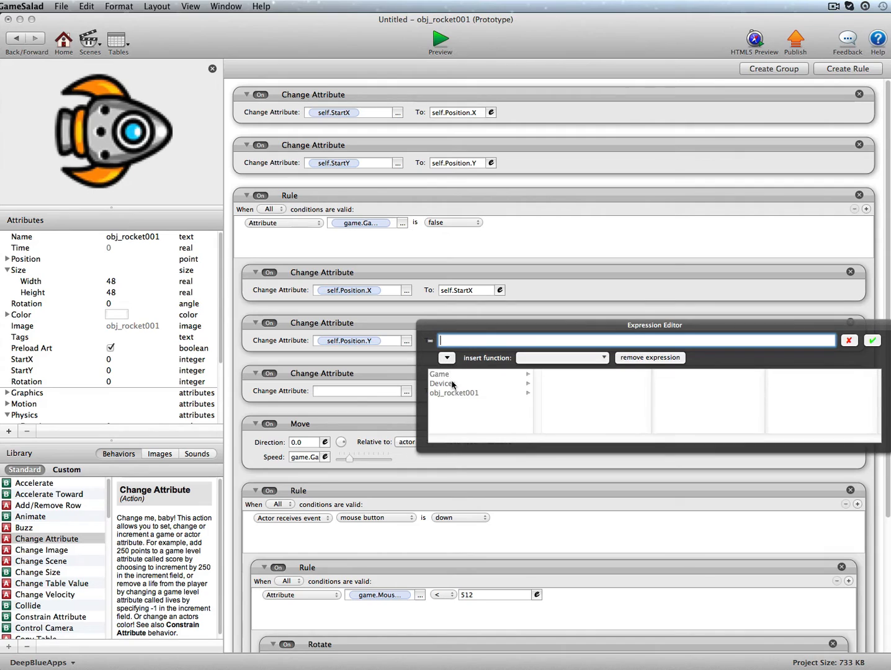
{"action": "left_click", "coordinate": [456, 393]}
{"action": "scroll", "coordinate": [557, 409], "scroll_direction": "down", "scroll_amount": 3}
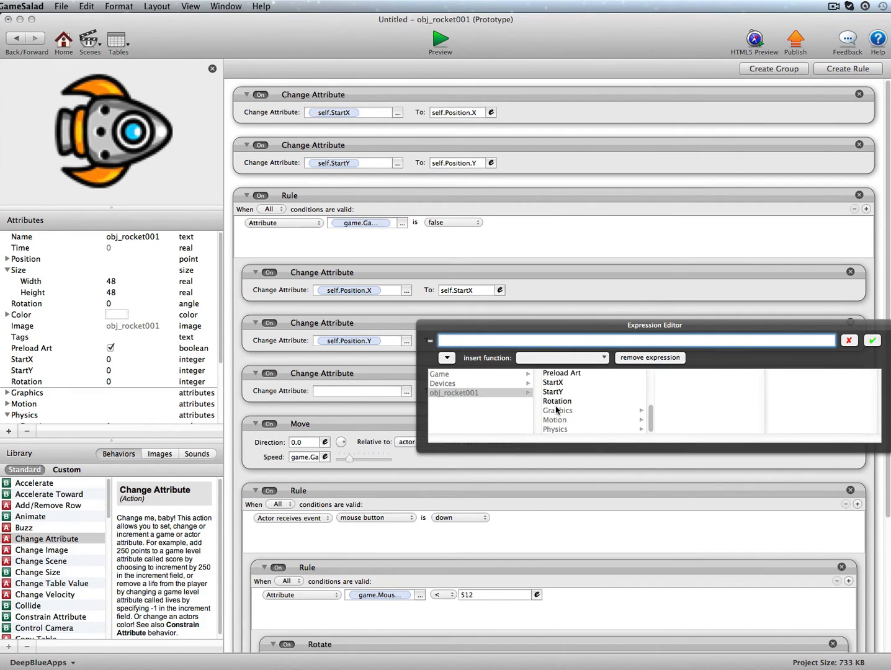
{"action": "left_click", "coordinate": [552, 391]}
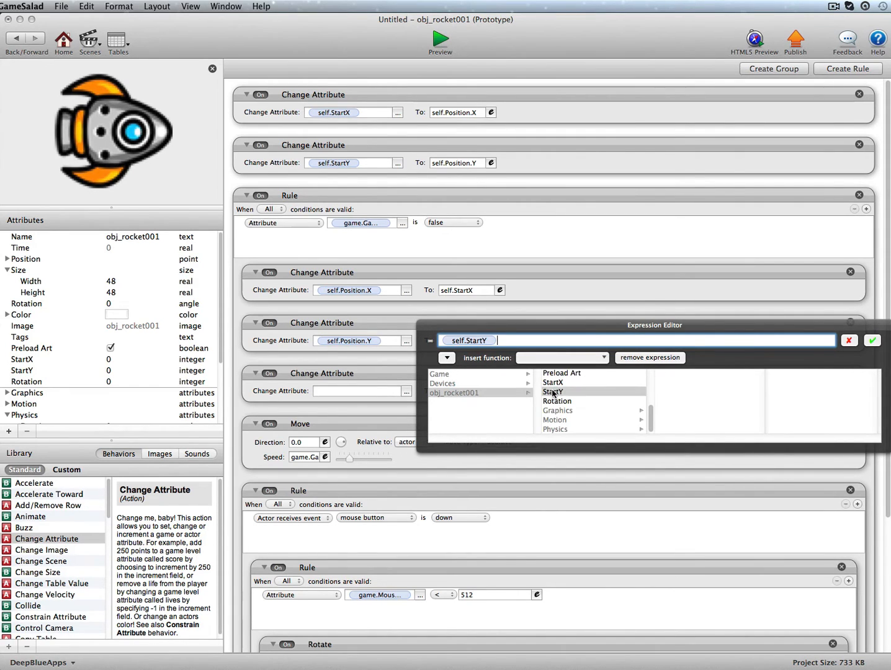
{"action": "left_click", "coordinate": [872, 341]}
Step: Configure the third Change Attribute inside the GameOver rule to set self.Rotation to 0
{"action": "left_click", "coordinate": [406, 391]}
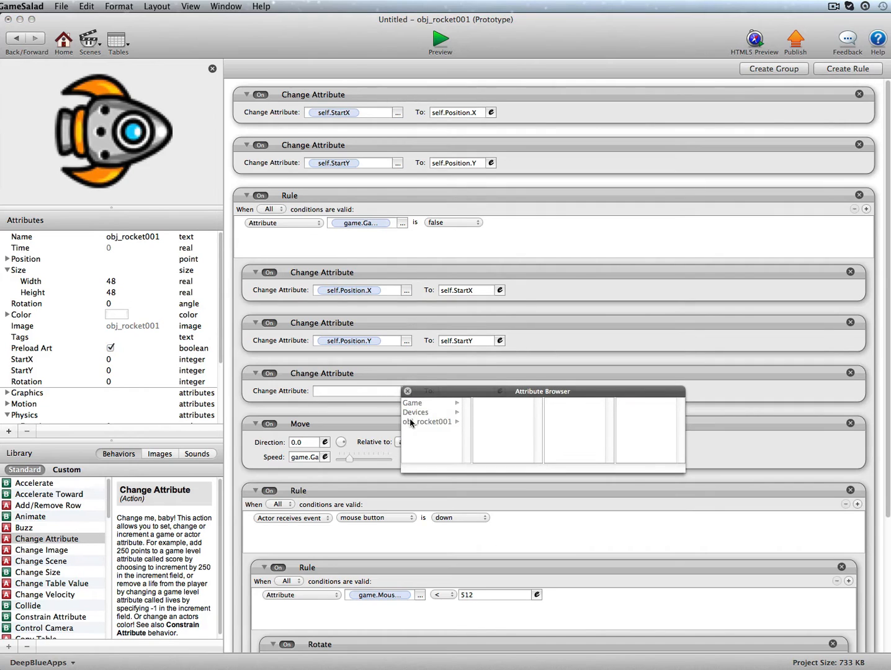
{"action": "left_click", "coordinate": [414, 422]}
{"action": "left_click", "coordinate": [488, 433]}
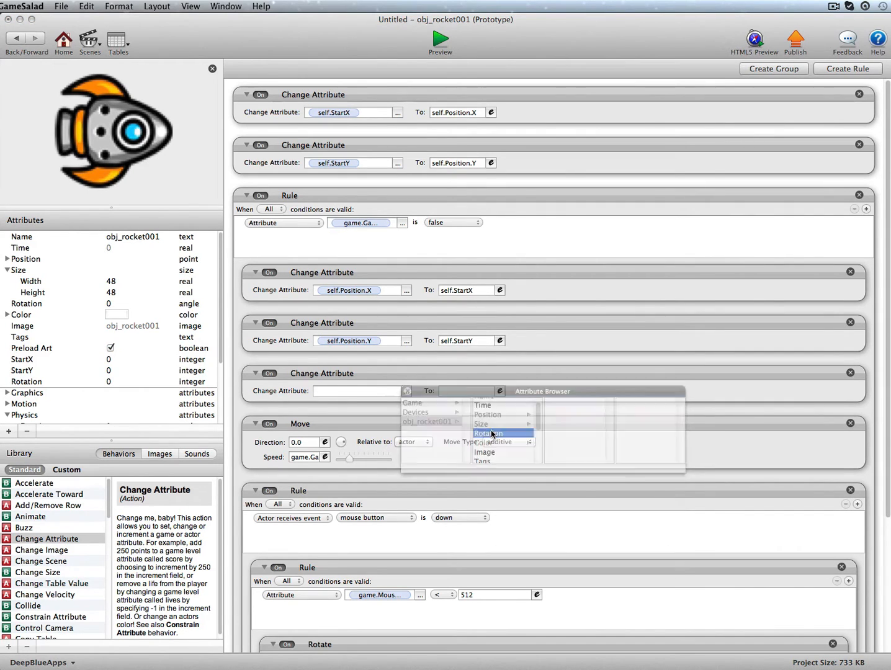
{"action": "left_click", "coordinate": [445, 391]}
{"action": "type", "text": "0"}
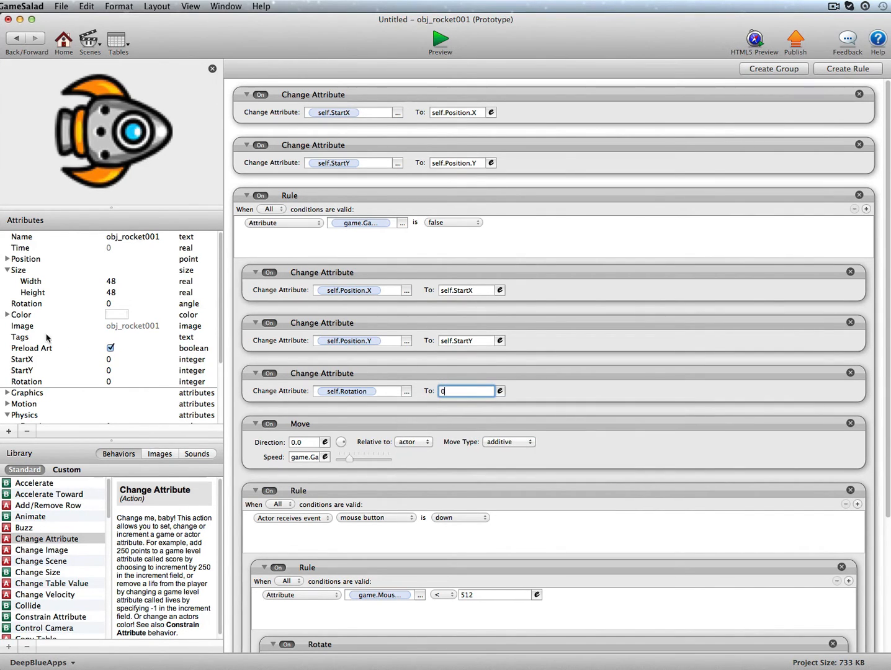
Step: Delete the custom integer Rotation attribute from the rocket actor and select the self.Rotation Change Attribute behavior
{"action": "left_click", "coordinate": [31, 384]}
{"action": "left_click", "coordinate": [27, 431]}
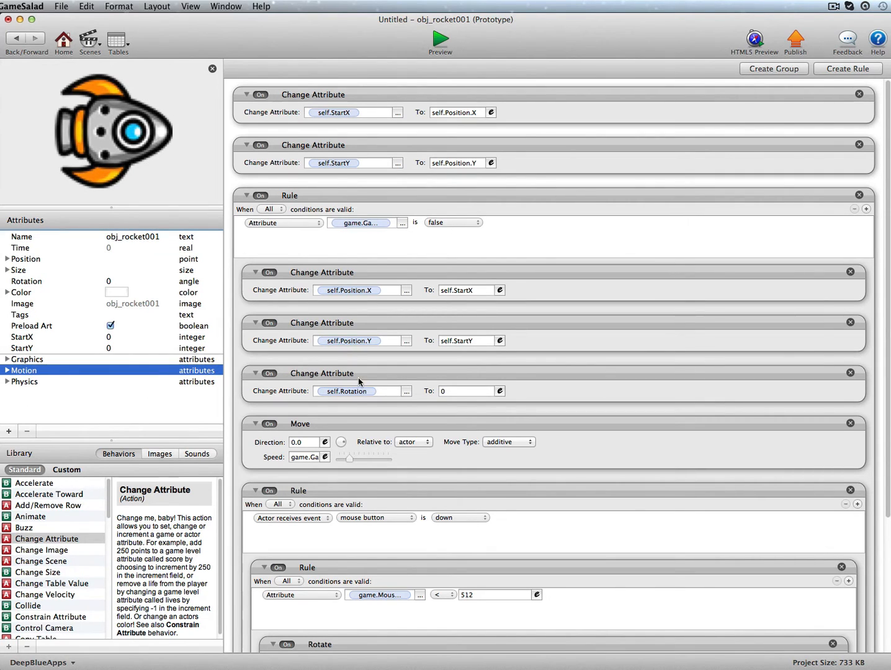
{"action": "left_click", "coordinate": [323, 371]}
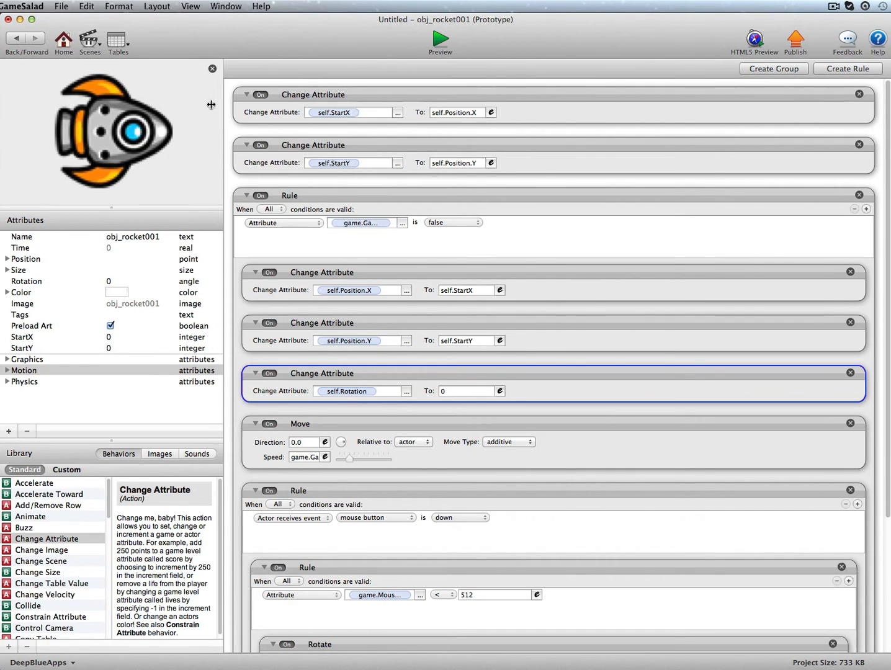
Step: Create an actor from the obj_gameover image and delete its placed copy from the Initial Scene
{"action": "left_click", "coordinate": [25, 39]}
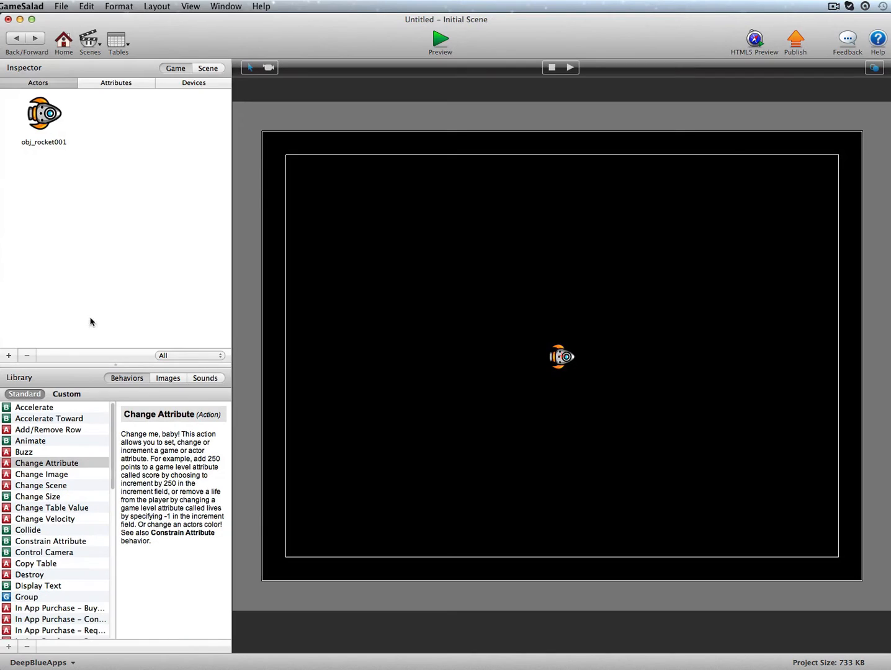
{"action": "left_click", "coordinate": [168, 378]}
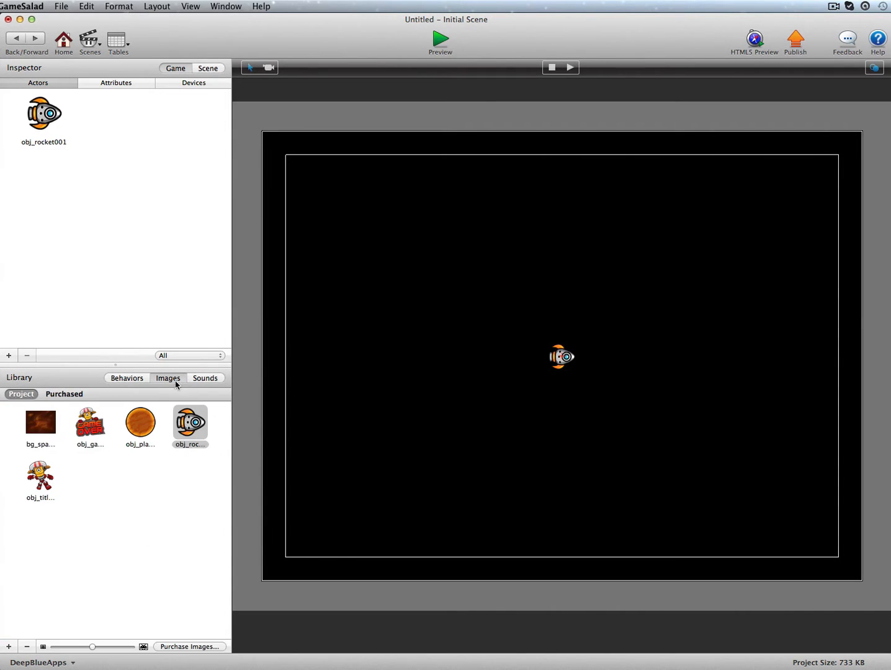
{"action": "left_click_drag", "start_coordinate": [79, 424], "coordinate": [446, 397]}
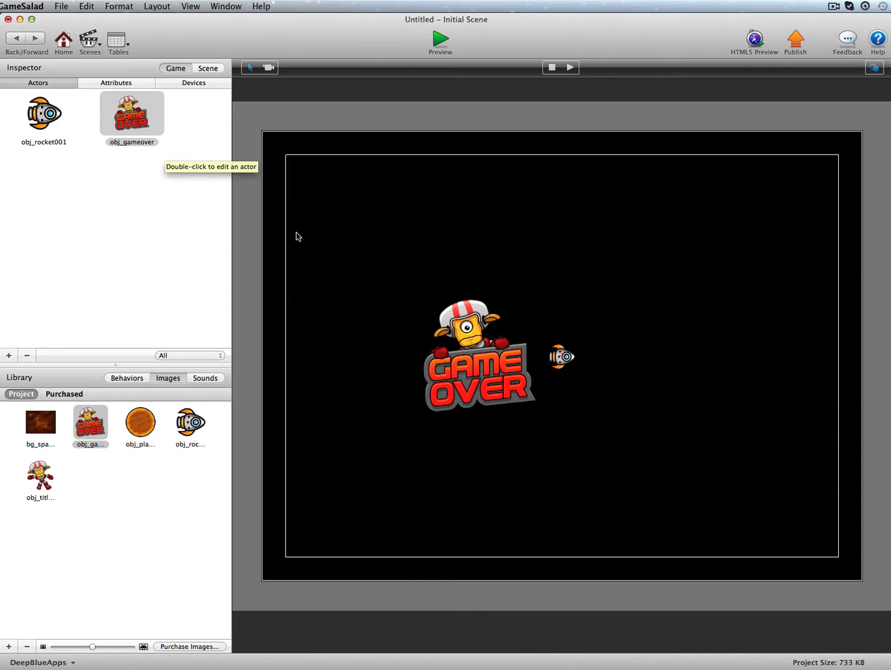
{"action": "left_click", "coordinate": [463, 380]}
{"action": "key", "text": "Delete"}
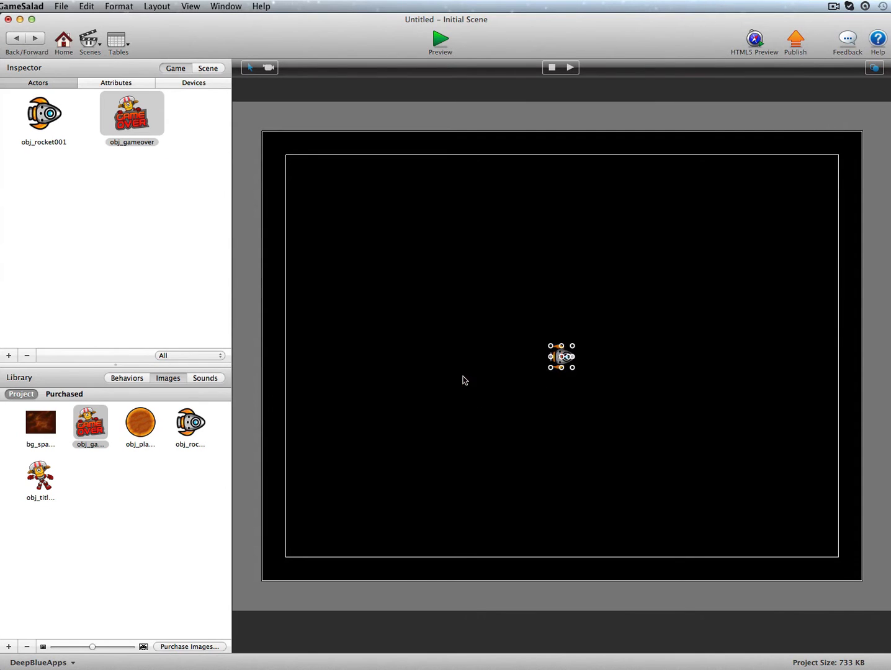
Step: Add a rule to the obj_gameover actor prototype with the condition that the attribute game.GameOver is true
{"action": "double_click", "coordinate": [126, 121]}
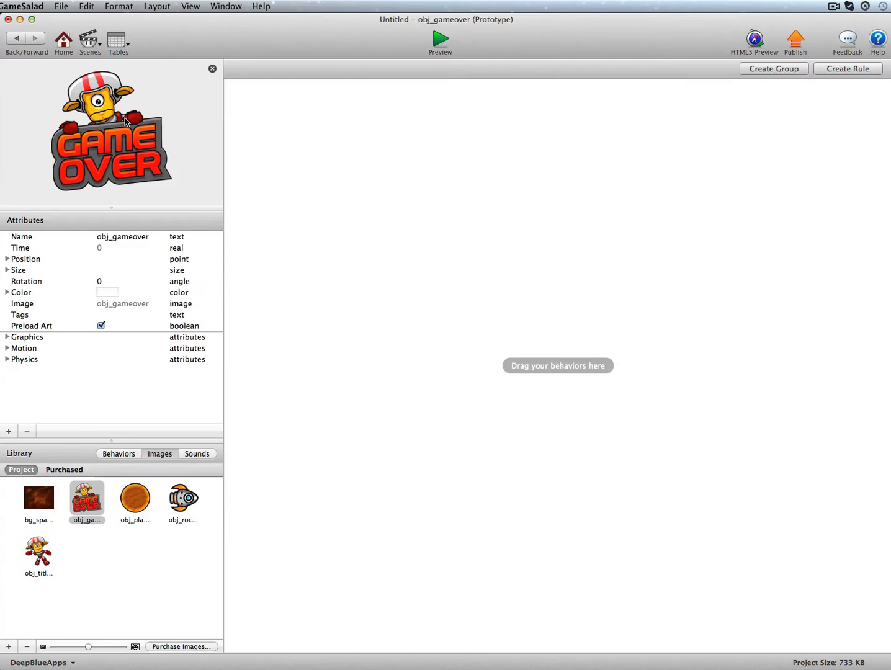
{"action": "left_click", "coordinate": [854, 71]}
{"action": "left_click", "coordinate": [314, 121]}
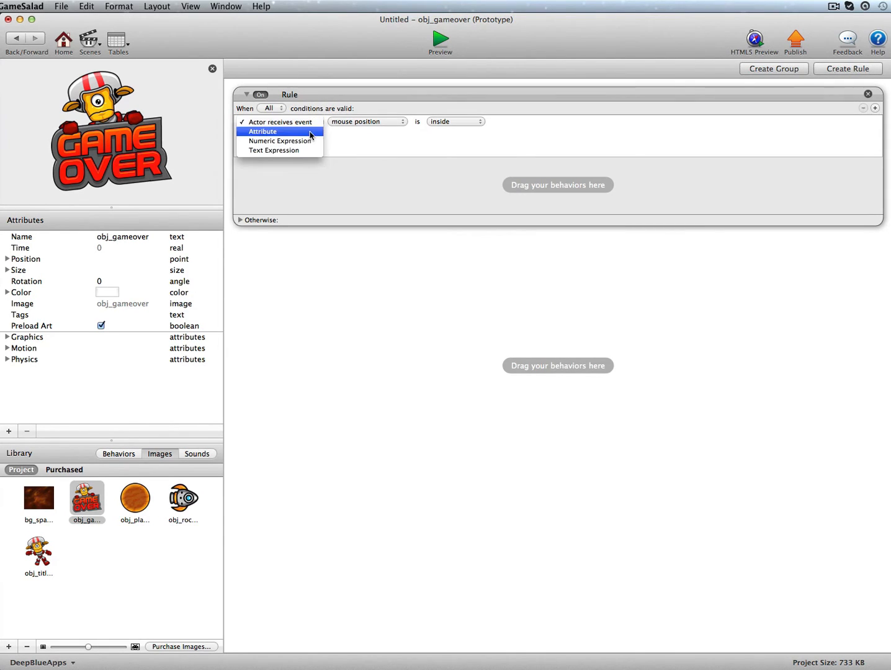
{"action": "key", "text": "Return"}
{"action": "left_click", "coordinate": [407, 122]}
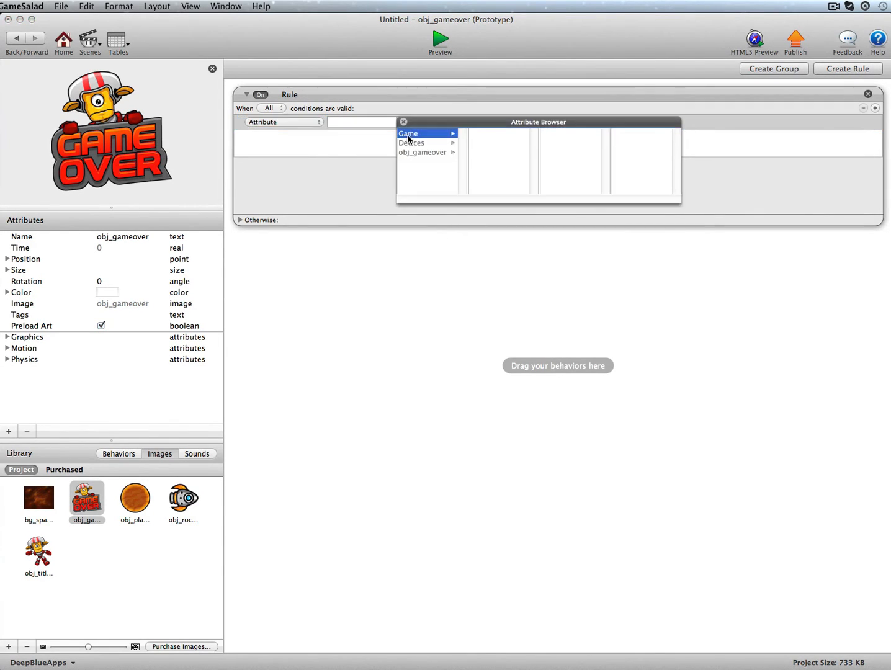
{"action": "left_click", "coordinate": [408, 134]}
{"action": "scroll", "coordinate": [491, 163], "scroll_direction": "down", "scroll_amount": 5}
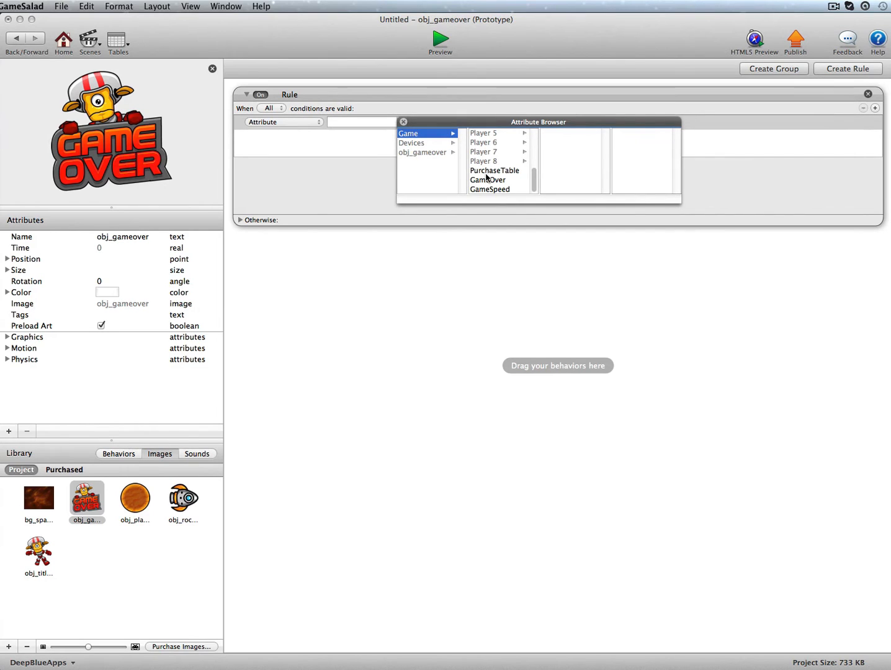
{"action": "double_click", "coordinate": [486, 179]}
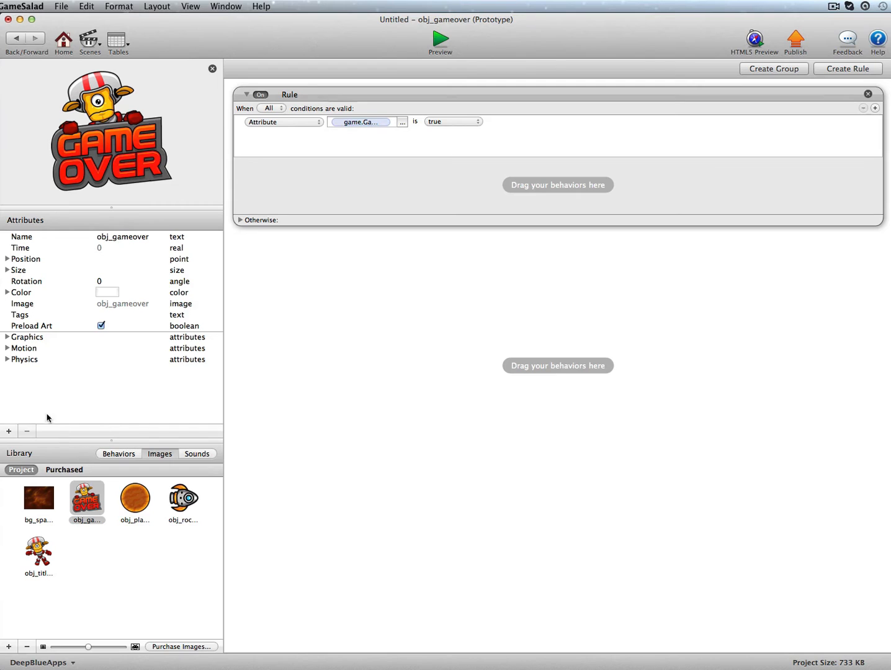
Step: Add a Change Attribute behavior inside the GameOver rule that sets self.Position.Y to 386
{"action": "left_click", "coordinate": [117, 453]}
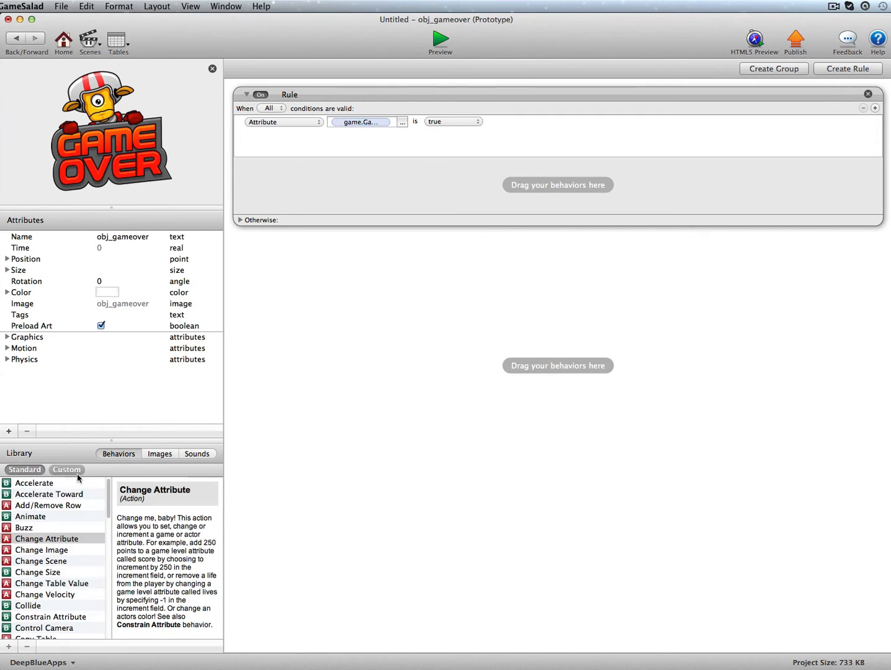
{"action": "left_click_drag", "start_coordinate": [46, 539], "coordinate": [329, 181]}
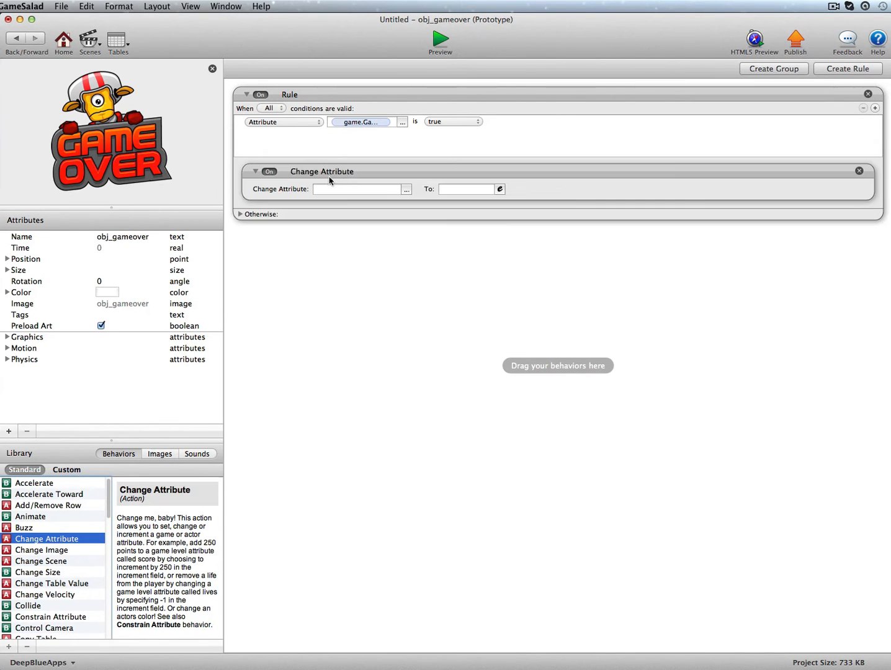
{"action": "left_click", "coordinate": [406, 189]}
{"action": "left_click", "coordinate": [477, 220]}
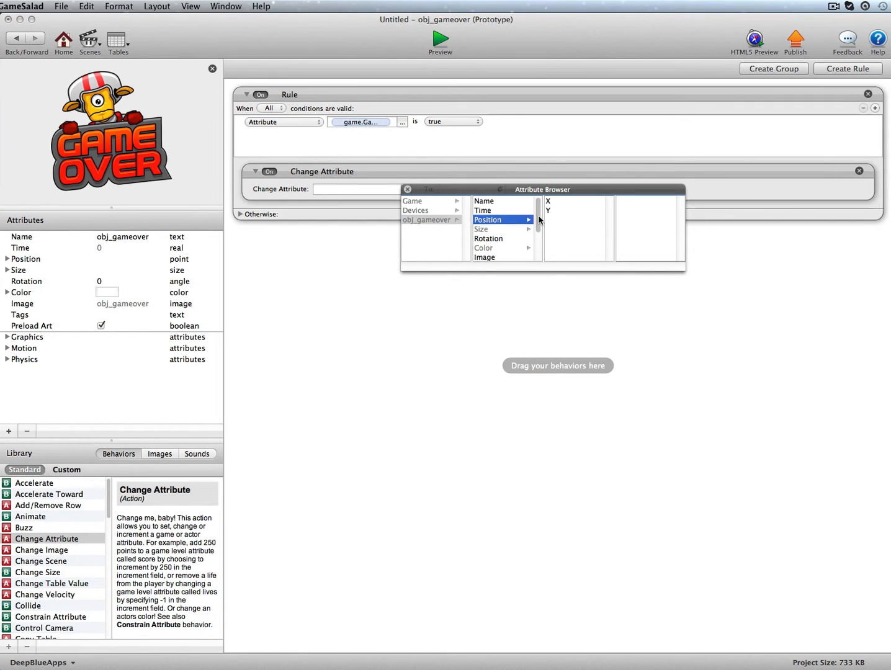
{"action": "left_click", "coordinate": [549, 210]}
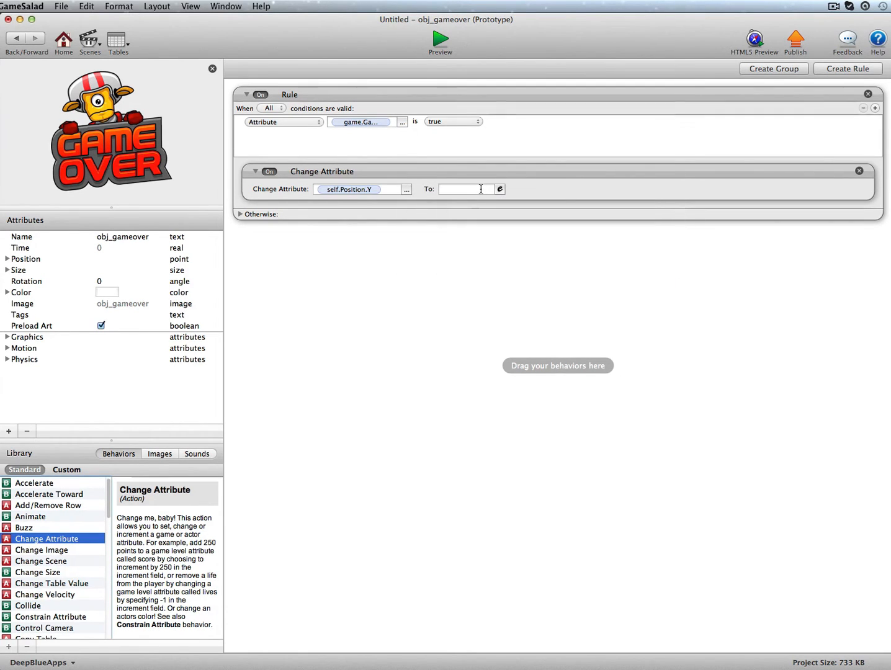
{"action": "left_click", "coordinate": [482, 190]}
{"action": "type", "text": "386"}
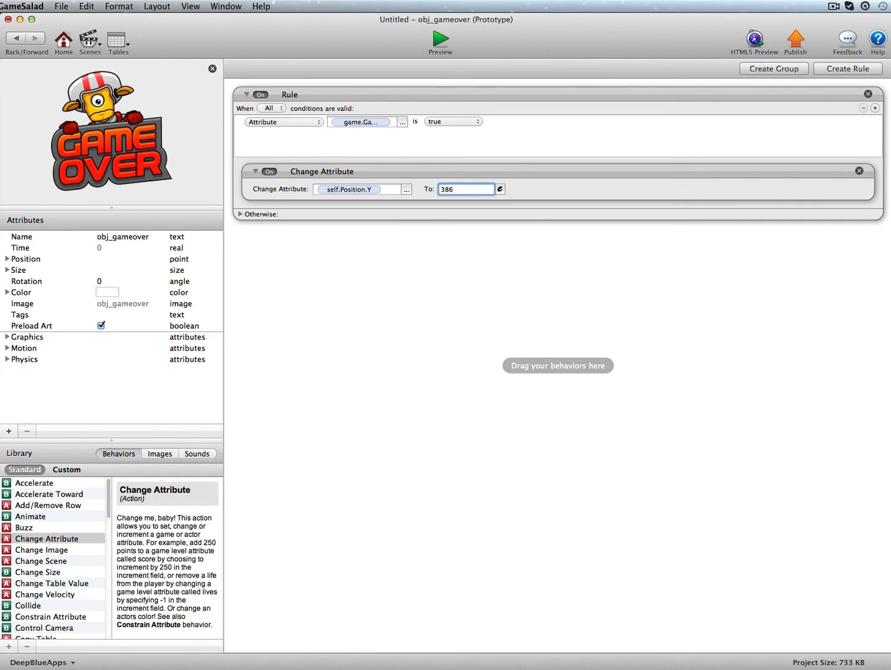
Step: Copy the Position.Y Change Attribute into the rule's Otherwise section and set the copy's value to -200
{"action": "left_click", "coordinate": [241, 214]}
{"action": "left_click", "coordinate": [334, 173]}
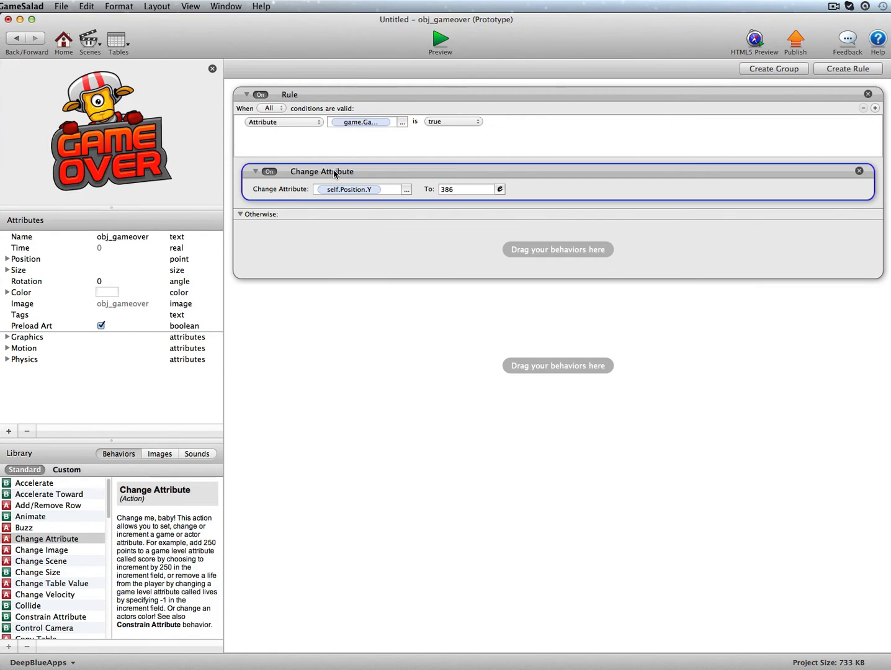
{"action": "left_click_drag", "start_coordinate": [336, 172], "coordinate": [339, 245], "text": "alt"}
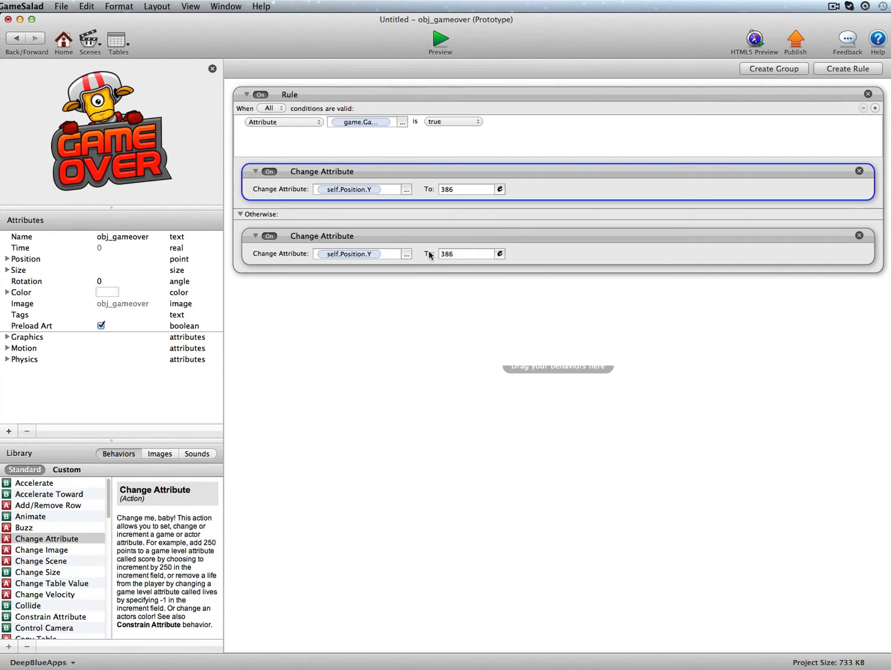
{"action": "double_click", "coordinate": [458, 254]}
{"action": "key", "text": "BackSpace"}
{"action": "type", "text": "-200"}
{"action": "left_click", "coordinate": [439, 300]}
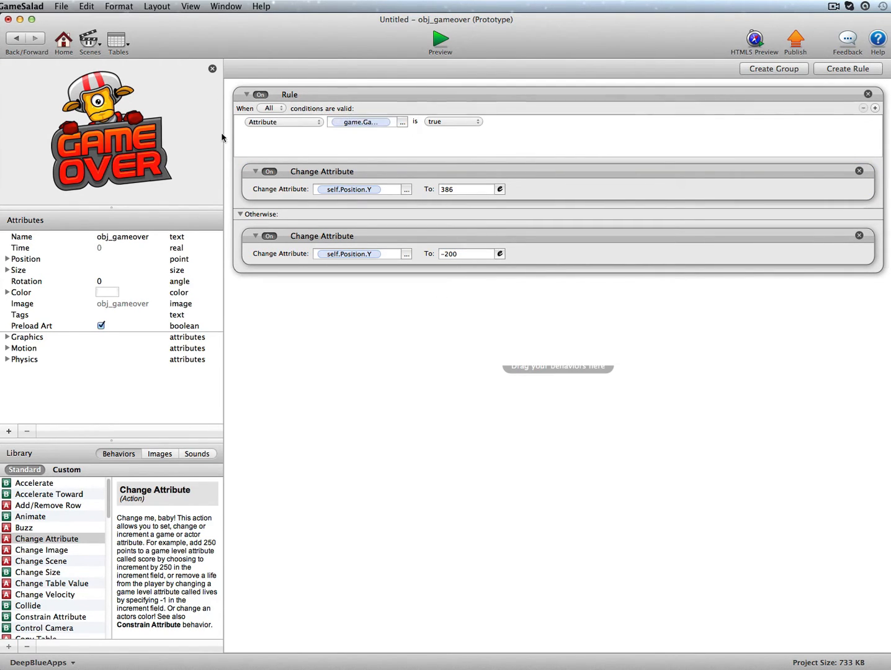
Step: Create a second rule on obj_gameover that fires when the actor's touch event is pressed
{"action": "left_click", "coordinate": [830, 70]}
{"action": "left_click", "coordinate": [361, 322]}
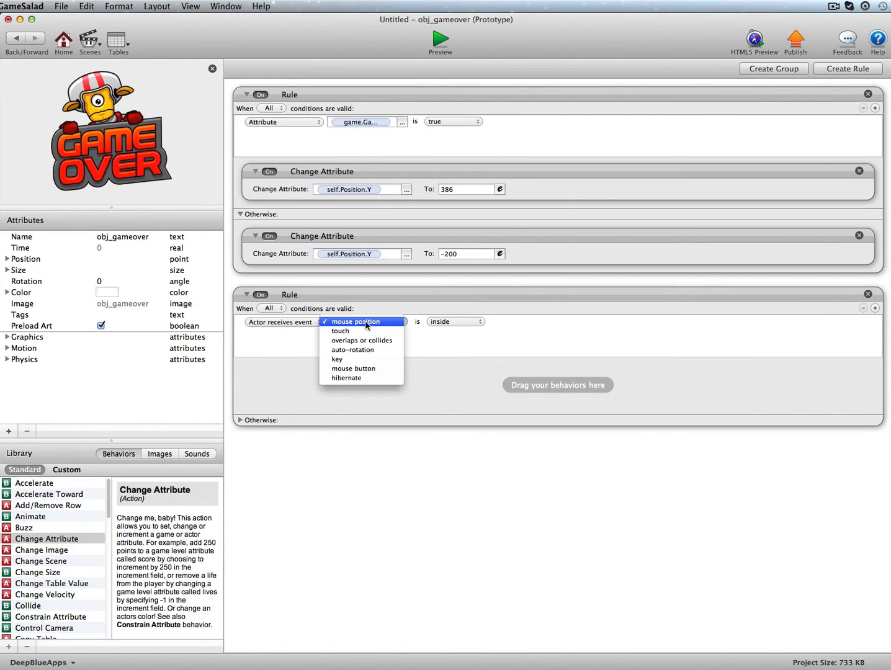
{"action": "left_click", "coordinate": [366, 331]}
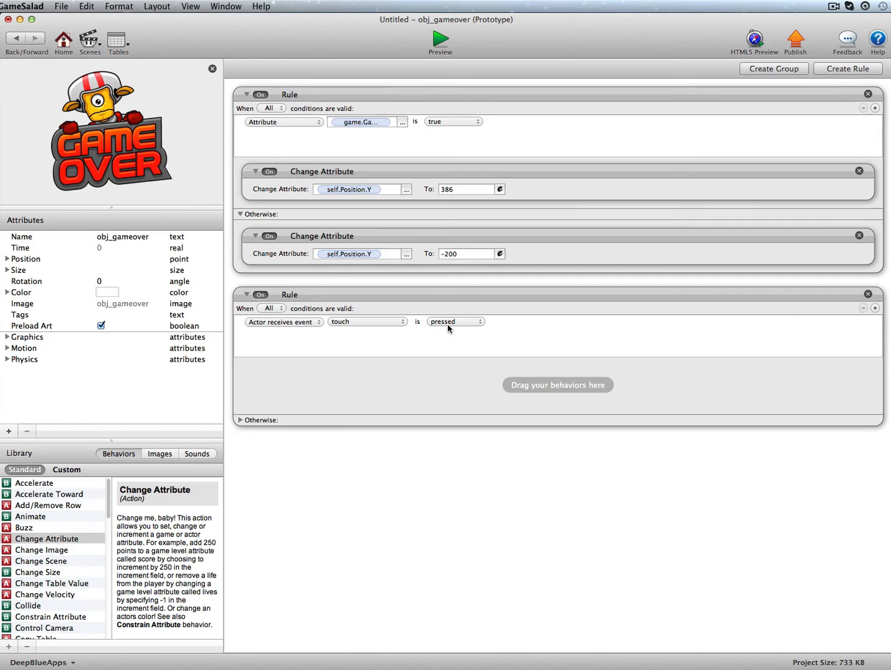
Step: Add a Change Attribute behavior inside the touch rule that sets game.GameOver to false
{"action": "left_click_drag", "start_coordinate": [65, 539], "coordinate": [338, 387]}
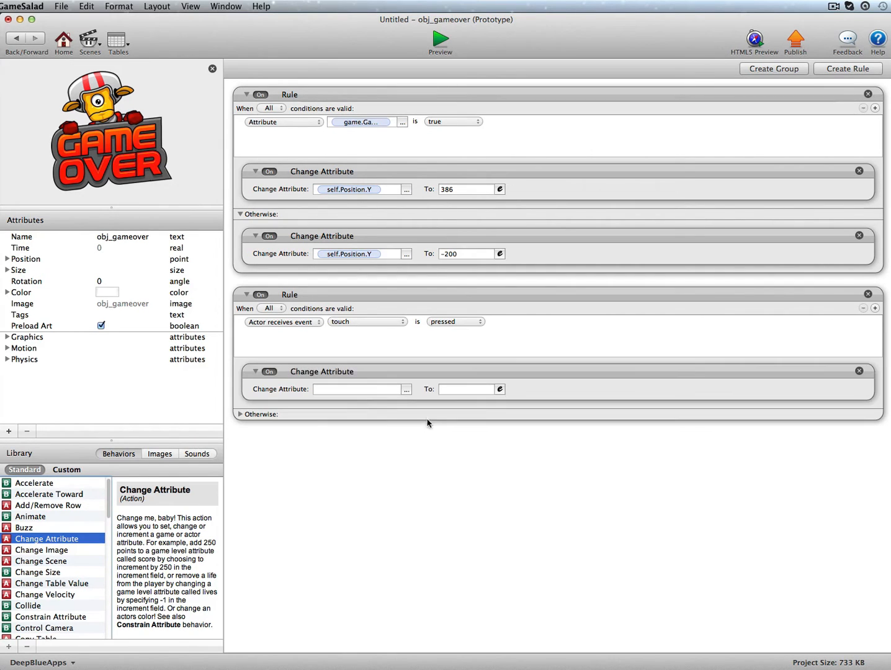
{"action": "left_click", "coordinate": [407, 390]}
{"action": "scroll", "coordinate": [520, 430], "scroll_direction": "down", "scroll_amount": 5}
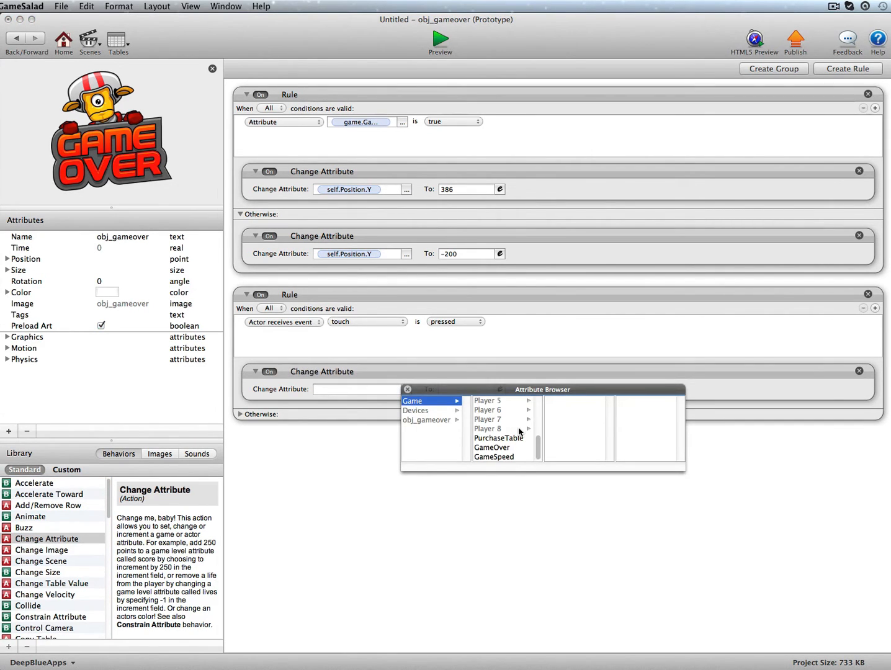
{"action": "double_click", "coordinate": [490, 447]}
{"action": "left_click", "coordinate": [463, 390]}
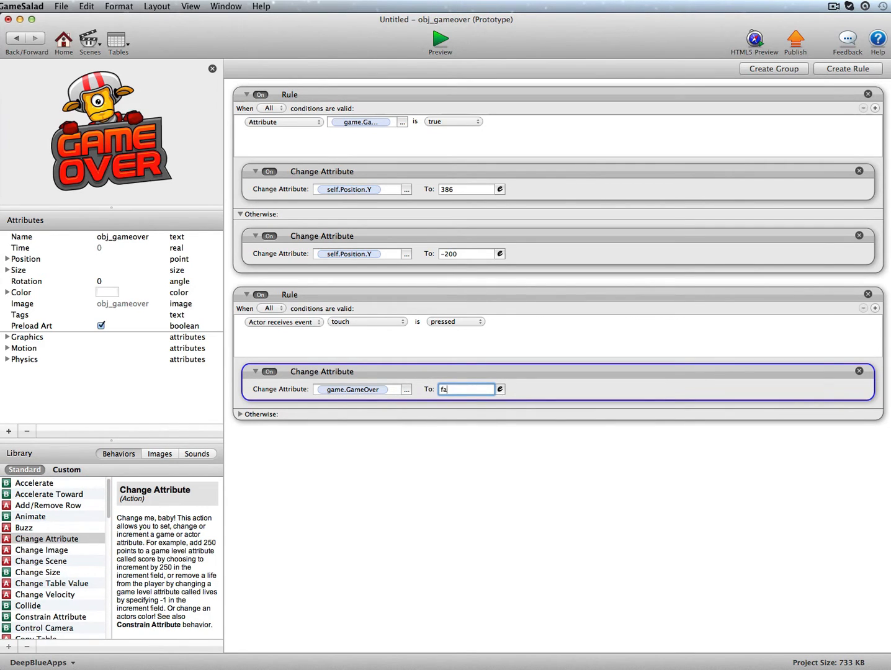
{"action": "type", "text": "false"}
{"action": "key", "text": "Return"}
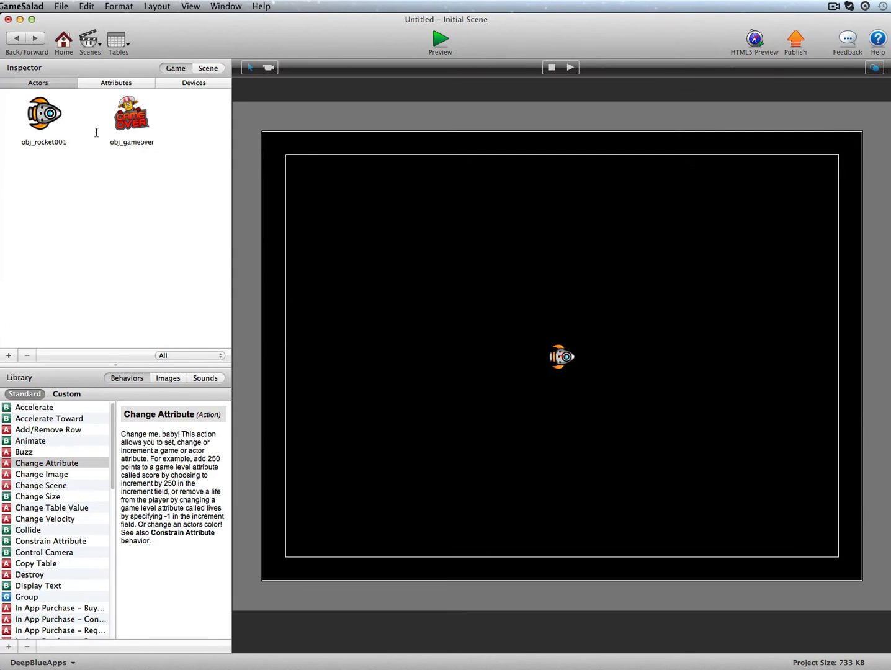
Step: Place obj_gameover in the Initial Scene and set that instance's position to X 512 and Y -200
{"action": "left_click_drag", "start_coordinate": [129, 115], "coordinate": [516, 497]}
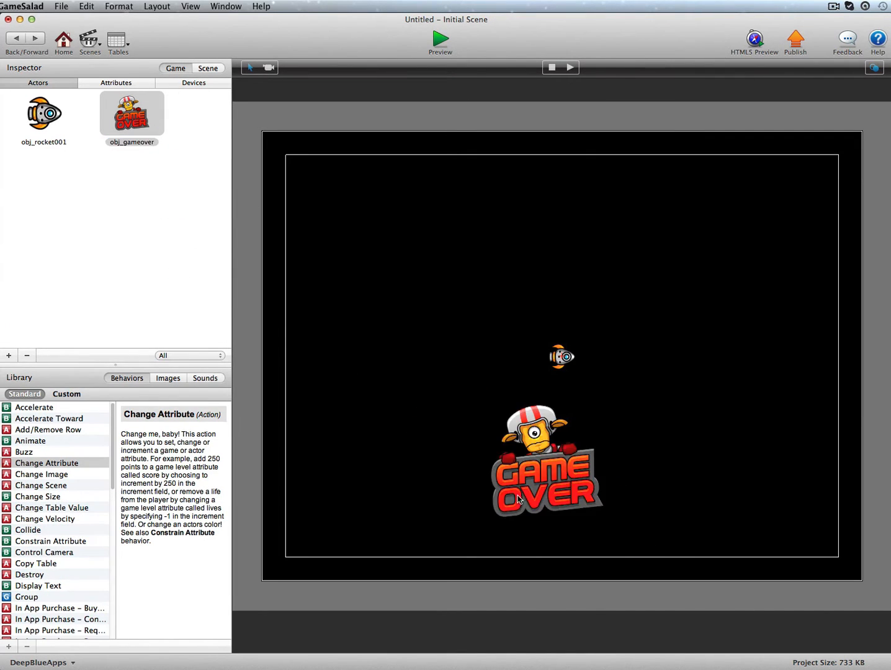
{"action": "left_click", "coordinate": [530, 479]}
{"action": "double_click", "coordinate": [531, 476]}
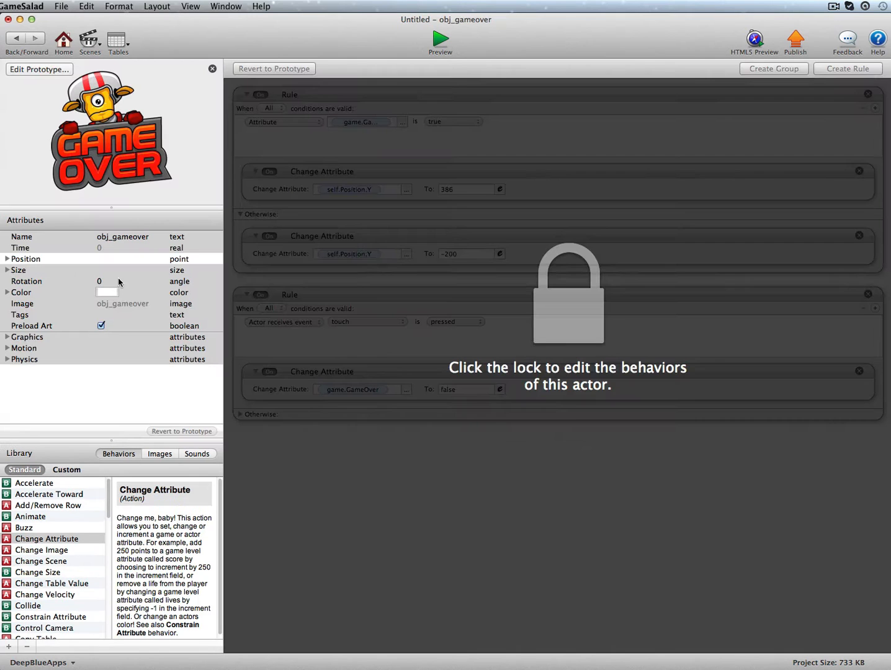
{"action": "left_click", "coordinate": [7, 259]}
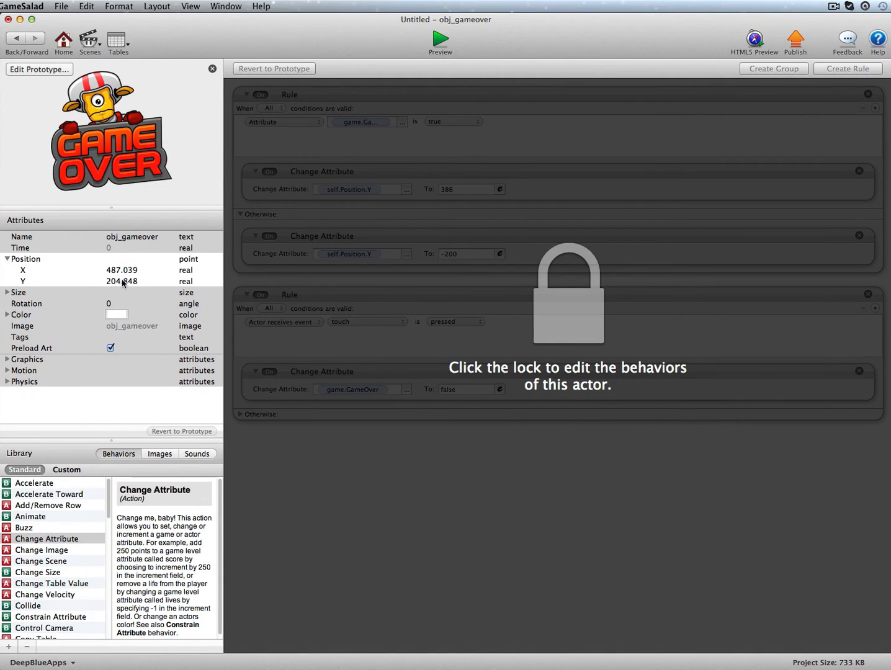
{"action": "left_click", "coordinate": [123, 271]}
{"action": "left_click", "coordinate": [121, 270]}
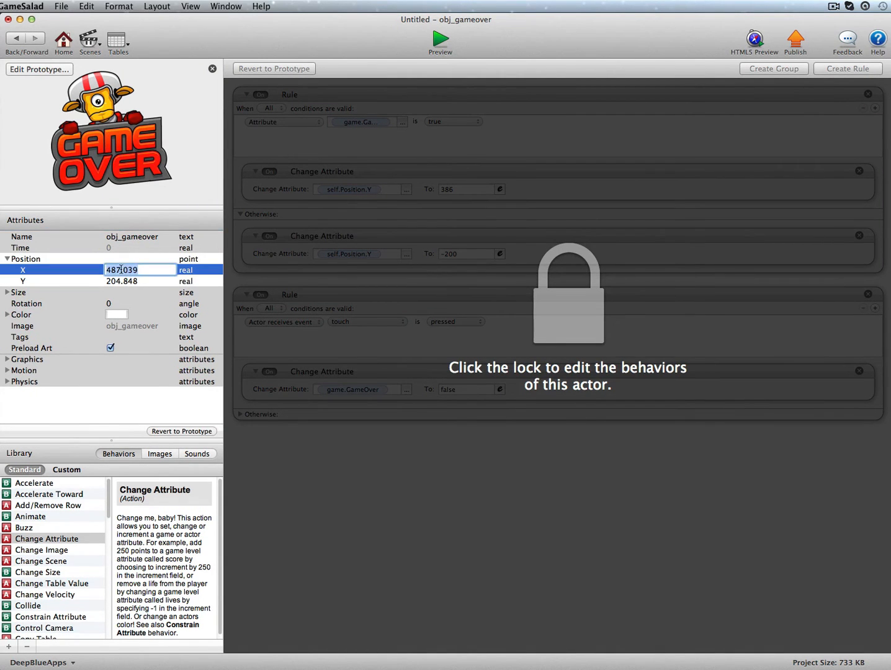
{"action": "type", "text": "512"}
{"action": "key", "text": "Tab"}
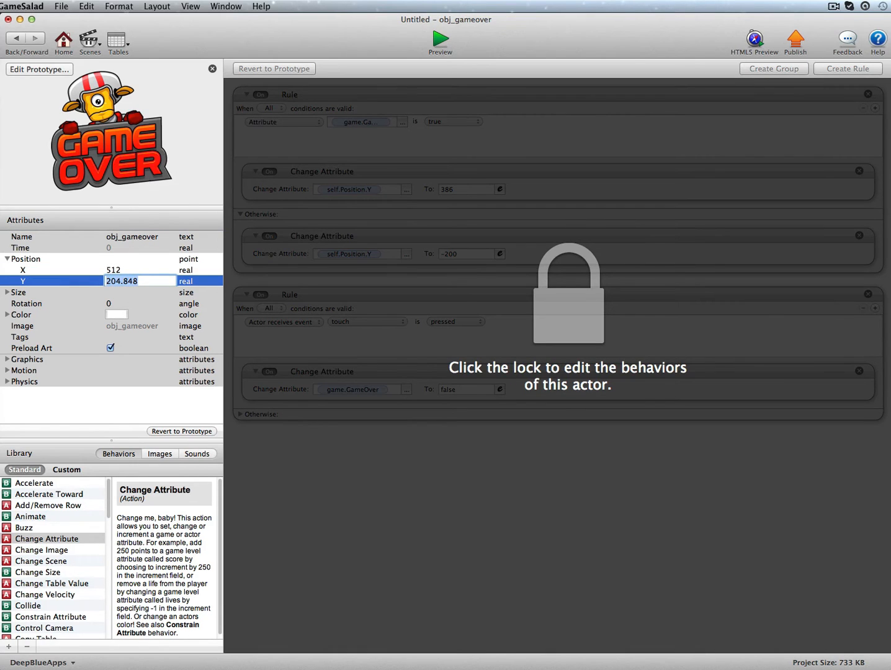
{"action": "type", "text": "-200"}
{"action": "left_click", "coordinate": [18, 39]}
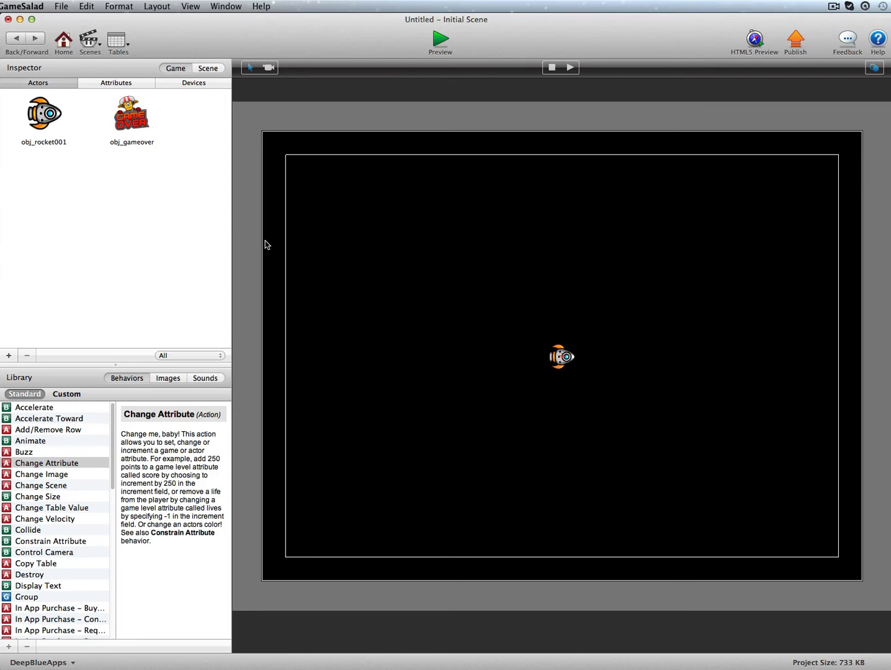
Step: Create a bg_space001 actor from the space background image in the project's image library
{"action": "left_click", "coordinate": [168, 378]}
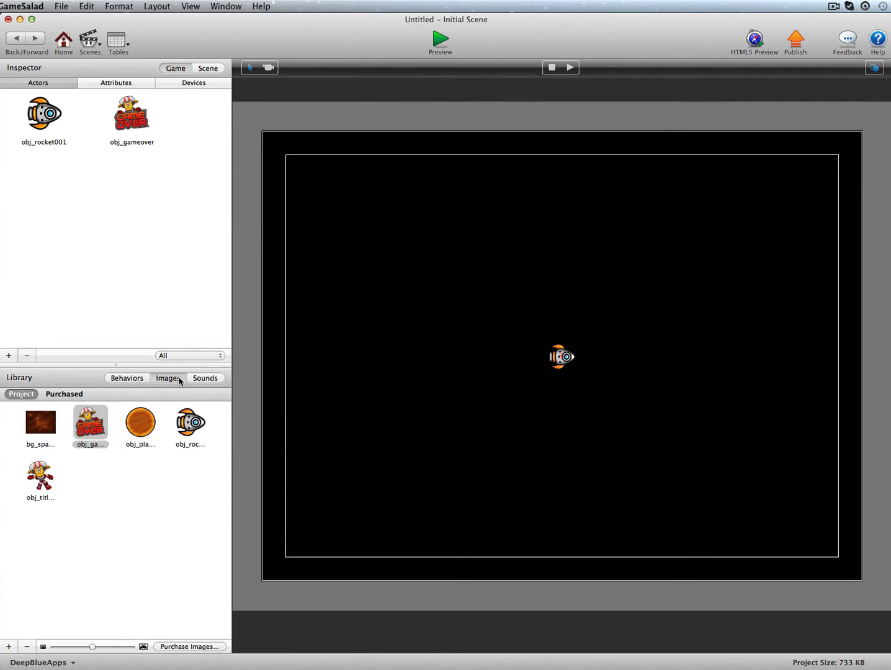
{"action": "left_click", "coordinate": [141, 427]}
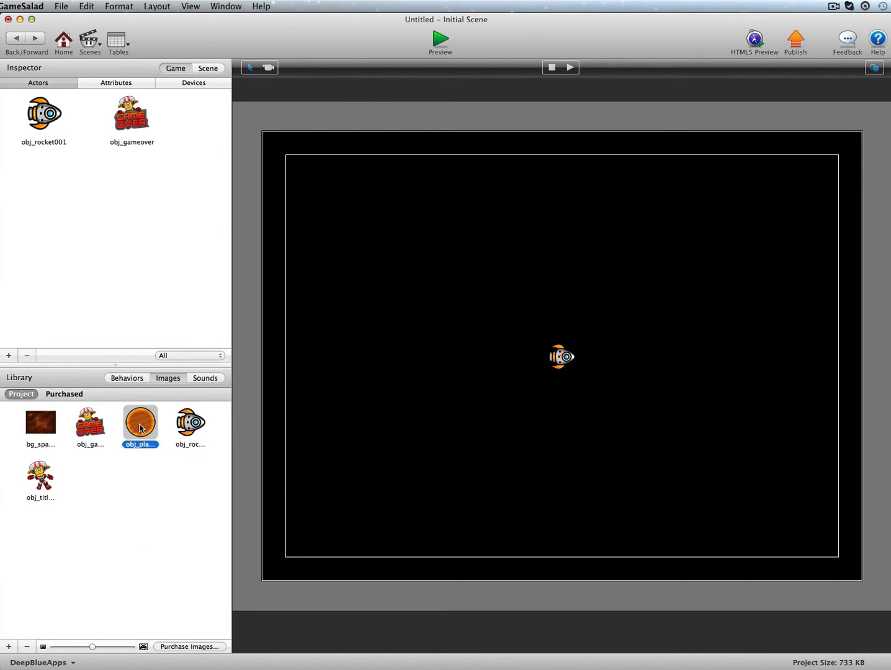
{"action": "left_click", "coordinate": [38, 420]}
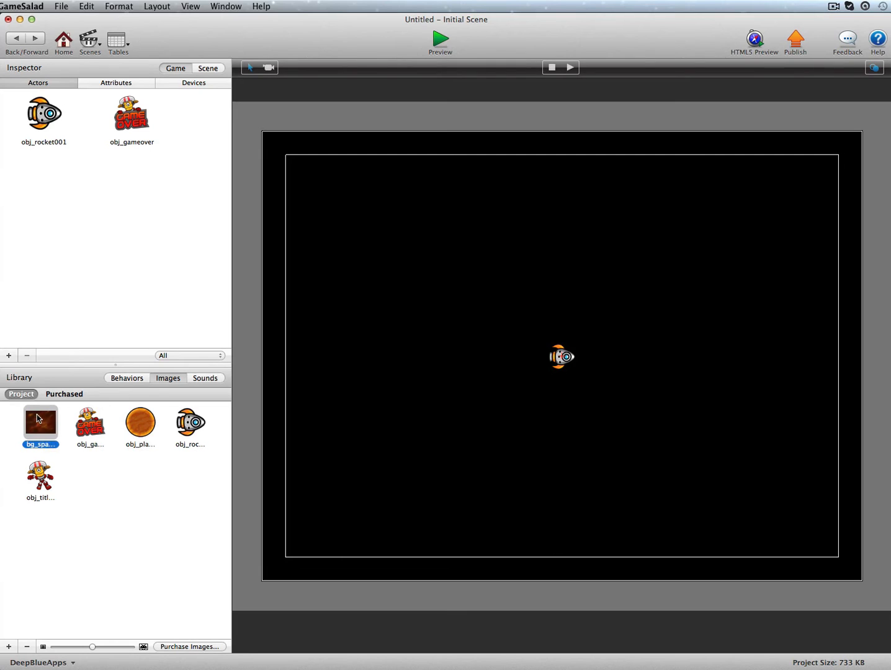
{"action": "left_click_drag", "start_coordinate": [39, 425], "coordinate": [49, 182]}
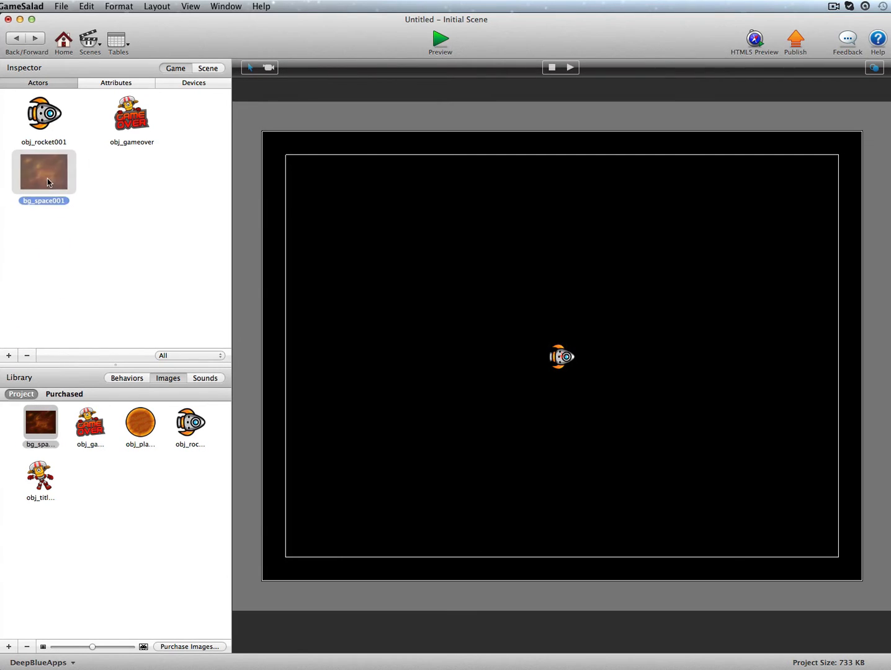
Step: Add a second layer to the Initial Scene and rename its original Background layer as Hero
{"action": "left_click", "coordinate": [207, 69]}
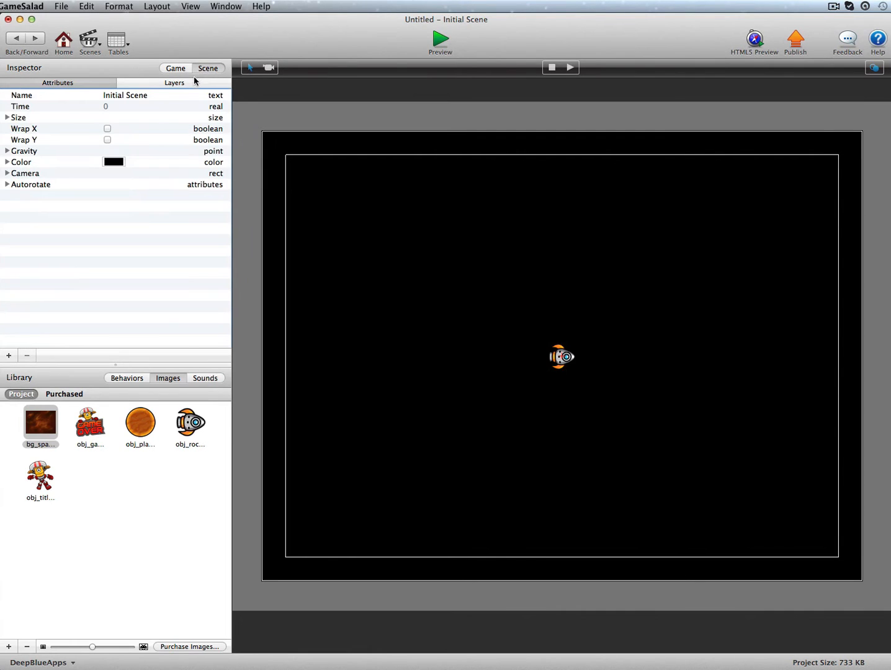
{"action": "left_click", "coordinate": [193, 84]}
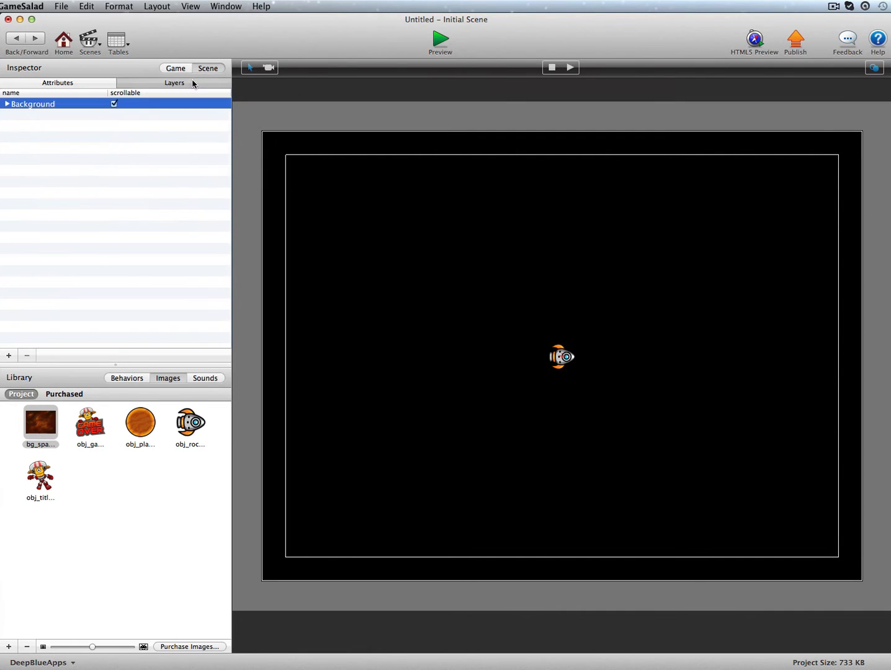
{"action": "left_click", "coordinate": [9, 355]}
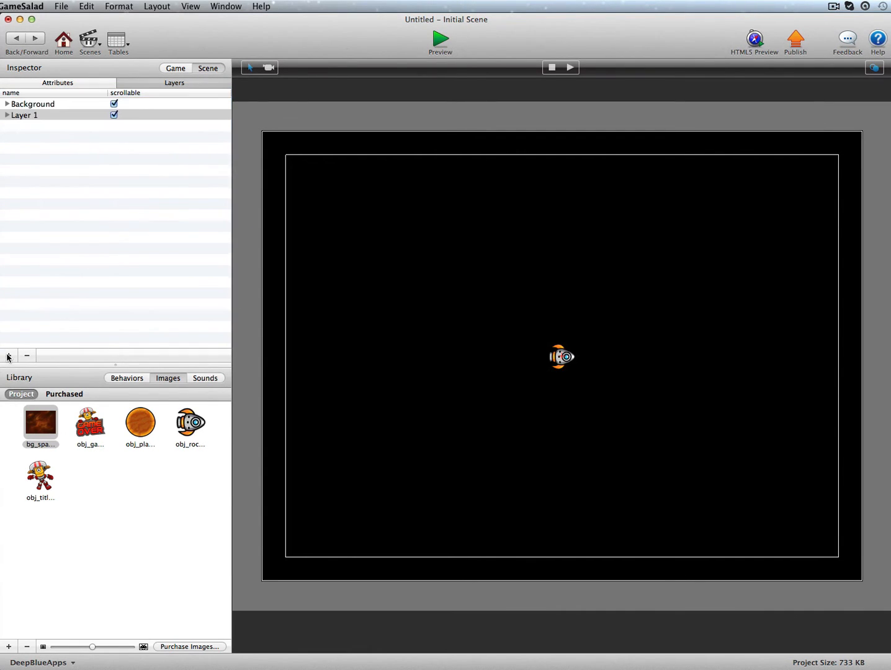
{"action": "double_click", "coordinate": [23, 104]}
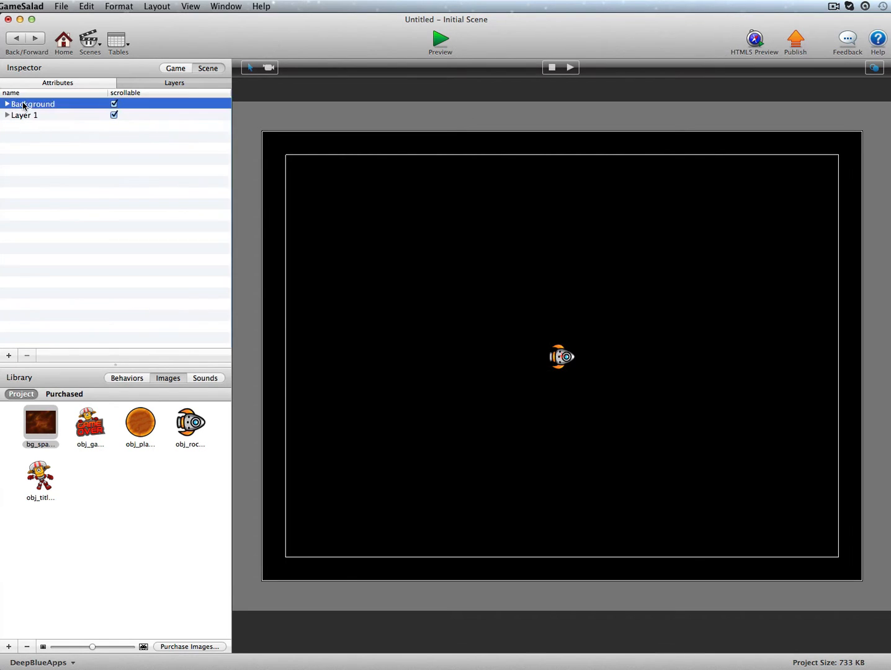
{"action": "type", "text": "Hero"}
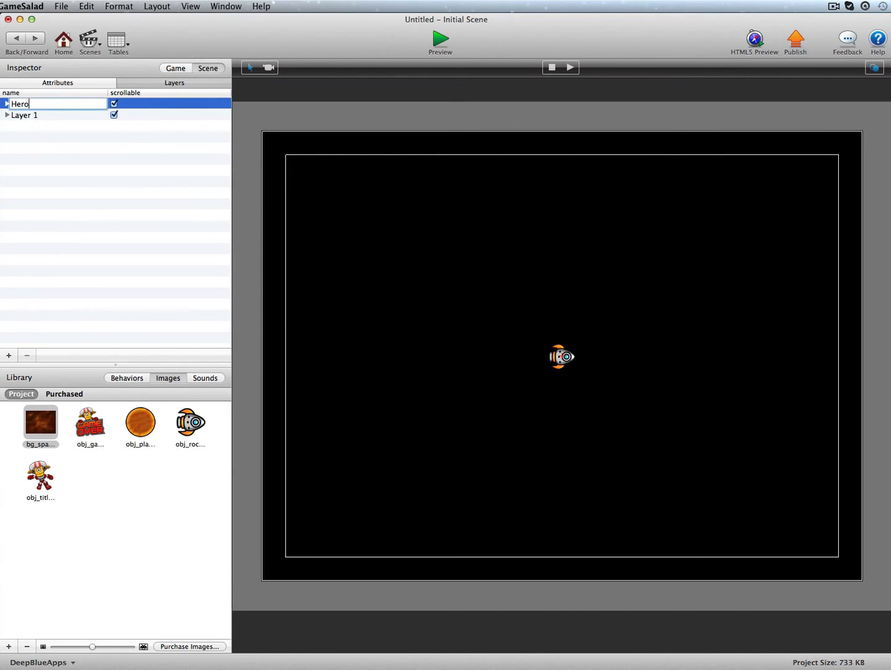
{"action": "key", "text": "Return"}
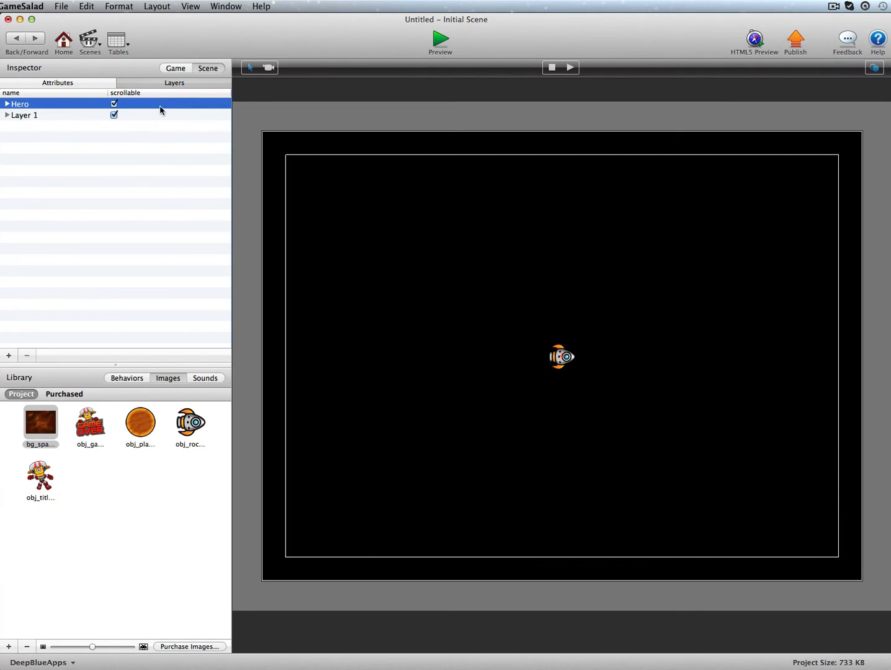
Step: Rename the new Layer 1 as Background
{"action": "left_click", "coordinate": [19, 116]}
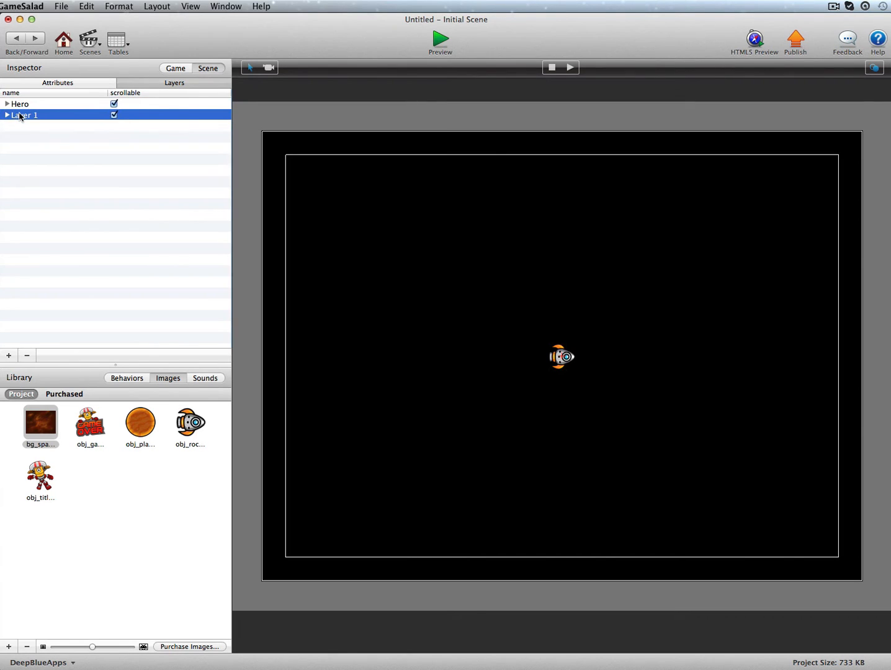
{"action": "double_click", "coordinate": [26, 116]}
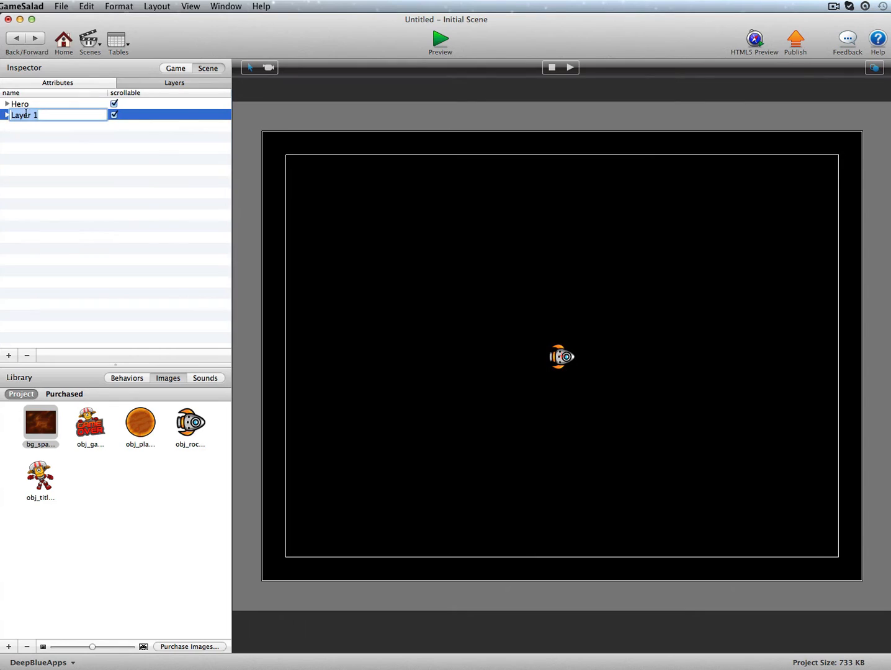
{"action": "left_click", "coordinate": [49, 117]}
{"action": "type", "text": "Background"}
{"action": "key", "text": "Return"}
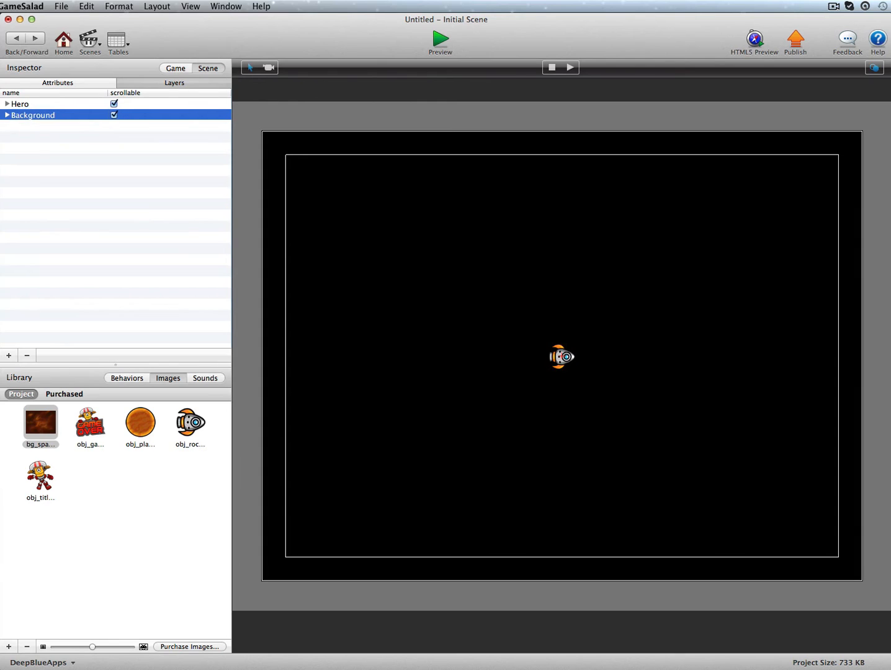
Step: Make the Background layer active and place the bg_space001 actor near the middle of the Initial Scene
{"action": "left_click", "coordinate": [28, 103]}
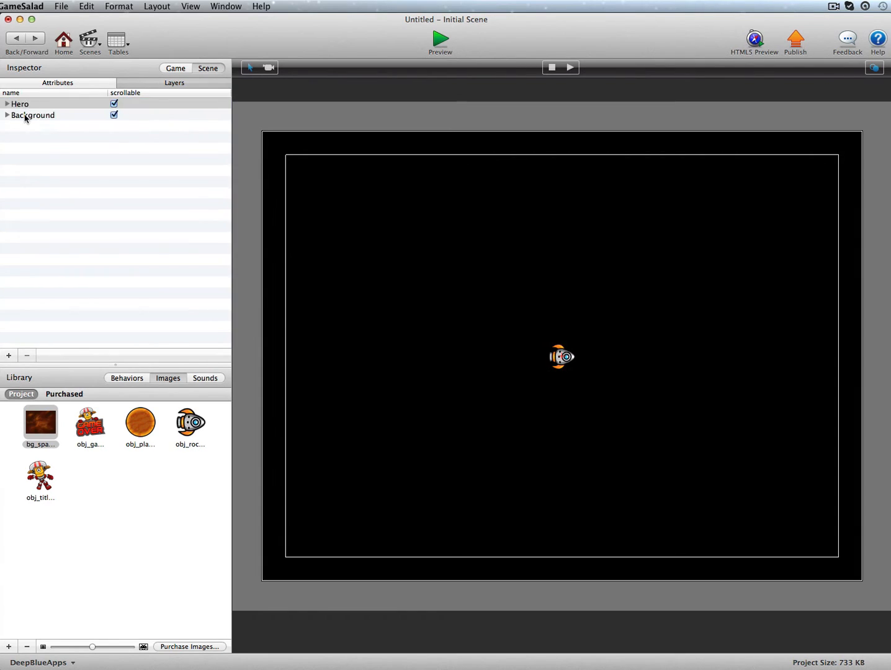
{"action": "left_click", "coordinate": [25, 114]}
{"action": "double_click", "coordinate": [23, 116]}
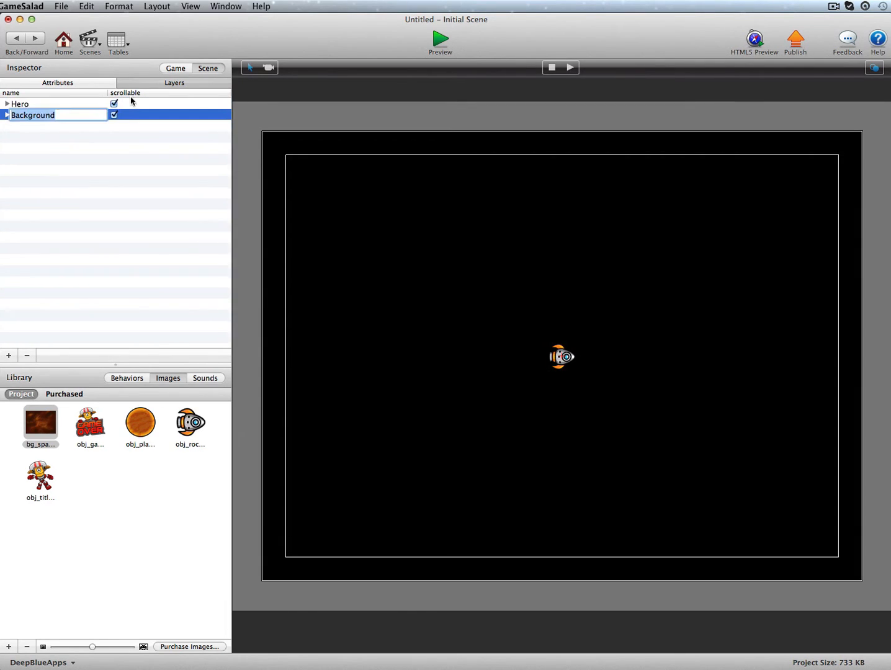
{"action": "left_click", "coordinate": [45, 104]}
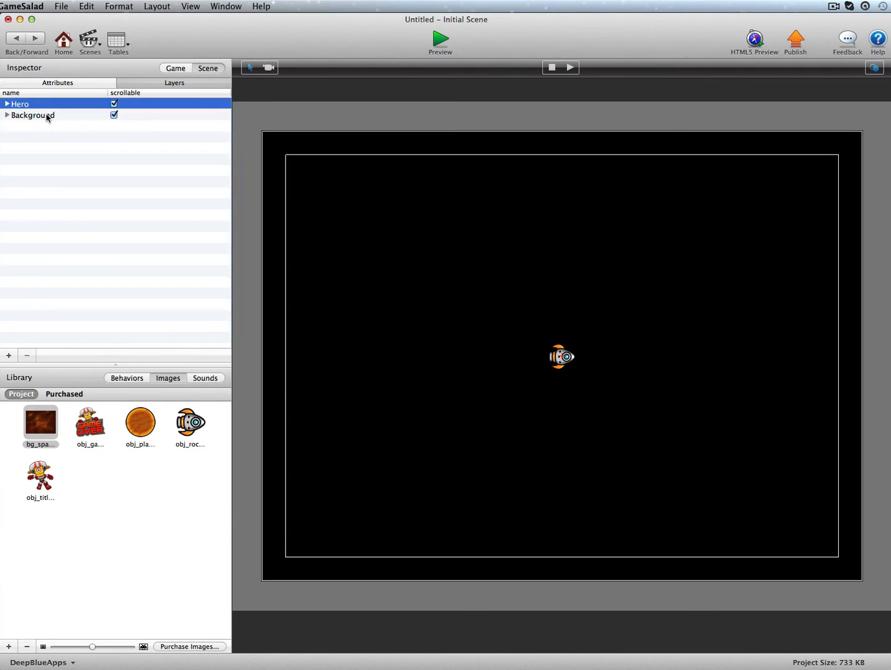
{"action": "left_click", "coordinate": [48, 116]}
{"action": "left_click", "coordinate": [176, 68]}
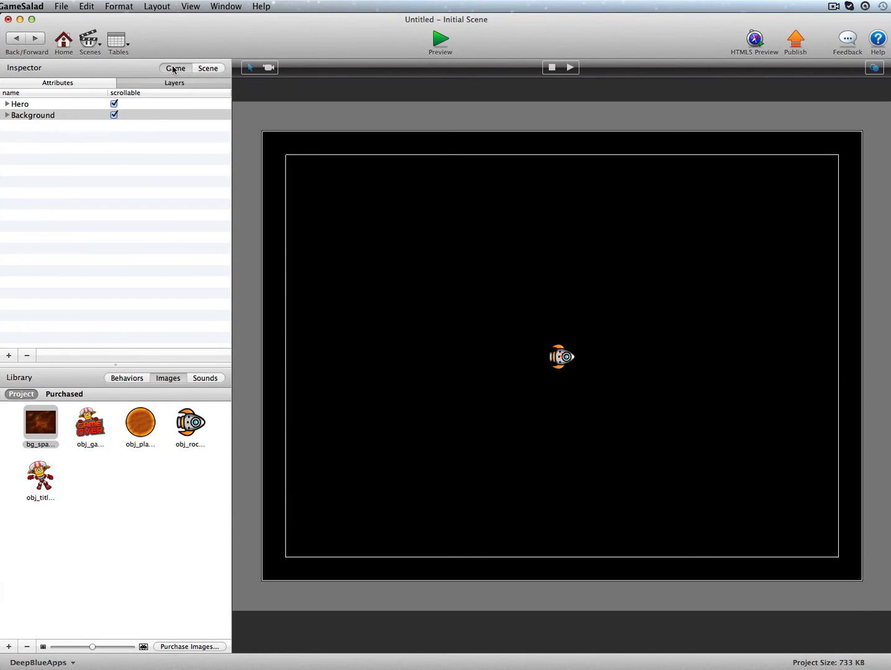
{"action": "left_click_drag", "start_coordinate": [45, 174], "coordinate": [450, 428]}
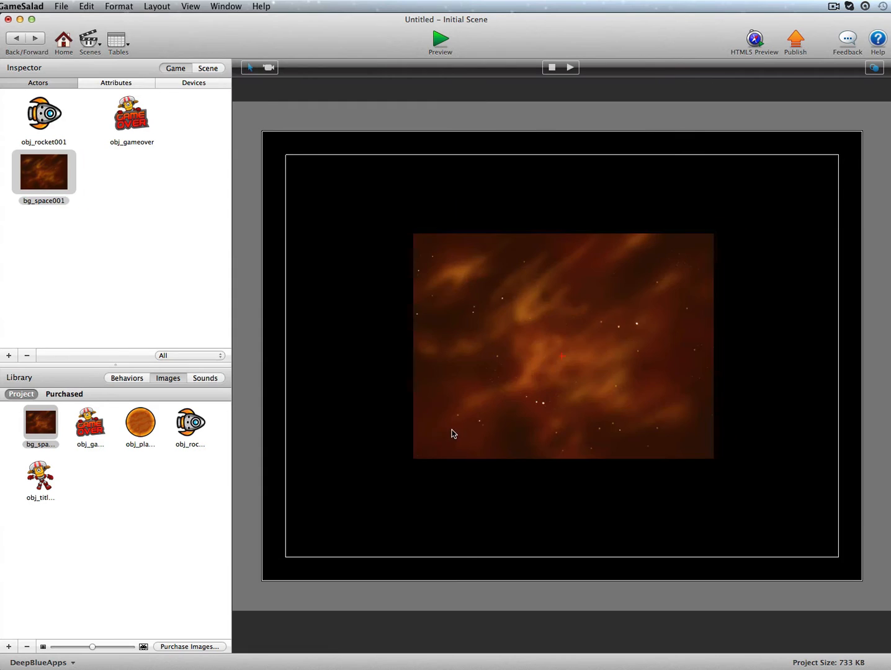
Step: Check the width and height attributes of the placed bg_space001 instance, then return to the scene
{"action": "left_click", "coordinate": [433, 302]}
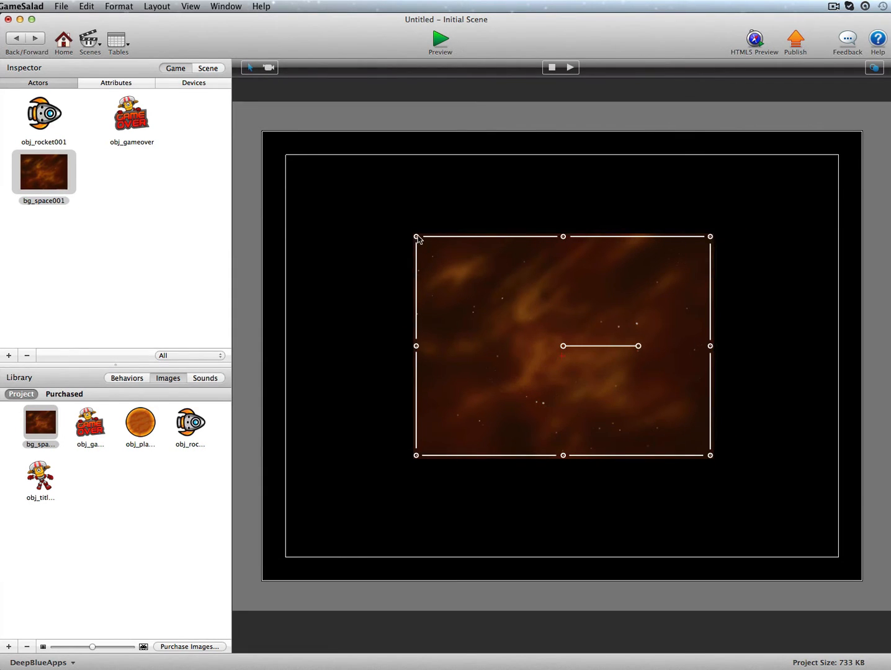
{"action": "double_click", "coordinate": [455, 277]}
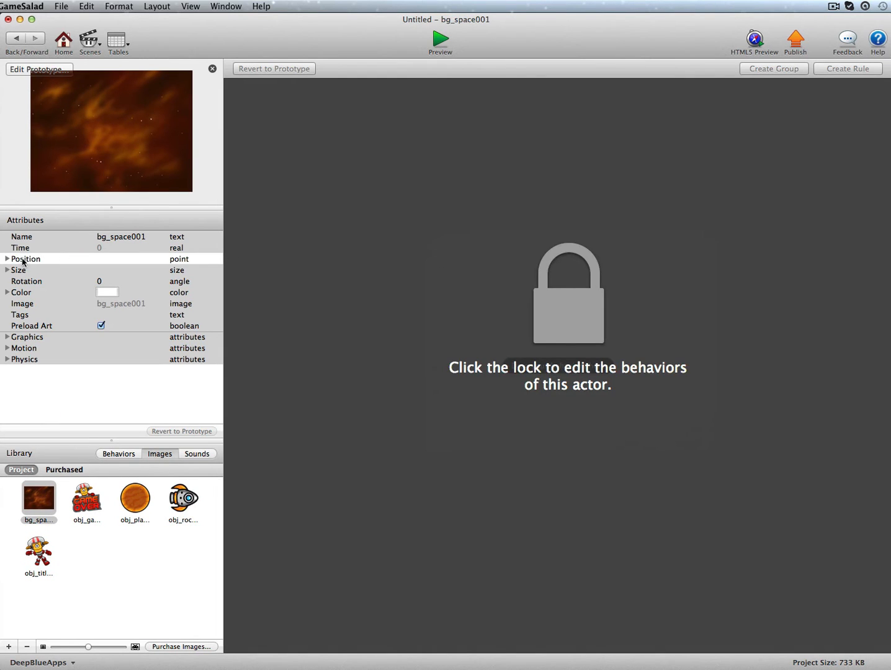
{"action": "left_click", "coordinate": [7, 270]}
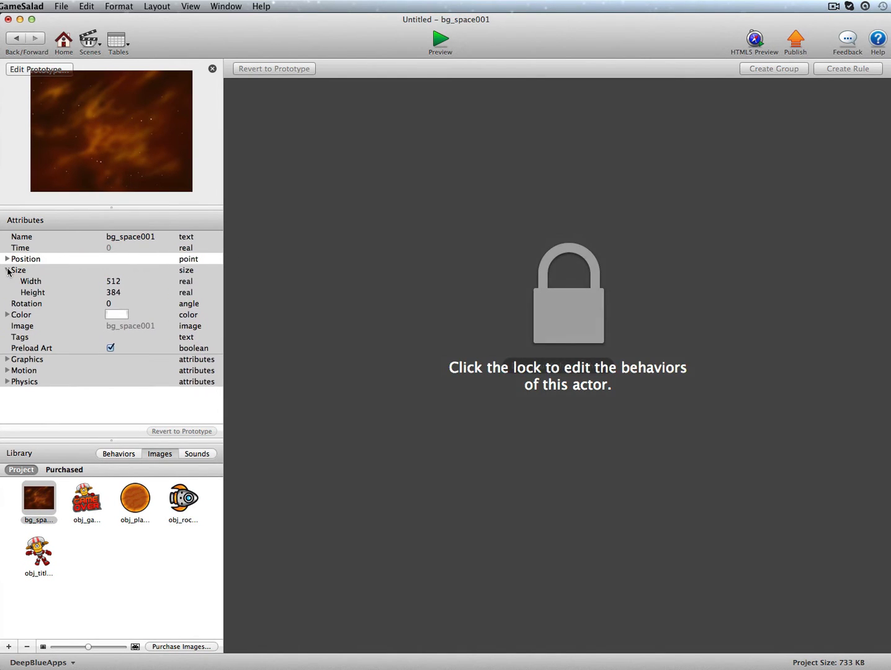
{"action": "left_click", "coordinate": [15, 38]}
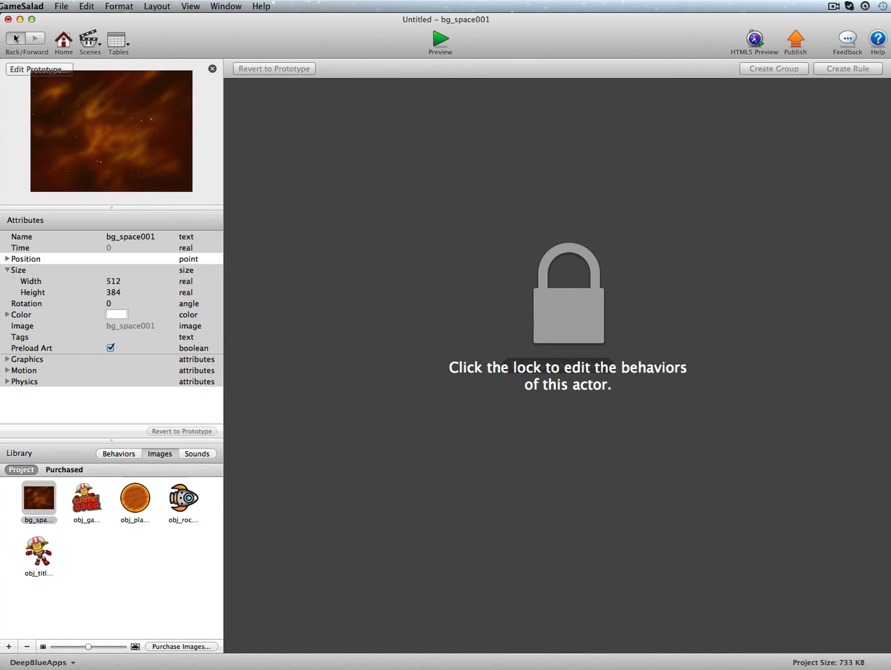
{"action": "left_click", "coordinate": [17, 67]}
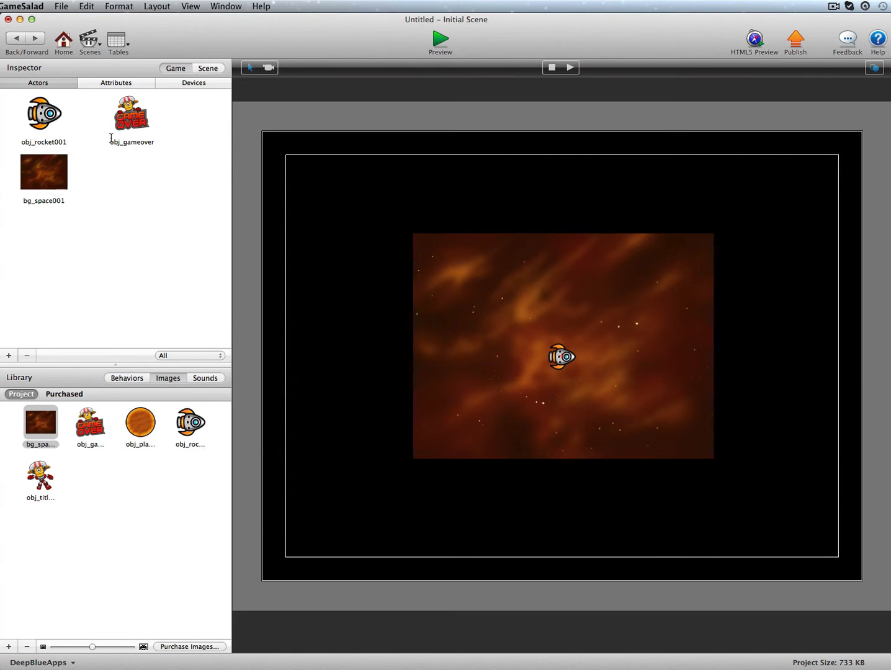
Step: Set the bg_space001 prototype's size to a width of 1024 and a height of 768
{"action": "double_click", "coordinate": [53, 177]}
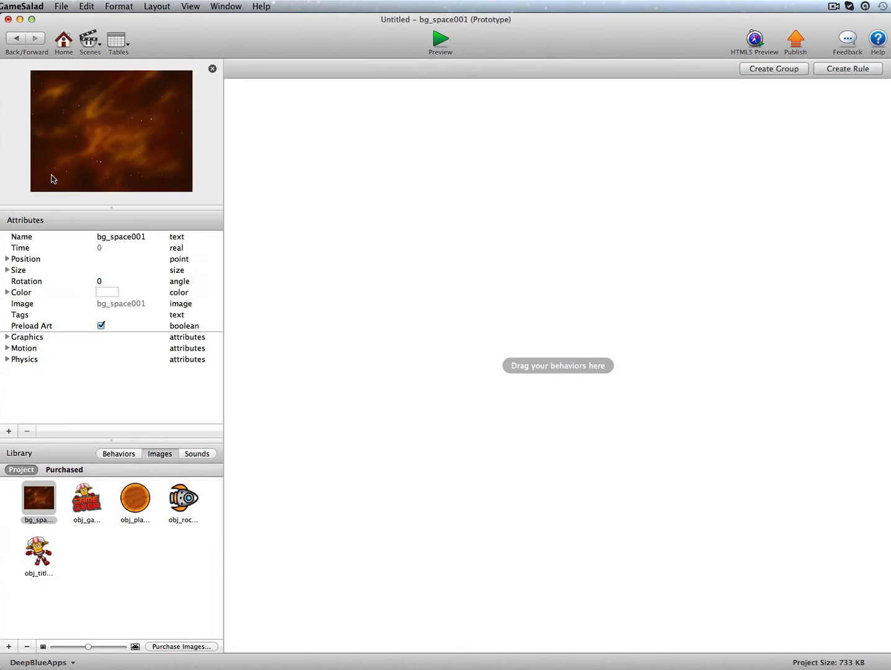
{"action": "left_click", "coordinate": [8, 271]}
{"action": "left_click", "coordinate": [113, 282]}
{"action": "left_click", "coordinate": [112, 283]}
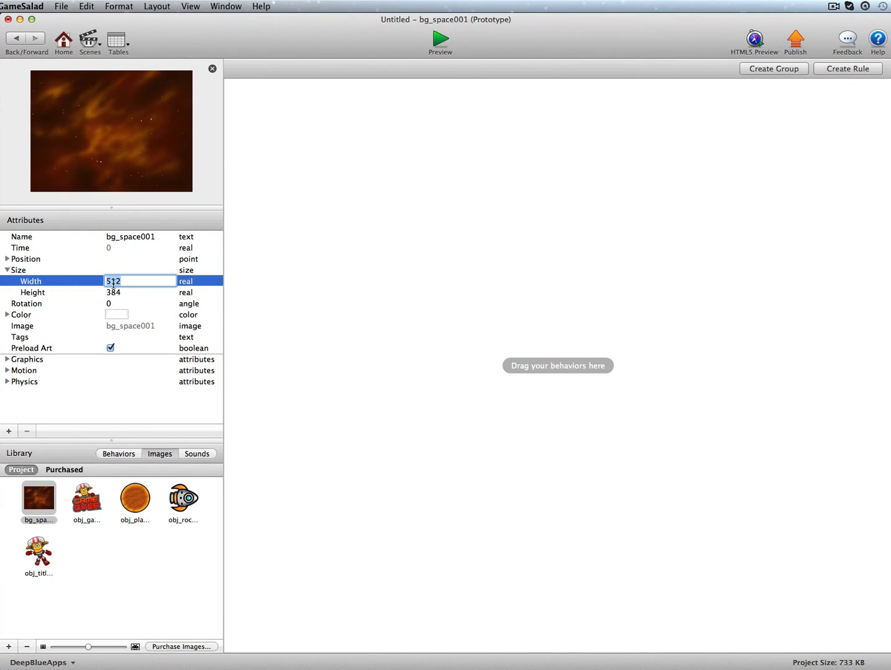
{"action": "type", "text": "1024"}
{"action": "key", "text": "Tab"}
{"action": "type", "text": "7"}
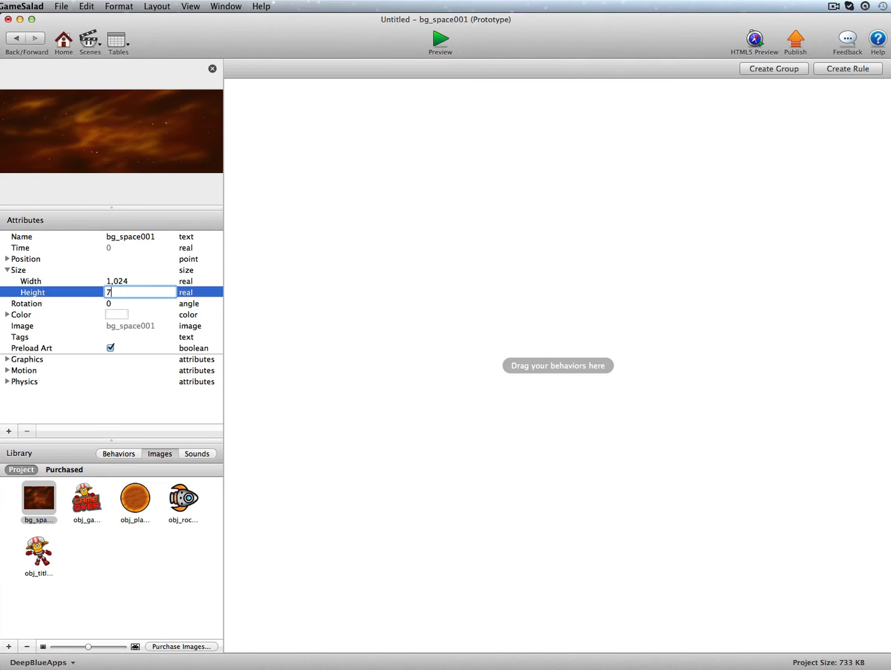
{"action": "type", "text": "68"}
{"action": "key", "text": "Tab"}
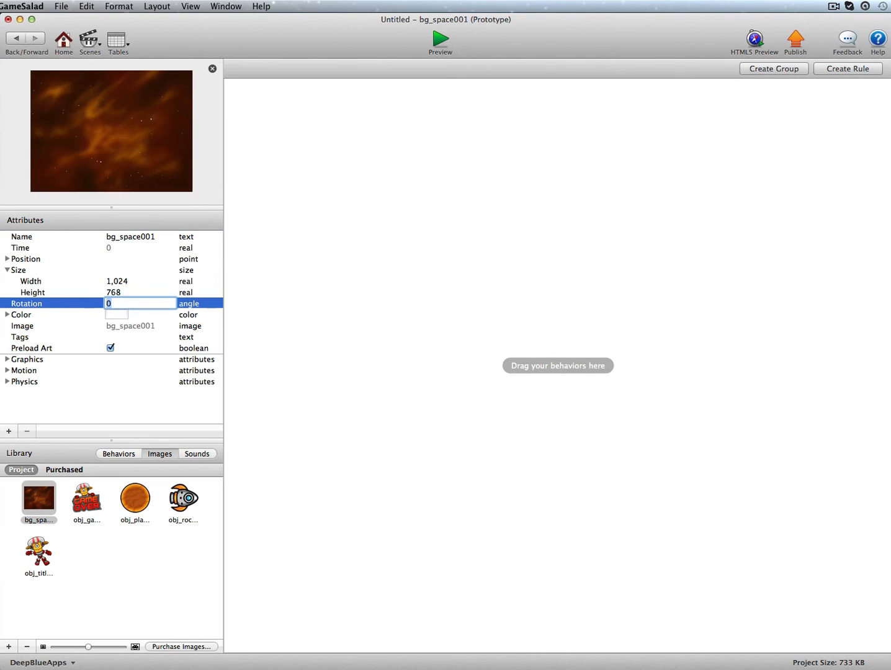
{"action": "left_click", "coordinate": [14, 40]}
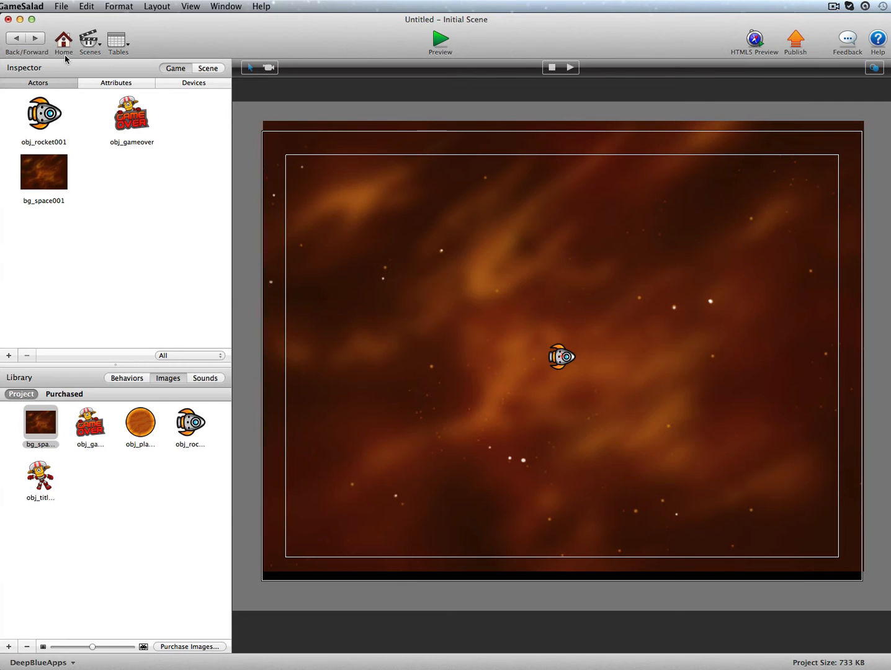
Step: Save the project as SpaceGame in the spaceGame folder
{"action": "left_click", "coordinate": [61, 7]}
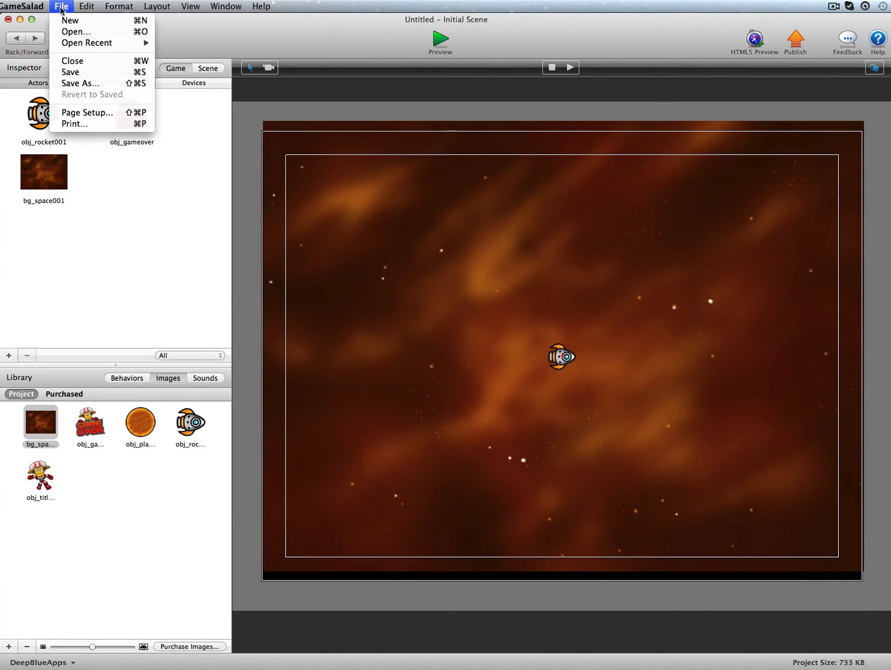
{"action": "left_click", "coordinate": [74, 84]}
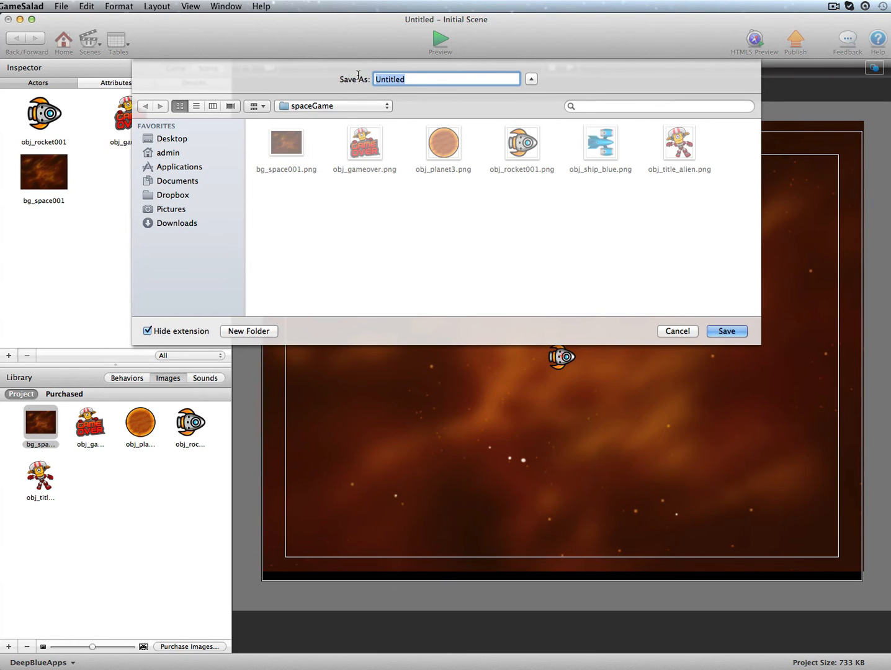
{"action": "type", "text": "SpaceGame"}
{"action": "key", "text": "Return"}
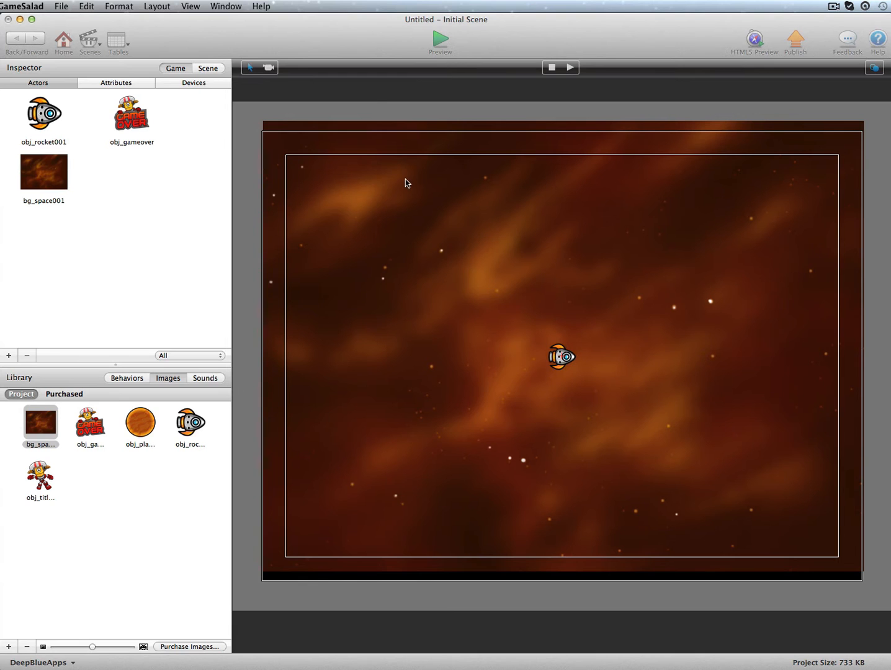
Step: Align the bg_space001 instance with the scene area and set its position to X 512 and Y 384
{"action": "left_click", "coordinate": [405, 184]}
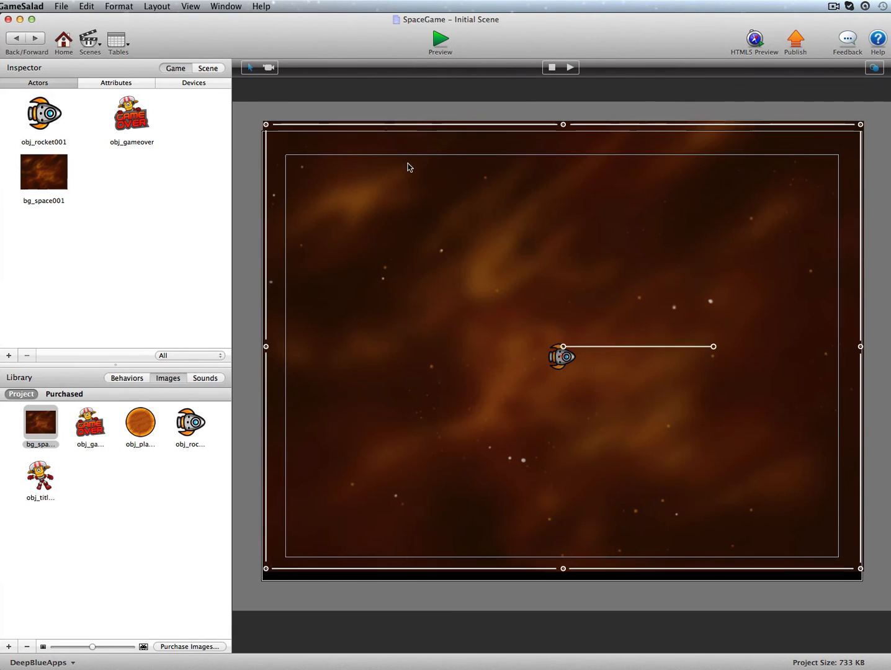
{"action": "left_click_drag", "start_coordinate": [408, 163], "coordinate": [407, 170]}
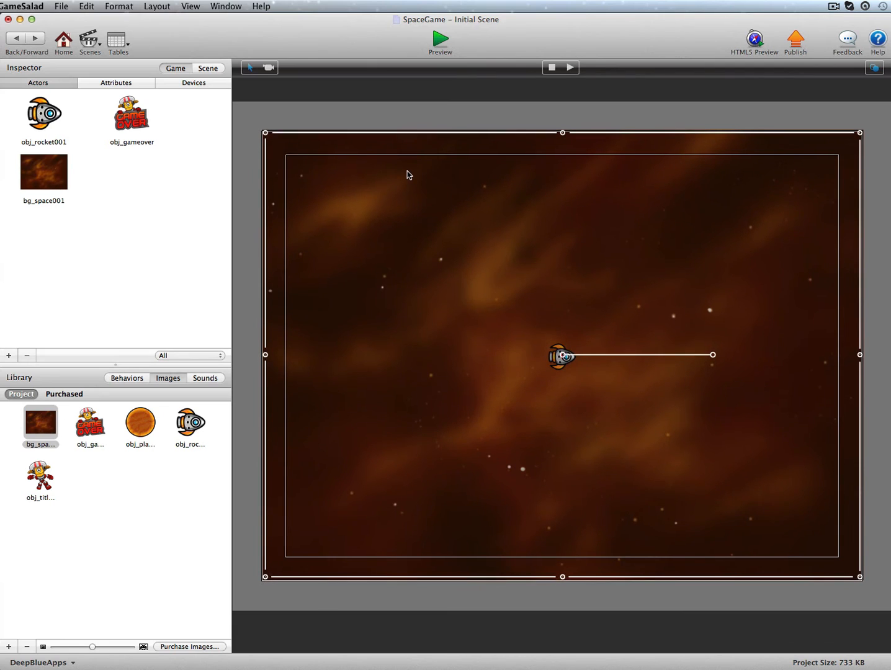
{"action": "double_click", "coordinate": [407, 171]}
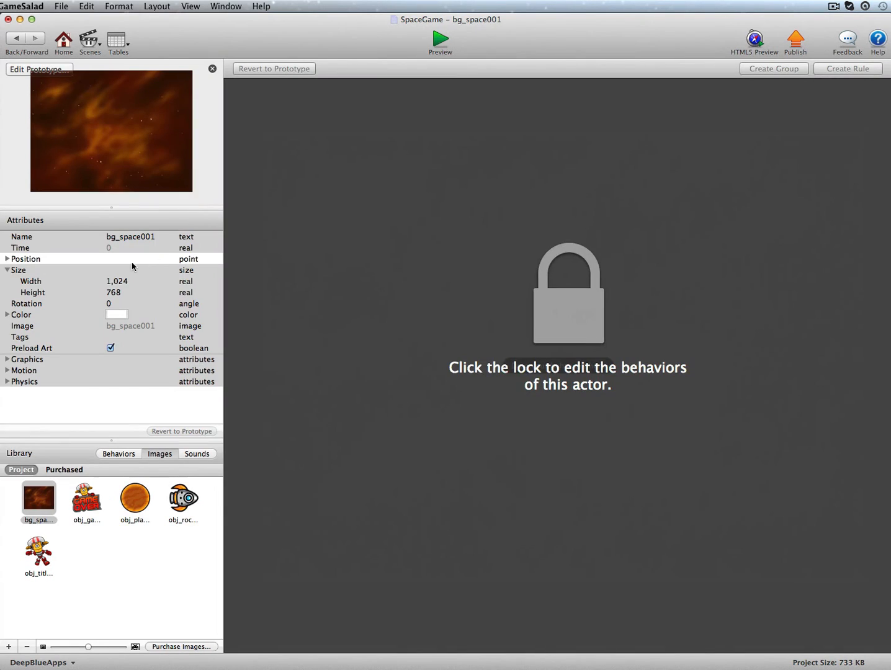
{"action": "left_click", "coordinate": [7, 259]}
{"action": "left_click", "coordinate": [112, 269]}
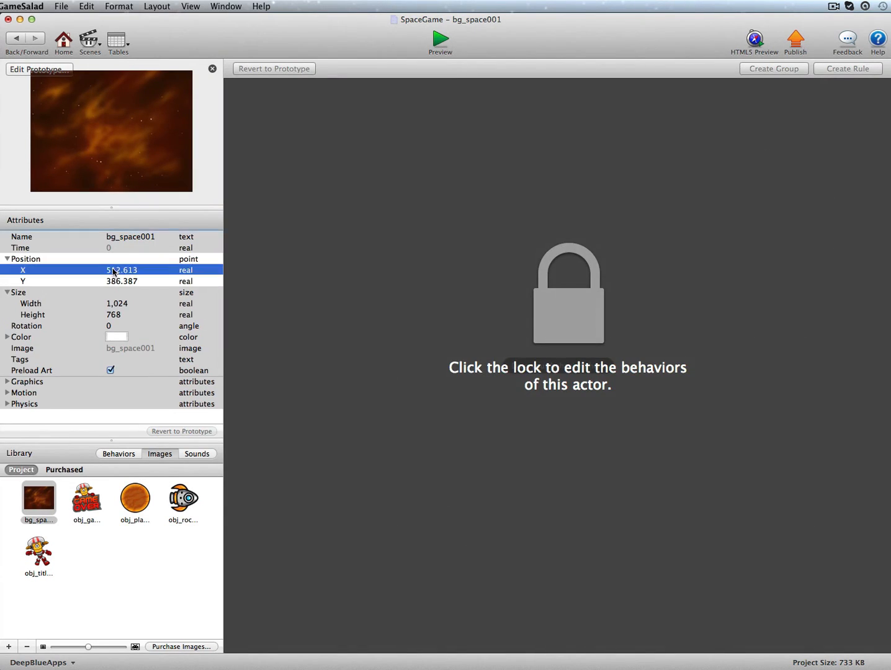
{"action": "type", "text": "512"}
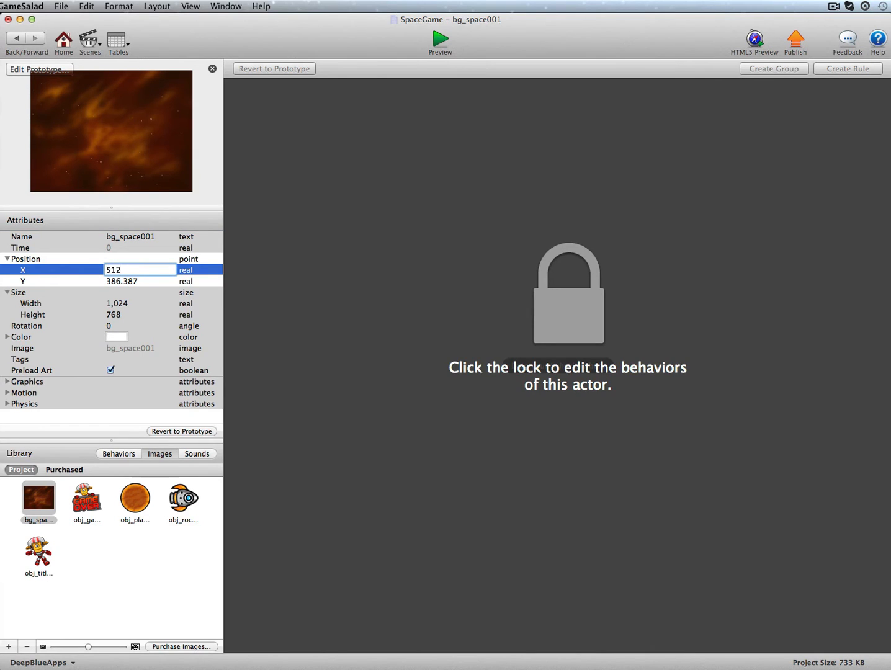
{"action": "key", "text": "Tab"}
{"action": "type", "text": "38"}
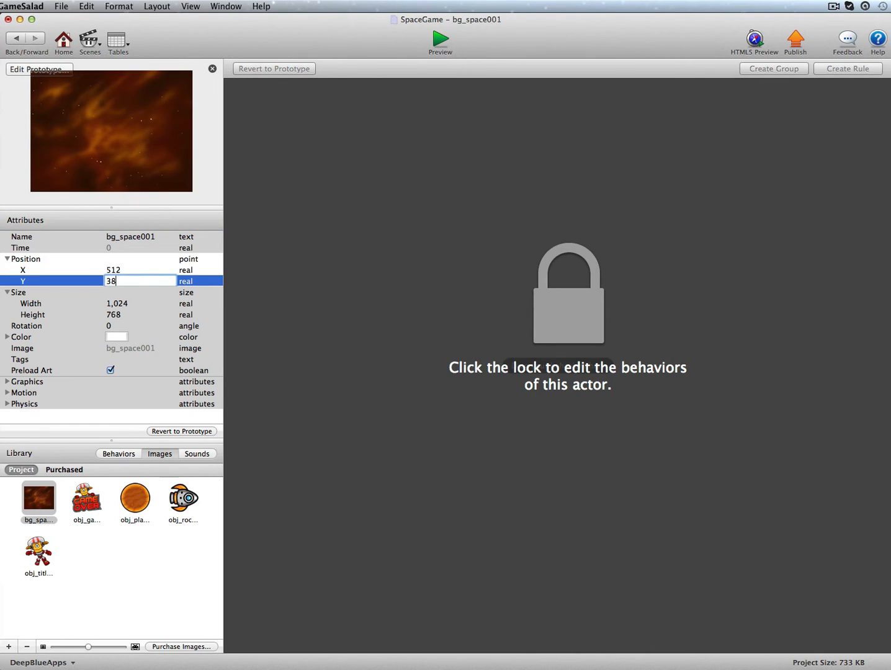
{"action": "type", "text": "6"}
{"action": "key", "text": "BackSpace"}
{"action": "type", "text": "4"}
{"action": "key", "text": "Tab"}
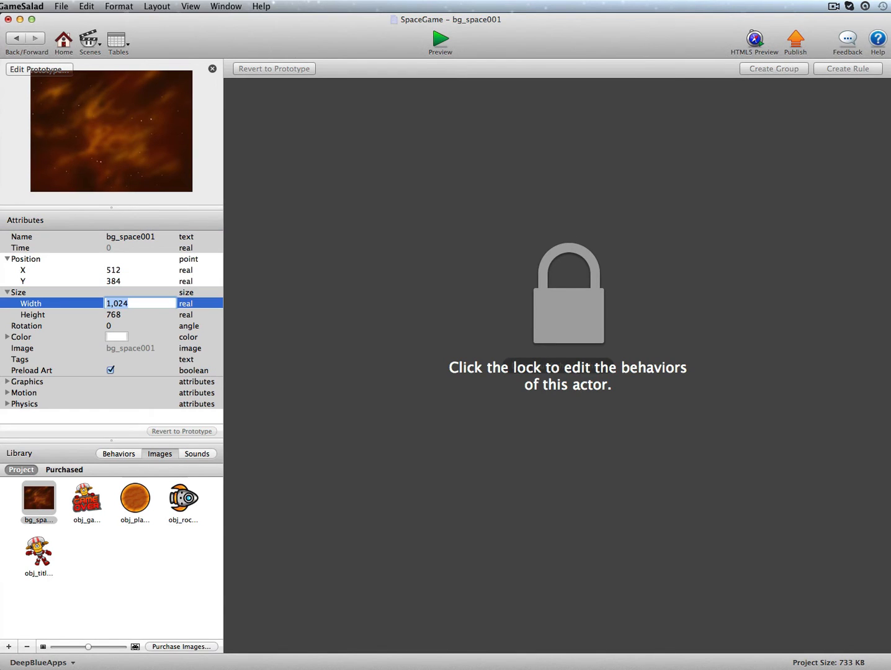
{"action": "left_click", "coordinate": [14, 38]}
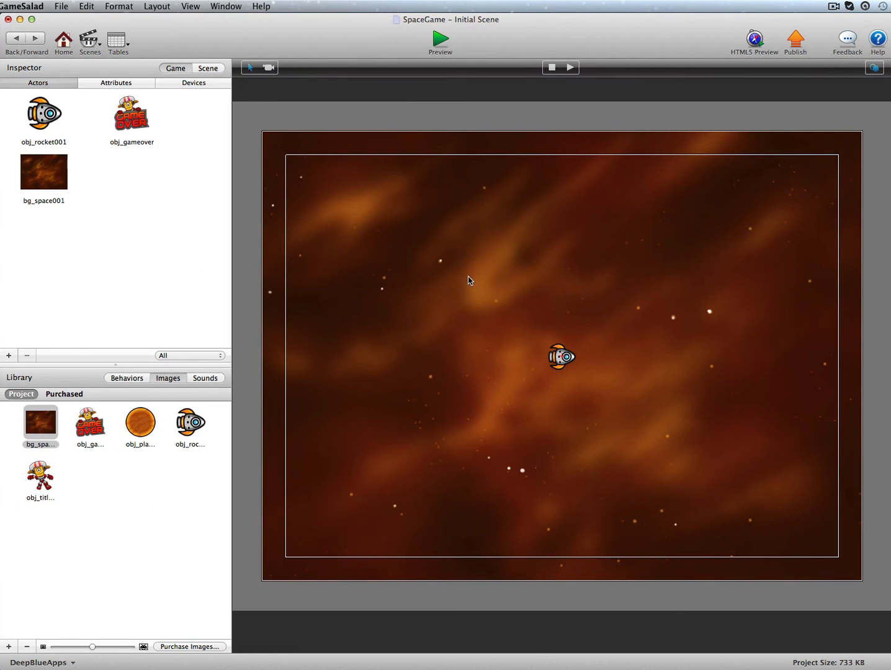
Step: Examine the scene's Background and Hero layers to see which actors each contains, including the rocket and game-over sign
{"action": "left_click", "coordinate": [207, 68]}
{"action": "left_click", "coordinate": [163, 84]}
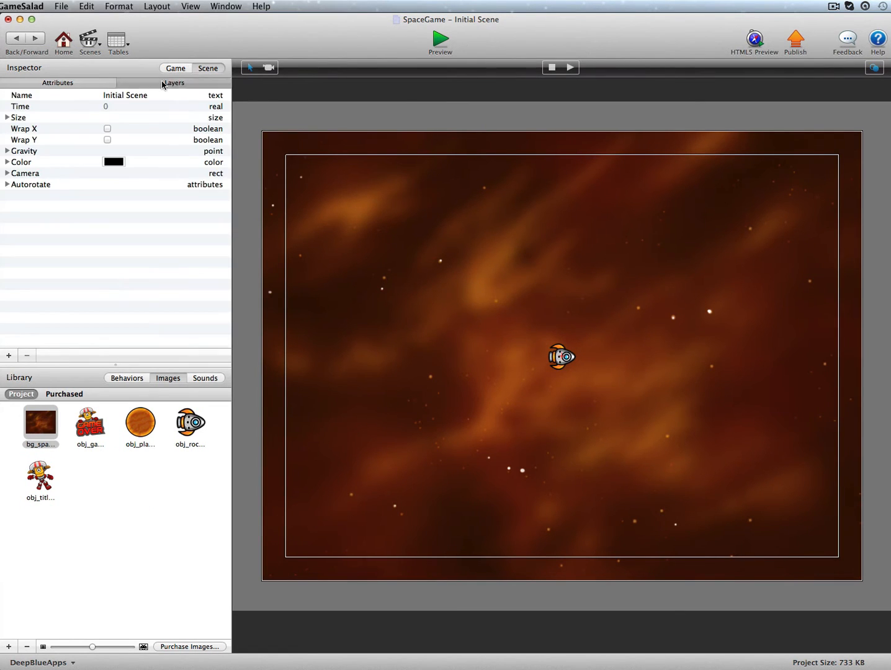
{"action": "left_click", "coordinate": [20, 116]}
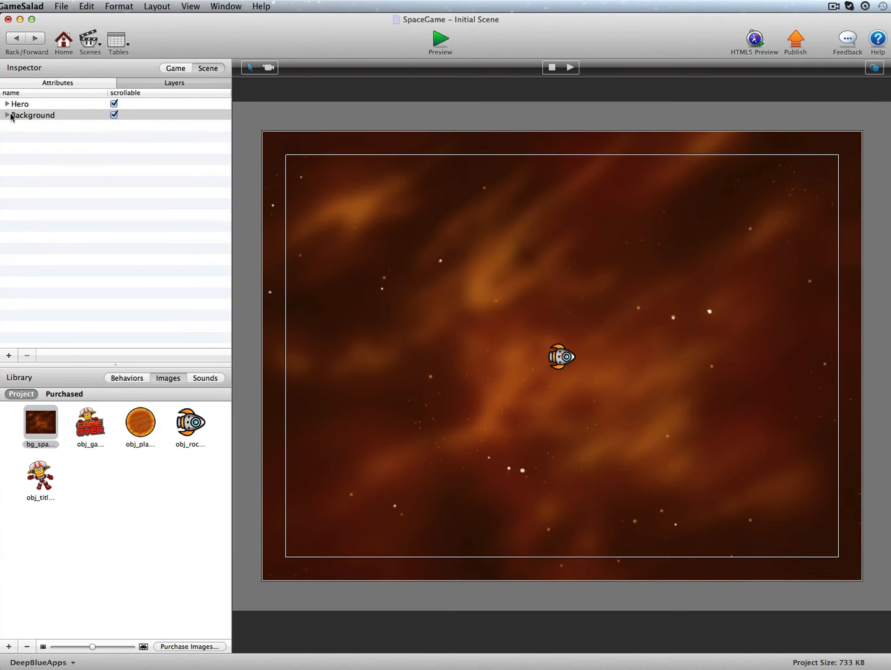
{"action": "left_click", "coordinate": [7, 115]}
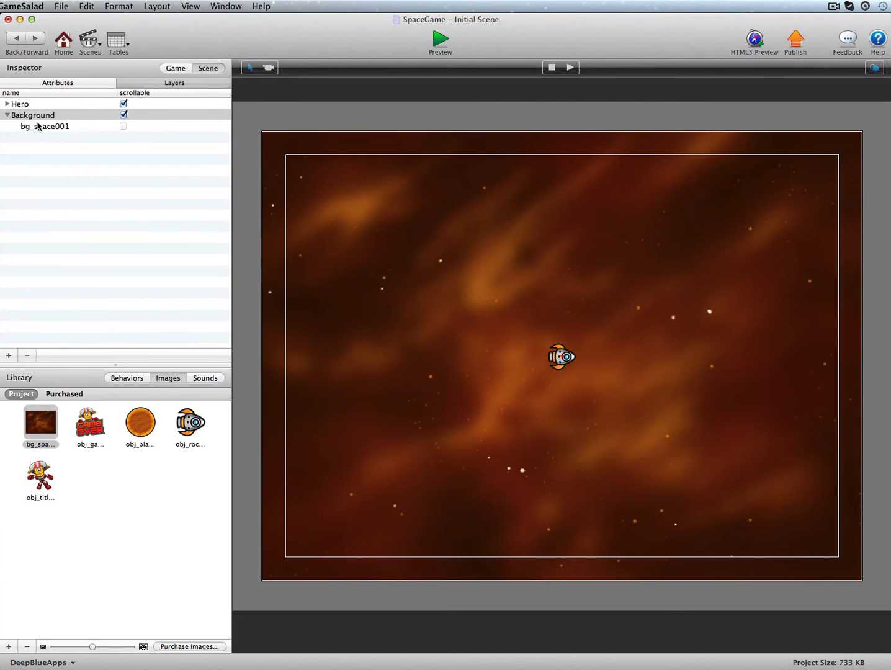
{"action": "left_click", "coordinate": [37, 126]}
{"action": "left_click", "coordinate": [40, 116]}
{"action": "left_click", "coordinate": [25, 104]}
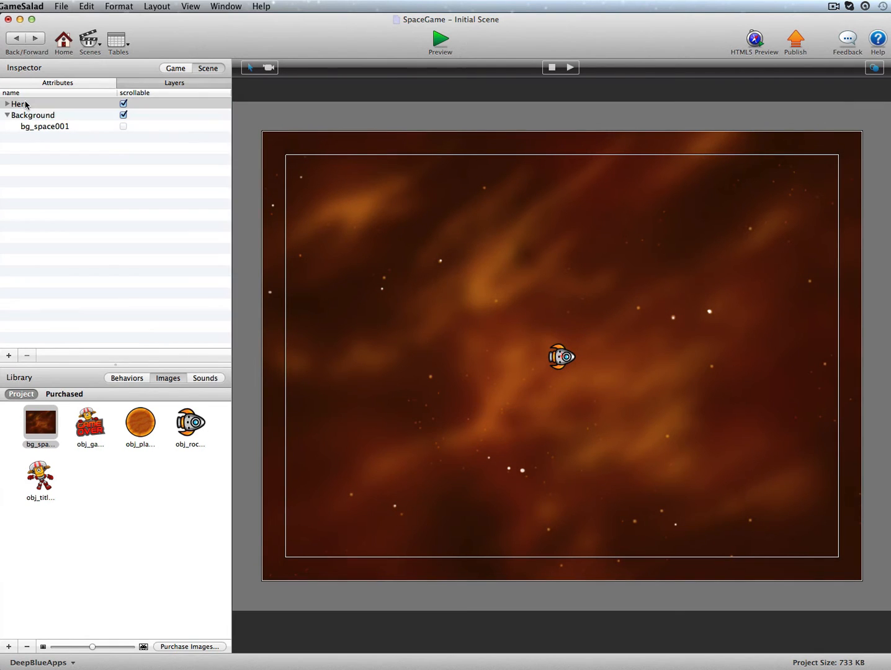
{"action": "left_click", "coordinate": [7, 104]}
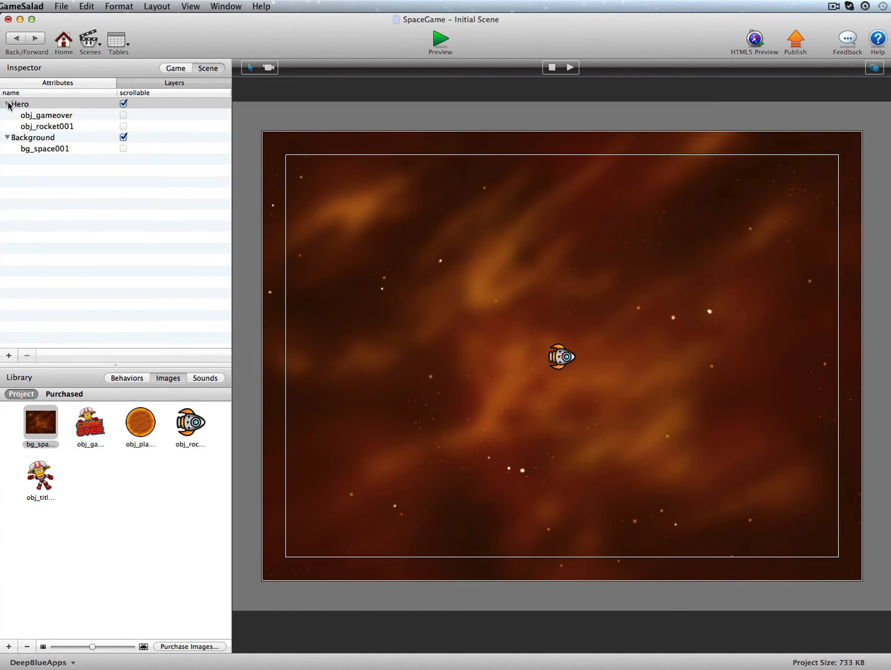
{"action": "left_click", "coordinate": [32, 117]}
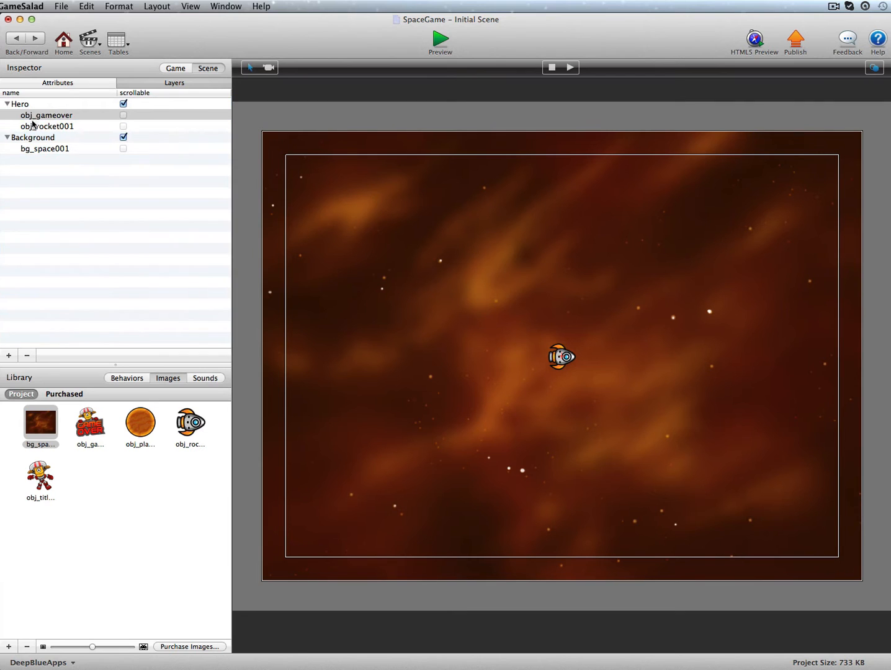
{"action": "left_click", "coordinate": [32, 126]}
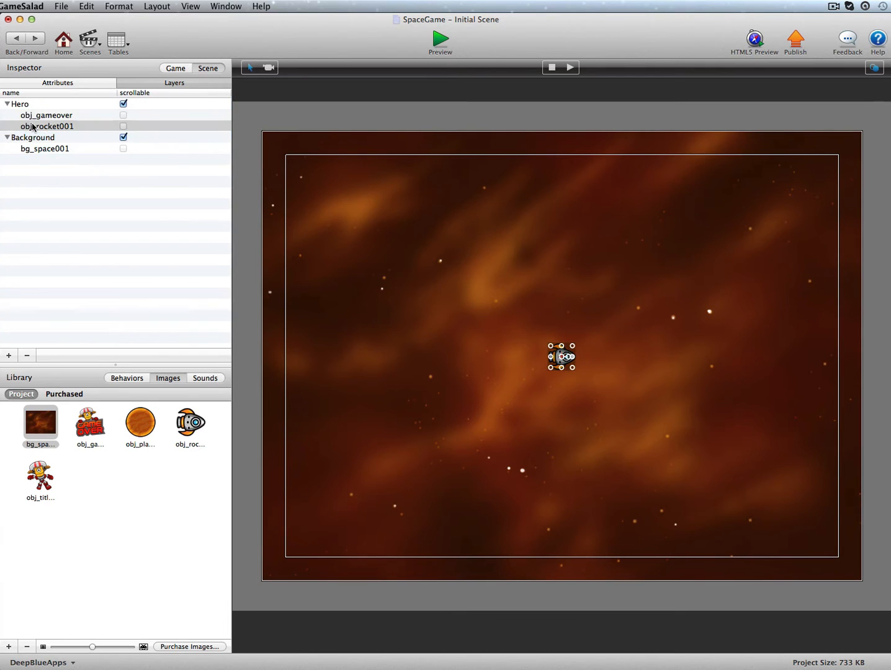
Step: Add the orange planet image to the upper-left area of the scene as a new actor
{"action": "left_click", "coordinate": [177, 69]}
{"action": "left_click_drag", "start_coordinate": [136, 418], "coordinate": [353, 213]}
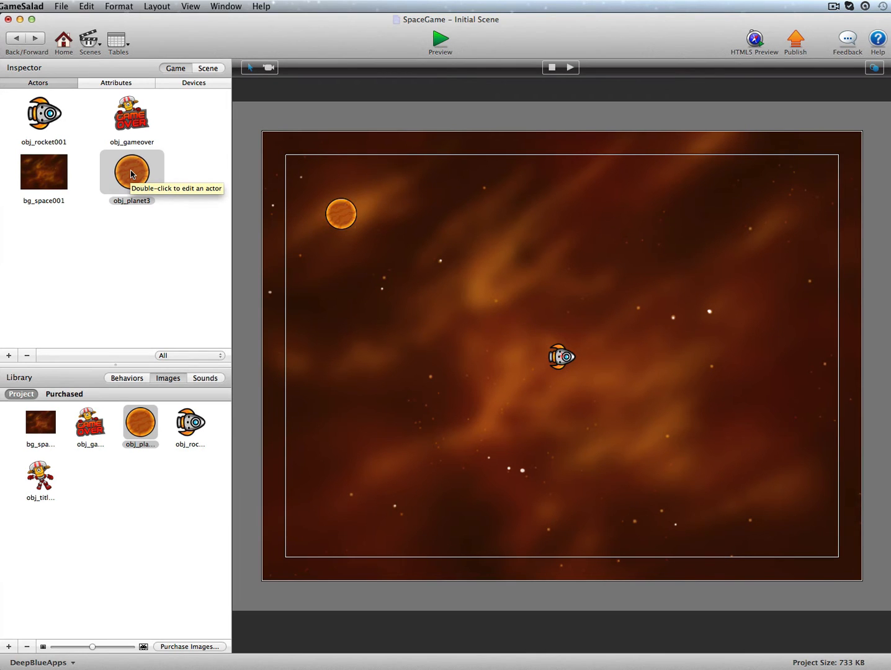
Step: Place two more obj_planet3 actors in the scene, one in the upper-right area and one lower left of the rocket
{"action": "left_click_drag", "start_coordinate": [132, 173], "coordinate": [749, 222]}
{"action": "left_click", "coordinate": [350, 200]}
{"action": "left_click_drag", "start_coordinate": [139, 173], "coordinate": [453, 389]}
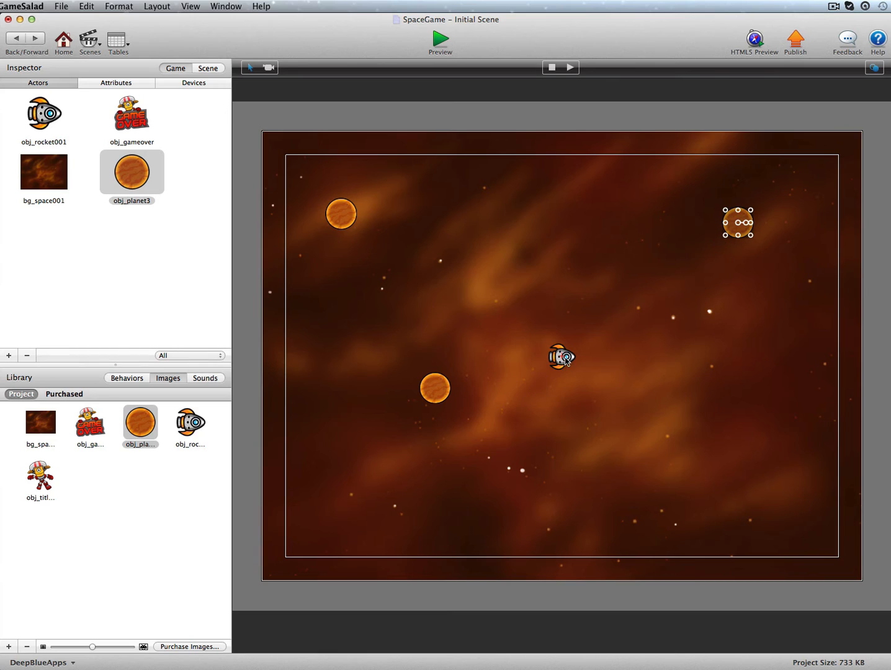
{"action": "double_click", "coordinate": [137, 173]}
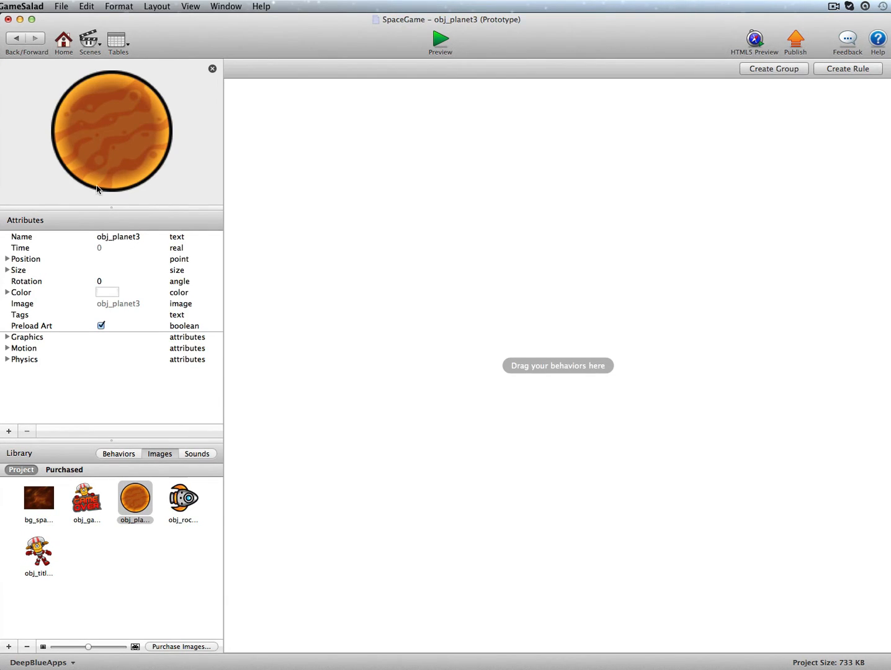
{"action": "left_click", "coordinate": [17, 39]}
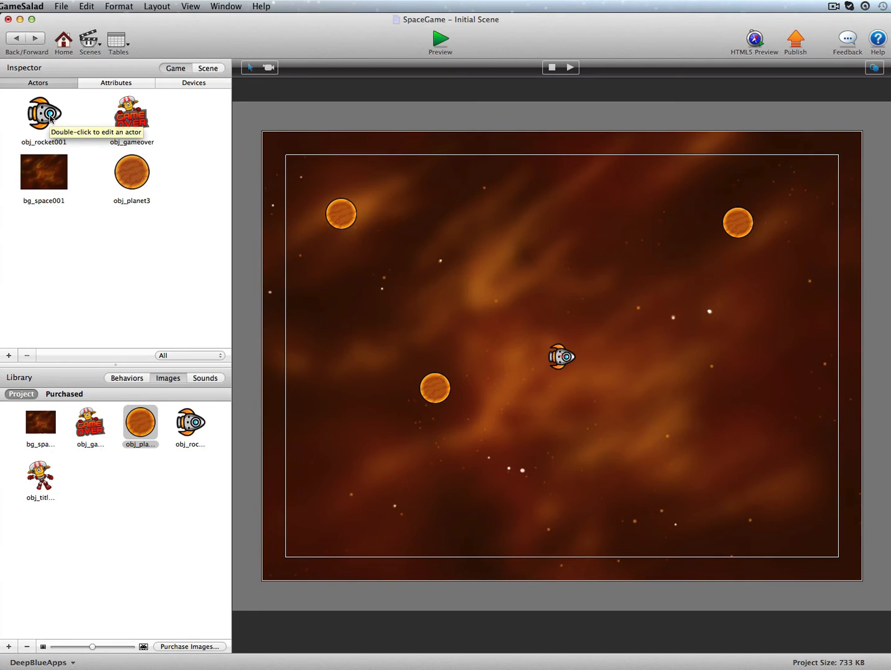
{"action": "left_click", "coordinate": [204, 70]}
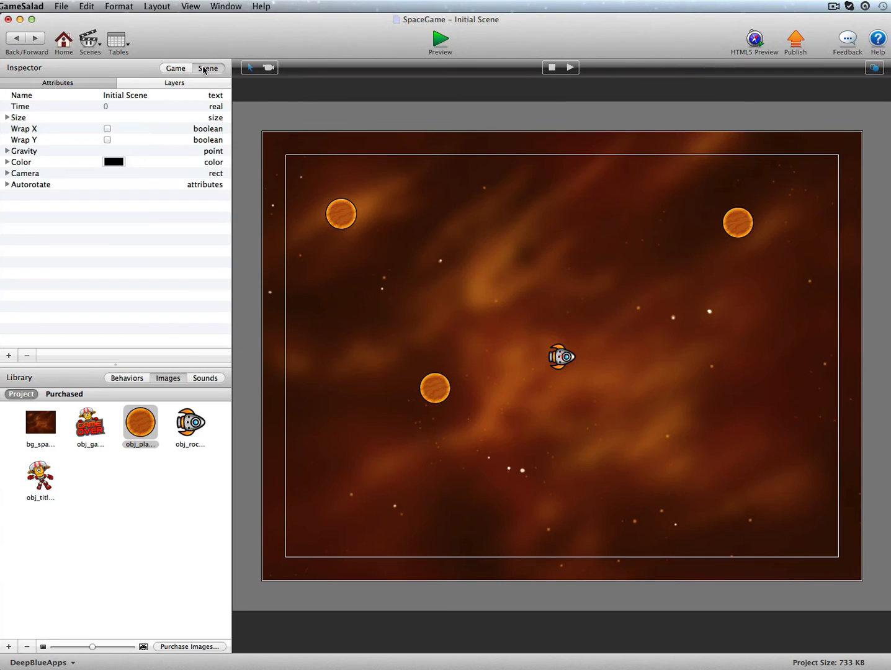
Step: Create a new actor tag named Hazards in the project's actor overview
{"action": "left_click", "coordinate": [63, 45]}
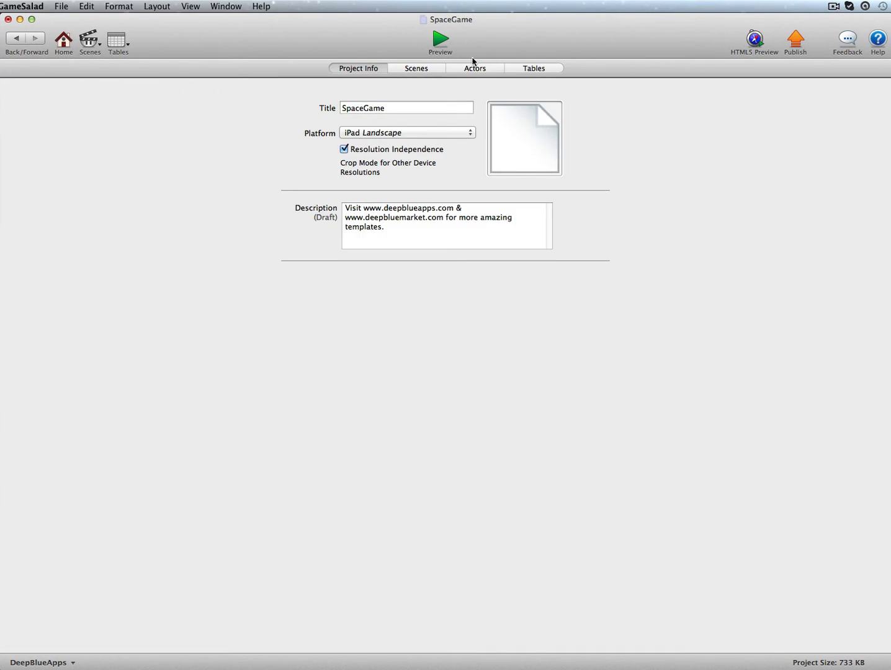
{"action": "left_click", "coordinate": [475, 69]}
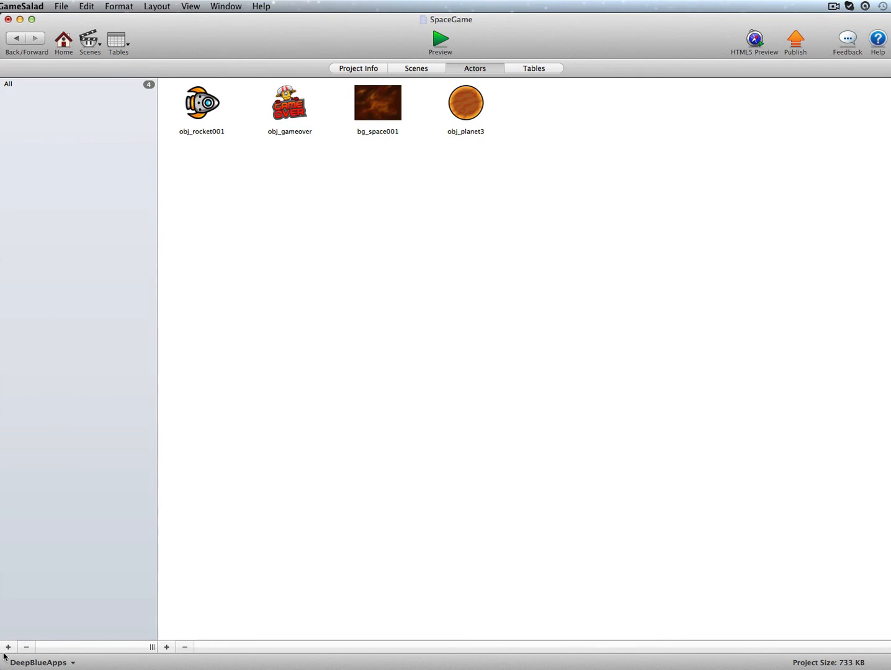
{"action": "left_click", "coordinate": [8, 647]}
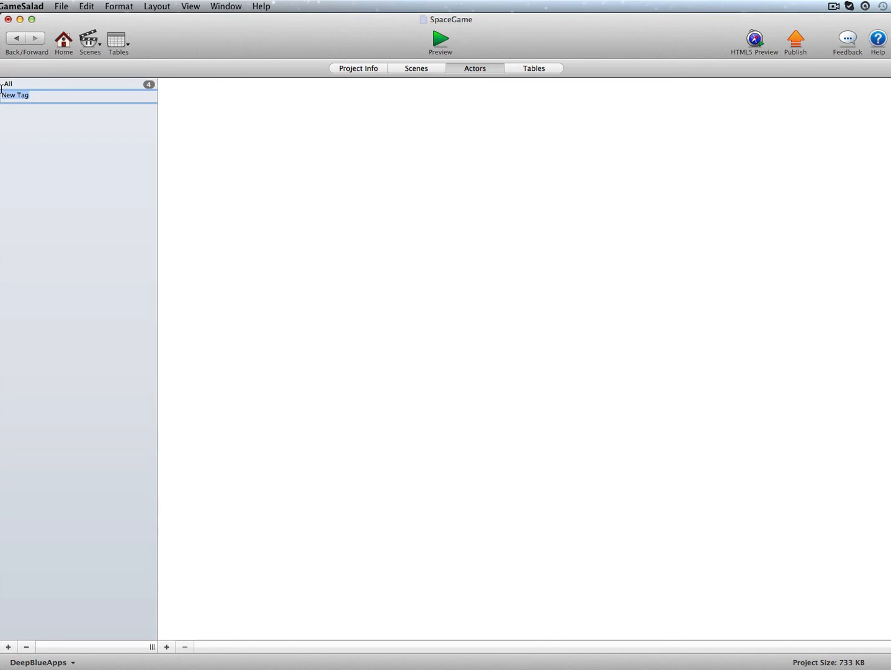
{"action": "type", "text": "P"}
{"action": "key", "text": "Return"}
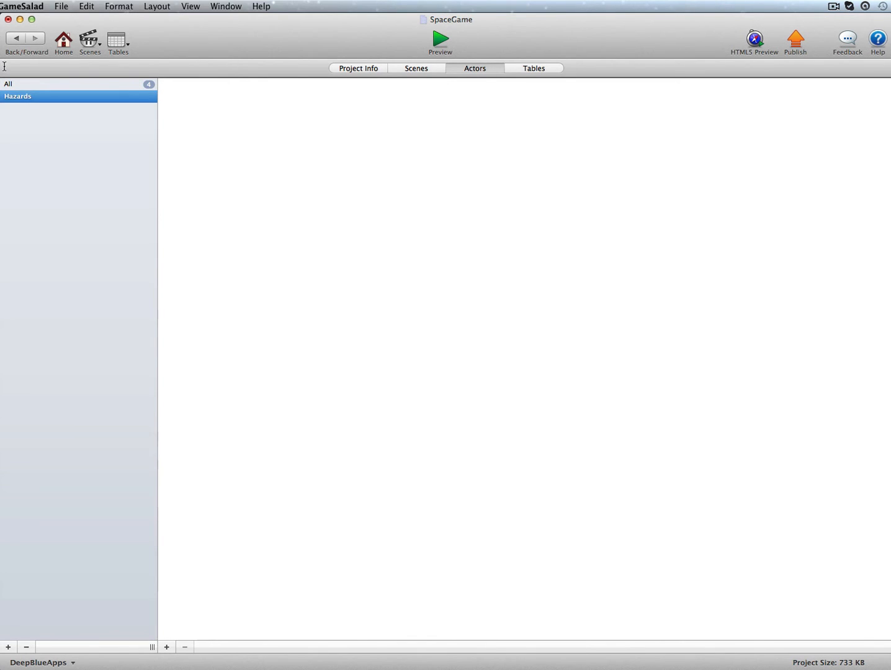
Step: Assign the Hazards tag to the obj_planet3 actor and reopen the Initial Scene
{"action": "left_click", "coordinate": [19, 85]}
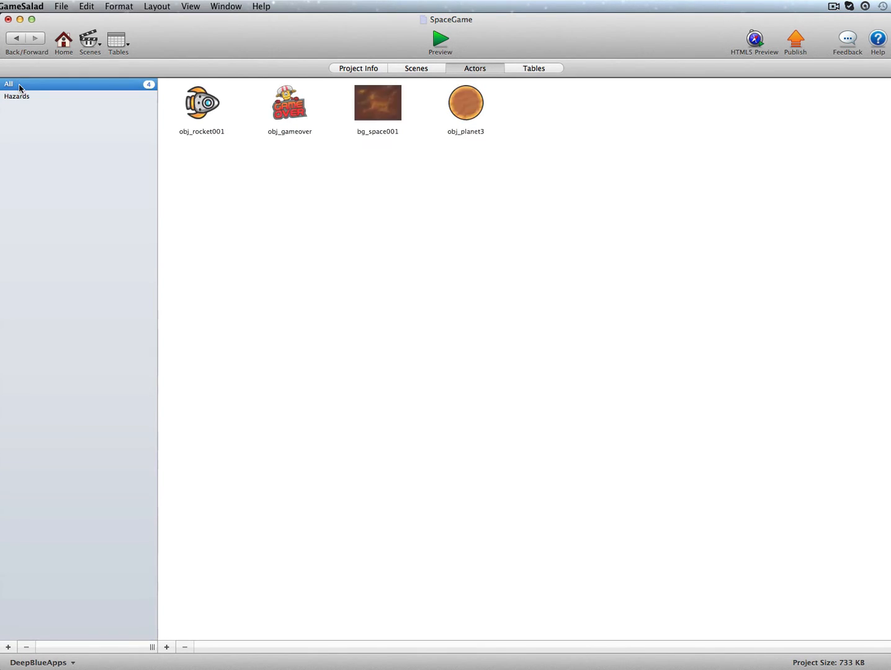
{"action": "left_click", "coordinate": [468, 107]}
{"action": "left_click_drag", "start_coordinate": [470, 103], "coordinate": [84, 100]}
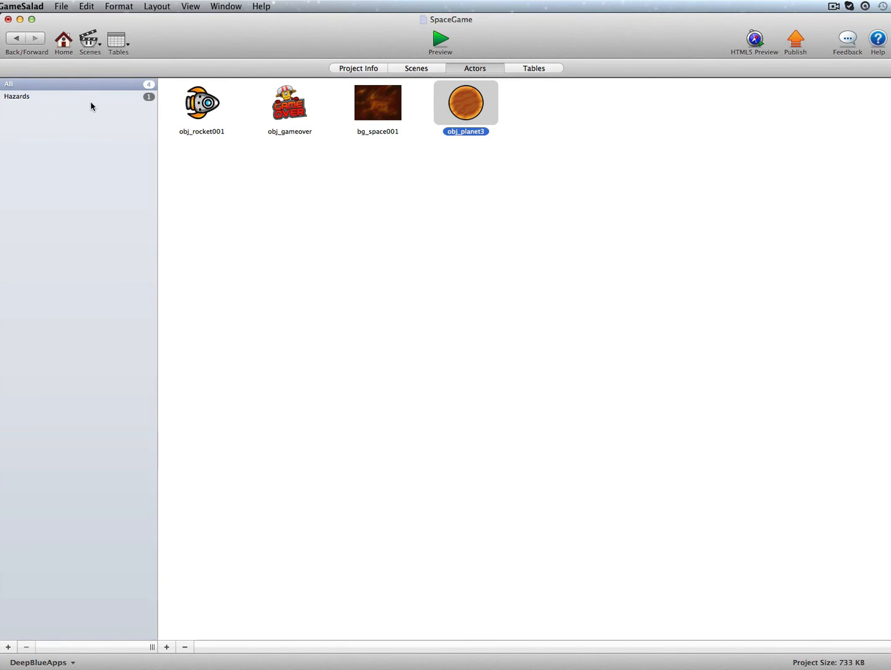
{"action": "left_click", "coordinate": [416, 69]}
{"action": "left_click", "coordinate": [50, 109]}
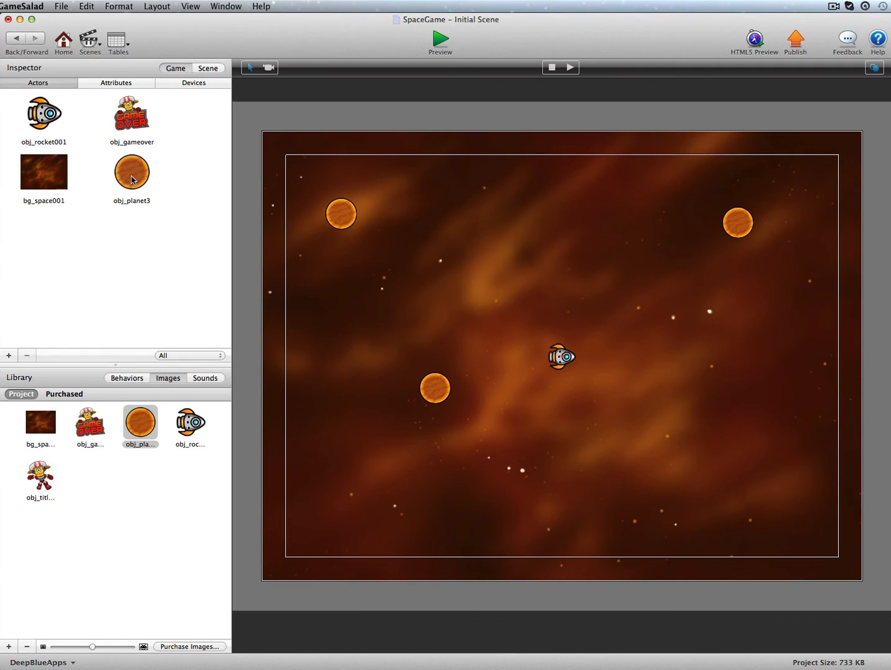
Step: Duplicate the obj_planet3 actor and check which actors carry the Hazards tag
{"action": "left_click", "coordinate": [131, 180]}
{"action": "left_click_drag", "start_coordinate": [131, 177], "coordinate": [136, 256], "text": "alt"}
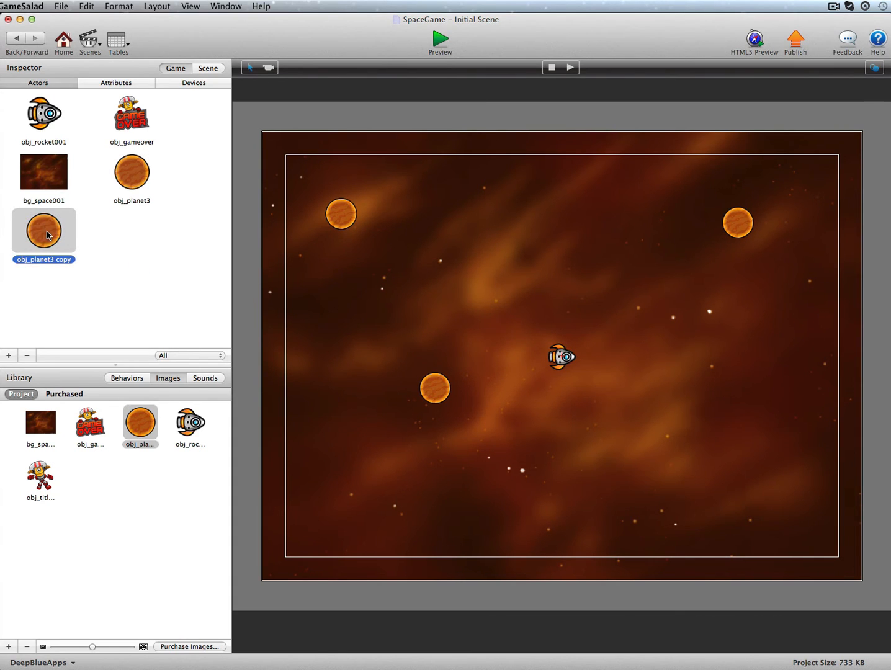
{"action": "left_click", "coordinate": [64, 41]}
{"action": "left_click", "coordinate": [496, 68]}
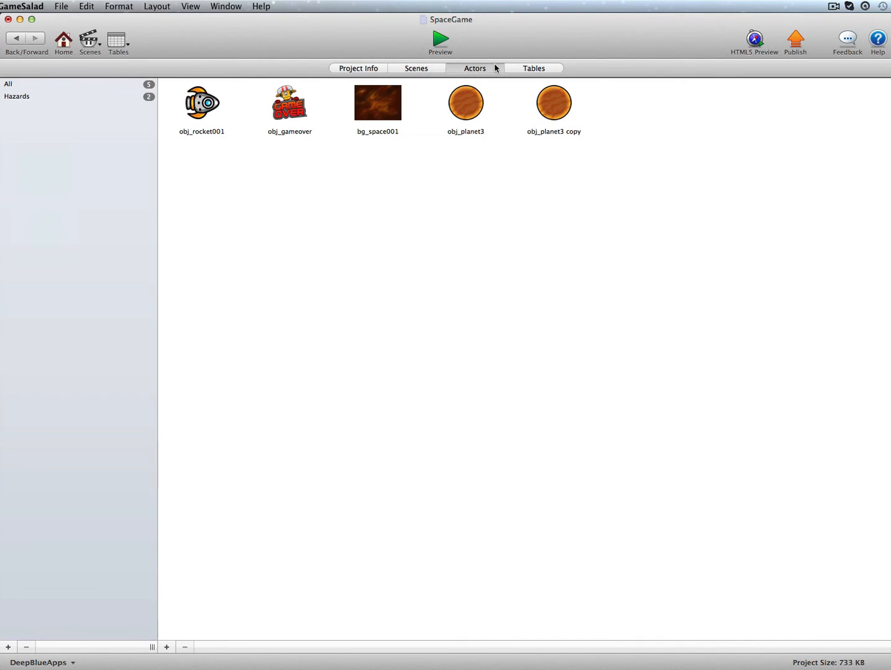
{"action": "left_click", "coordinate": [98, 98]}
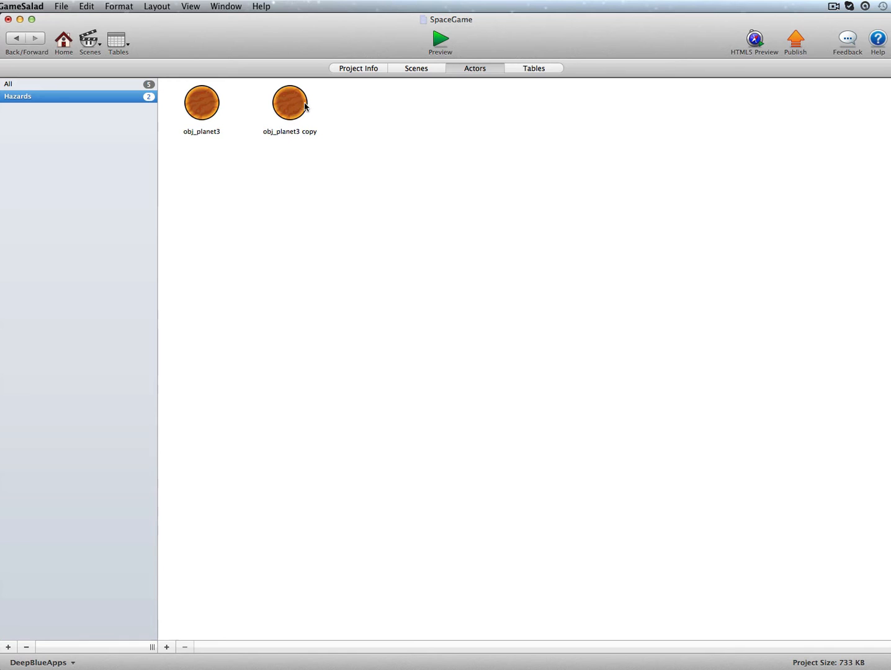
Step: Return to the Initial Scene and delete the duplicated planet actor
{"action": "left_click", "coordinate": [408, 70]}
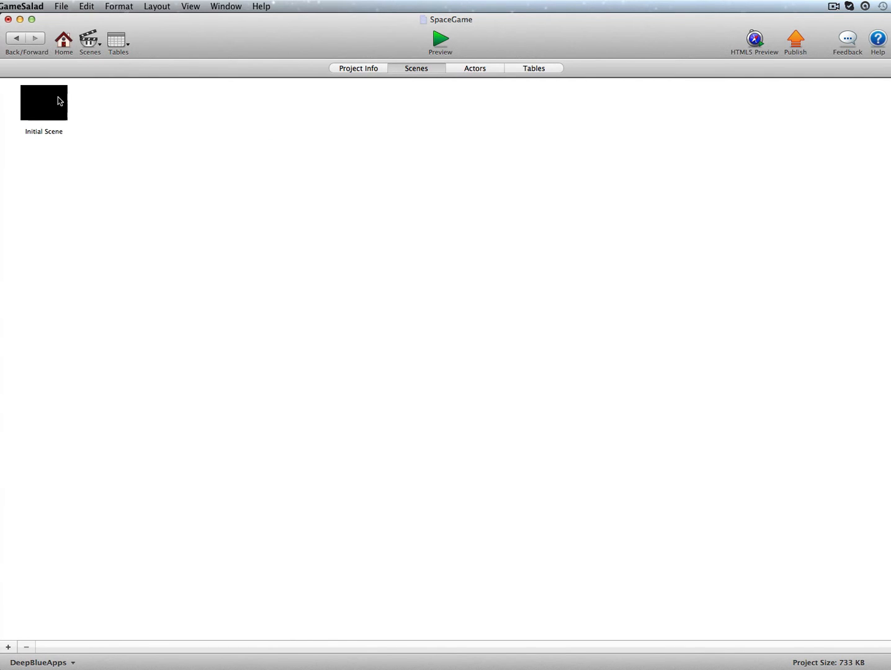
{"action": "double_click", "coordinate": [59, 100]}
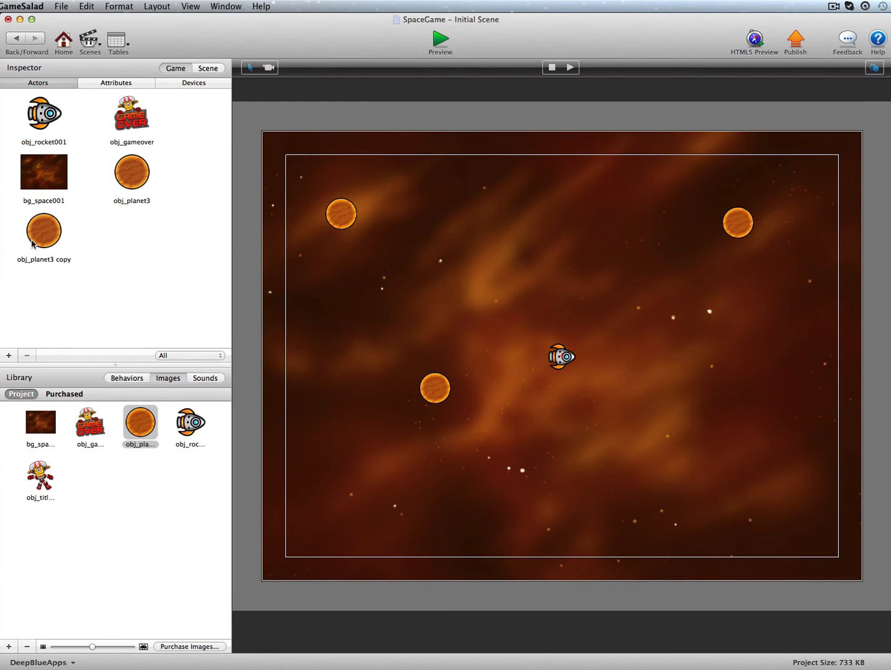
{"action": "left_click", "coordinate": [32, 243]}
{"action": "left_click", "coordinate": [27, 354]}
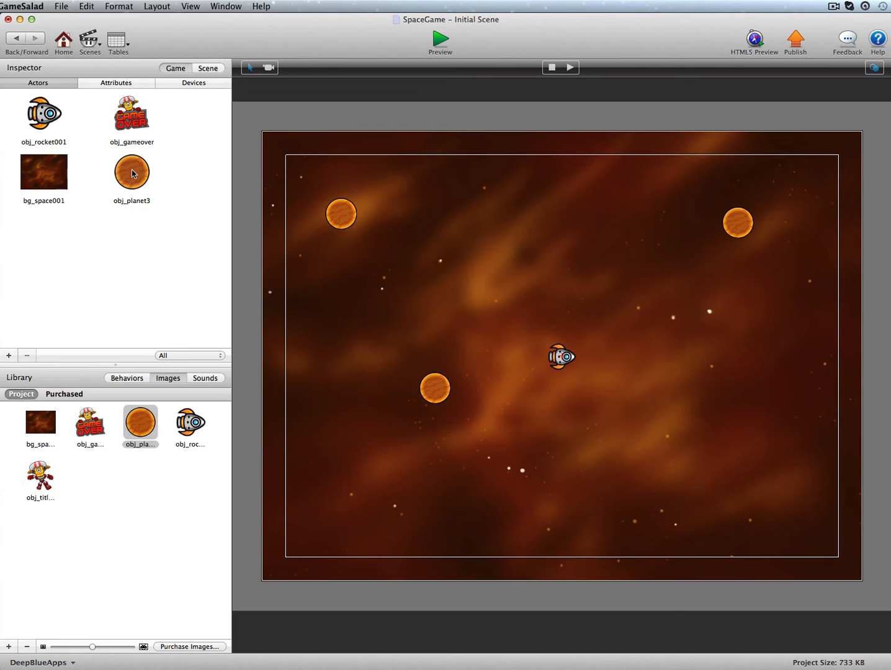
Step: Add a rule to the obj_rocket001 prototype that triggers when the actor overlaps or collides
{"action": "left_click", "coordinate": [51, 121]}
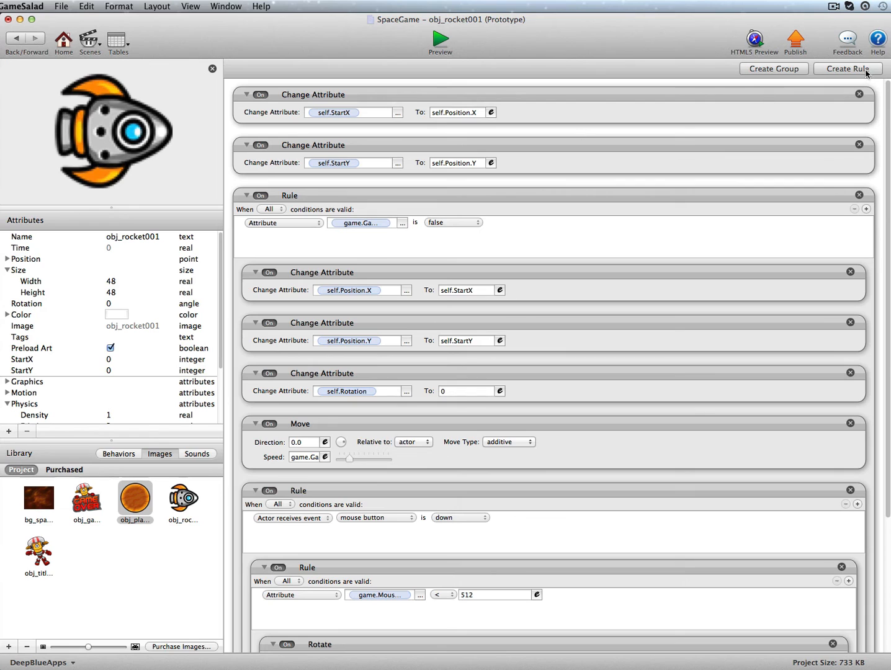
{"action": "left_click", "coordinate": [834, 69]}
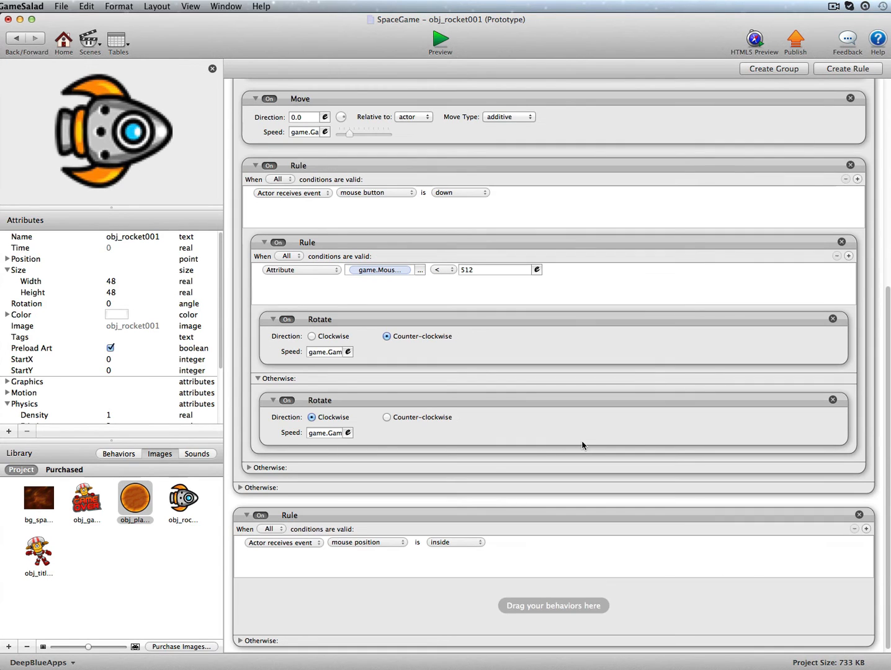
{"action": "left_click", "coordinate": [315, 543]}
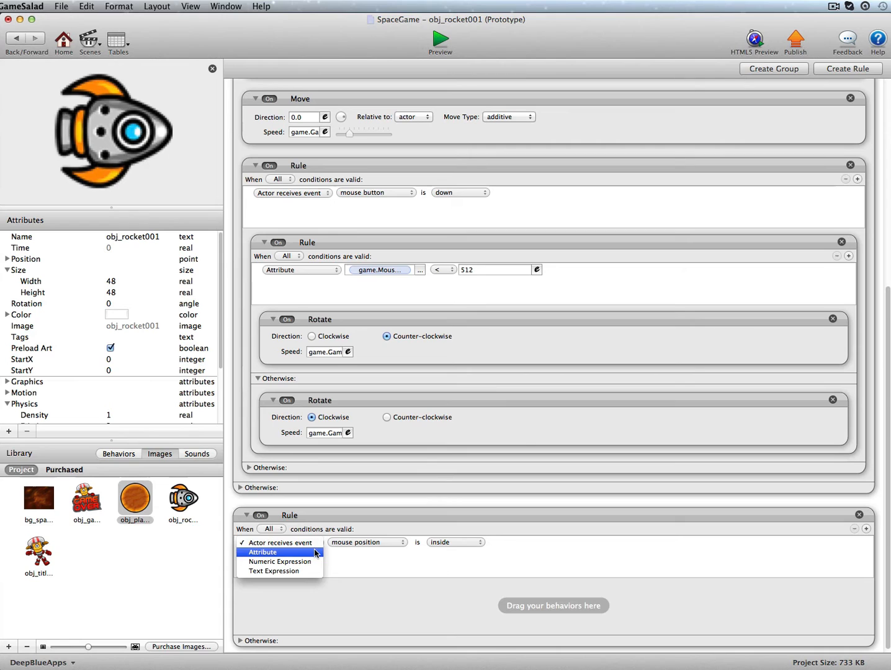
{"action": "left_click", "coordinate": [342, 549]}
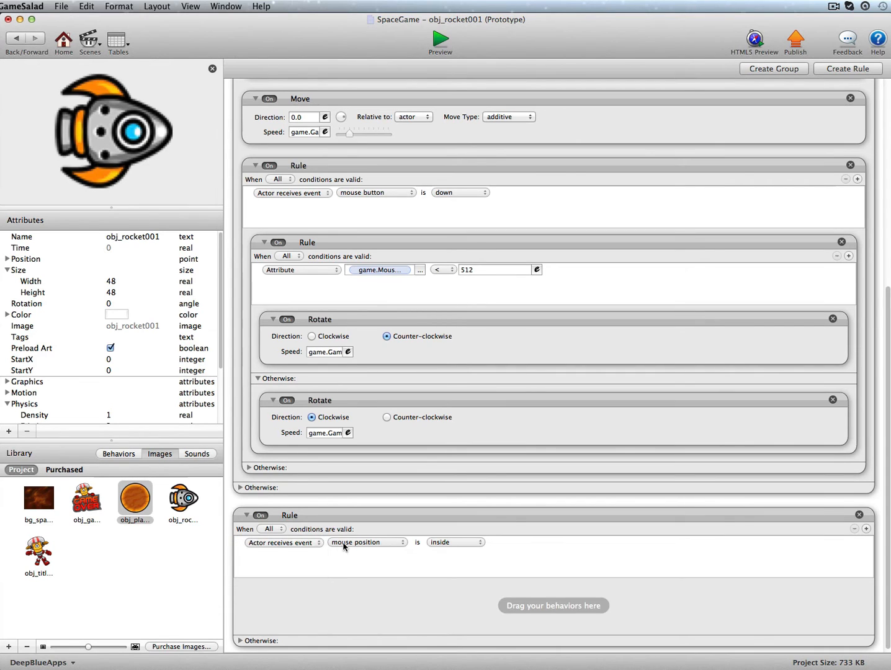
{"action": "left_click", "coordinate": [342, 543]}
{"action": "left_click", "coordinate": [342, 561]}
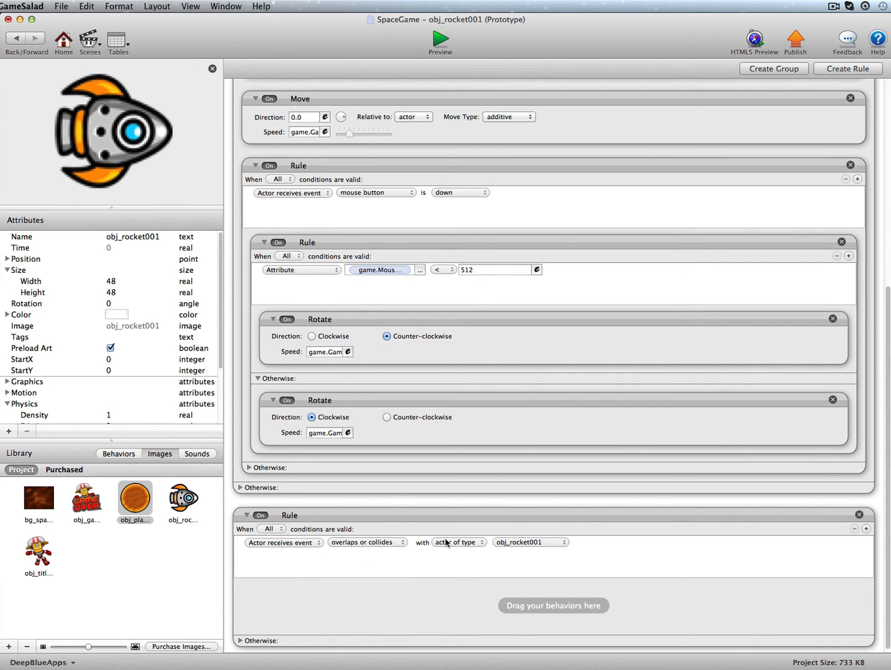
Step: Set the new rule's collision target to actor with tag Hazards
{"action": "left_click", "coordinate": [524, 542]}
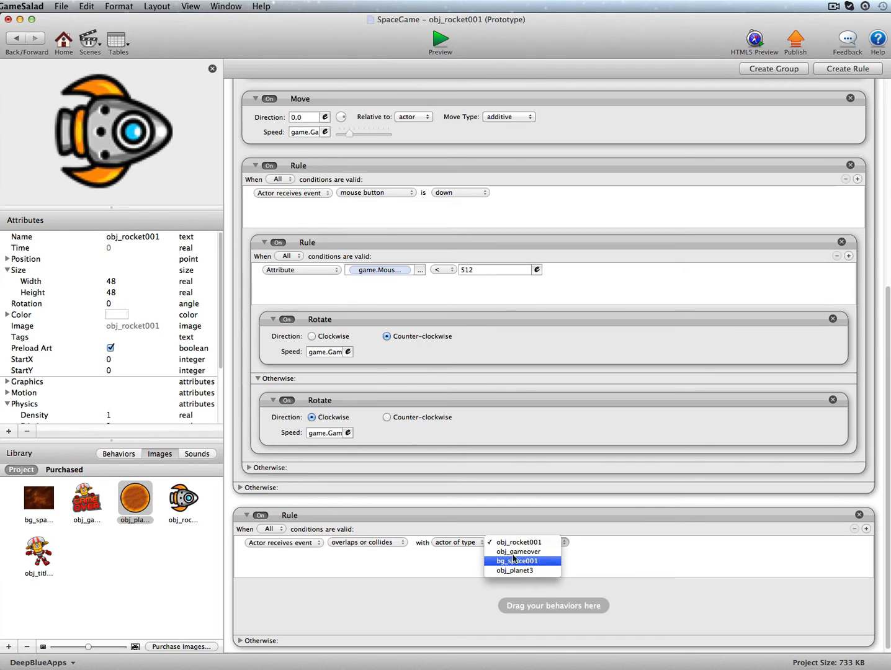
{"action": "left_click", "coordinate": [477, 543]}
{"action": "left_click", "coordinate": [477, 544]}
{"action": "left_click", "coordinate": [457, 552]}
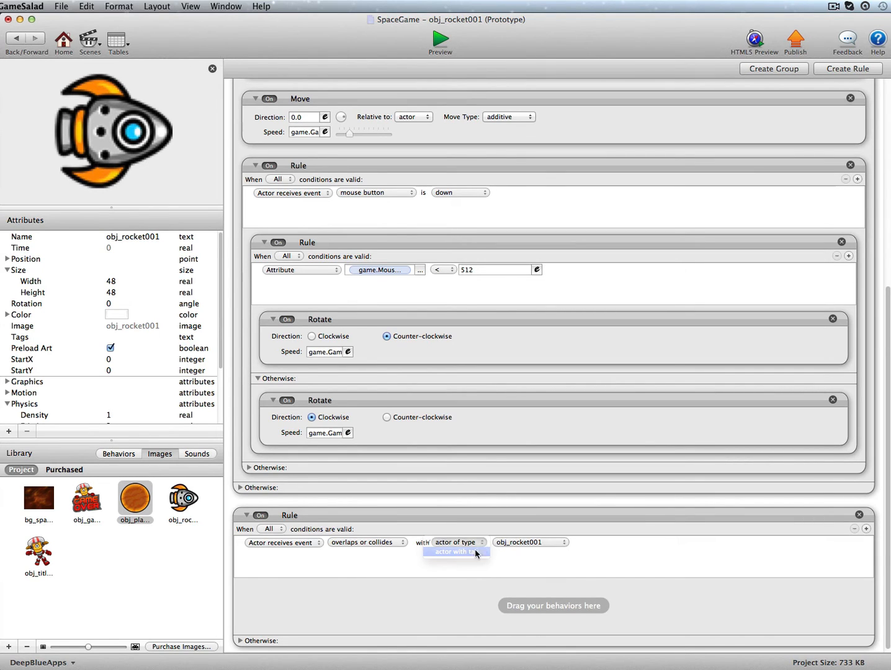
{"action": "left_click", "coordinate": [552, 542]}
{"action": "left_click", "coordinate": [552, 542]}
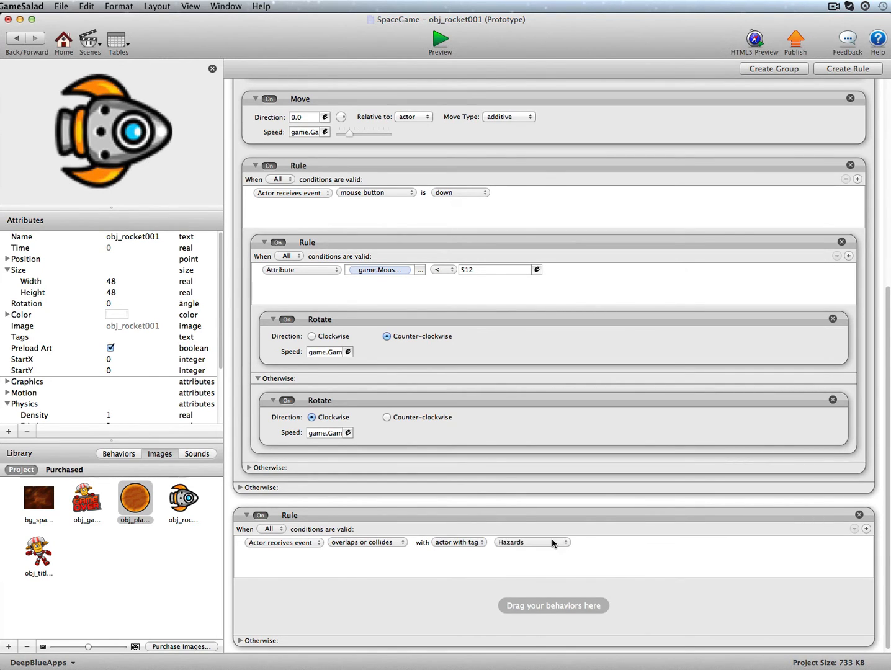
Step: Add a Change Attribute behavior to the collision rule that sets game.GameOver to true, and return to the scene
{"action": "left_click", "coordinate": [131, 454]}
{"action": "left_click_drag", "start_coordinate": [84, 538], "coordinate": [352, 594]}
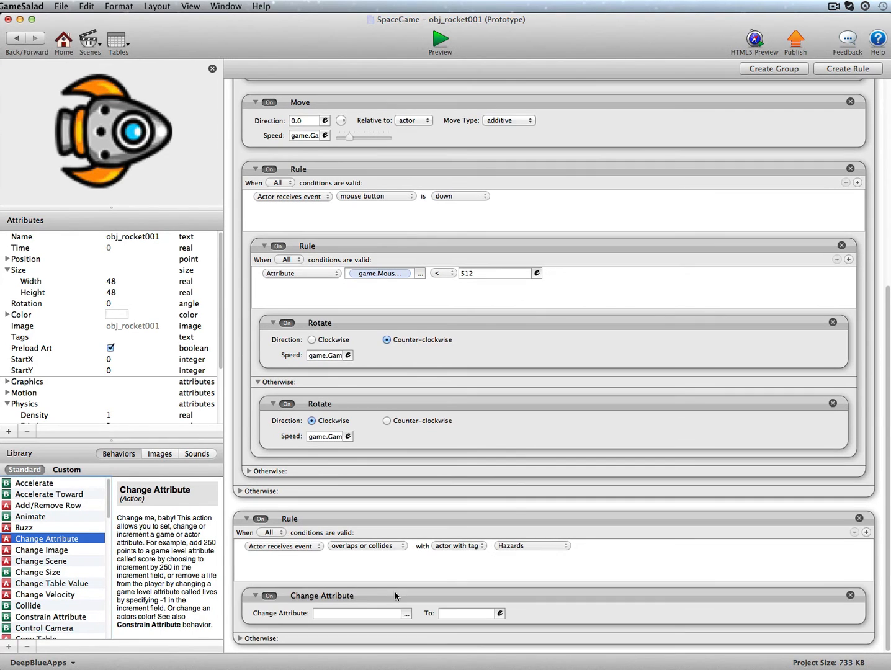
{"action": "left_click", "coordinate": [406, 613]}
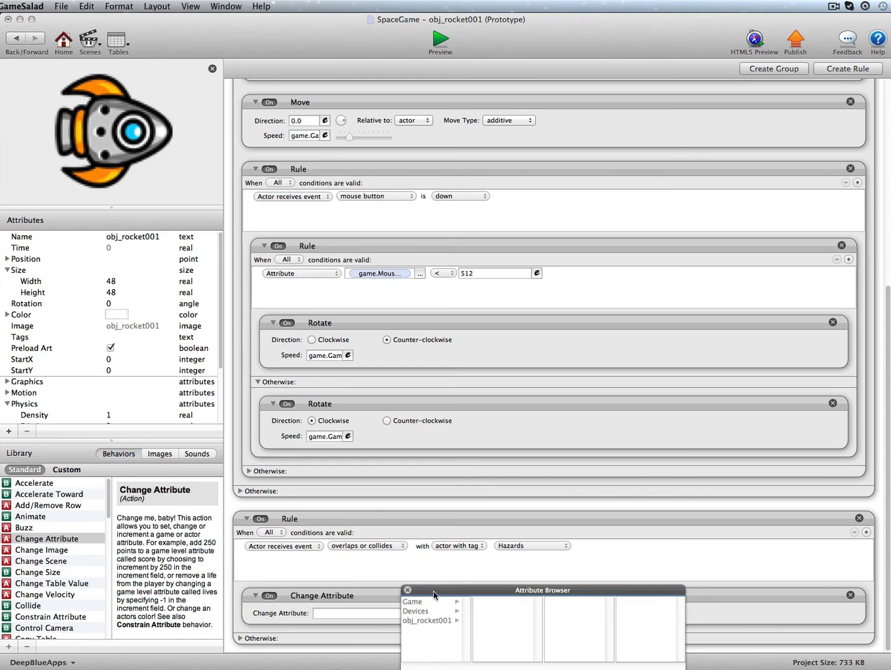
{"action": "left_click_drag", "start_coordinate": [433, 593], "coordinate": [389, 458]}
{"action": "left_click", "coordinate": [389, 463]}
{"action": "scroll", "coordinate": [446, 490], "scroll_direction": "down", "scroll_amount": 5}
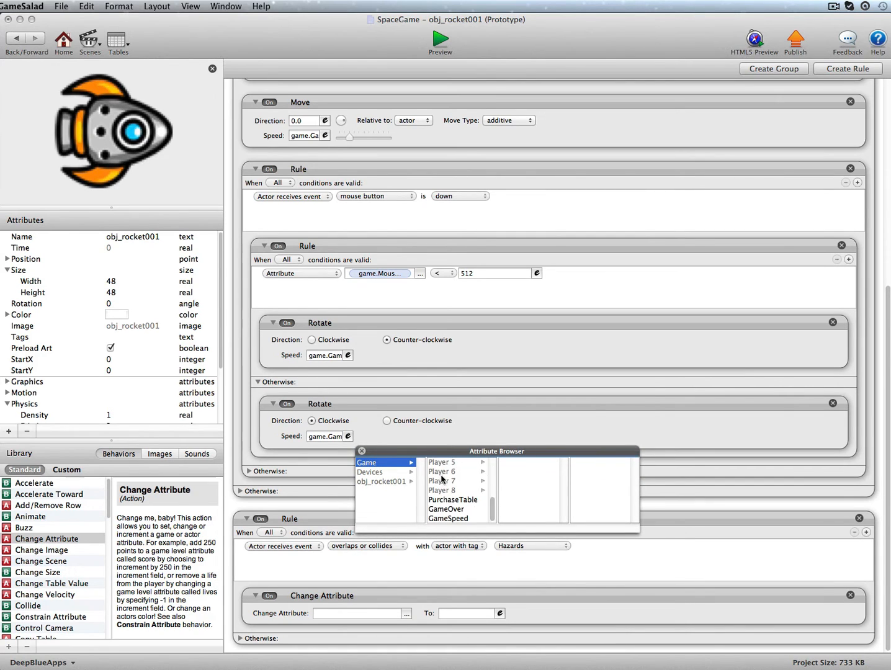
{"action": "left_click", "coordinate": [445, 509]}
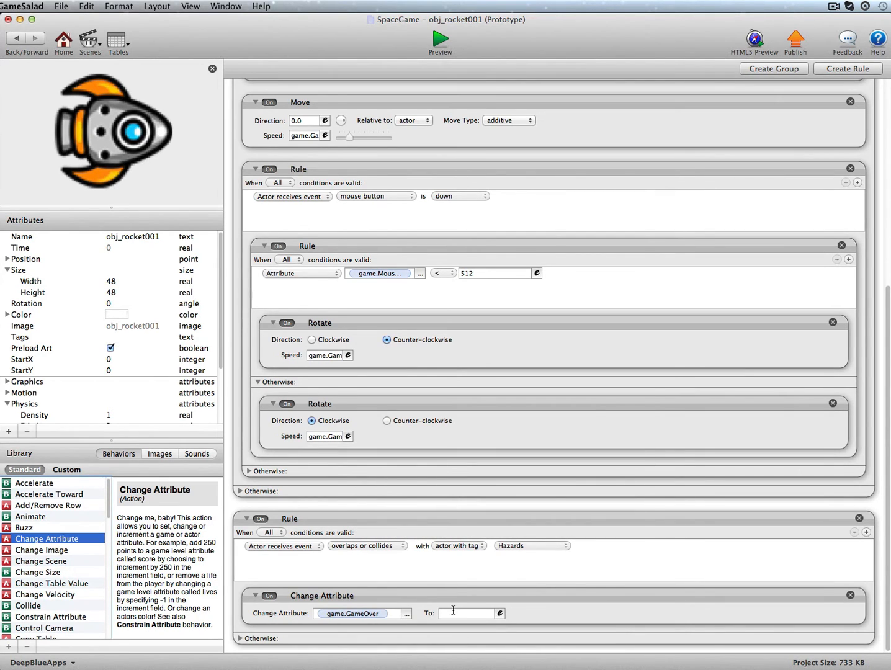
{"action": "left_click", "coordinate": [453, 613]}
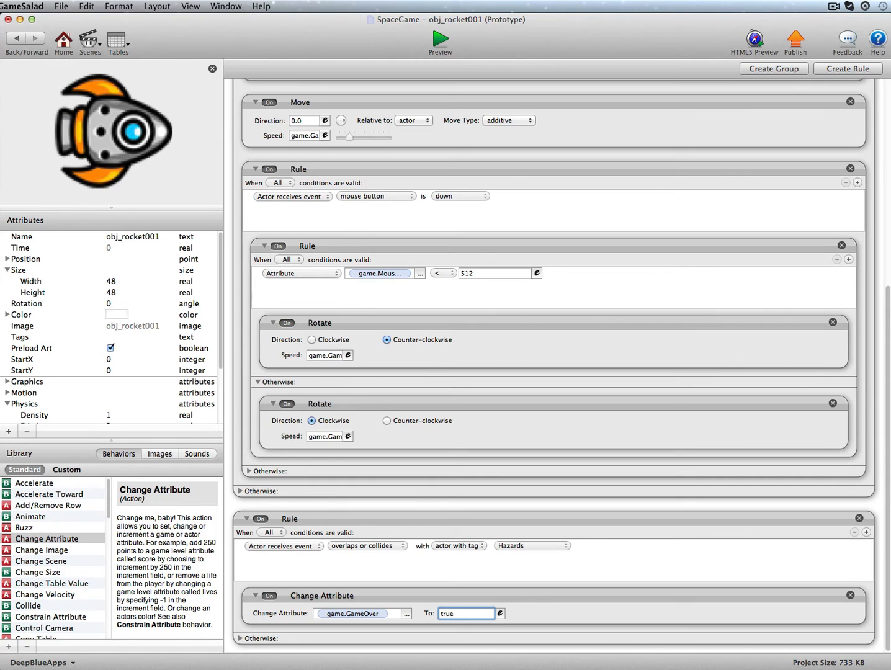
{"action": "key", "text": "Return"}
{"action": "left_click", "coordinate": [17, 39]}
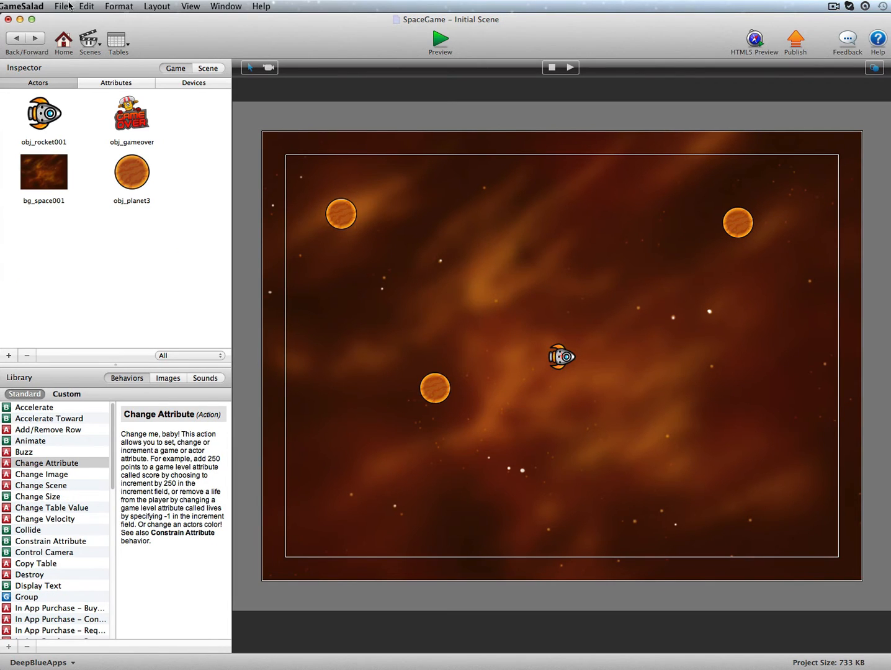
Step: Set the obj_planet3 prototype's physics collision shape to Circle and return to the scene
{"action": "double_click", "coordinate": [135, 174]}
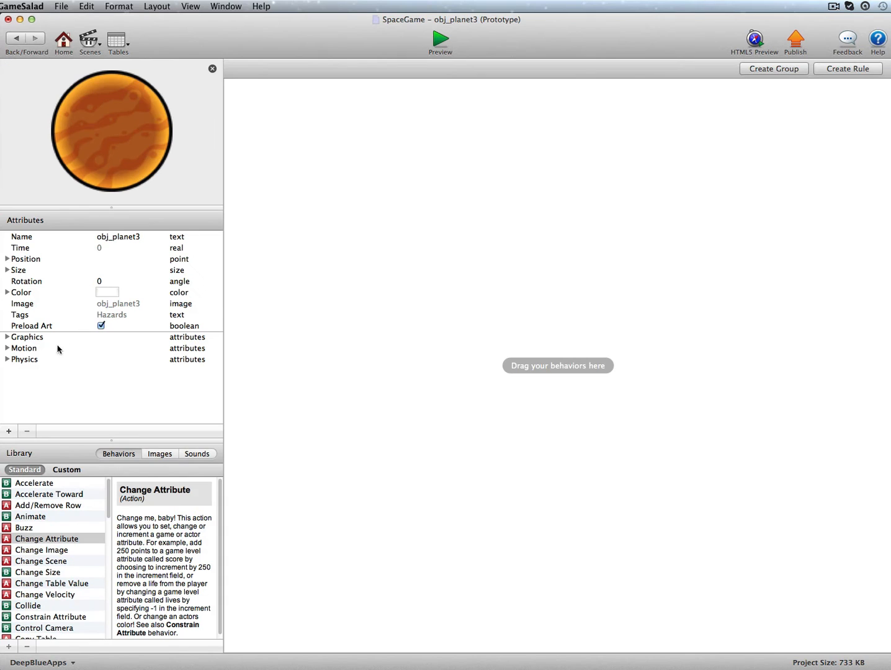
{"action": "left_click", "coordinate": [7, 359]}
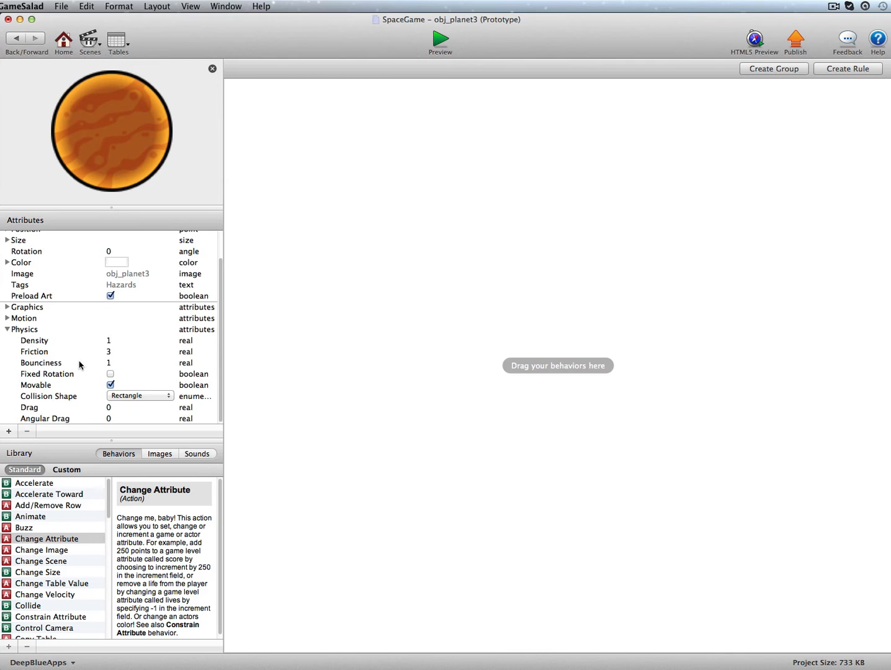
{"action": "left_click", "coordinate": [121, 395]}
{"action": "left_click", "coordinate": [122, 404]}
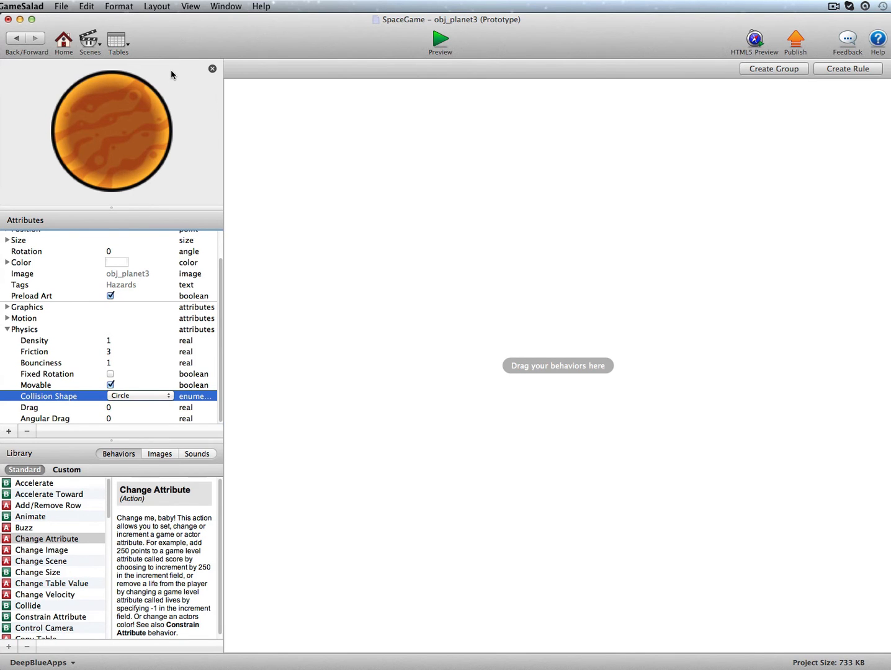
{"action": "left_click", "coordinate": [12, 39]}
Step: Save the project and start a preview of the game
{"action": "left_click", "coordinate": [61, 8]}
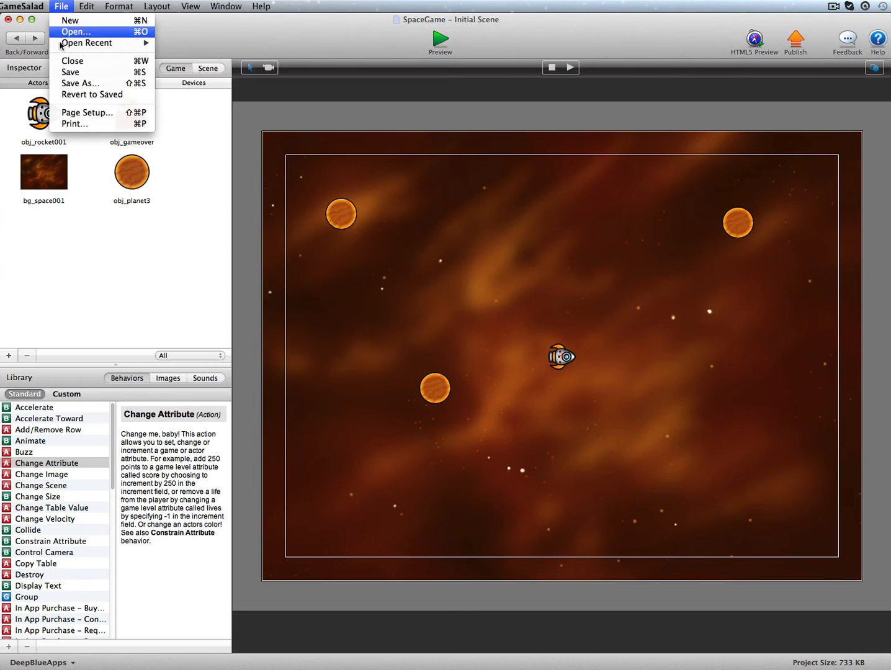
{"action": "left_click", "coordinate": [62, 74]}
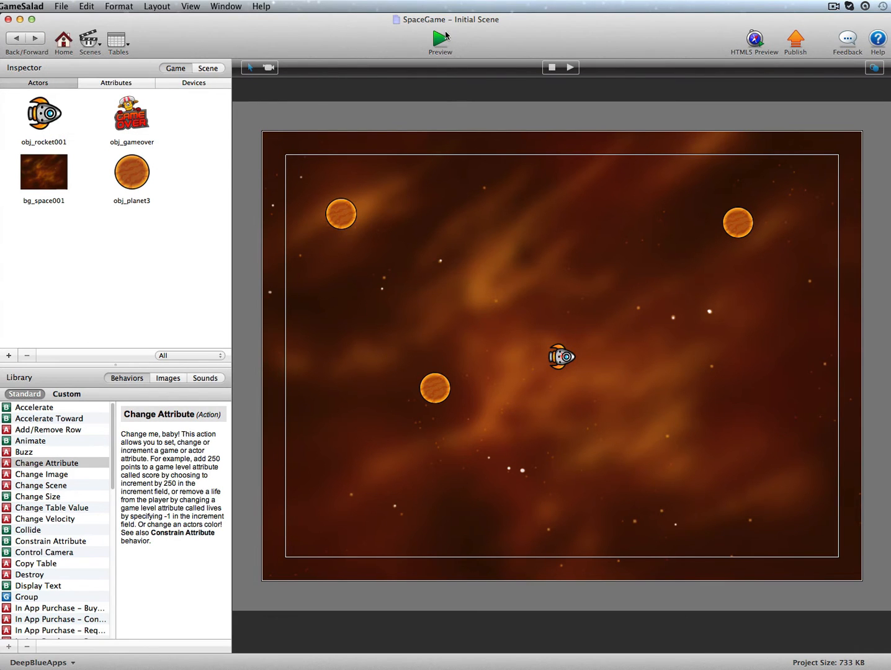
{"action": "left_click", "coordinate": [444, 39]}
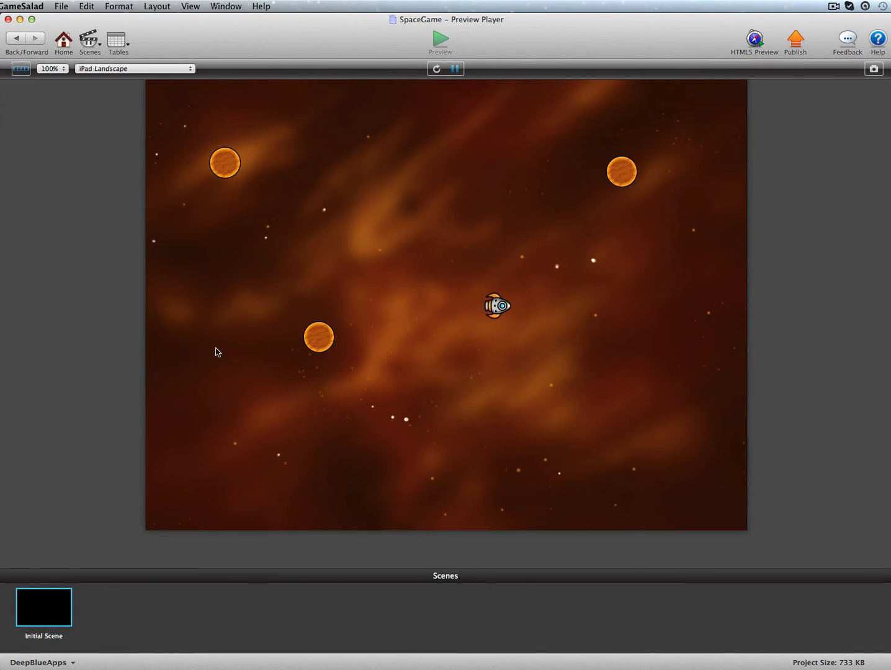
Step: Test the hazard collision by steering the rocket into the upper-right planet
{"action": "key", "text": "Up"}
{"action": "key", "text": "Left"}
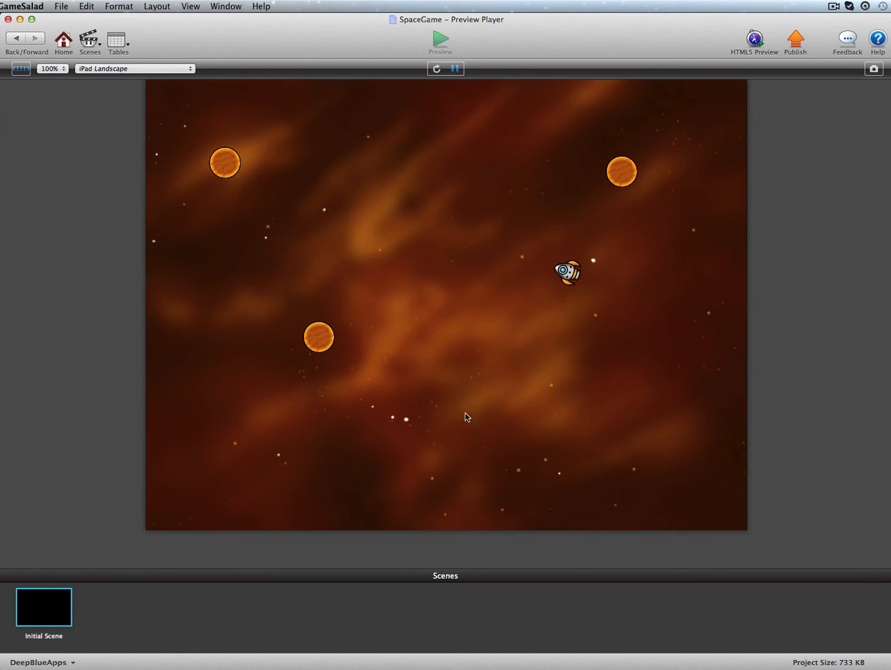
{"action": "key", "text": "Right"}
{"action": "key", "text": "Left"}
{"action": "key", "text": "Left"}
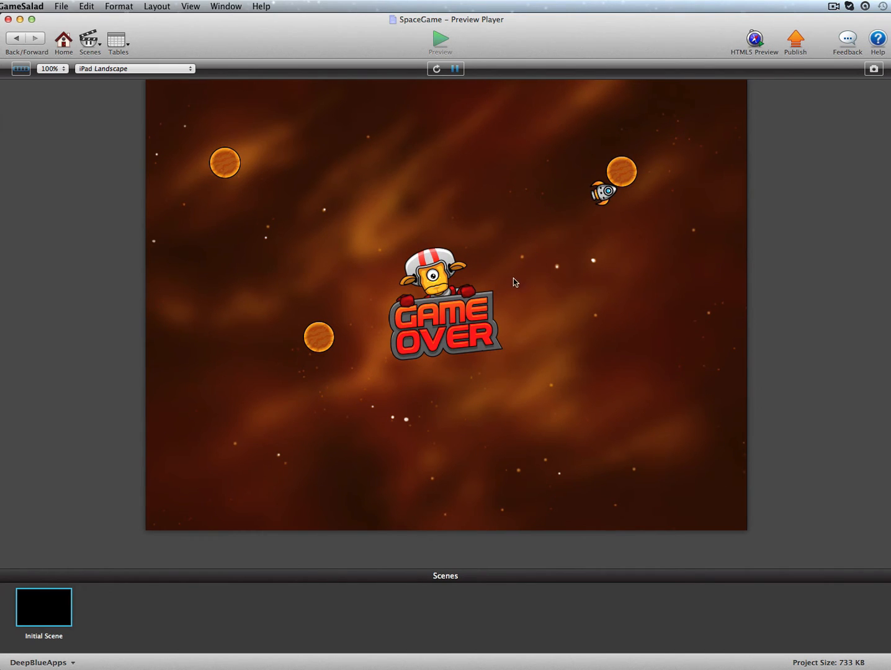
Step: Restart the game from the Game Over sign and steer the rocket into the lower-left planet
{"action": "left_click", "coordinate": [432, 280]}
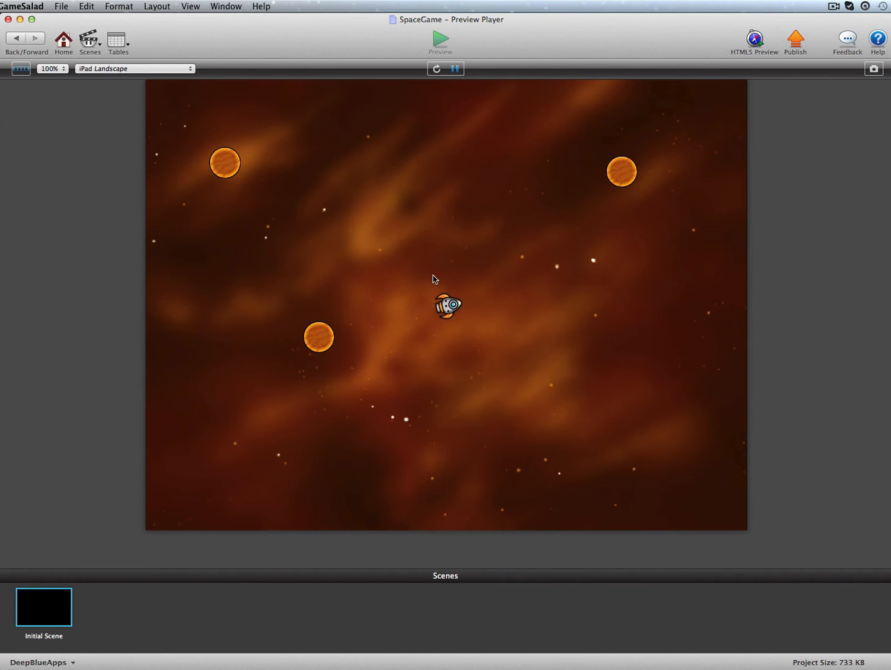
{"action": "left_click", "coordinate": [474, 355]}
{"action": "left_click", "coordinate": [367, 396]}
{"action": "left_click", "coordinate": [490, 402]}
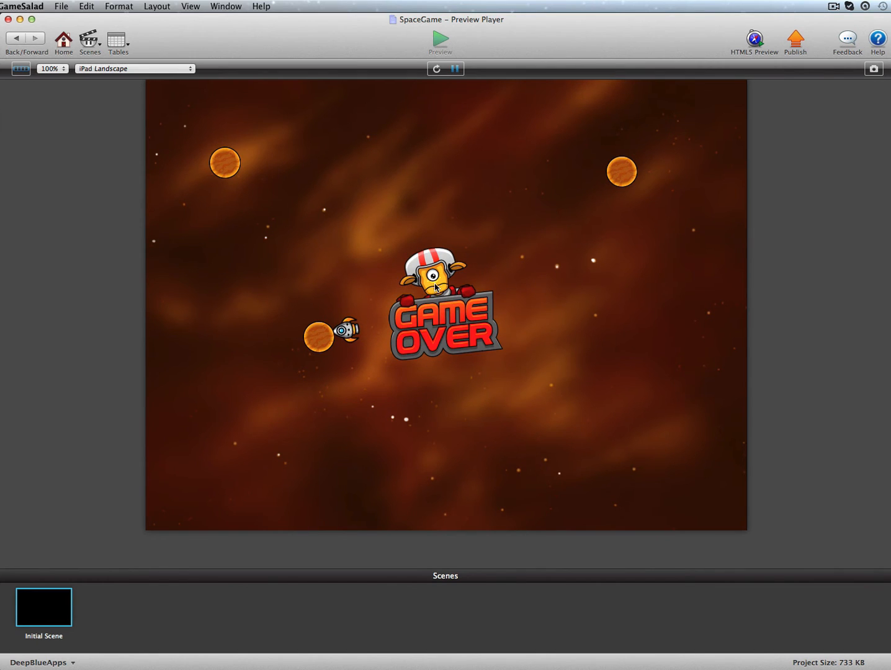
Step: Reset the game from the Game Over sign and fly the rocket into the upper-left planet
{"action": "left_click", "coordinate": [436, 288]}
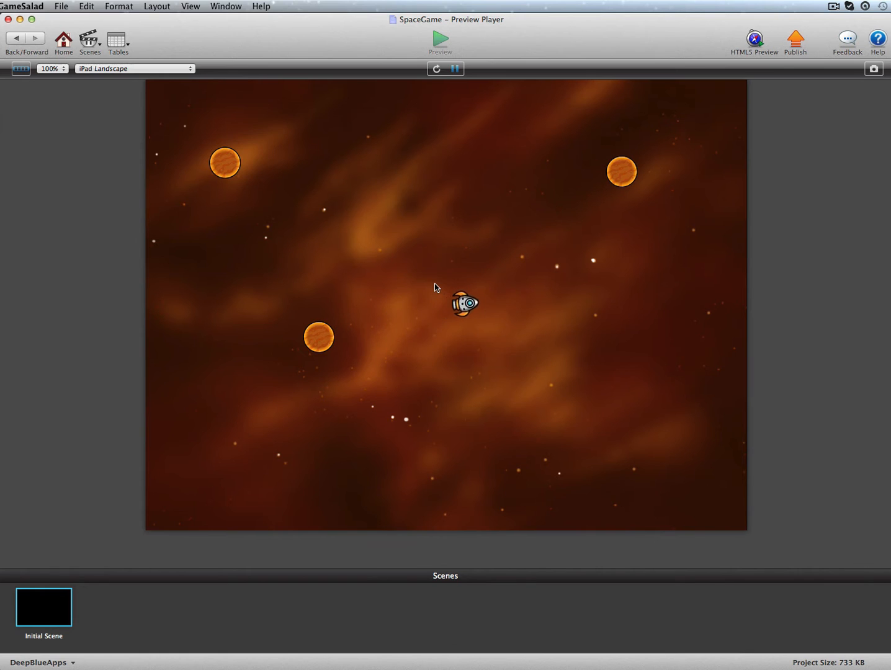
{"action": "left_click", "coordinate": [507, 394]}
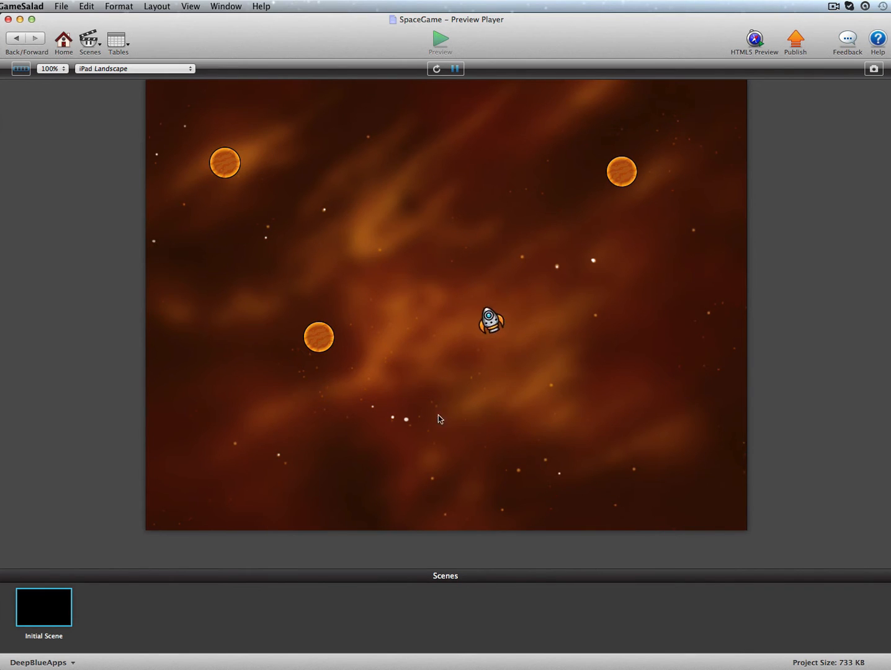
{"action": "left_click", "coordinate": [395, 422]}
{"action": "left_click", "coordinate": [540, 414]}
{"action": "left_click", "coordinate": [358, 407]}
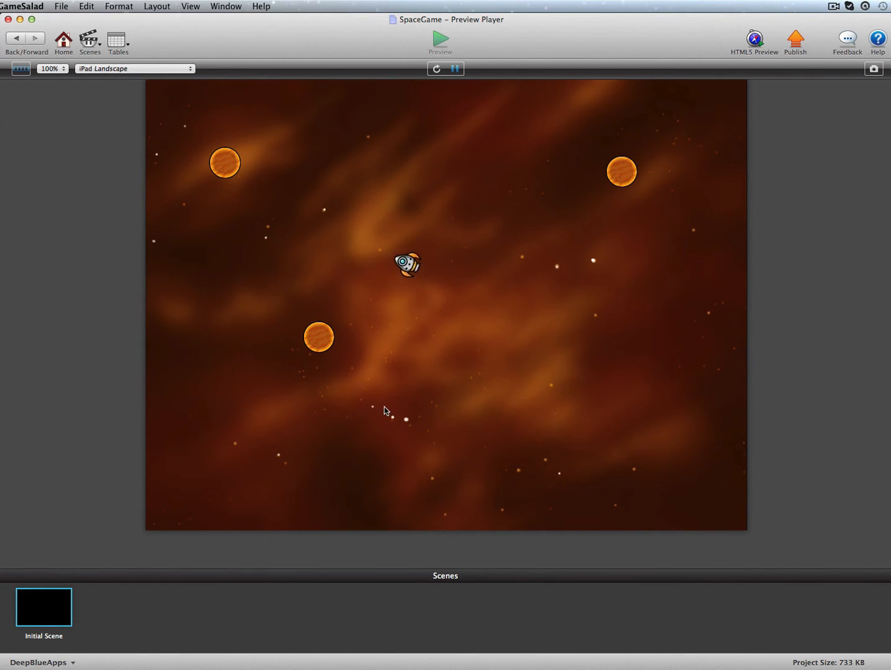
{"action": "left_click", "coordinate": [467, 406]}
{"action": "left_click", "coordinate": [368, 405]}
{"action": "left_click", "coordinate": [350, 392]}
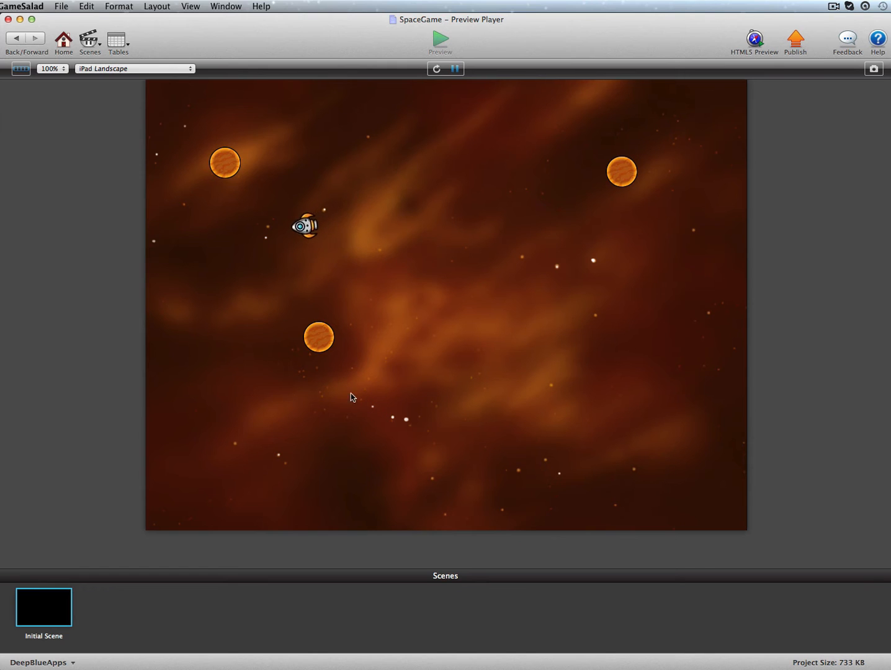
{"action": "left_click", "coordinate": [479, 406]}
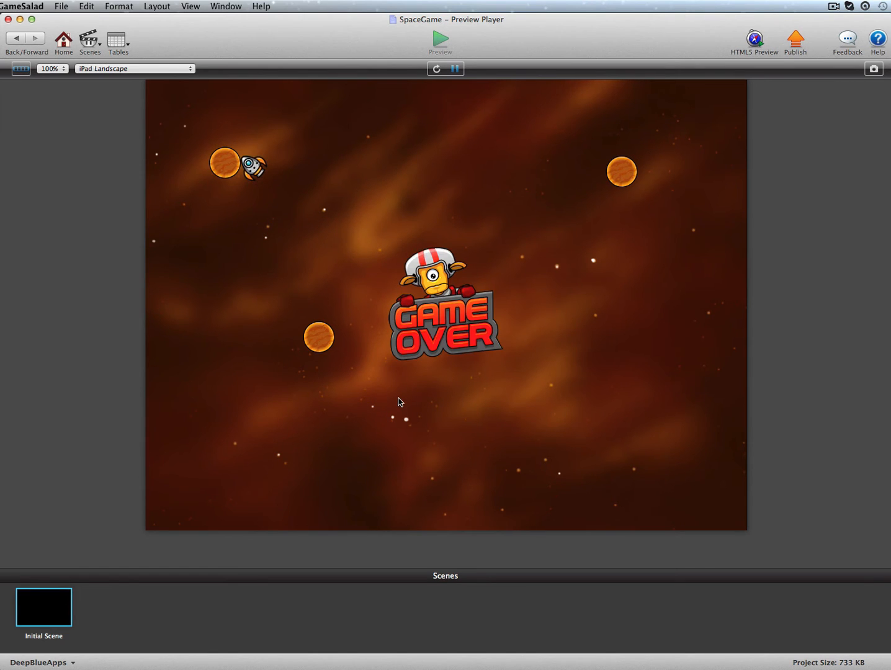
Step: Reset the game, leave the preview and review the obj_rocket001 prototype's behaviors before returning to the scene
{"action": "left_click", "coordinate": [420, 330]}
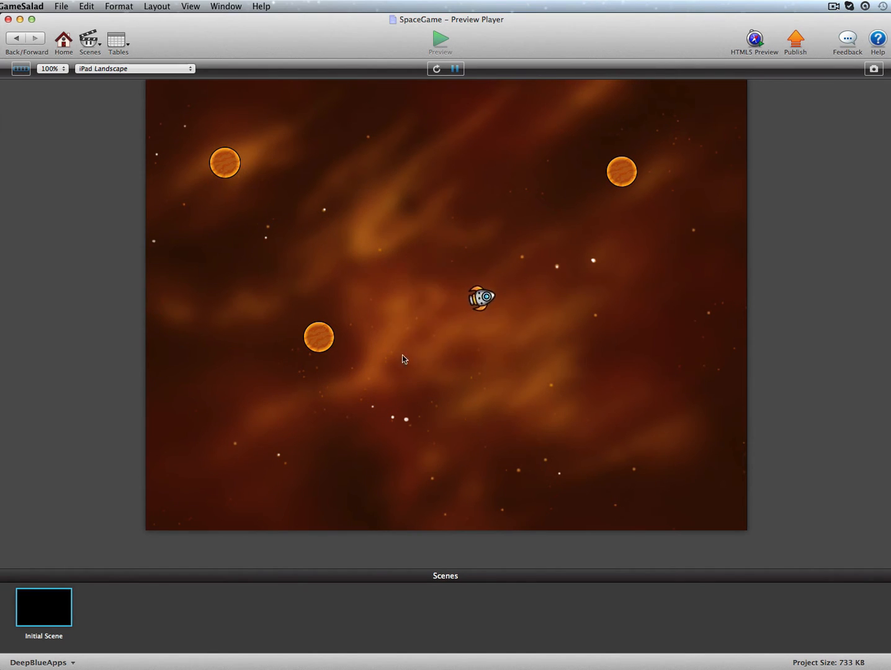
{"action": "left_click", "coordinate": [13, 38]}
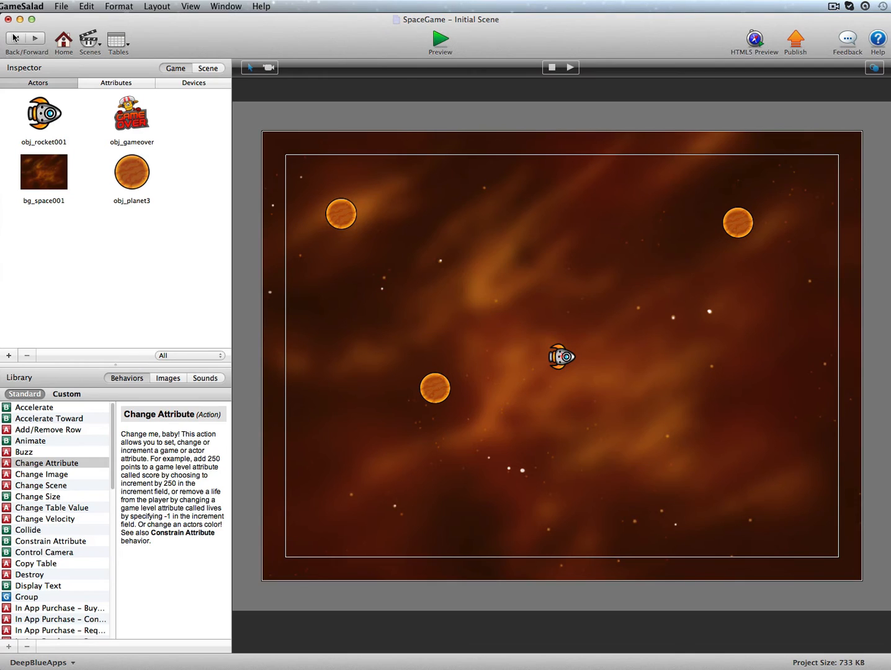
{"action": "double_click", "coordinate": [41, 116]}
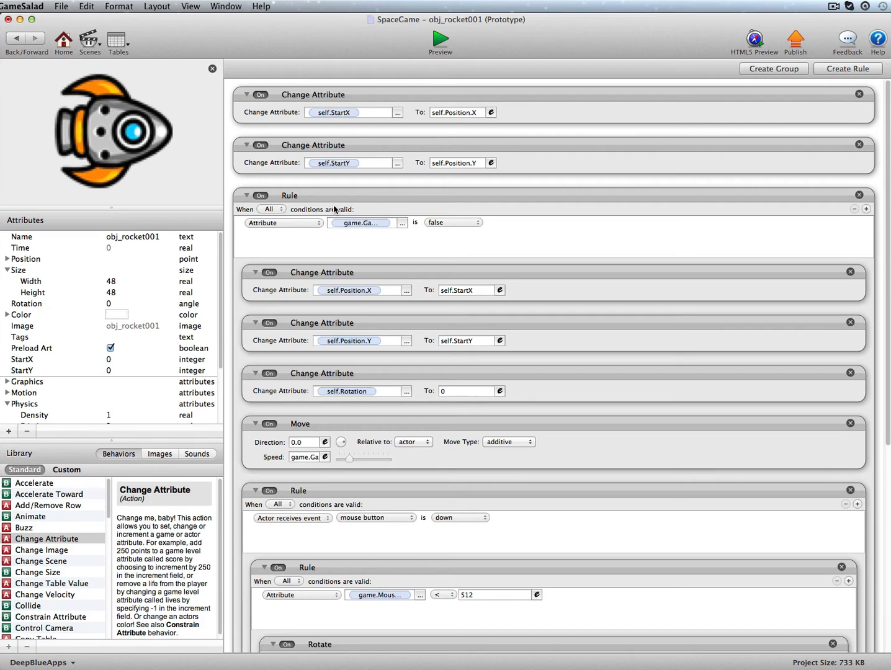
{"action": "left_click", "coordinate": [12, 39]}
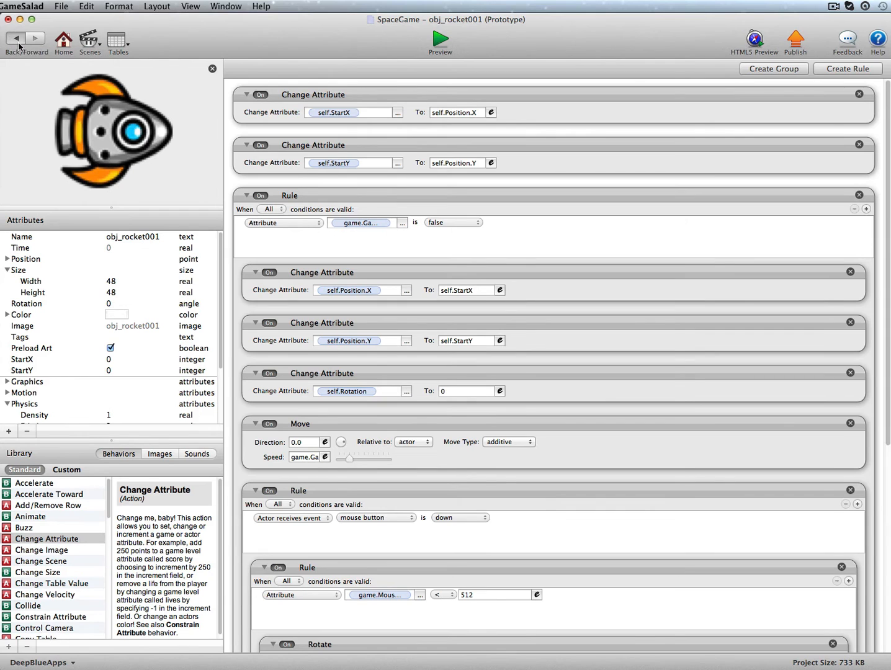
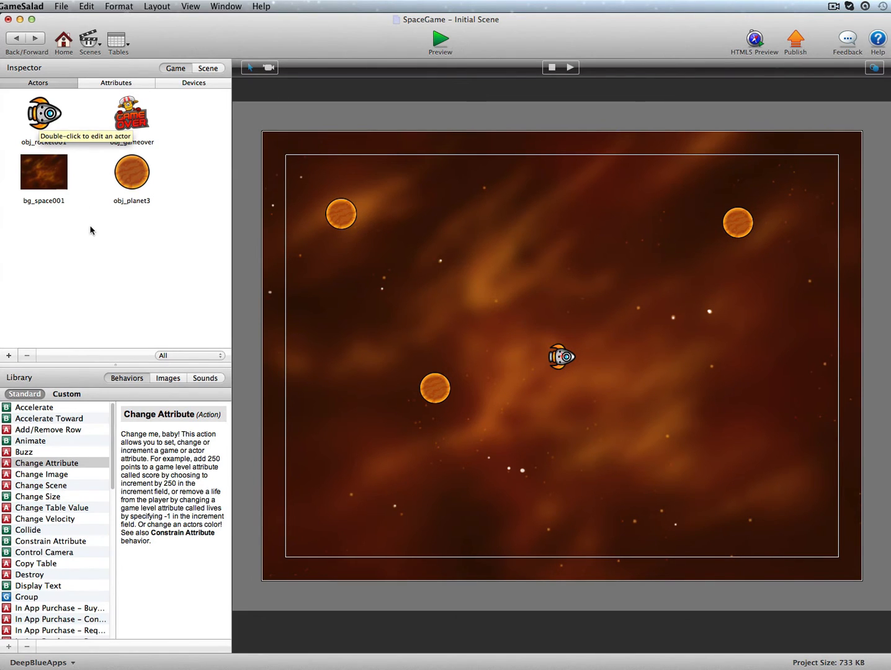
Step: Create a new actor prototype and name it Controller
{"action": "left_click", "coordinate": [9, 356]}
{"action": "left_click", "coordinate": [46, 253]}
{"action": "left_click", "coordinate": [60, 258]}
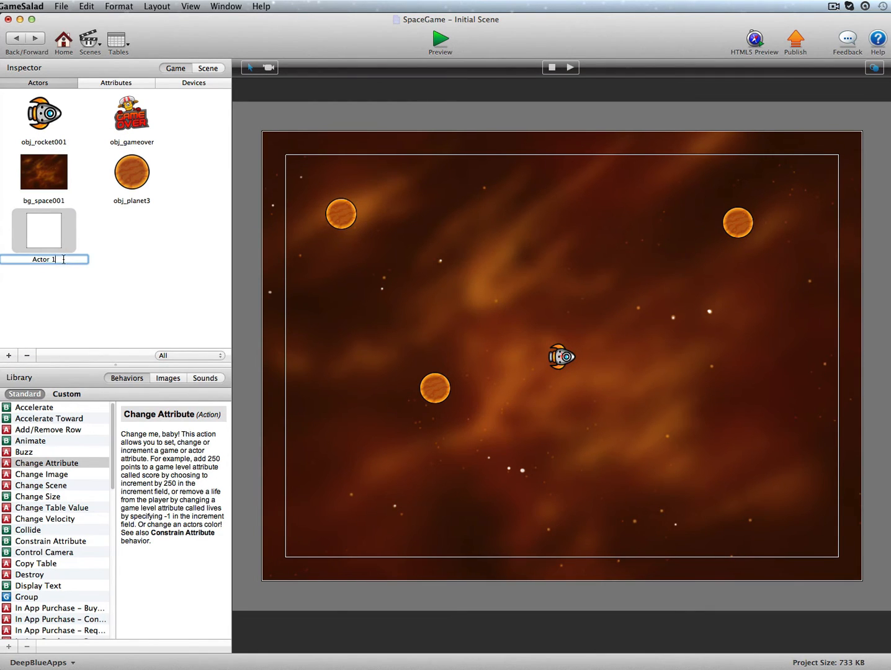
{"action": "type", "text": "Controller"}
Step: Open the Controller prototype and set its color to Carnation pink
{"action": "double_click", "coordinate": [57, 232]}
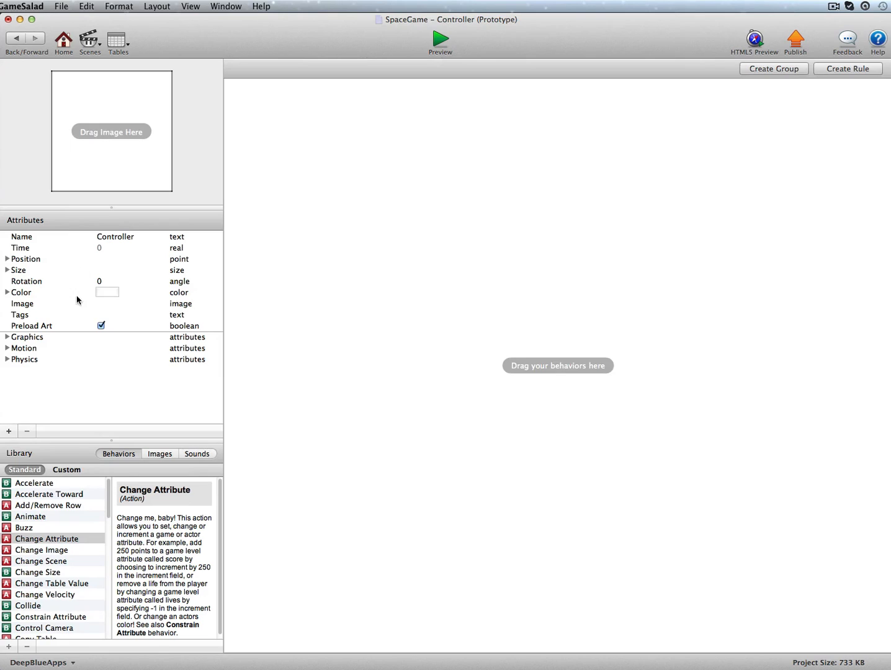
{"action": "left_click", "coordinate": [117, 293]}
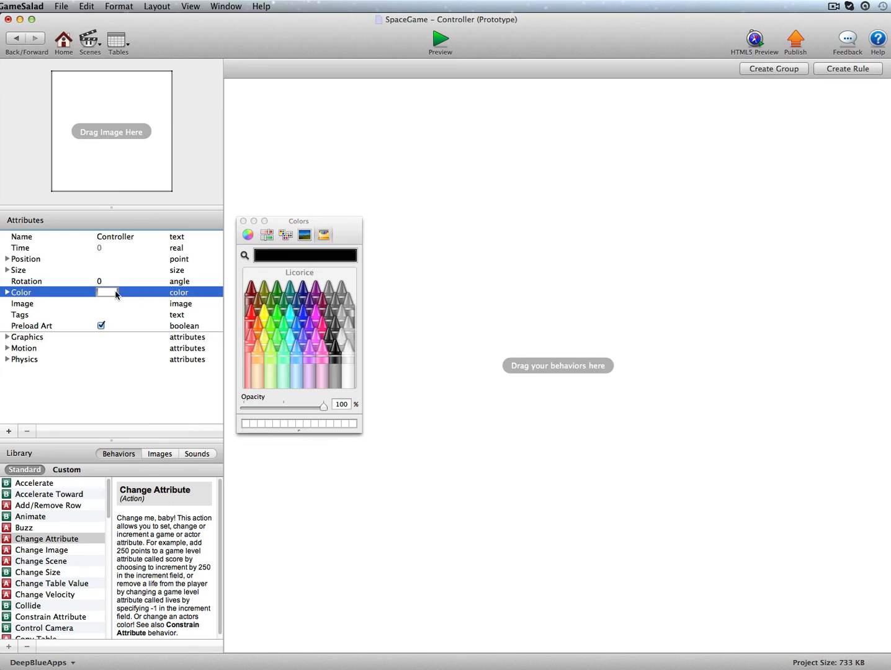
{"action": "left_click", "coordinate": [322, 364]}
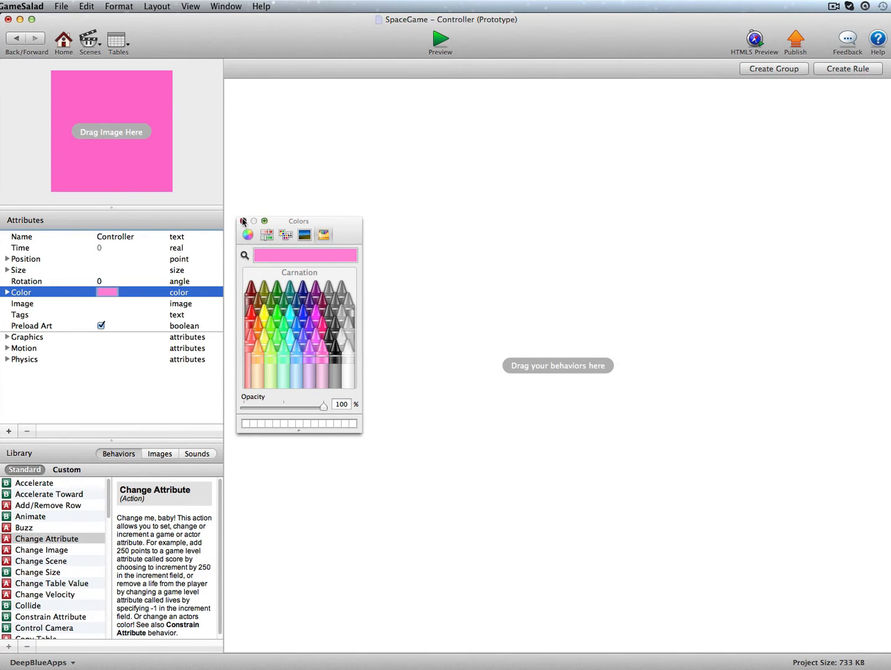
{"action": "left_click", "coordinate": [243, 221]}
Step: Set the Controller prototype's size to a width of 32 and a height of 32
{"action": "left_click", "coordinate": [6, 270]}
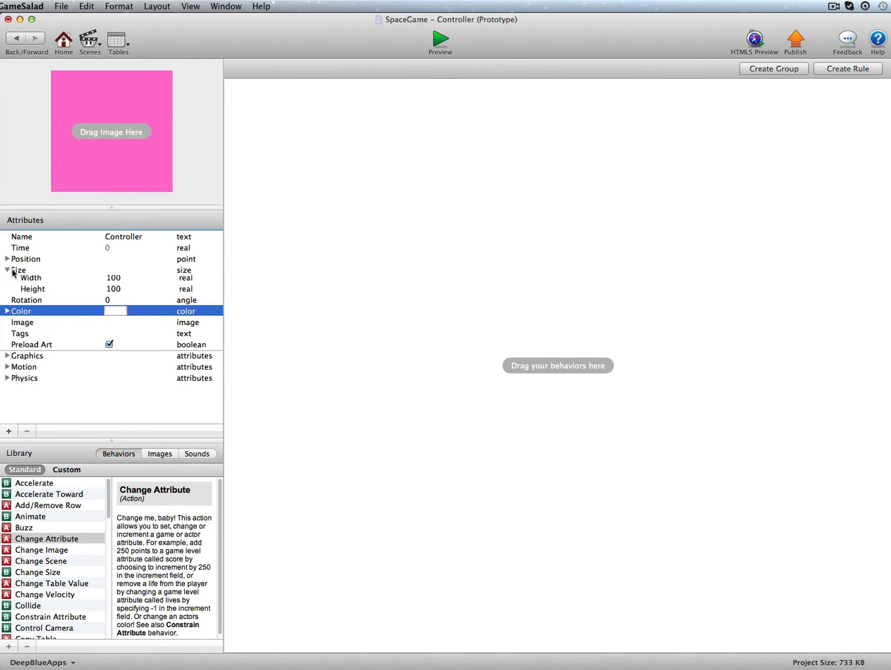
{"action": "double_click", "coordinate": [112, 280]}
{"action": "type", "text": "32"}
{"action": "key", "text": "Tab"}
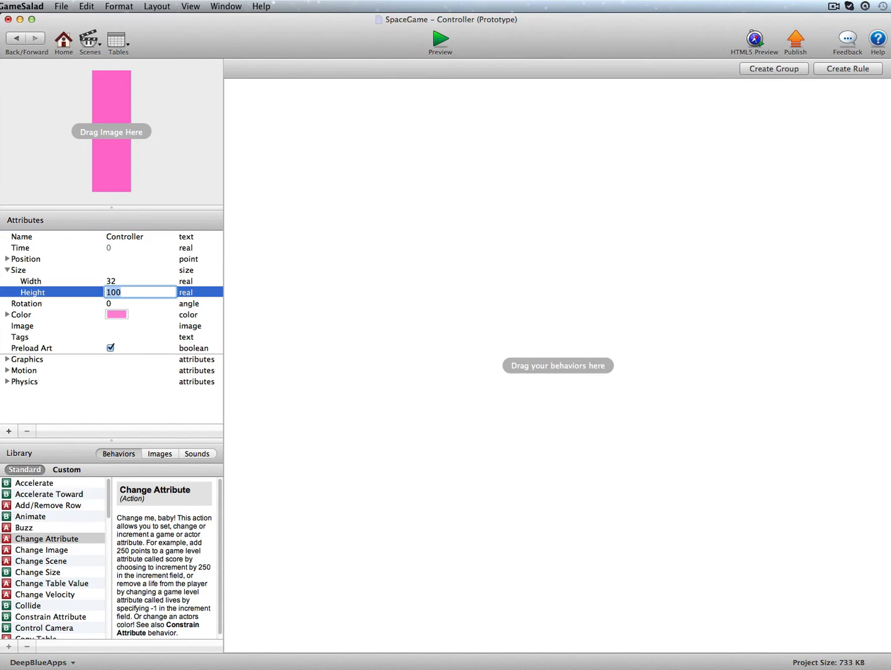
{"action": "type", "text": "32"}
{"action": "key", "text": "Tab"}
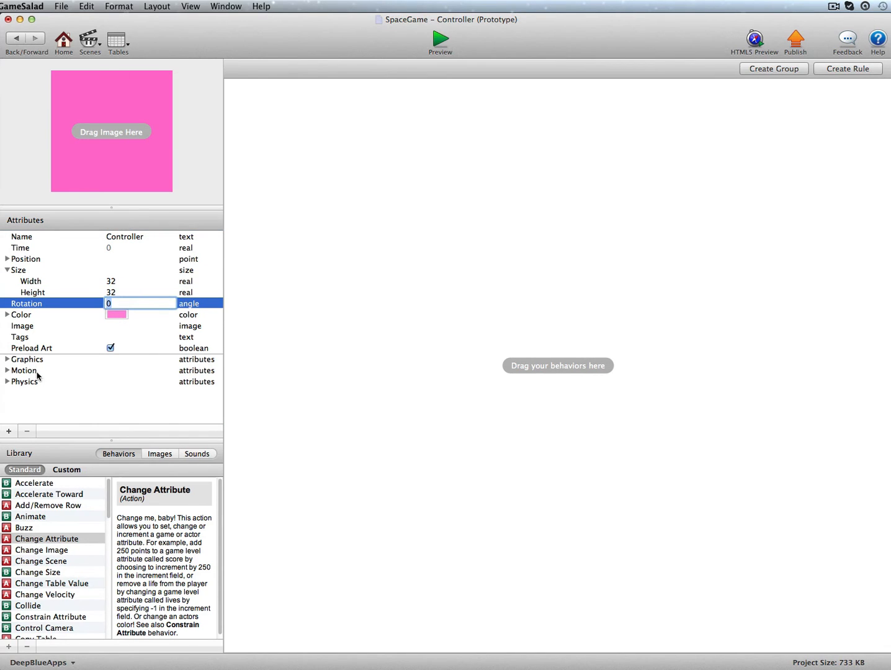
Step: In the Controller's physics attributes, turn off Movable and set Density, Friction and Bounciness to 0
{"action": "left_click", "coordinate": [7, 381]}
{"action": "scroll", "coordinate": [113, 362], "scroll_direction": "down", "scroll_amount": 3}
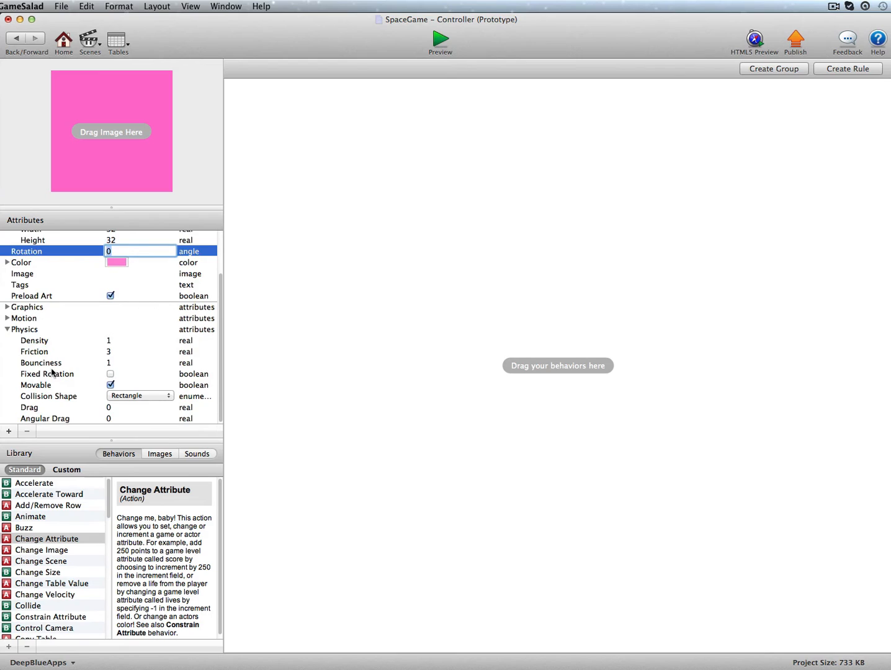
{"action": "left_click", "coordinate": [111, 386]}
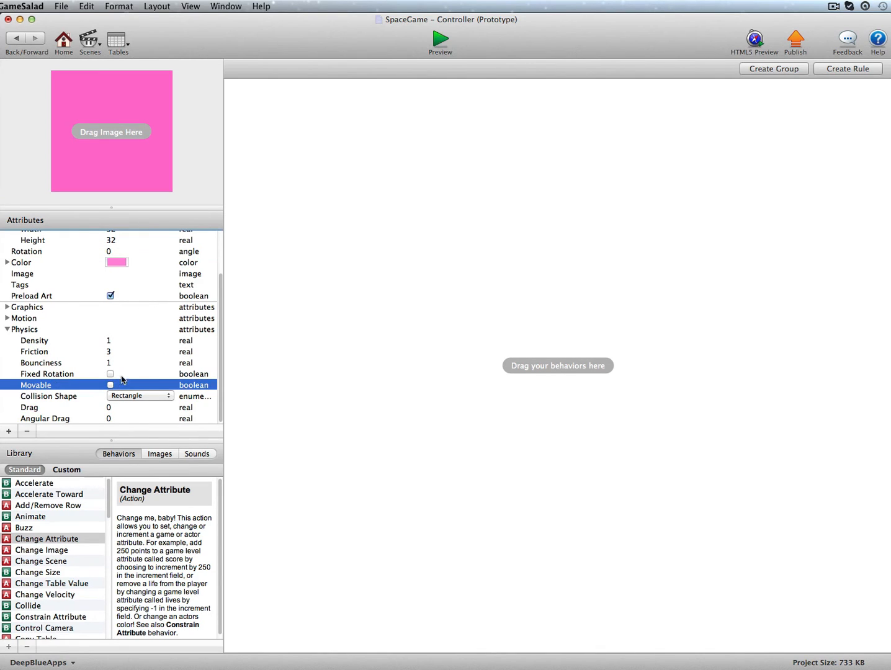
{"action": "left_click", "coordinate": [109, 342]}
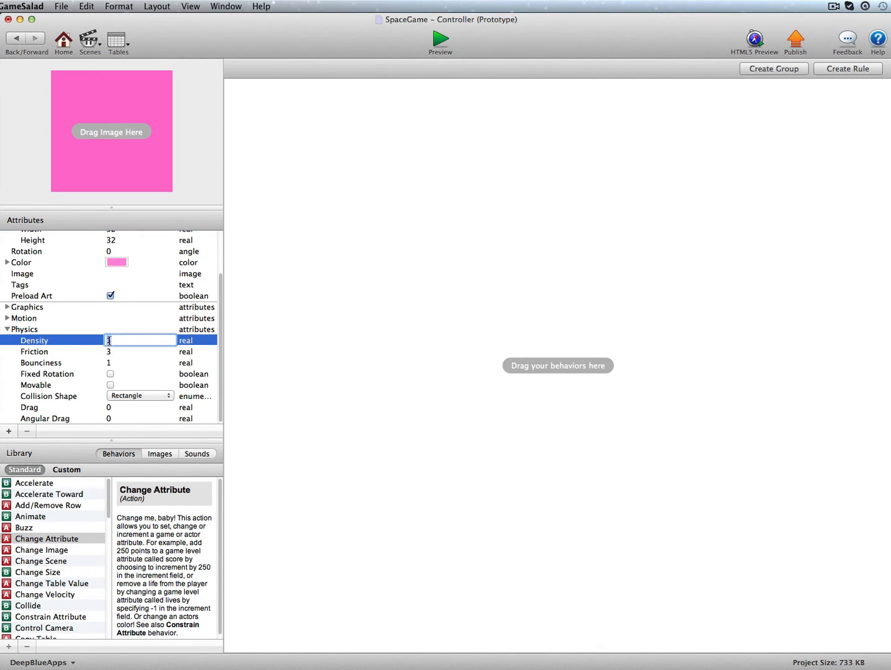
{"action": "type", "text": "0"}
{"action": "left_click", "coordinate": [109, 352]}
{"action": "type", "text": "0"}
{"action": "left_click", "coordinate": [109, 362]}
{"action": "type", "text": "0"}
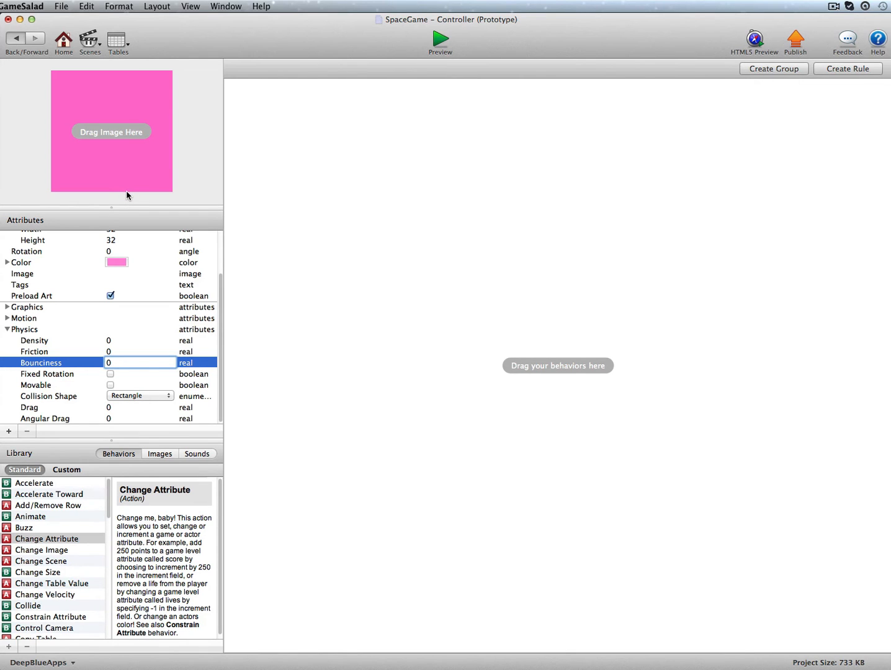
Step: Return to the initial scene and save the project
{"action": "left_click", "coordinate": [82, 38]}
{"action": "left_click", "coordinate": [61, 6]}
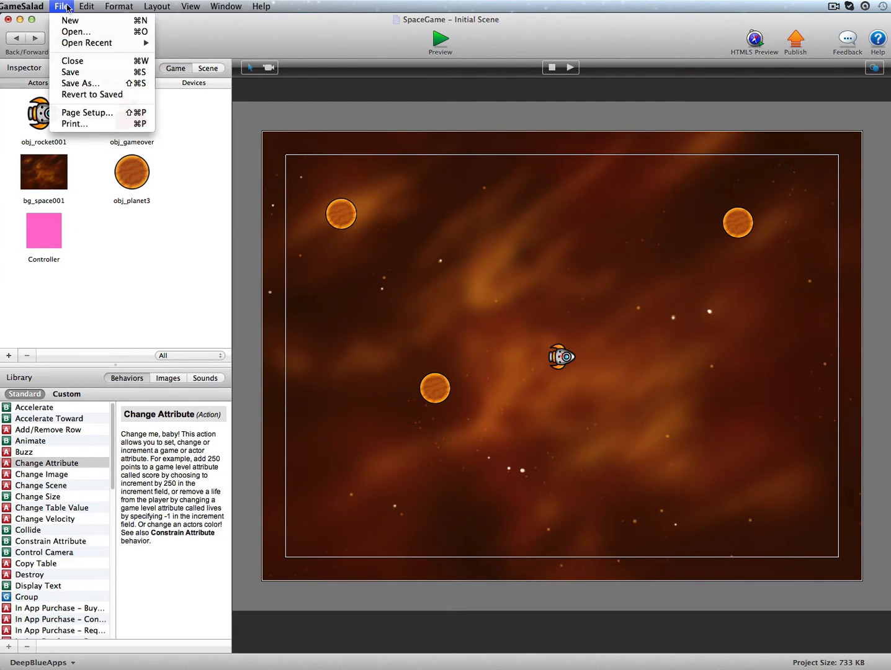
{"action": "left_click", "coordinate": [74, 72]}
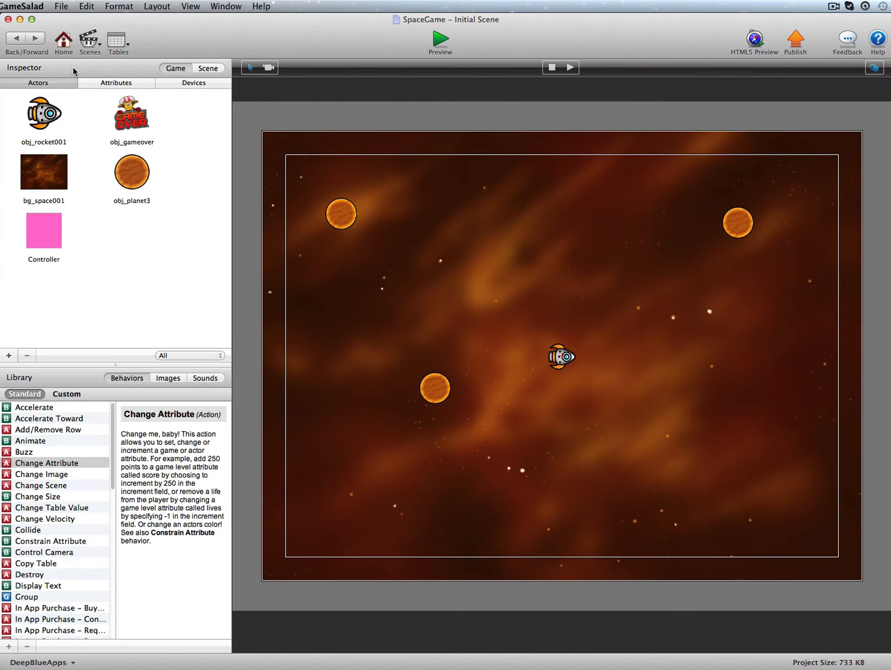
Step: Select the scene's Background layer and place a Controller actor just outside the scene's lower-left corner
{"action": "left_click", "coordinate": [192, 70]}
{"action": "left_click", "coordinate": [129, 85]}
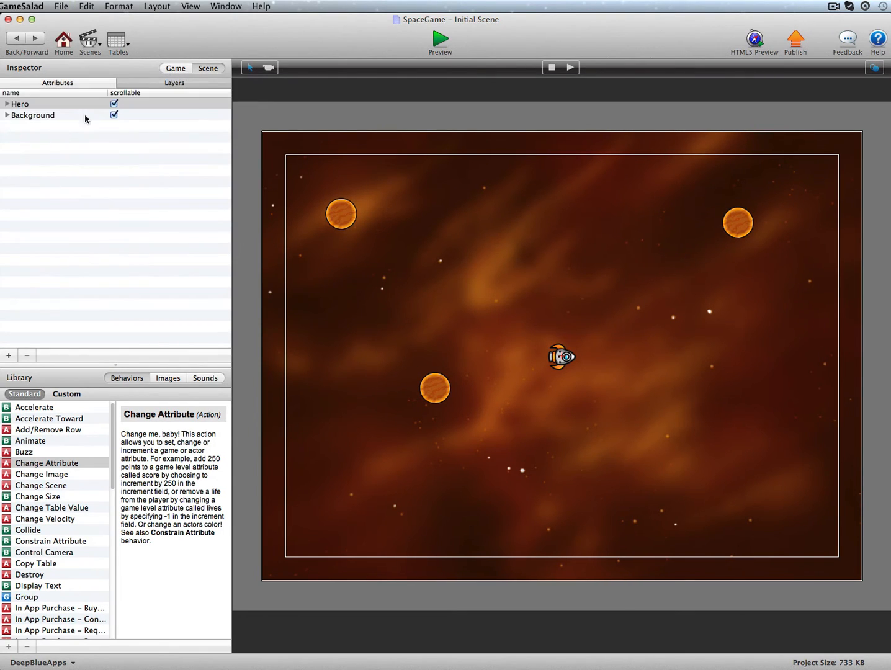
{"action": "left_click", "coordinate": [30, 117]}
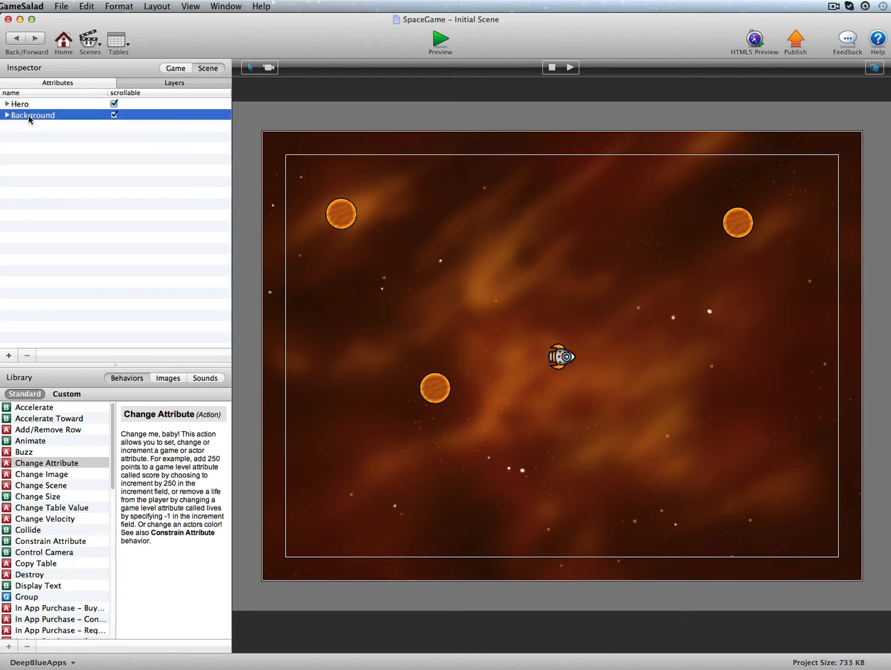
{"action": "left_click", "coordinate": [171, 72]}
{"action": "left_click_drag", "start_coordinate": [43, 230], "coordinate": [265, 587]}
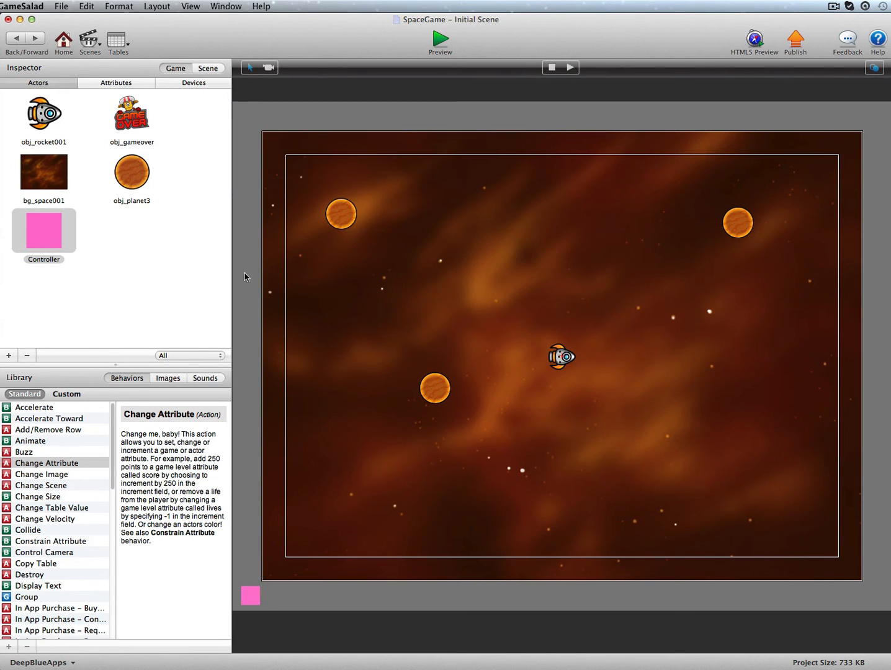
Step: In the obj_gameover prototype's physics attributes, set Density, Friction and Bounciness to 0 and turn off Movable
{"action": "double_click", "coordinate": [122, 113]}
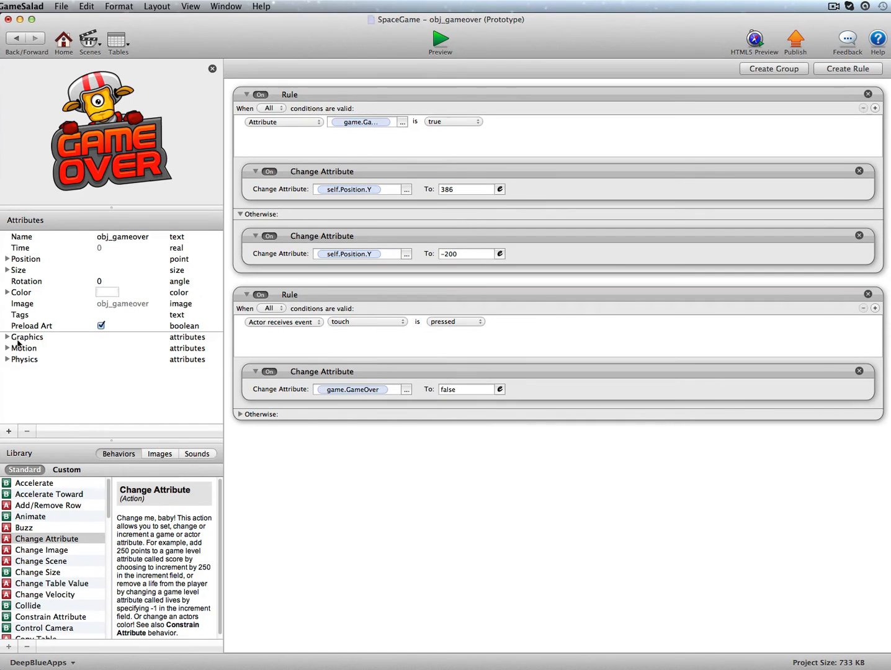
{"action": "left_click", "coordinate": [8, 360]}
{"action": "scroll", "coordinate": [71, 374], "scroll_direction": "down", "scroll_amount": 1}
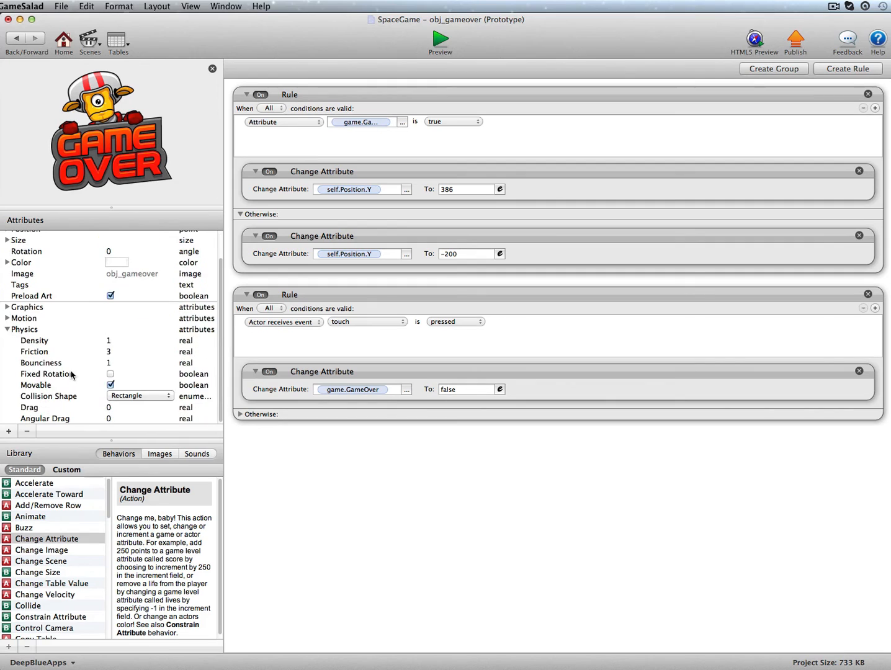
{"action": "left_click", "coordinate": [110, 340]}
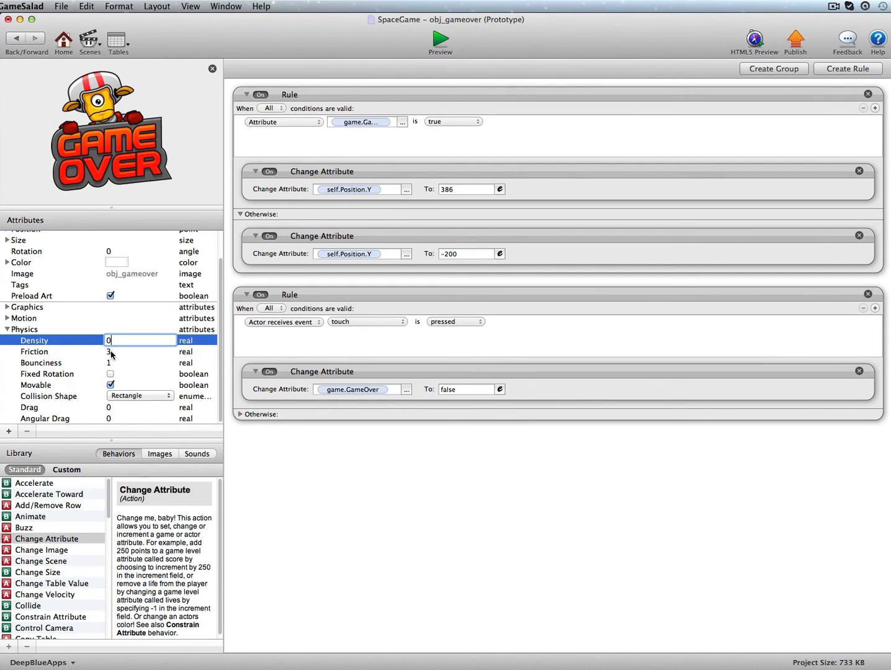
{"action": "type", "text": "0"}
{"action": "key", "text": "Tab"}
{"action": "type", "text": "0"}
{"action": "key", "text": "Tab"}
{"action": "type", "text": "0"}
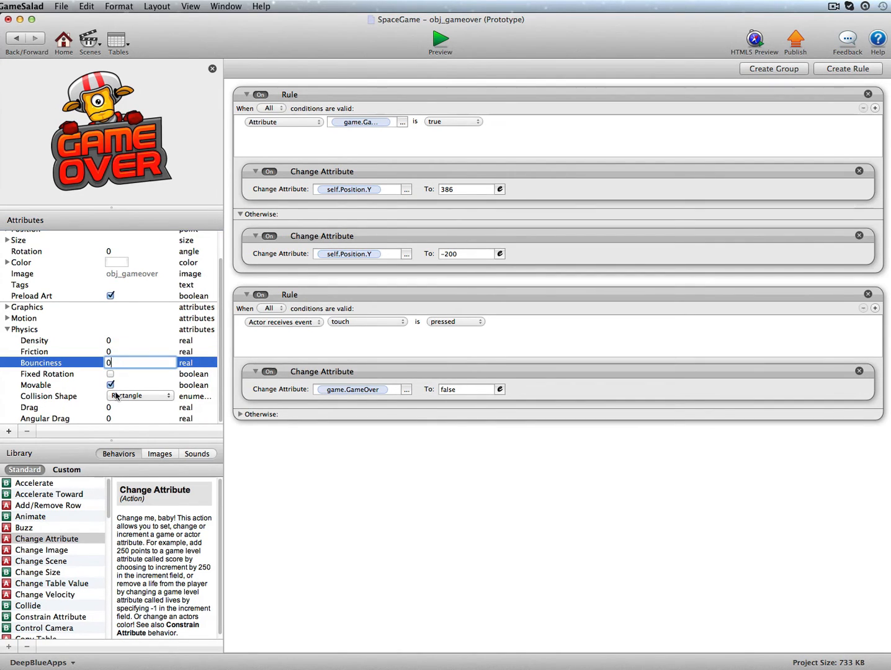
{"action": "left_click", "coordinate": [110, 385]}
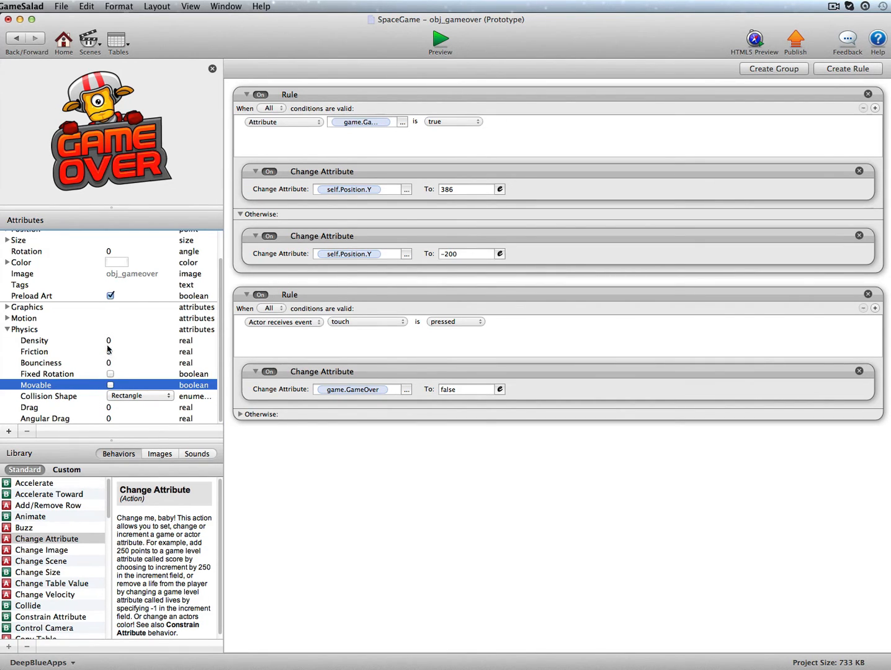
{"action": "left_click", "coordinate": [17, 40]}
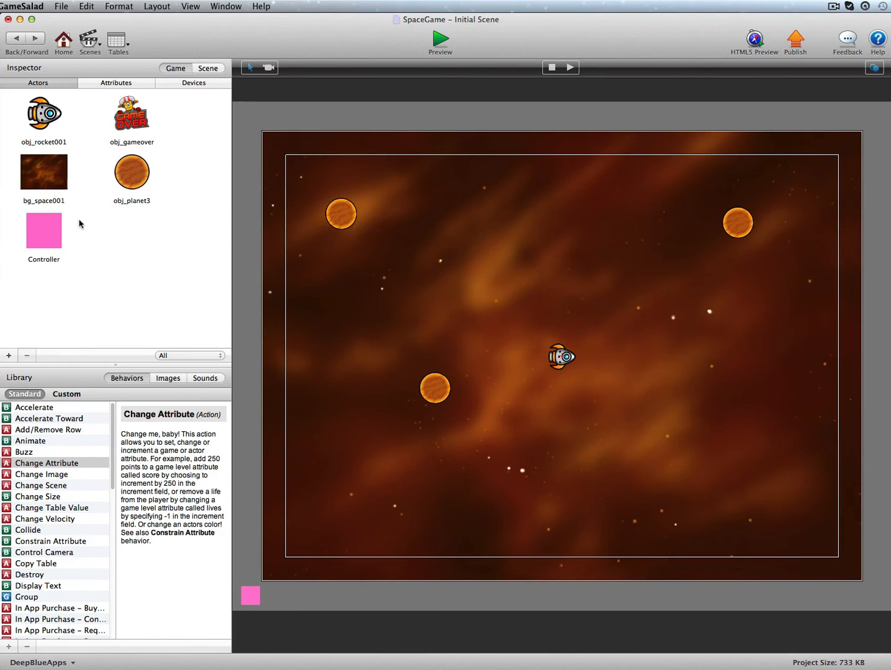
Step: In the bg_space001 prototype's physics attributes, set Density, Friction and Bounciness to 0 and turn off Movable
{"action": "double_click", "coordinate": [57, 162]}
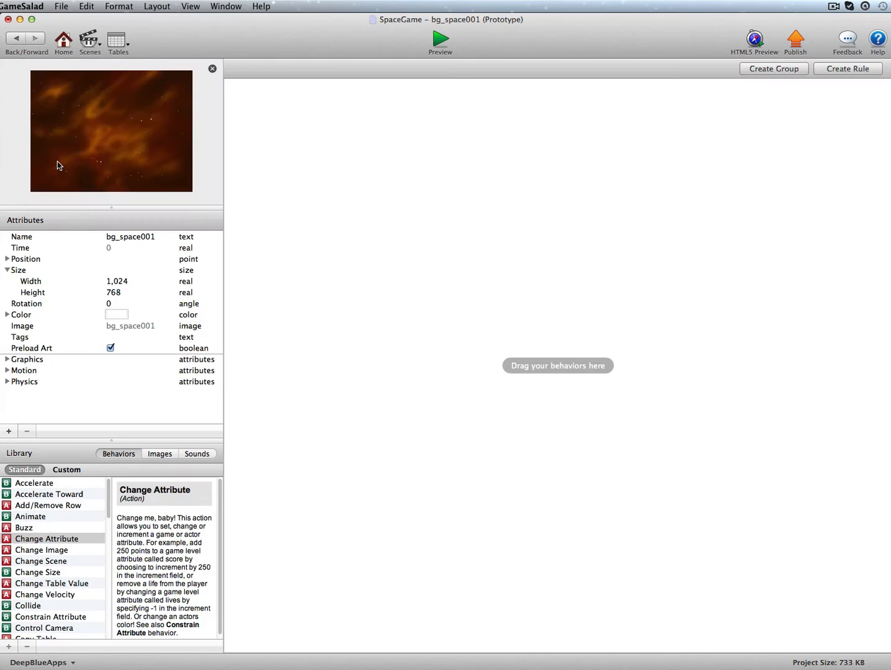
{"action": "left_click", "coordinate": [8, 382]}
{"action": "scroll", "coordinate": [79, 377], "scroll_direction": "down", "scroll_amount": 3}
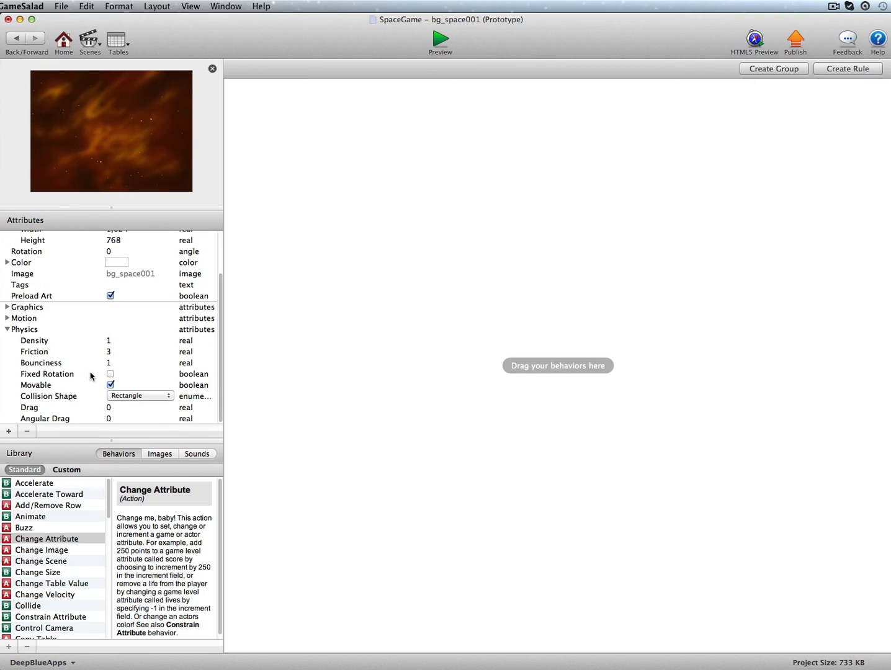
{"action": "double_click", "coordinate": [109, 341]}
{"action": "type", "text": "0"}
{"action": "double_click", "coordinate": [109, 351]}
{"action": "type", "text": "0"}
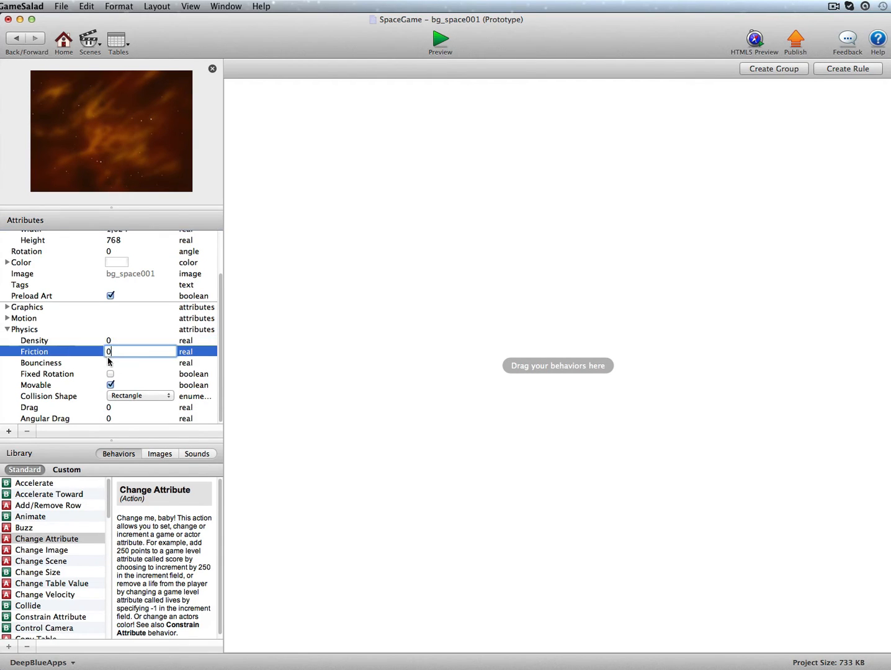
{"action": "double_click", "coordinate": [109, 363]}
{"action": "type", "text": "0"}
{"action": "left_click", "coordinate": [111, 385]}
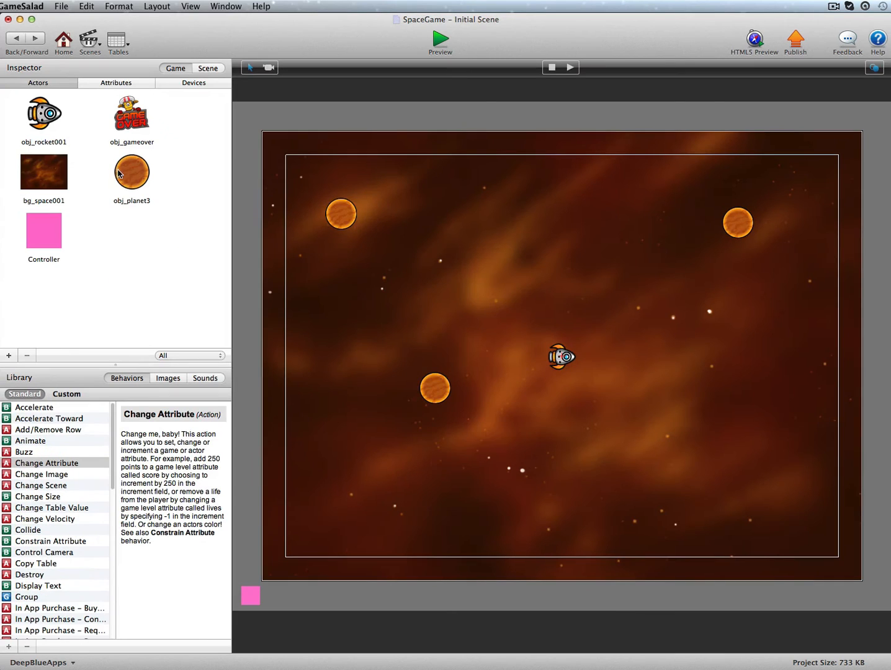
Step: Create a rule in the Controller prototype with the condition that the attribute game.GameOver is false
{"action": "double_click", "coordinate": [40, 231]}
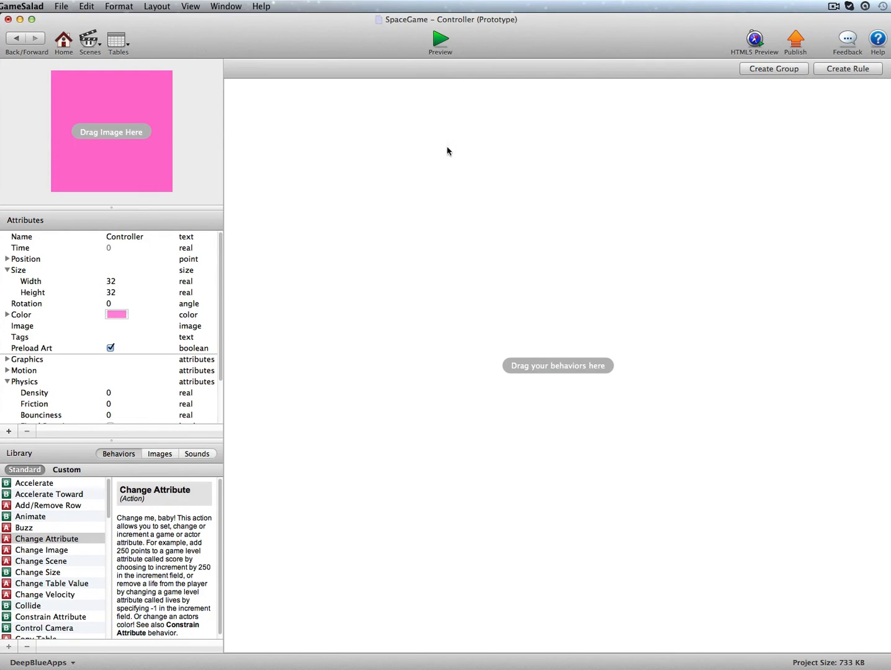
{"action": "left_click", "coordinate": [865, 69]}
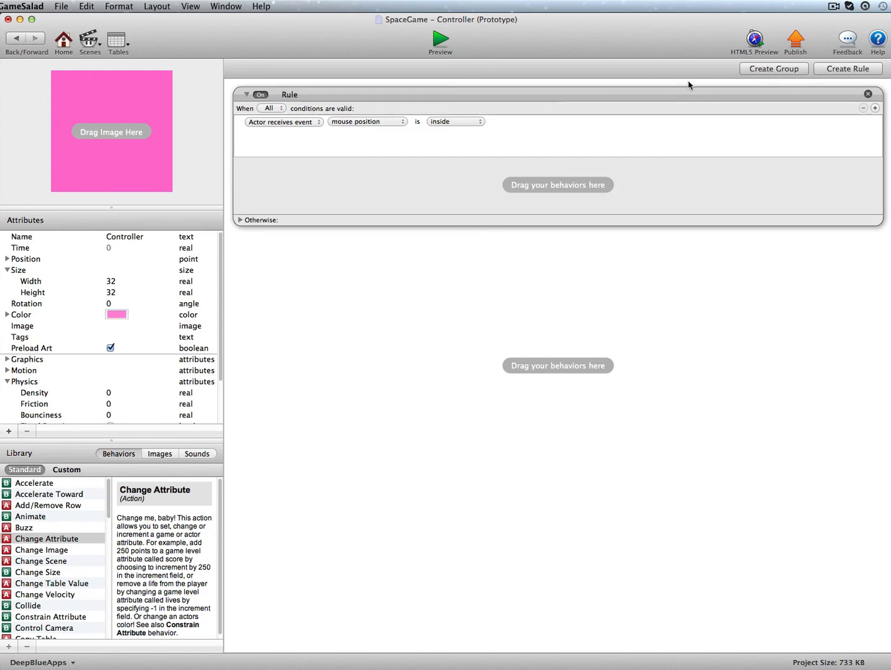
{"action": "left_click", "coordinate": [288, 123]}
{"action": "left_click", "coordinate": [290, 131]}
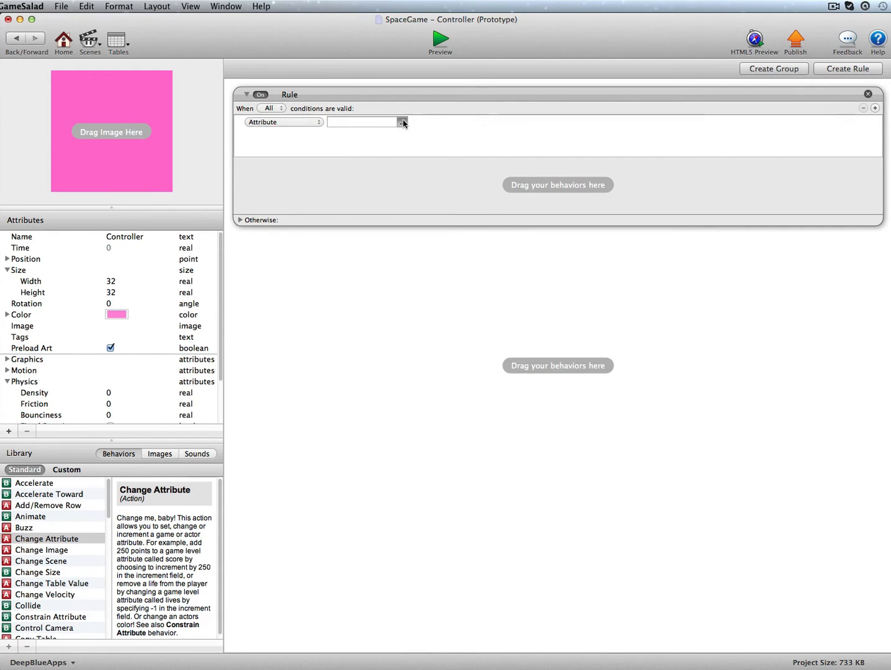
{"action": "left_click", "coordinate": [402, 122]}
{"action": "scroll", "coordinate": [505, 180], "scroll_direction": "down", "scroll_amount": 5}
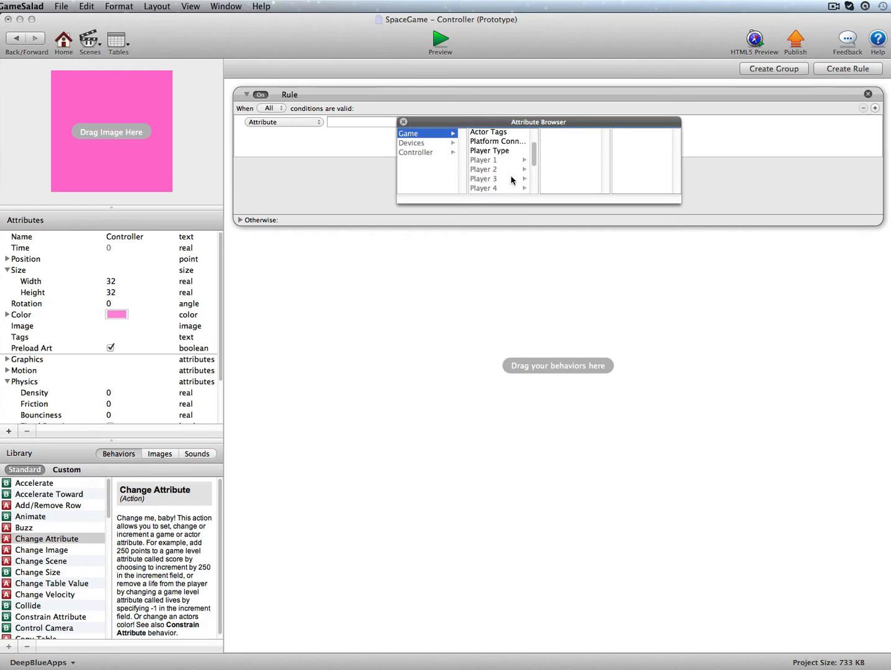
{"action": "double_click", "coordinate": [490, 180]}
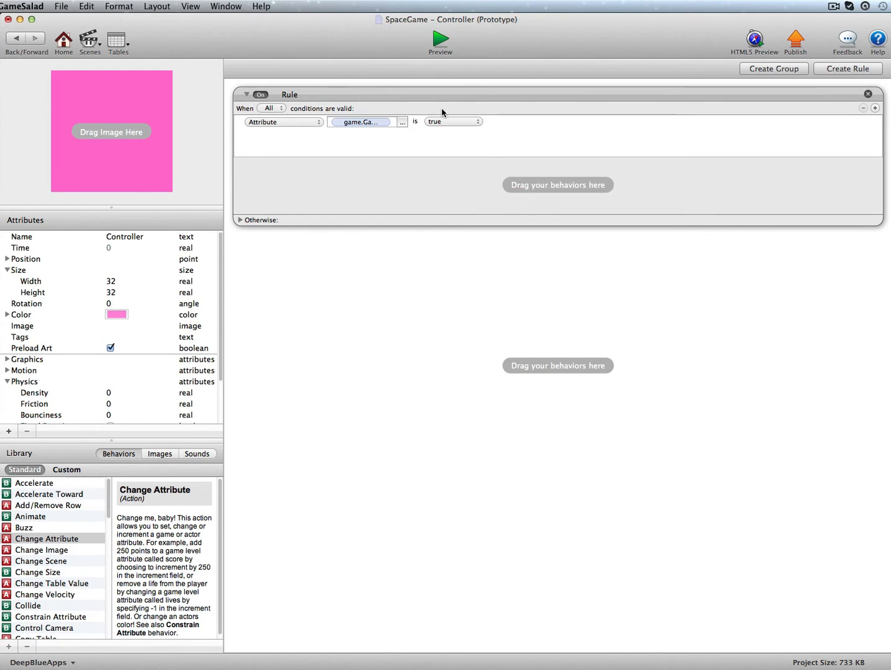
{"action": "left_click", "coordinate": [443, 121]}
{"action": "left_click", "coordinate": [443, 113]}
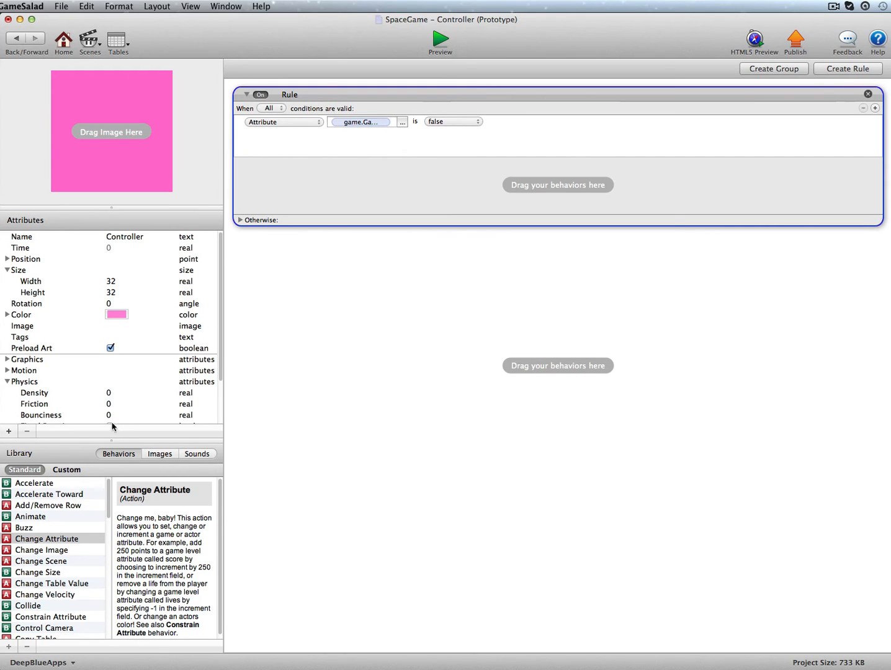
Step: Add a Change Attribute behavior to the Controller's rule that sets game.GameSpeed to 100
{"action": "left_click_drag", "start_coordinate": [53, 537], "coordinate": [314, 184]}
{"action": "left_click", "coordinate": [405, 188]}
{"action": "left_click", "coordinate": [412, 200]}
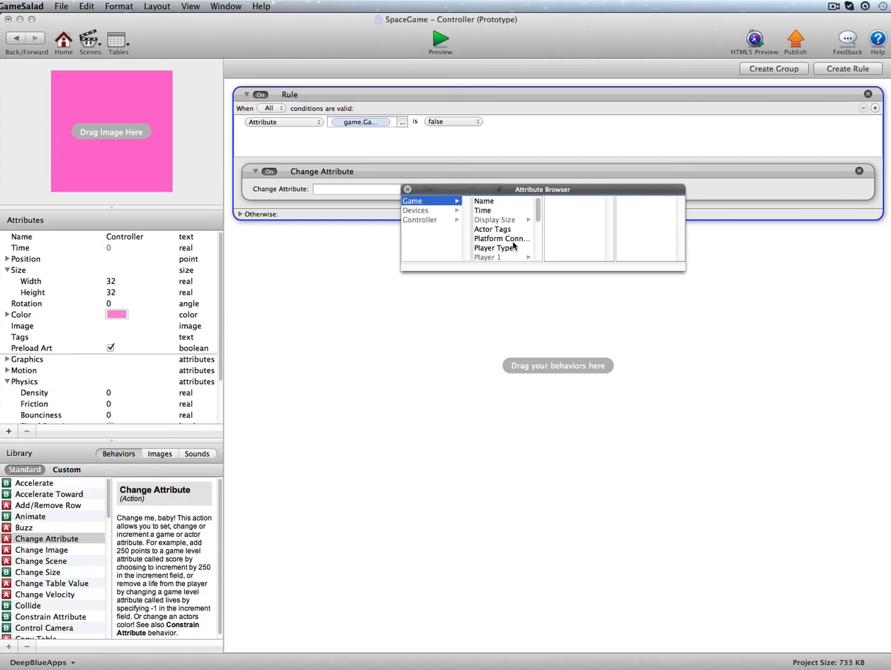
{"action": "scroll", "coordinate": [506, 247], "scroll_direction": "down", "scroll_amount": 3}
{"action": "left_click", "coordinate": [505, 256]}
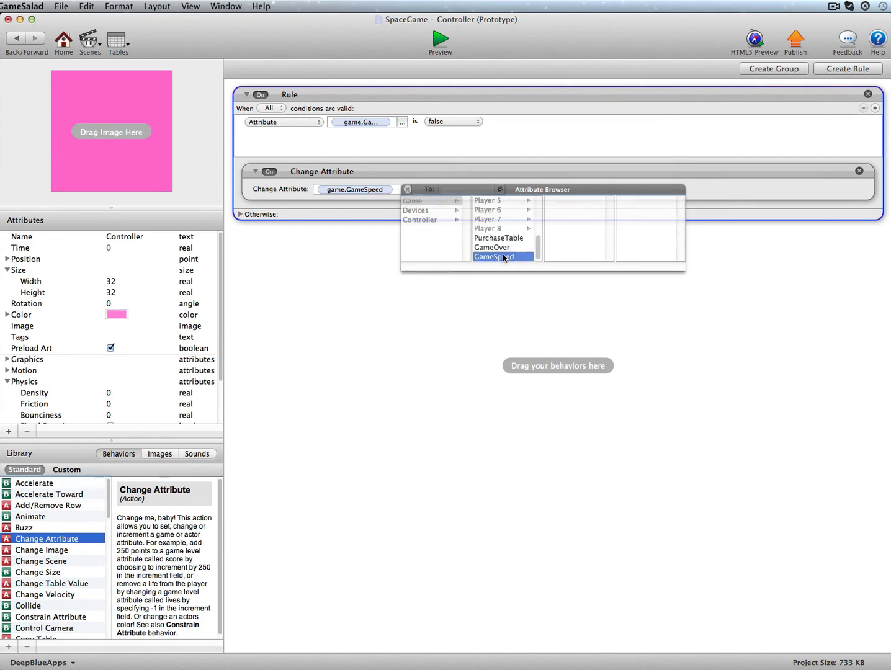
{"action": "left_click", "coordinate": [467, 189]}
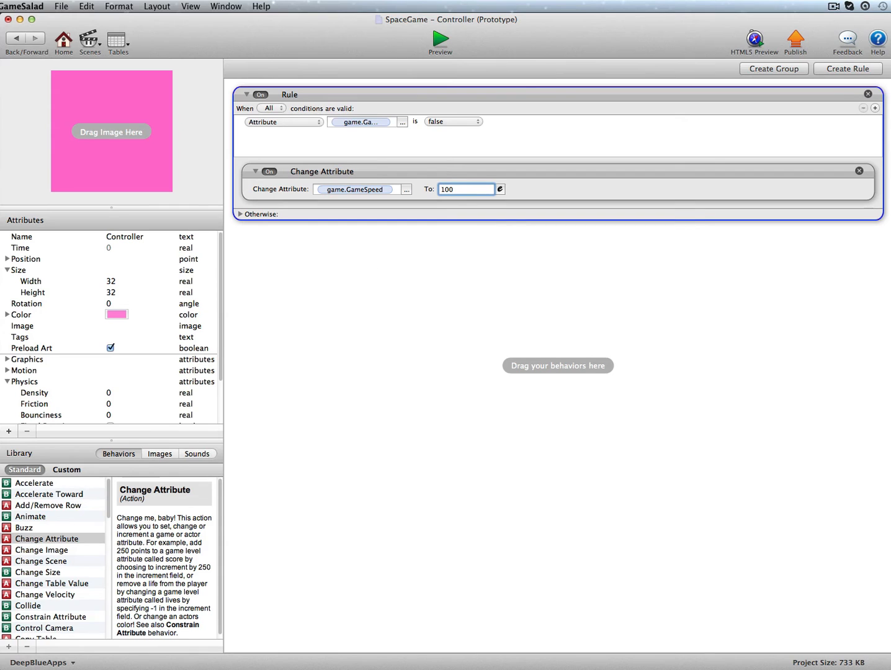
Step: Add a Timer below the Change Attribute in the rule, running every 1 second with Run to Completion enabled
{"action": "scroll", "coordinate": [62, 573], "scroll_direction": "down", "scroll_amount": 10}
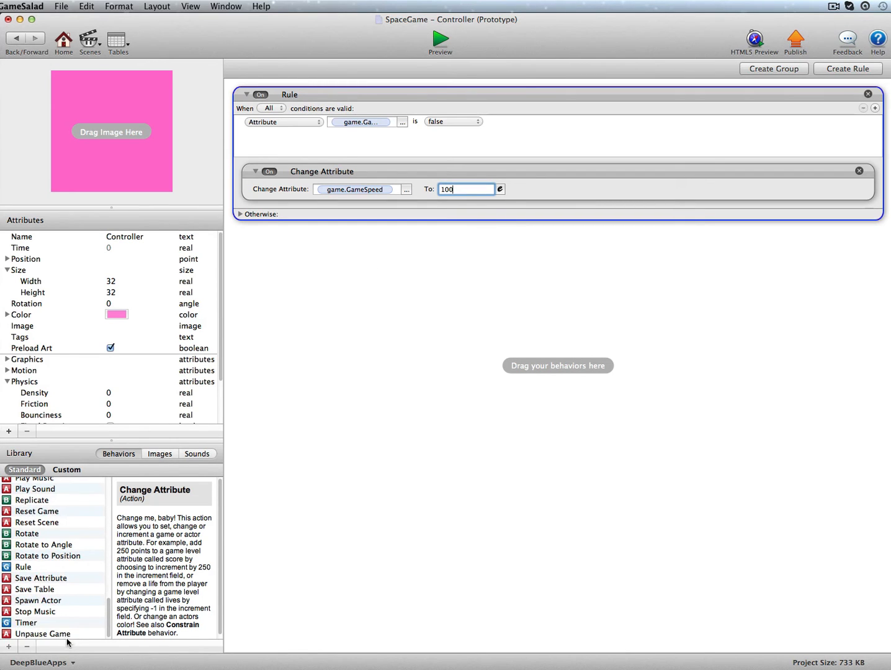
{"action": "left_click", "coordinate": [65, 622]}
{"action": "left_click_drag", "start_coordinate": [147, 518], "coordinate": [290, 221]}
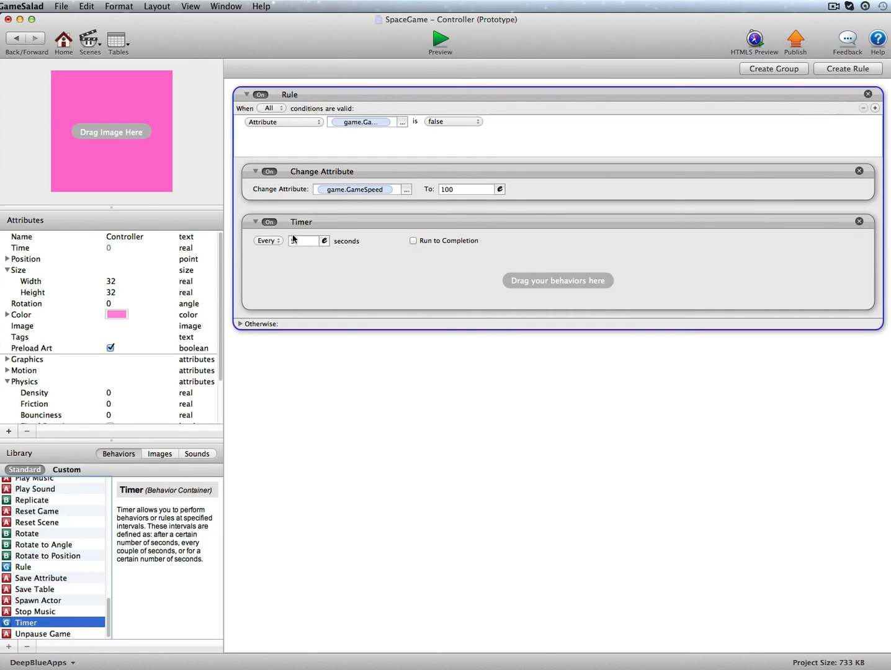
{"action": "left_click", "coordinate": [293, 240]}
{"action": "type", "text": "1"}
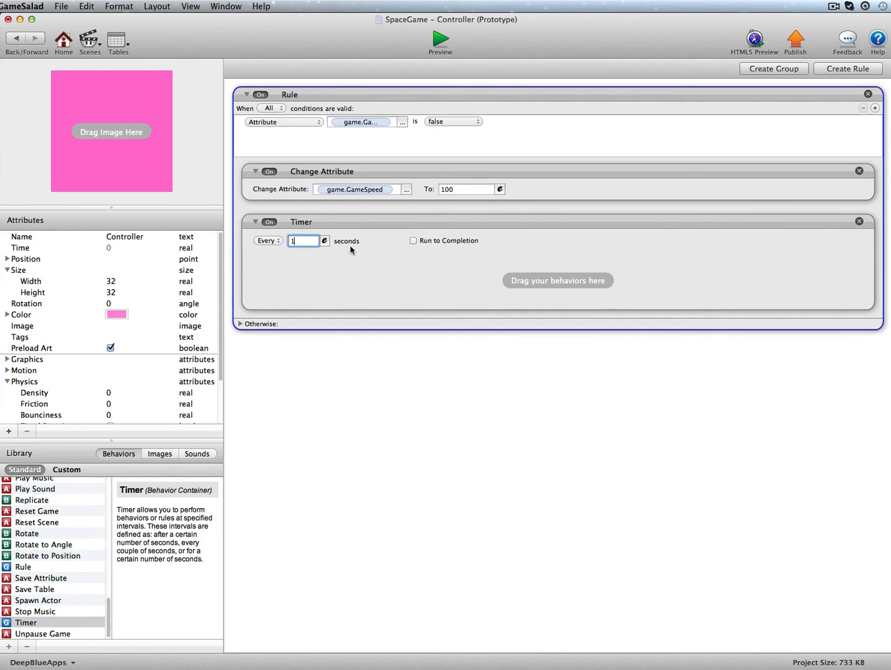
{"action": "left_click", "coordinate": [412, 240]}
Step: Add a Change Attribute behavior inside the Timer that targets game.GameSpeed
{"action": "scroll", "coordinate": [59, 530], "scroll_direction": "up", "scroll_amount": 10}
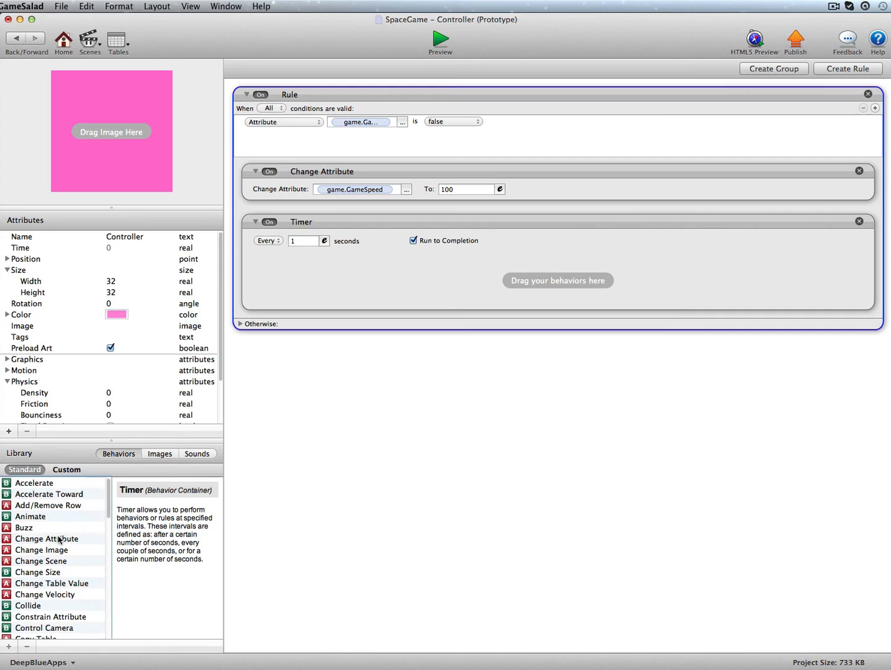
{"action": "left_click_drag", "start_coordinate": [59, 537], "coordinate": [329, 285]}
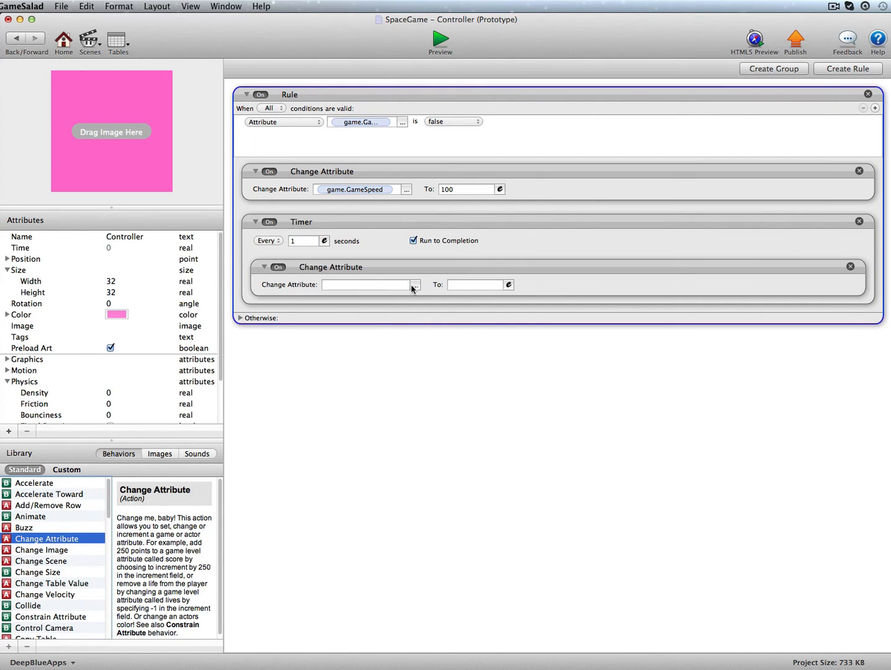
{"action": "left_click", "coordinate": [411, 285]}
{"action": "left_click", "coordinate": [420, 298]}
{"action": "scroll", "coordinate": [499, 328], "scroll_direction": "down", "scroll_amount": 5}
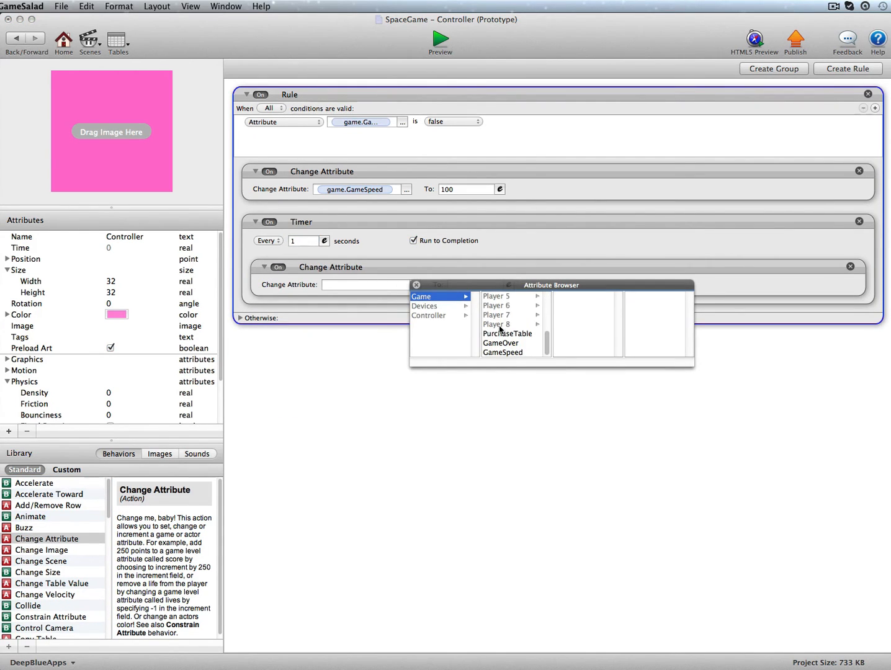
{"action": "double_click", "coordinate": [510, 353]}
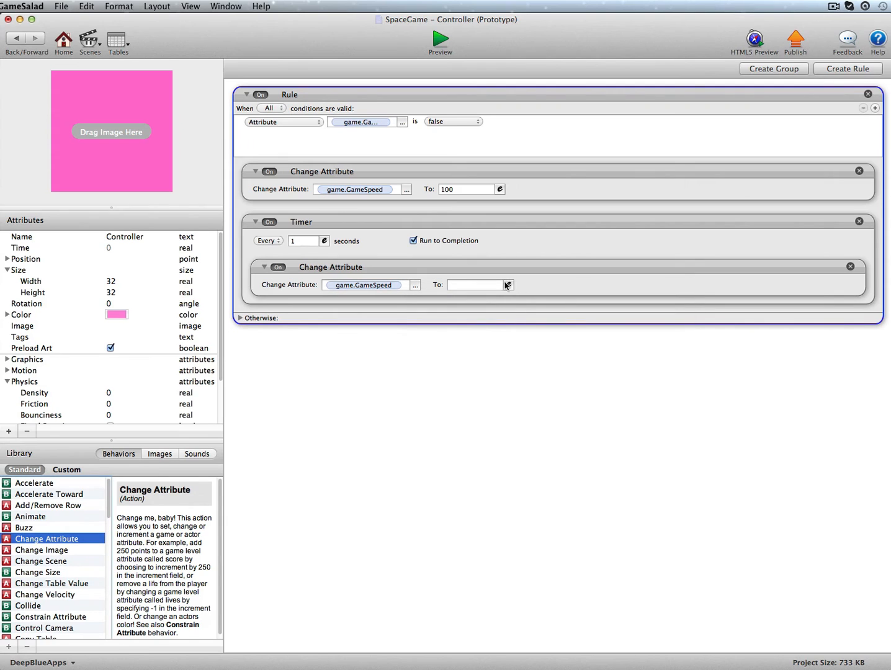
Step: Set the Timer's Change Attribute value to the expression game.GameSpeed+10
{"action": "left_click", "coordinate": [507, 285]}
{"action": "left_click", "coordinate": [456, 302]}
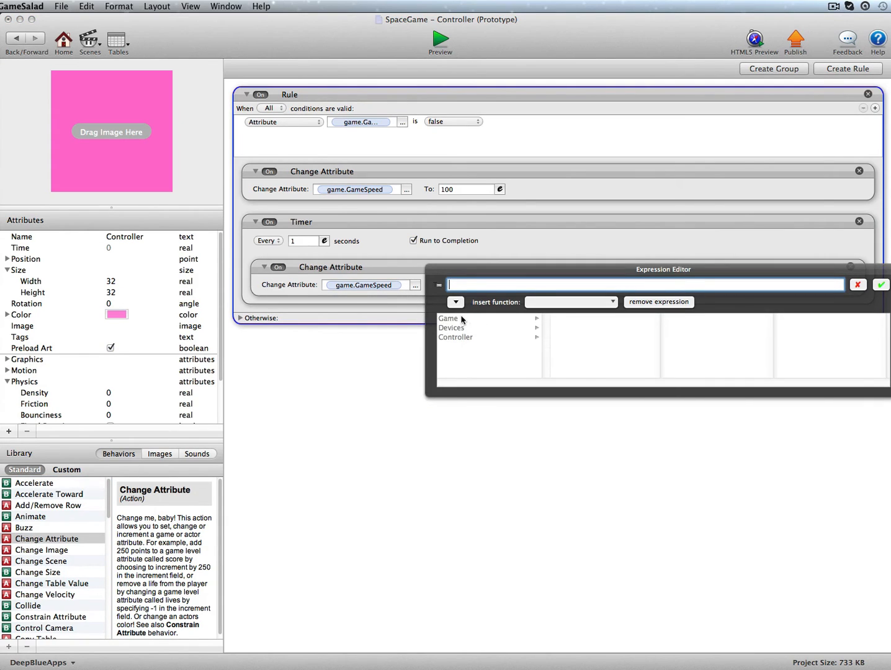
{"action": "left_click", "coordinate": [461, 319]}
{"action": "scroll", "coordinate": [561, 340], "scroll_direction": "down", "scroll_amount": 5}
{"action": "double_click", "coordinate": [571, 373]}
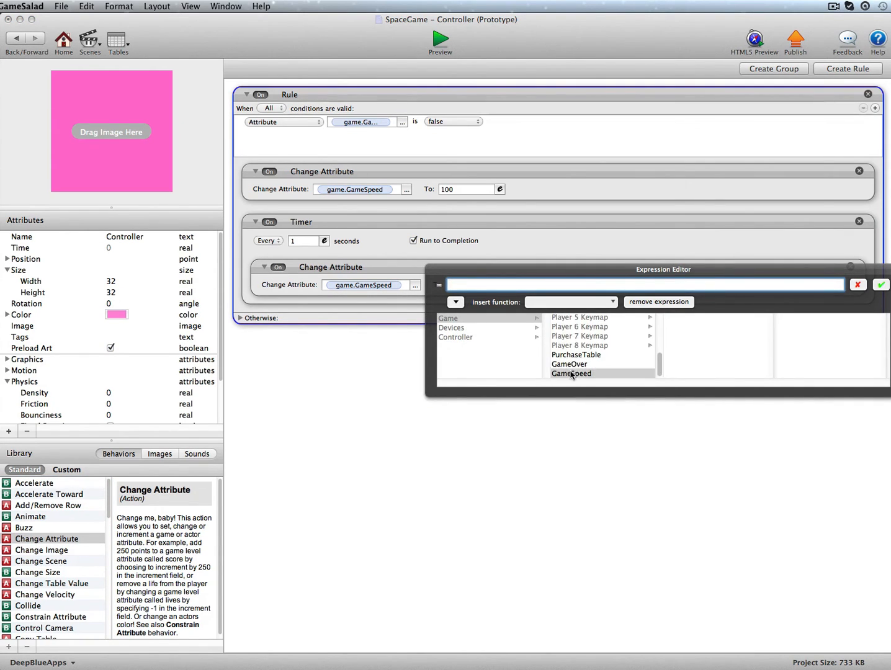
{"action": "type", "text": "+10"}
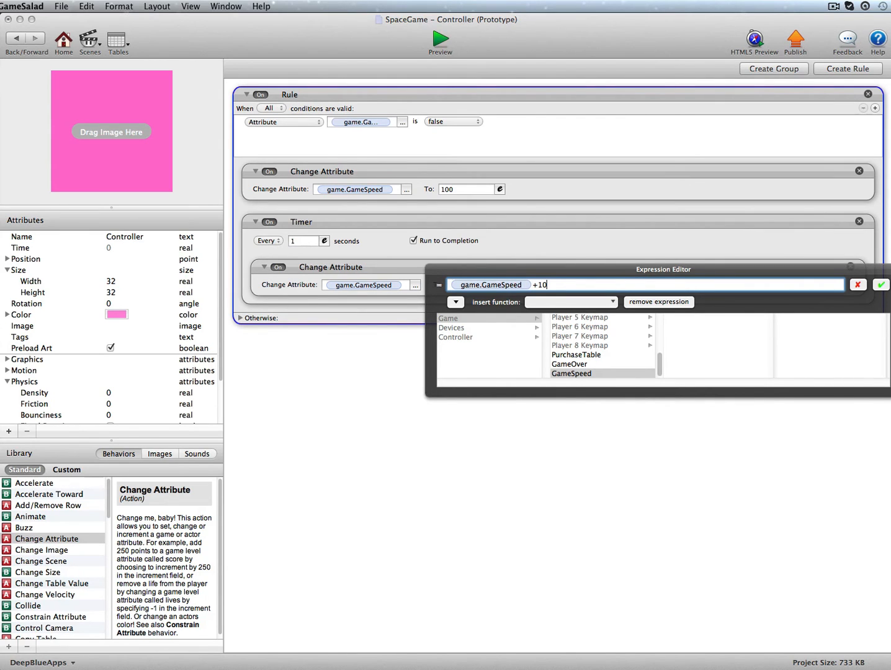
{"action": "left_click", "coordinate": [880, 284]}
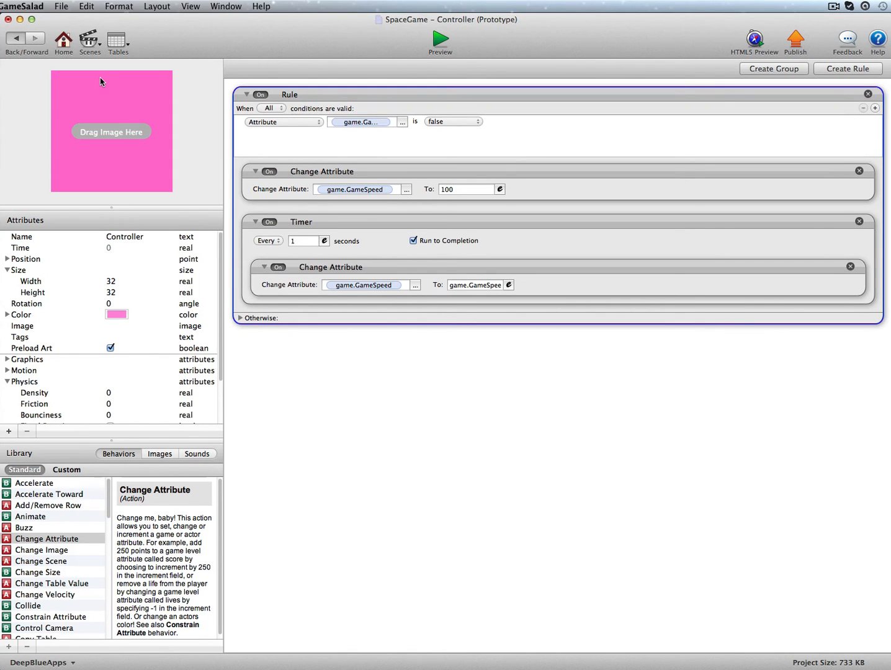
Step: Return to the initial scene and save the project
{"action": "key", "text": "super+bracketleft"}
{"action": "left_click", "coordinate": [61, 6]}
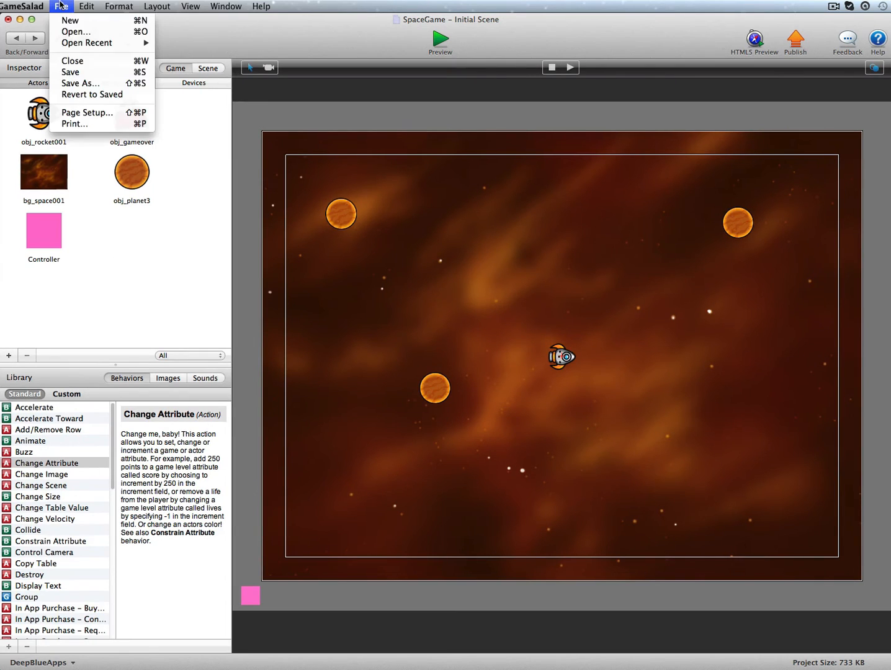
{"action": "left_click", "coordinate": [87, 71]}
Step: Review the game attributes and the Controller's rule, and preview the game
{"action": "left_click", "coordinate": [93, 83]}
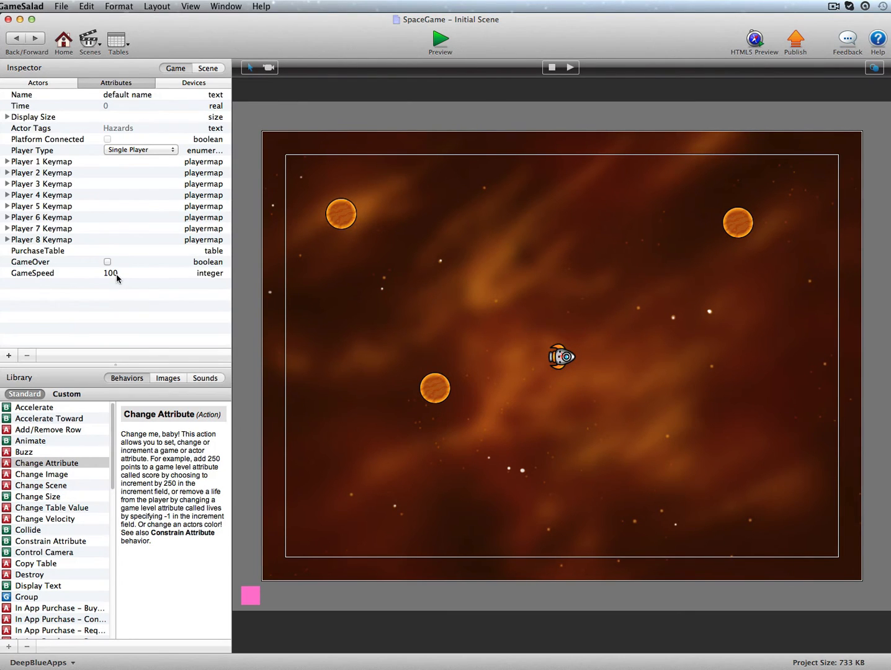
{"action": "left_click", "coordinate": [30, 84]}
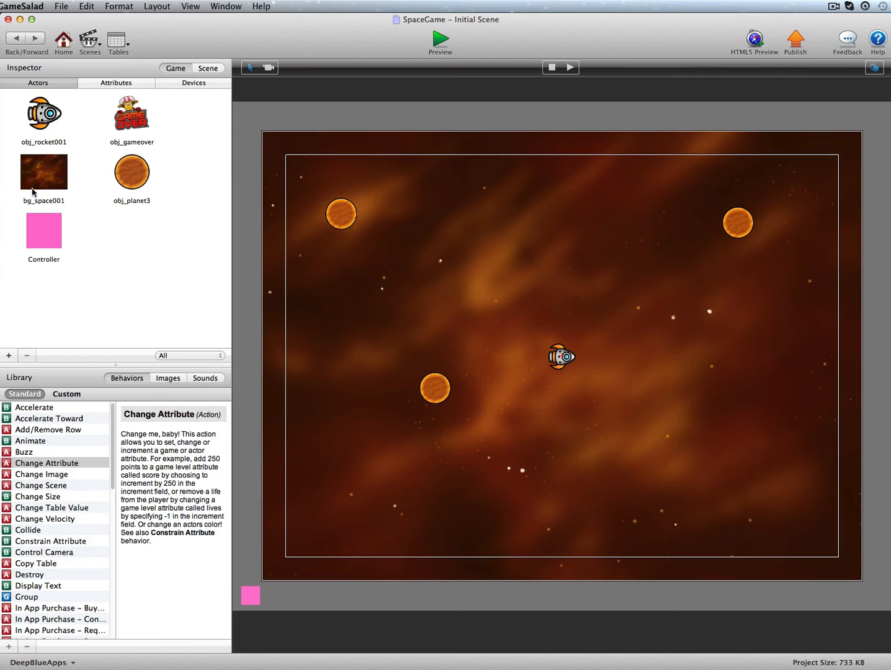
{"action": "double_click", "coordinate": [57, 231]}
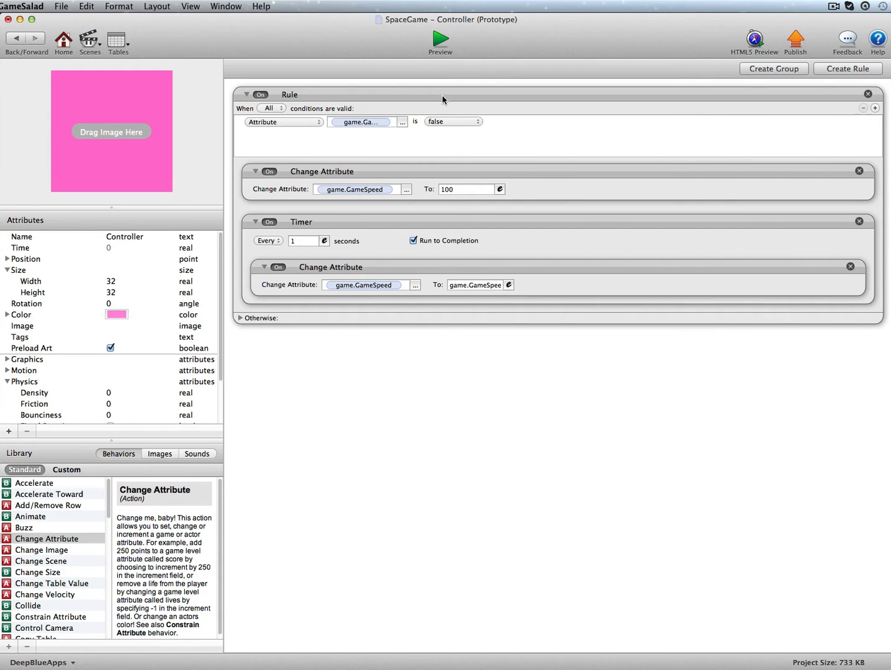
{"action": "left_click", "coordinate": [441, 39]}
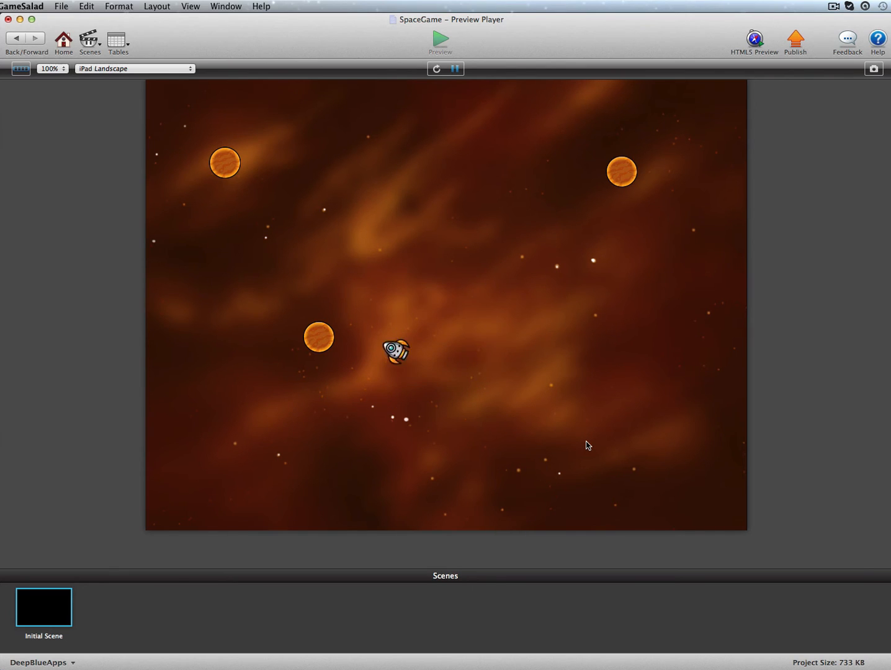
Step: Change the expression of the Timer's Change Attribute behavior in the Controller to game.GameSpeed+1
{"action": "left_click", "coordinate": [451, 333]}
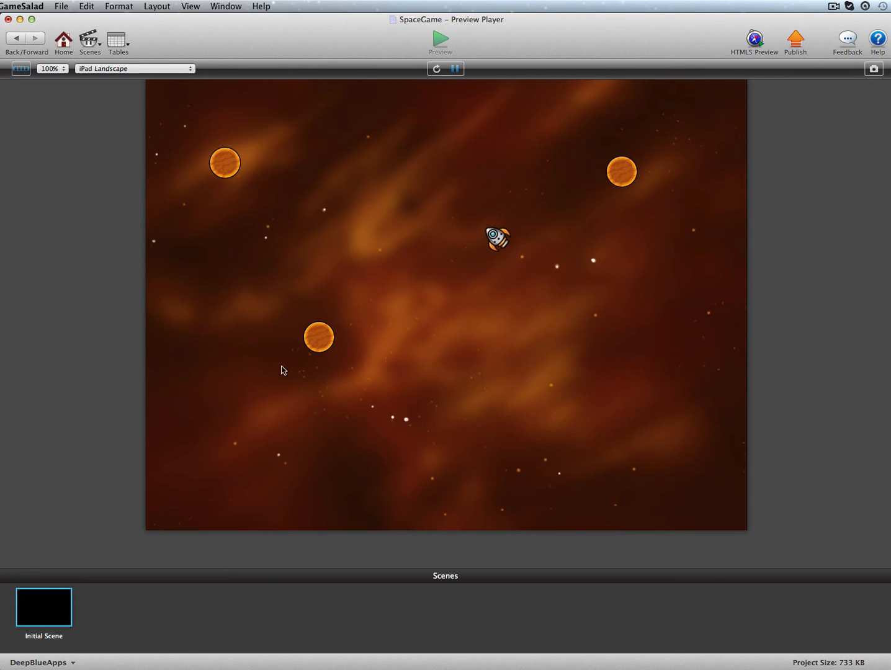
{"action": "left_click", "coordinate": [10, 39]}
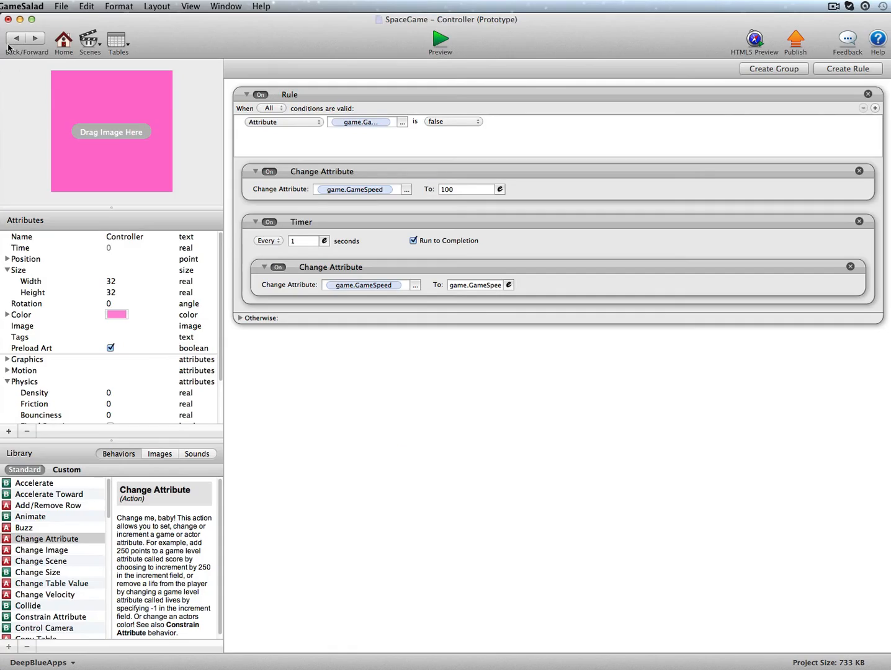
{"action": "left_click", "coordinate": [508, 285]}
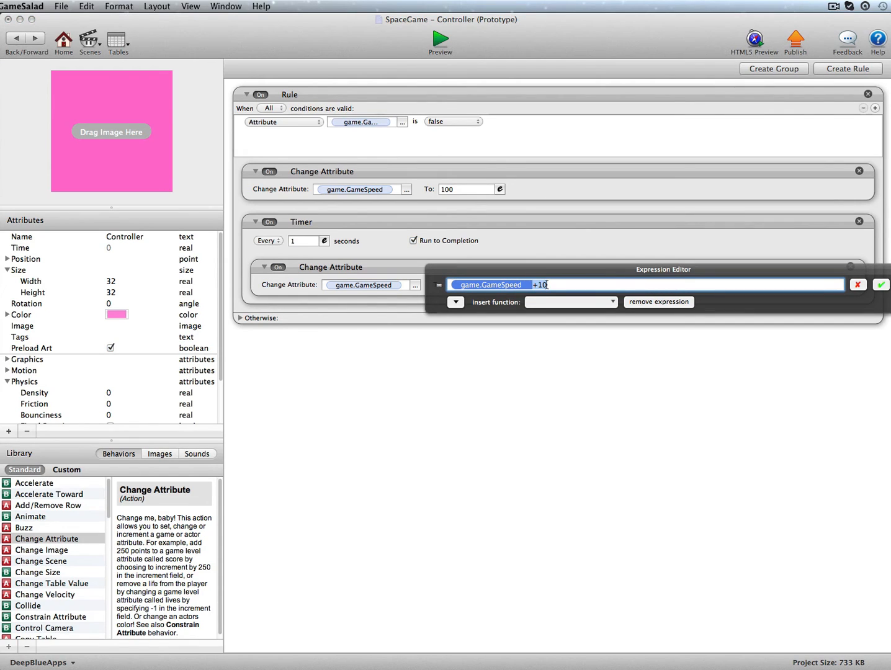
{"action": "left_click", "coordinate": [546, 285]}
{"action": "key", "text": "BackSpace"}
{"action": "type", "text": "1"}
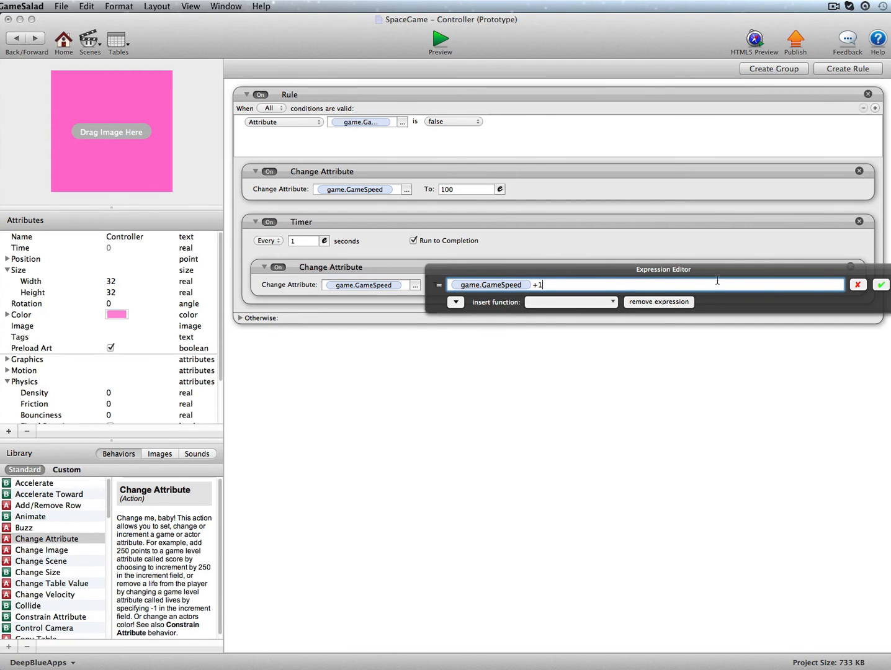
{"action": "left_click", "coordinate": [878, 285]}
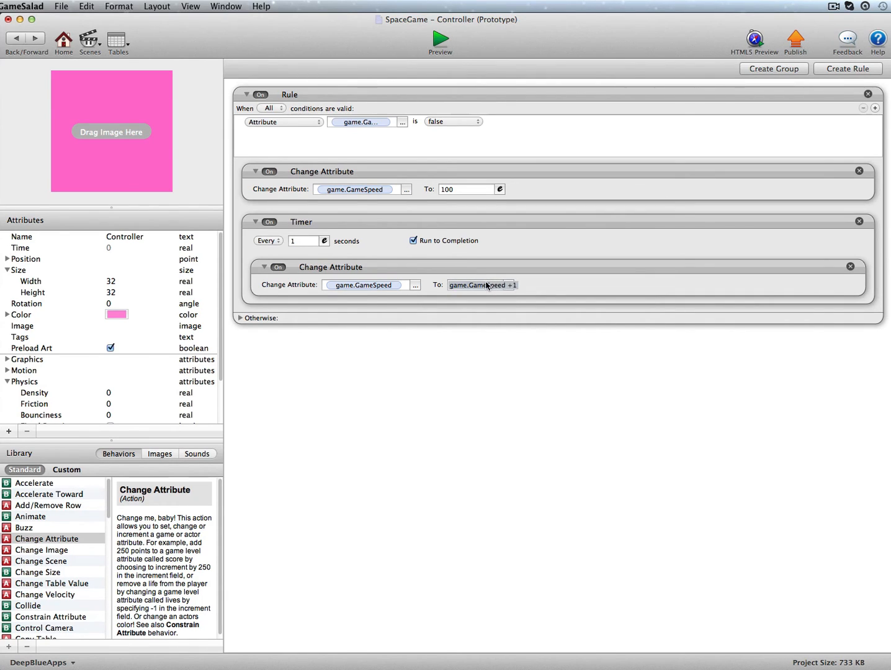
Step: Return to the initial scene and create another actor from the orange planet image
{"action": "left_click", "coordinate": [20, 40]}
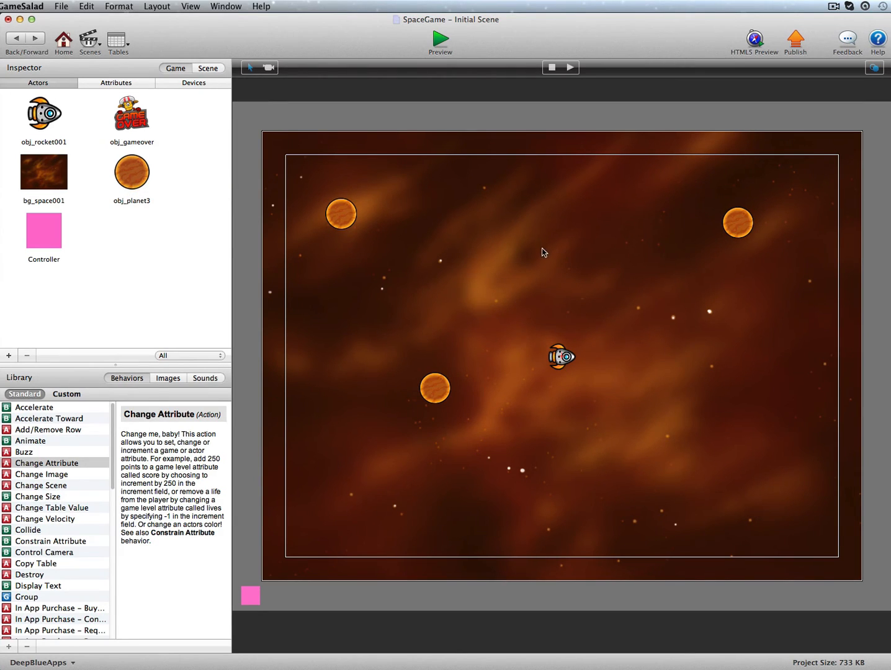
{"action": "left_click", "coordinate": [170, 380]}
{"action": "left_click_drag", "start_coordinate": [147, 427], "coordinate": [126, 247]}
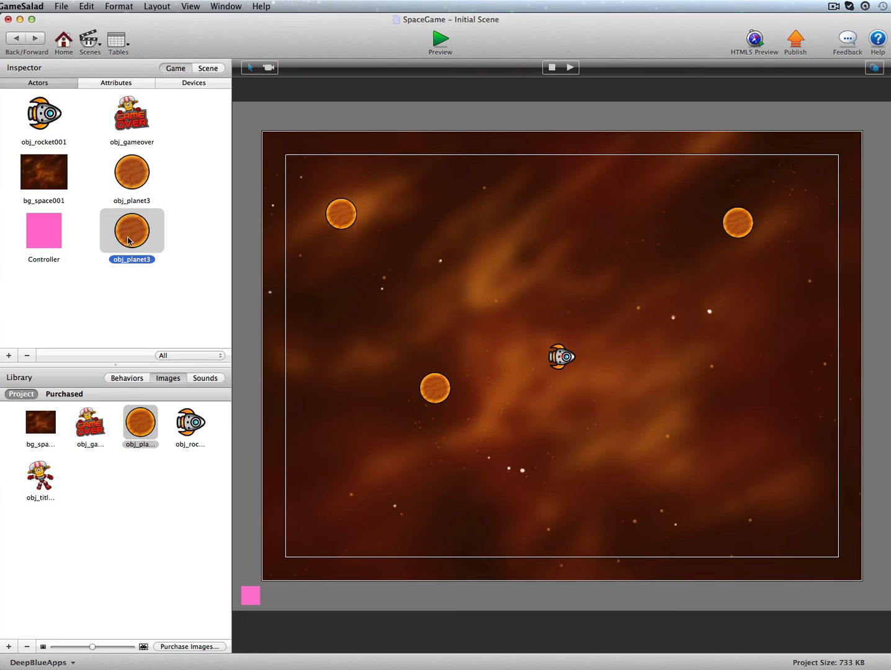
Step: Open the new planet actor and set its width and height to 4
{"action": "double_click", "coordinate": [129, 238]}
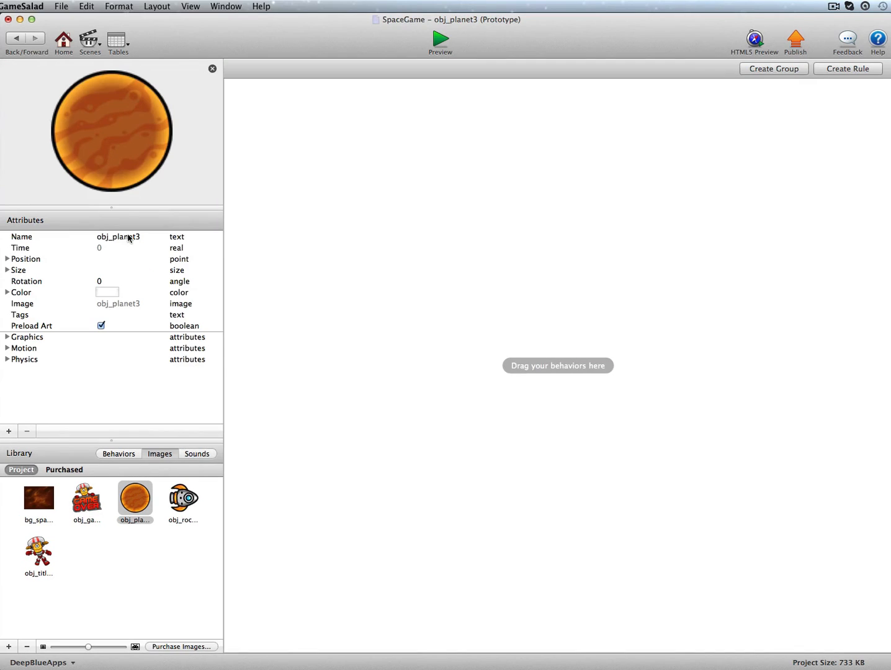
{"action": "left_click", "coordinate": [8, 270]}
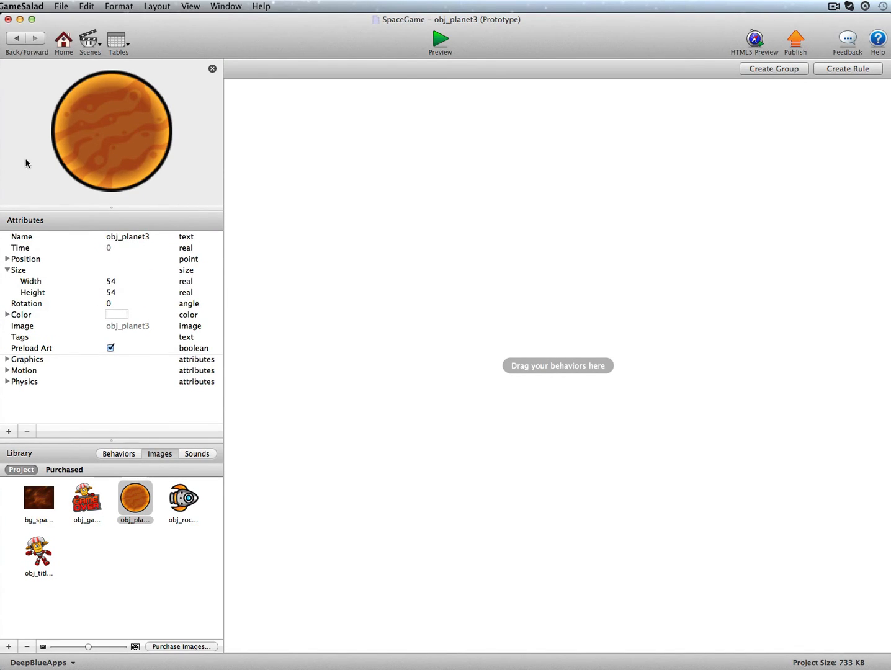
{"action": "double_click", "coordinate": [113, 282]}
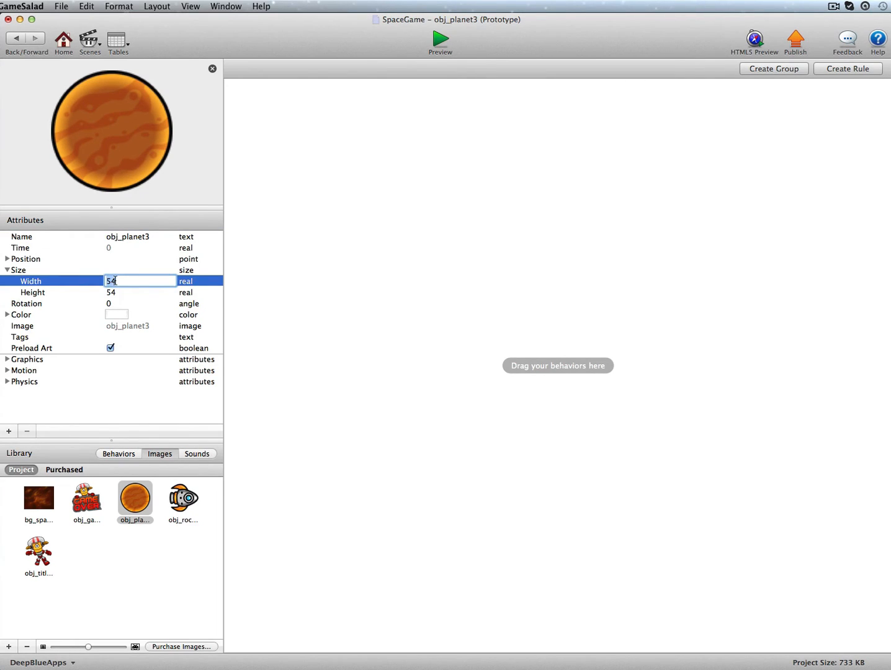
{"action": "type", "text": "4"}
{"action": "key", "text": "Tab"}
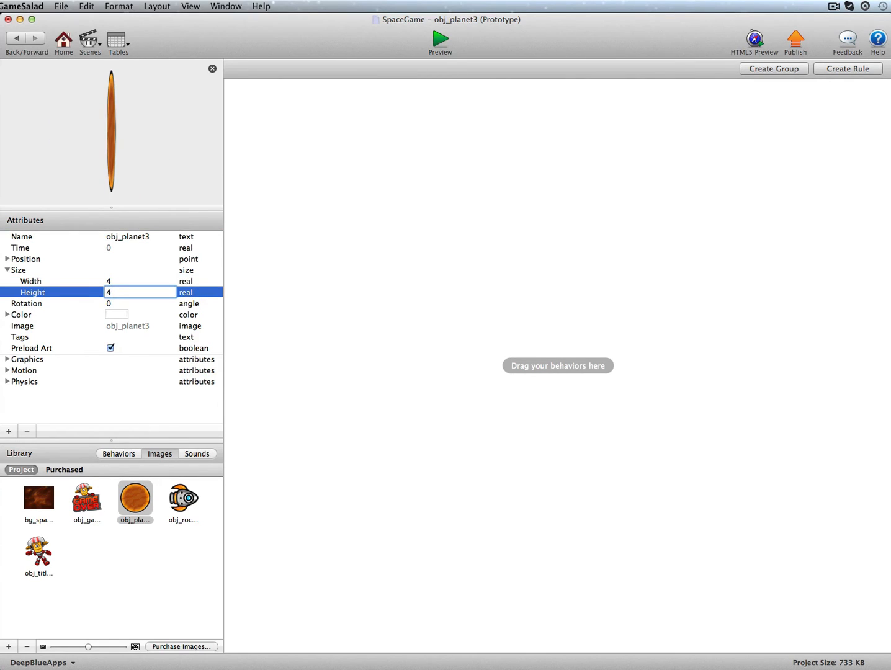
{"action": "key", "text": "Tab"}
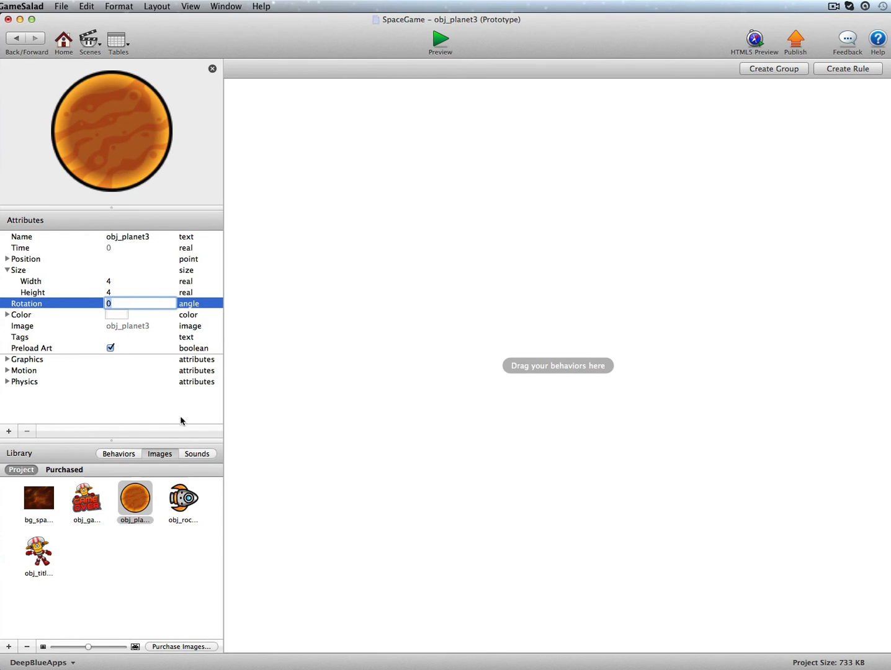
Step: Add an Interpolate behavior to the new planet actor
{"action": "left_click", "coordinate": [131, 454]}
{"action": "scroll", "coordinate": [83, 540], "scroll_direction": "down", "scroll_amount": 5}
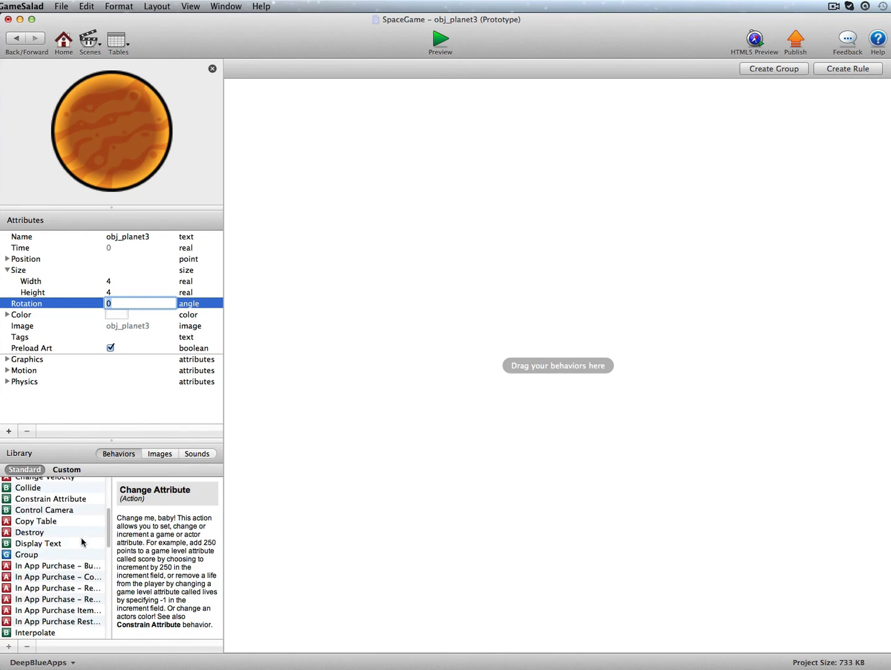
{"action": "scroll", "coordinate": [69, 549], "scroll_direction": "down", "scroll_amount": 3}
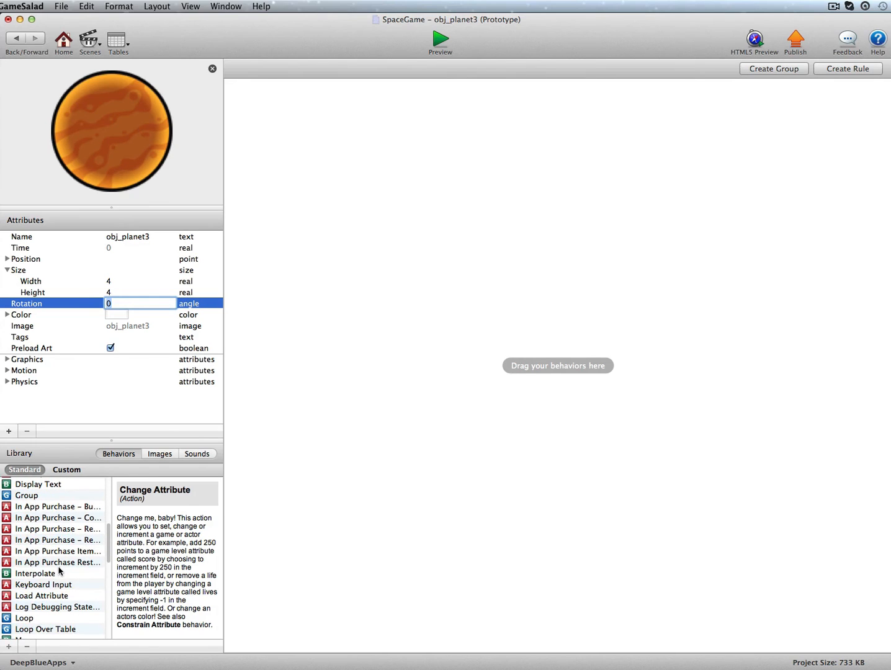
{"action": "left_click", "coordinate": [63, 574]}
{"action": "left_click_drag", "start_coordinate": [65, 576], "coordinate": [332, 127]}
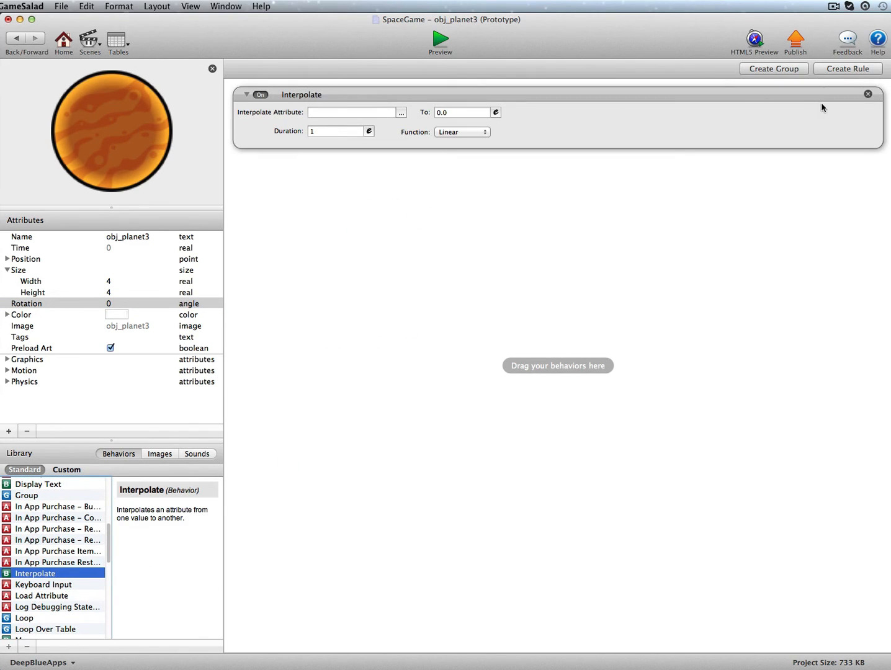
Step: Configure the Interpolate behavior to take self.Size.Width to 54 with a duration of 2
{"action": "left_click", "coordinate": [401, 112]}
{"action": "left_click", "coordinate": [404, 143]}
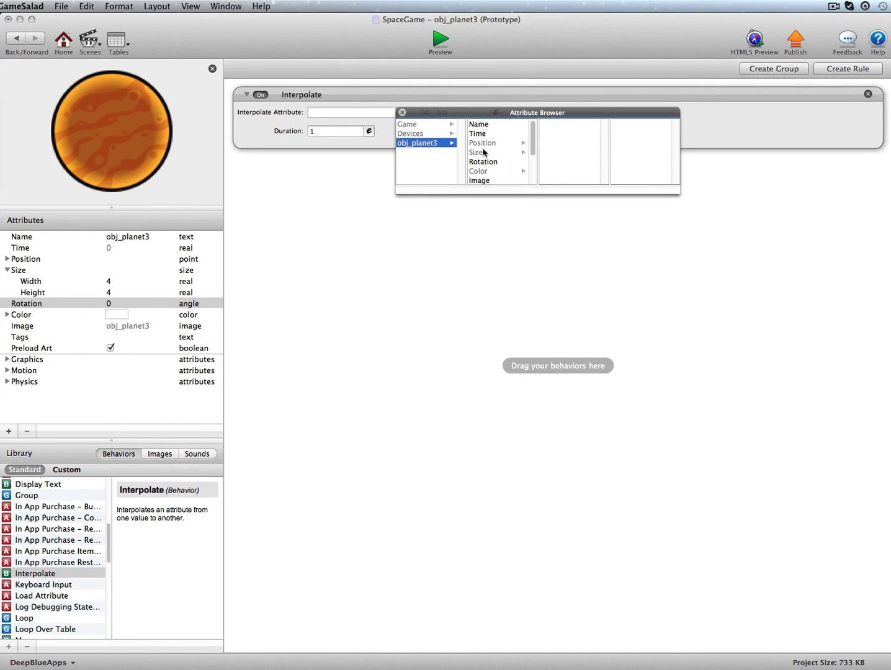
{"action": "left_click", "coordinate": [484, 152]}
{"action": "left_click", "coordinate": [546, 124]}
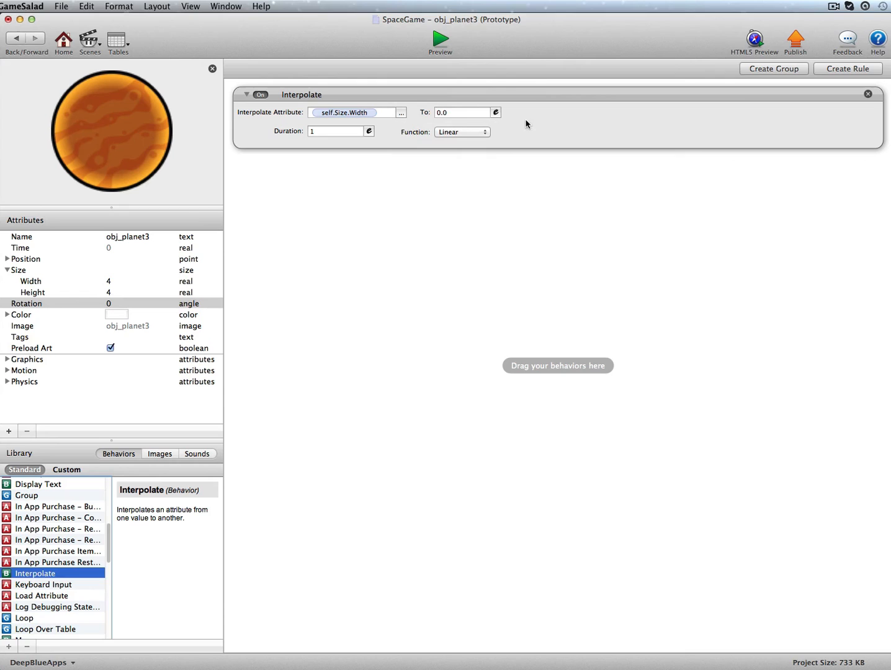
{"action": "left_click", "coordinate": [466, 109]}
{"action": "type", "text": "54"}
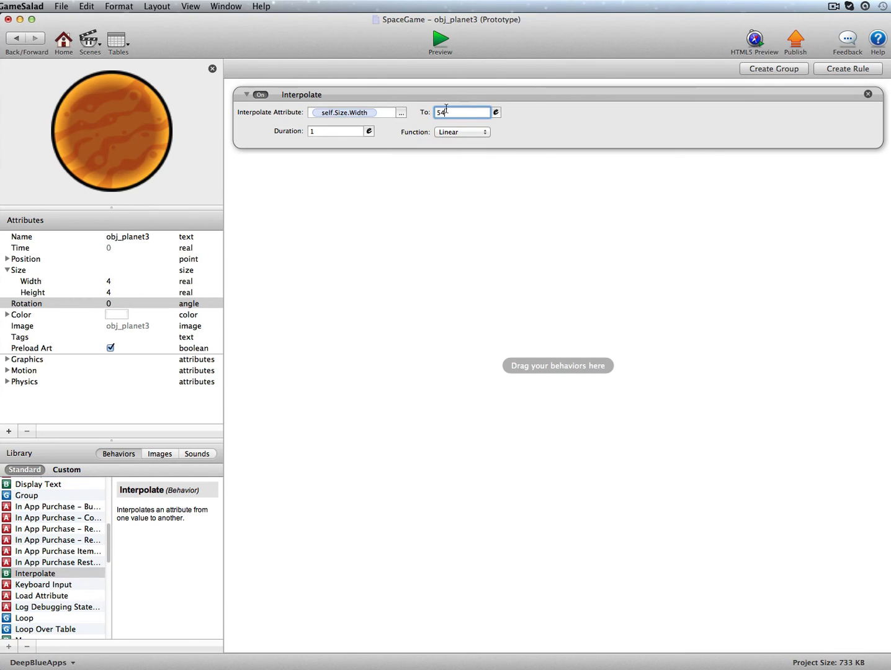
{"action": "left_click", "coordinate": [323, 131]}
{"action": "type", "text": "2"}
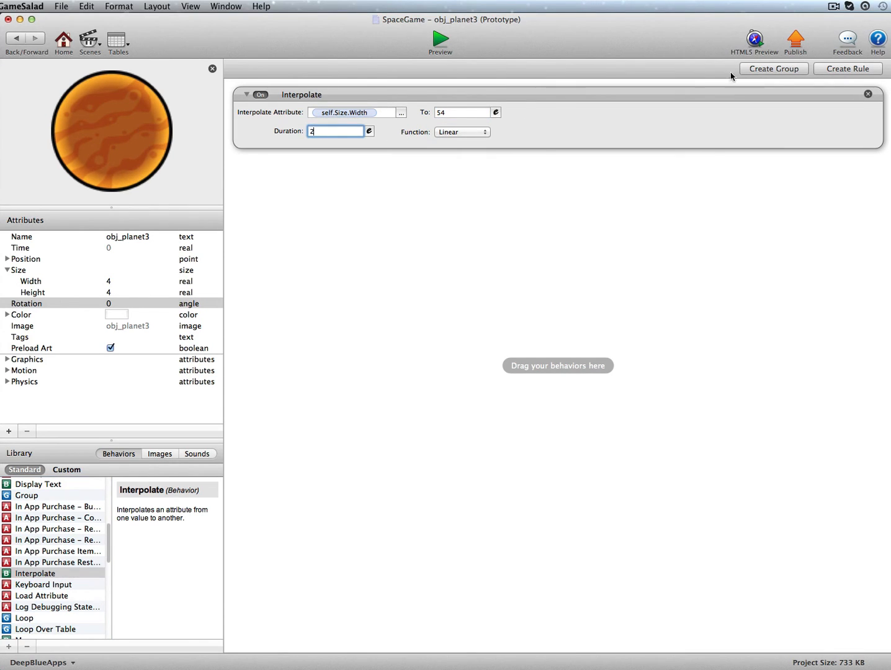
Step: Duplicate the Interpolate behavior below the first and make the copy target self.Size.Height
{"action": "left_click", "coordinate": [727, 94]}
{"action": "left_click_drag", "start_coordinate": [727, 95], "coordinate": [732, 186], "text": "alt"}
{"action": "left_click", "coordinate": [401, 188]}
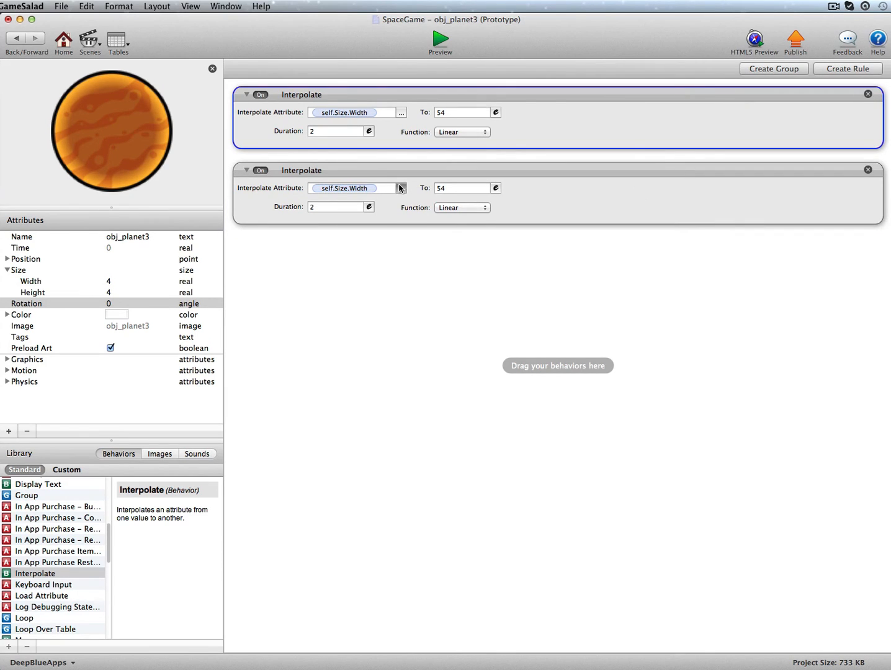
{"action": "left_click", "coordinate": [403, 219]}
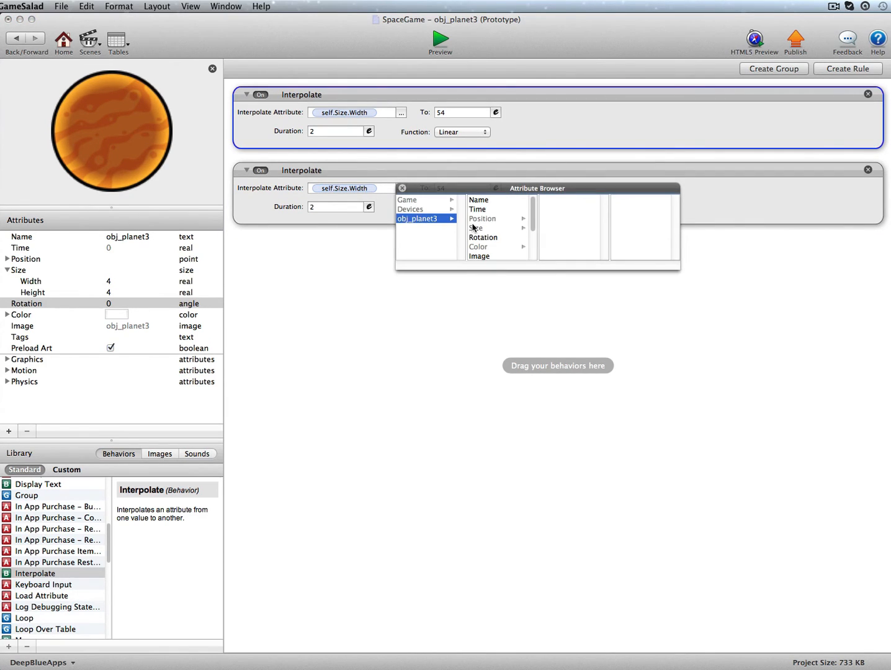
{"action": "left_click", "coordinate": [475, 228]}
{"action": "left_click", "coordinate": [550, 209]}
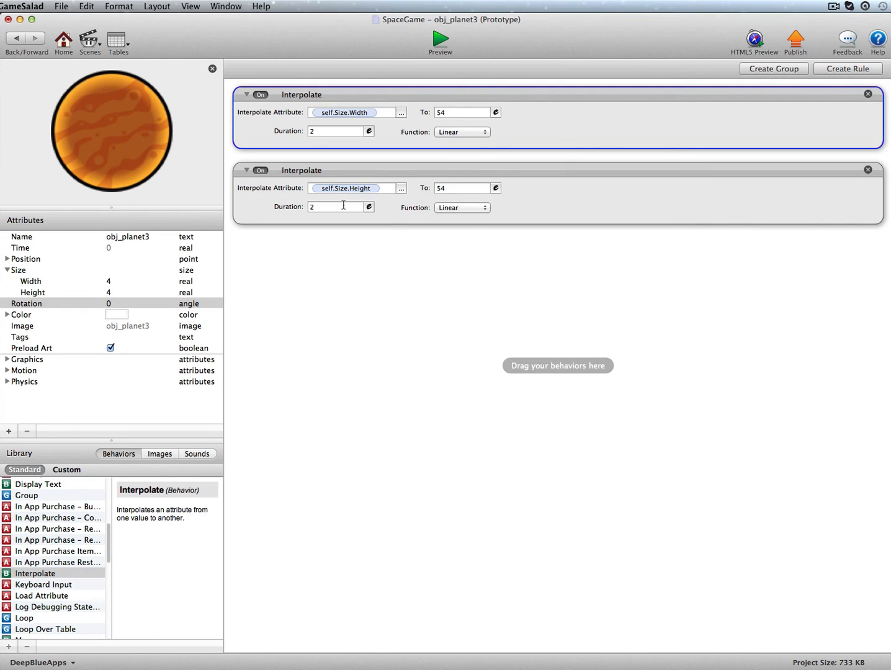
{"action": "left_click", "coordinate": [389, 248]}
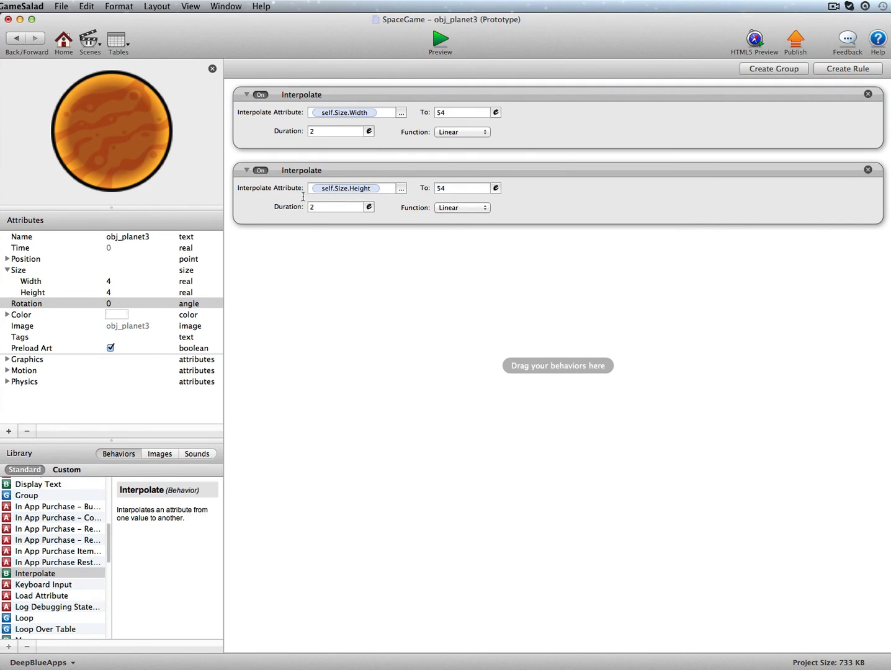
Step: Create a rule below the Interpolate behaviors with an Attribute condition based on self.Size.Width
{"action": "left_click", "coordinate": [838, 69]}
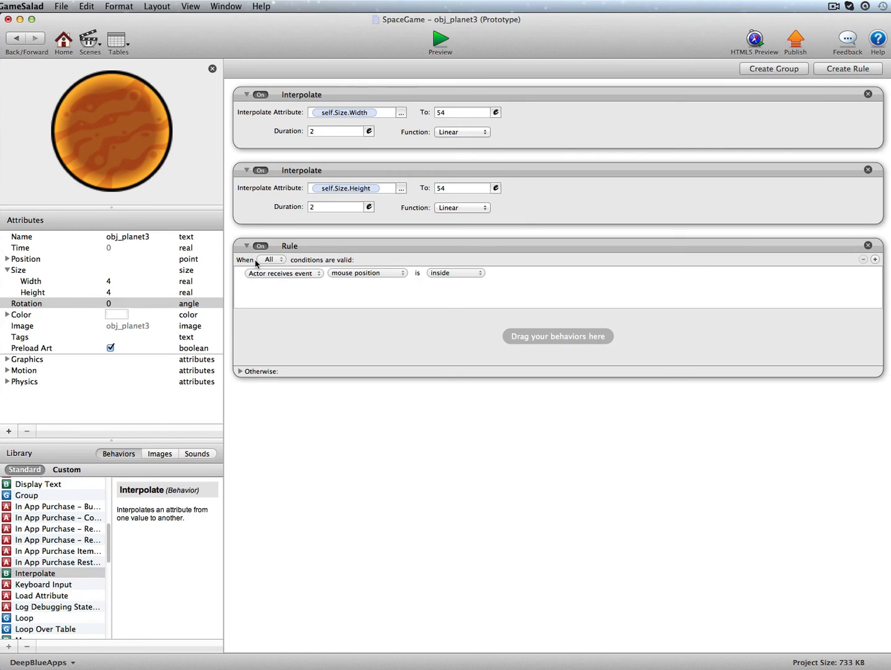
{"action": "left_click", "coordinate": [300, 274]}
{"action": "left_click", "coordinate": [263, 283]}
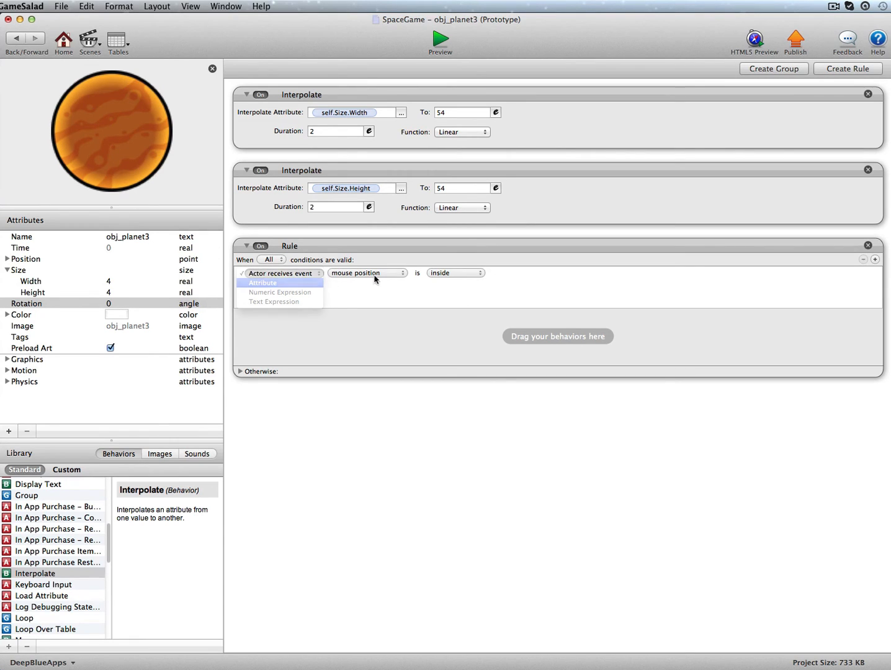
{"action": "left_click", "coordinate": [403, 274]}
{"action": "left_click", "coordinate": [419, 304]}
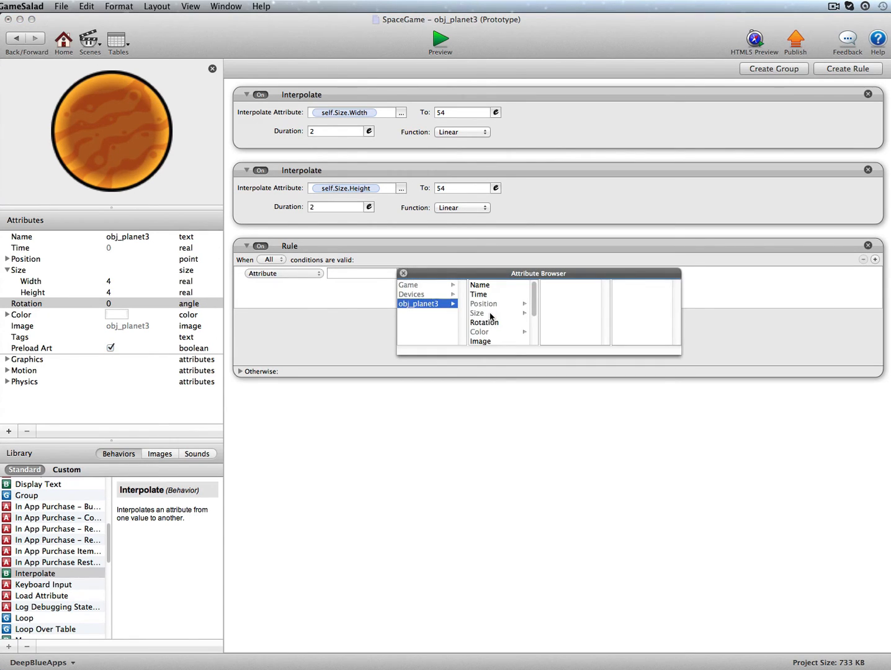
{"action": "left_click", "coordinate": [490, 313]}
{"action": "left_click", "coordinate": [550, 282]}
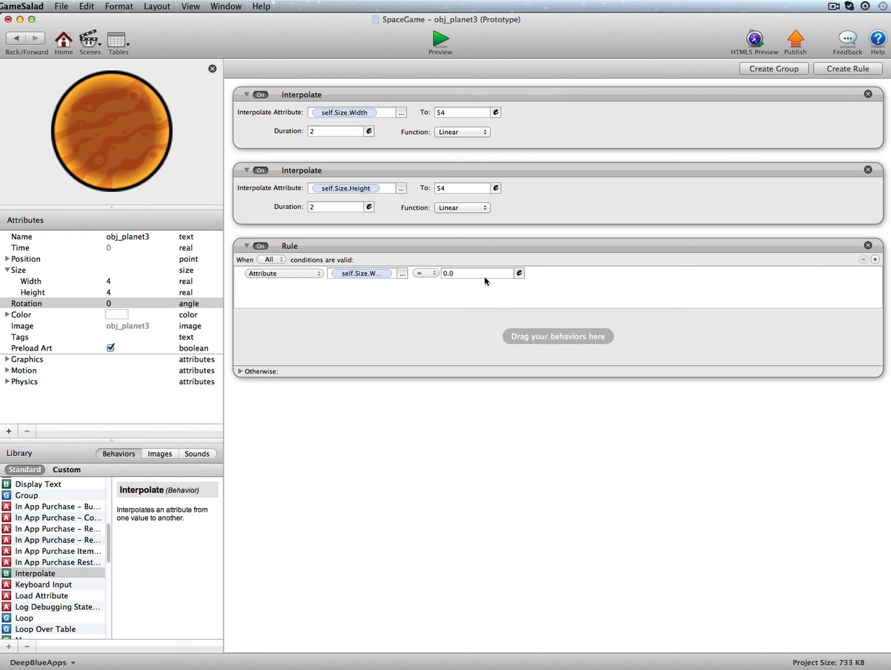
Step: Make the rule's width condition require a value greater than 53
{"action": "left_click", "coordinate": [419, 273]}
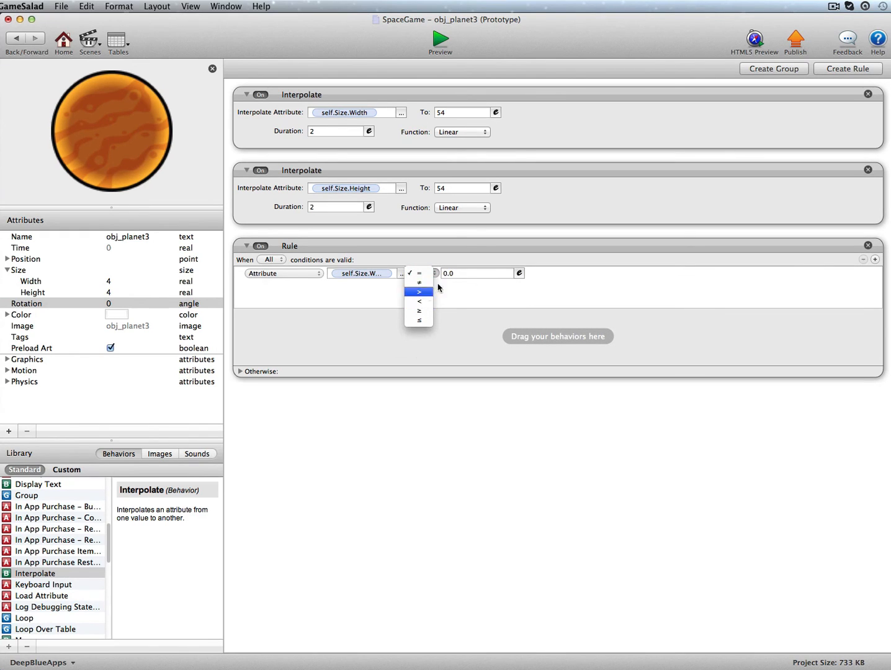
{"action": "left_click", "coordinate": [419, 291]}
{"action": "left_click", "coordinate": [451, 274]}
{"action": "type", "text": "53"}
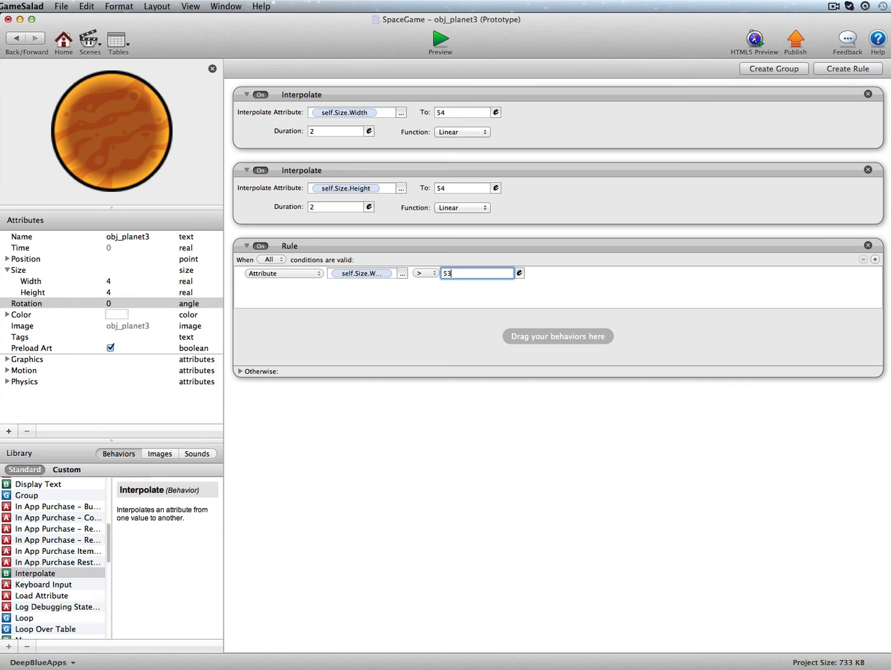
{"action": "key", "text": "Return"}
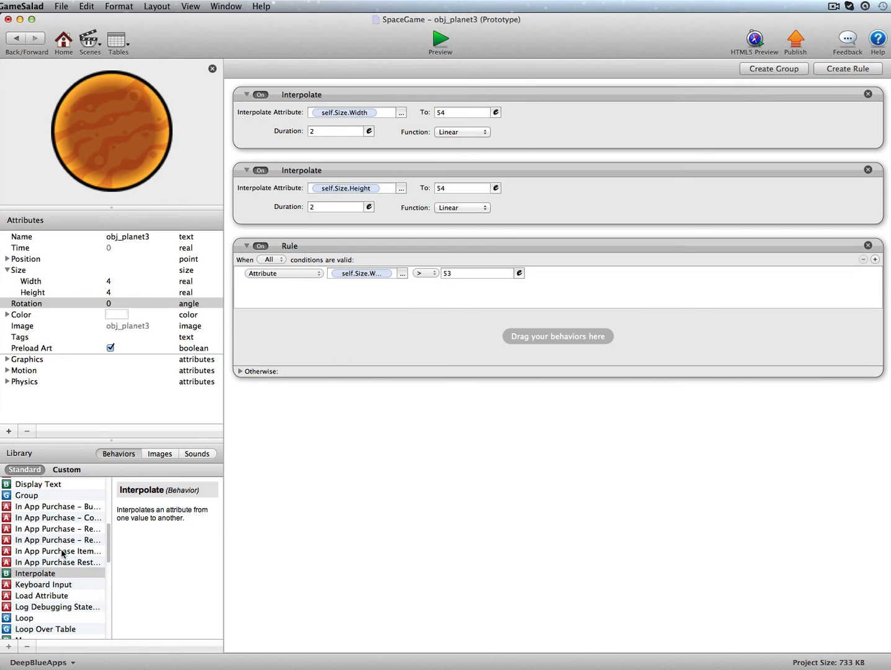
Step: Return to the initial scene and rename the newly added planet actor as Dummy
{"action": "scroll", "coordinate": [62, 553], "scroll_direction": "up", "scroll_amount": 5}
{"action": "scroll", "coordinate": [61, 553], "scroll_direction": "down", "scroll_amount": 10}
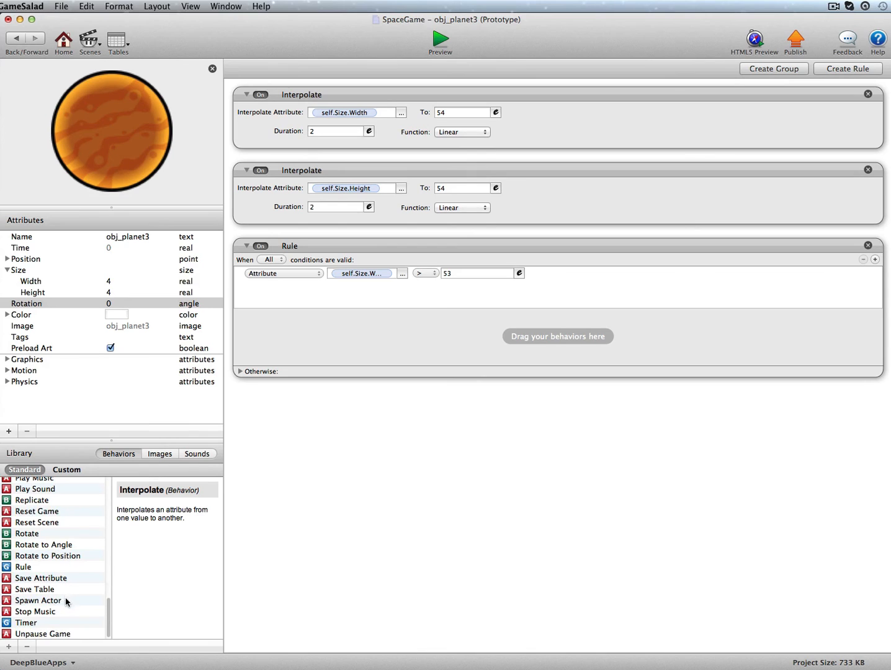
{"action": "left_click", "coordinate": [20, 42]}
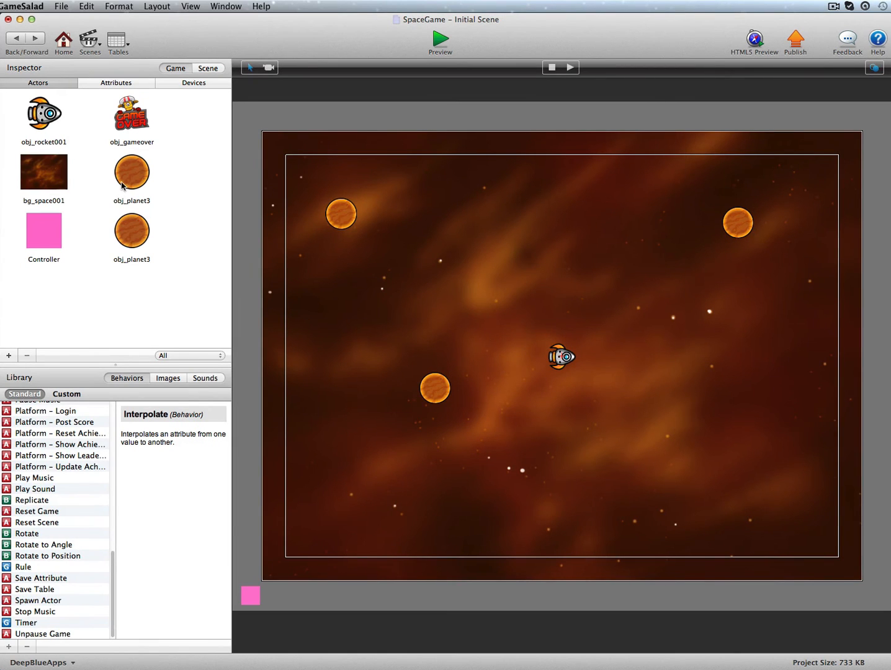
{"action": "left_click", "coordinate": [142, 266]}
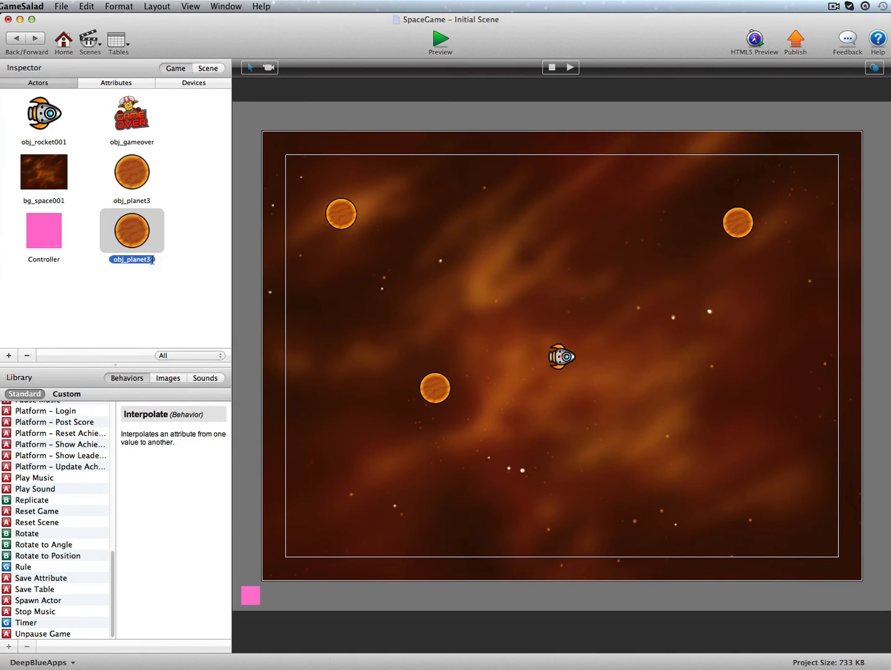
{"action": "left_click", "coordinate": [152, 261]}
{"action": "type", "text": "D"}
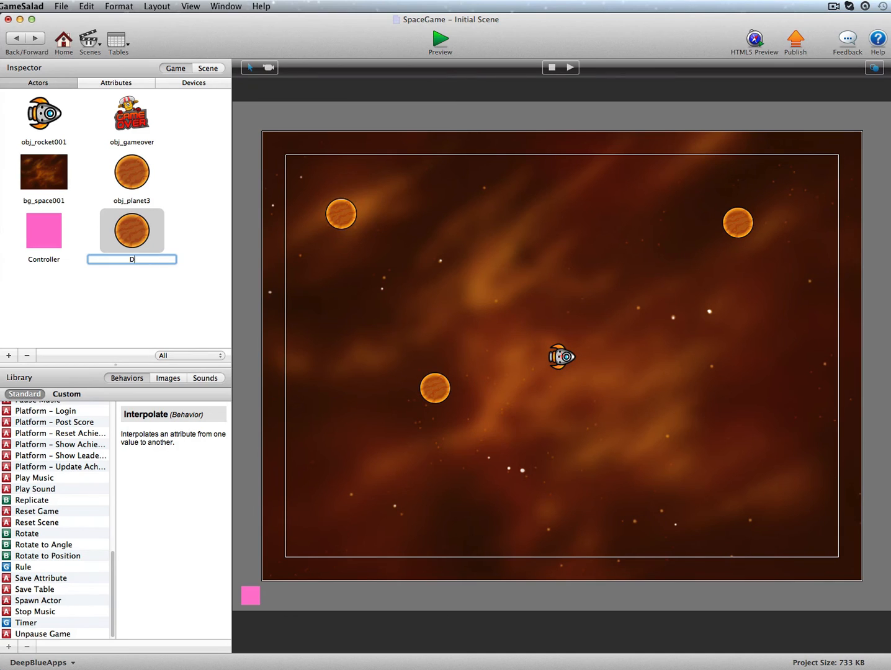
{"action": "type", "text": "ummy"}
Step: Check which actors in the project carry the Hazards tag
{"action": "left_click", "coordinate": [62, 41]}
{"action": "left_click", "coordinate": [479, 69]}
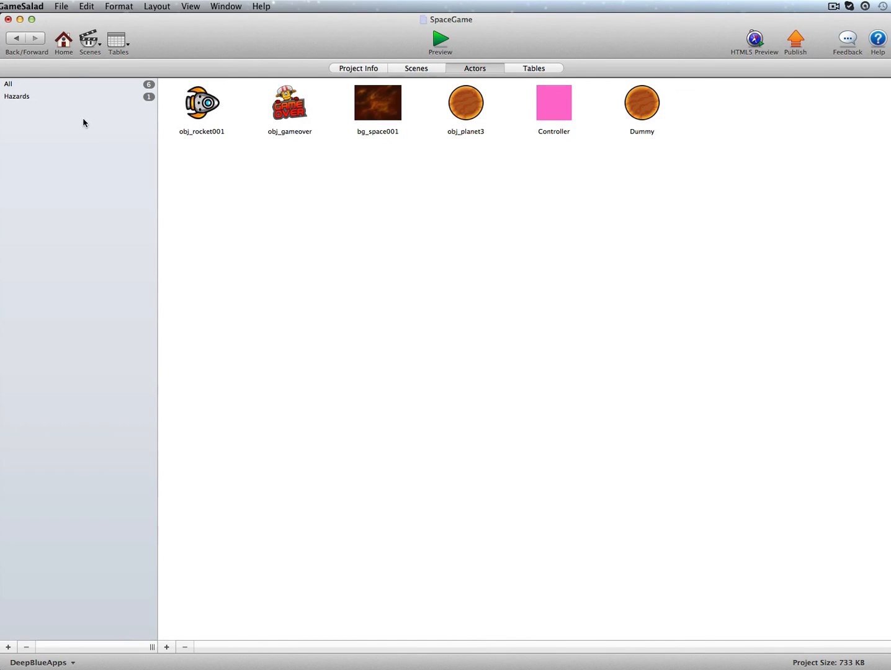
{"action": "left_click", "coordinate": [37, 96]}
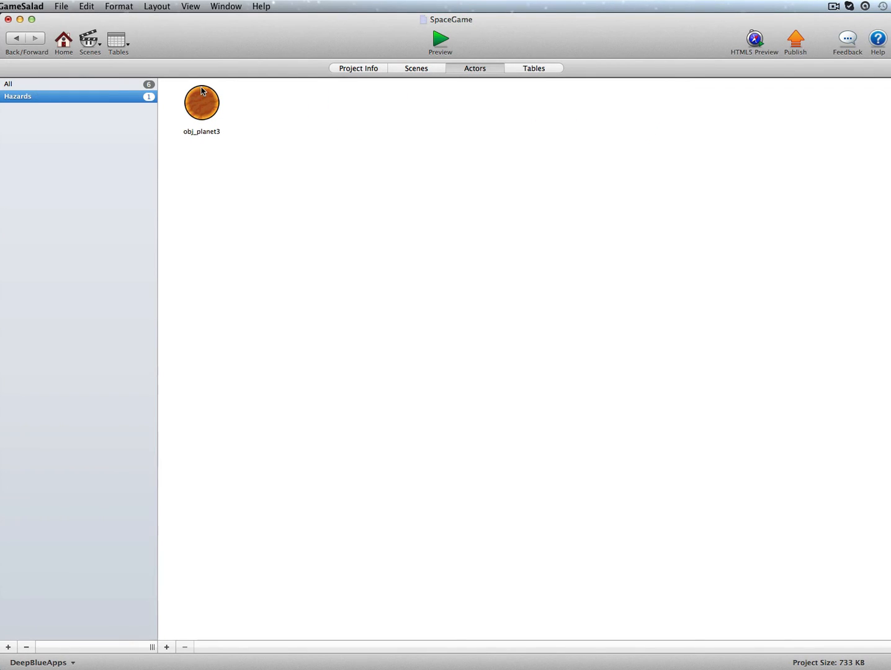
Step: Return to the initial scene and save the project
{"action": "left_click", "coordinate": [398, 69]}
{"action": "left_click", "coordinate": [39, 110]}
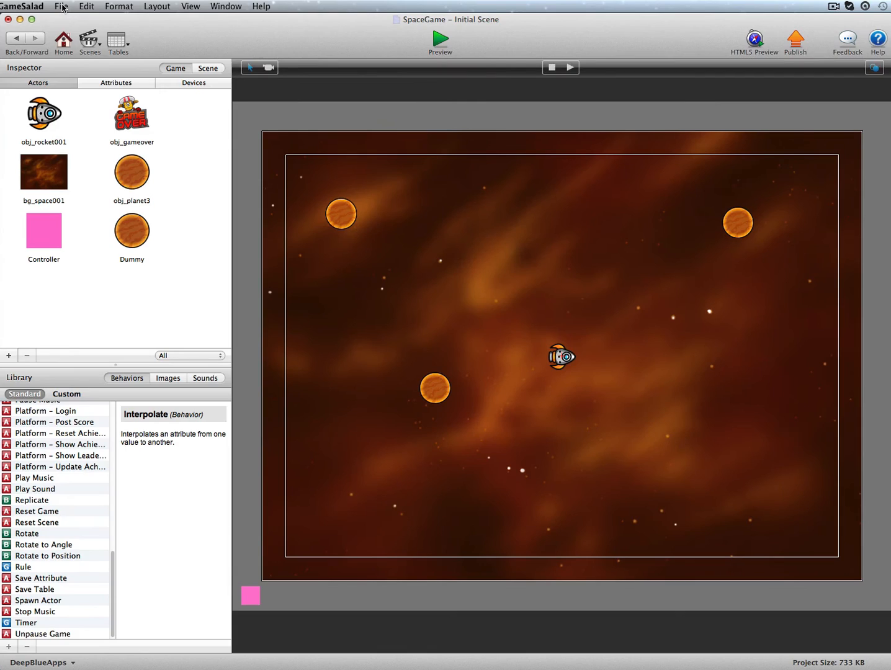
{"action": "left_click", "coordinate": [61, 6]}
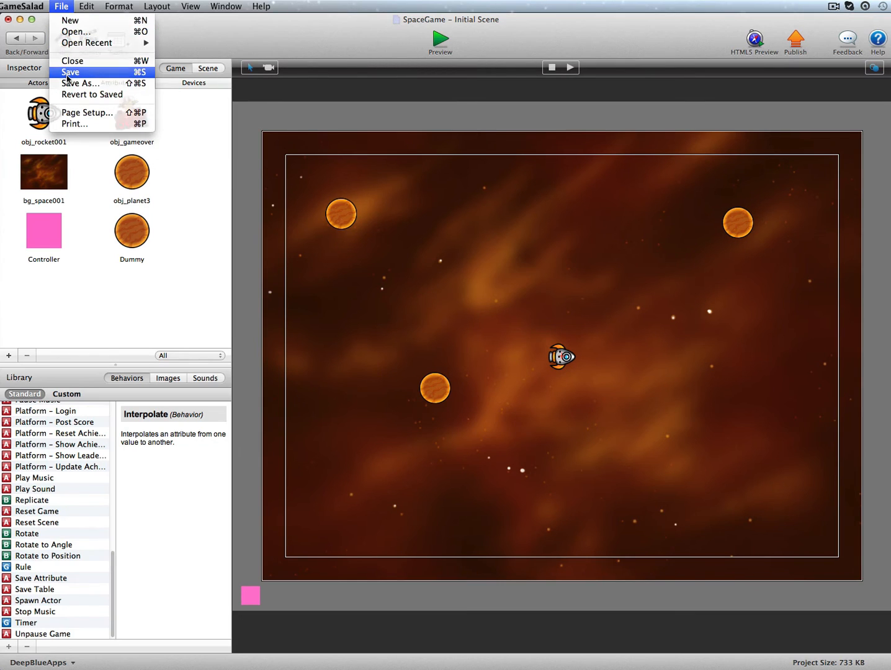
{"action": "left_click", "coordinate": [70, 74]}
Step: Duplicate the obj_planet3 actor and rename the copy as obj_planet2
{"action": "left_click", "coordinate": [131, 179]}
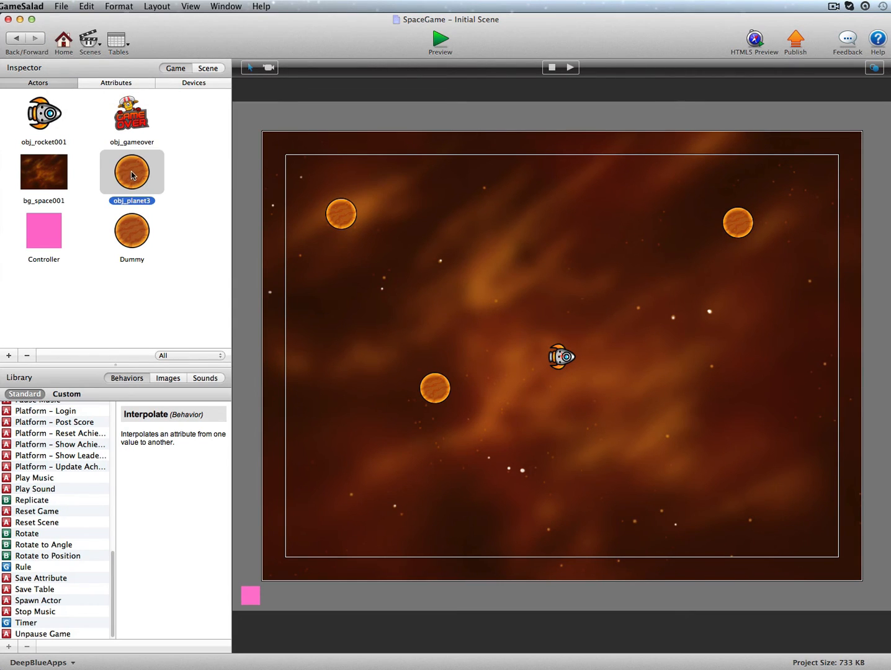
{"action": "left_click_drag", "start_coordinate": [133, 171], "coordinate": [193, 181], "text": "alt"}
{"action": "double_click", "coordinate": [78, 259]}
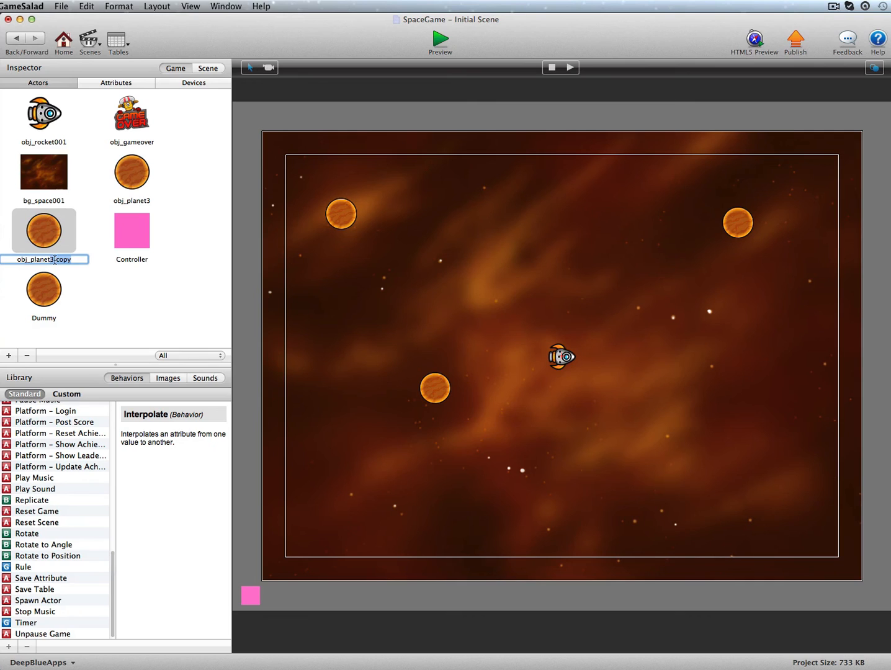
{"action": "key", "text": "BackSpace"}
{"action": "key", "text": "BackSpace"}
{"action": "type", "text": "2"}
Step: Rename the original obj_planet3 actor as obj_planet1
{"action": "double_click", "coordinate": [151, 200]}
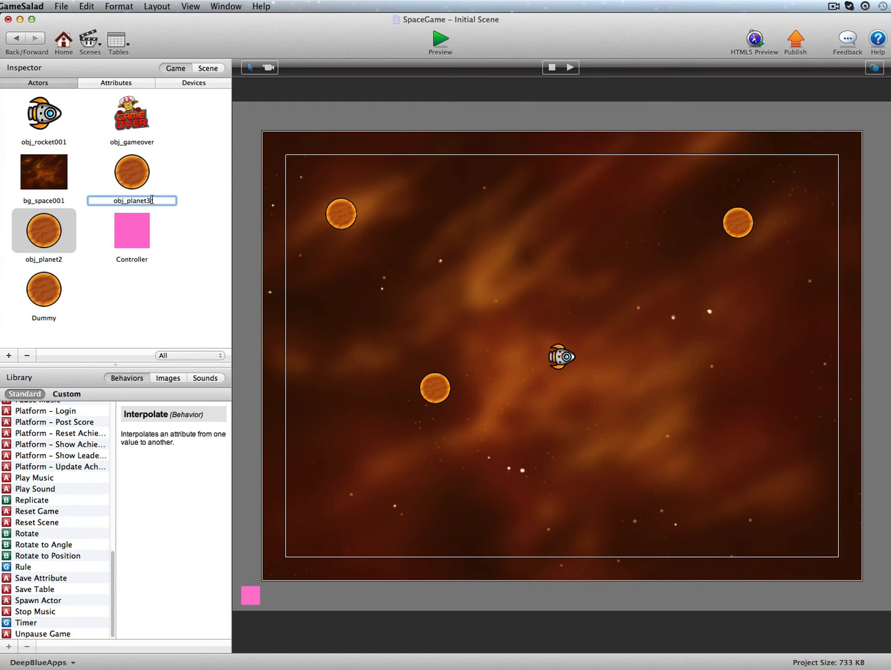
{"action": "key", "text": "BackSpace"}
{"action": "type", "text": "1"}
{"action": "left_click", "coordinate": [140, 177]}
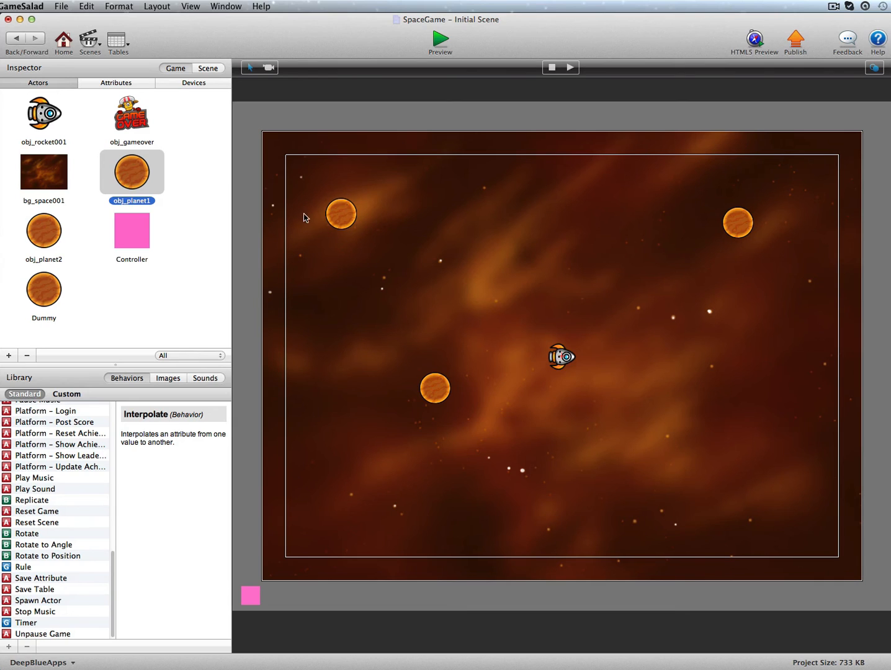
{"action": "left_click", "coordinate": [45, 234]}
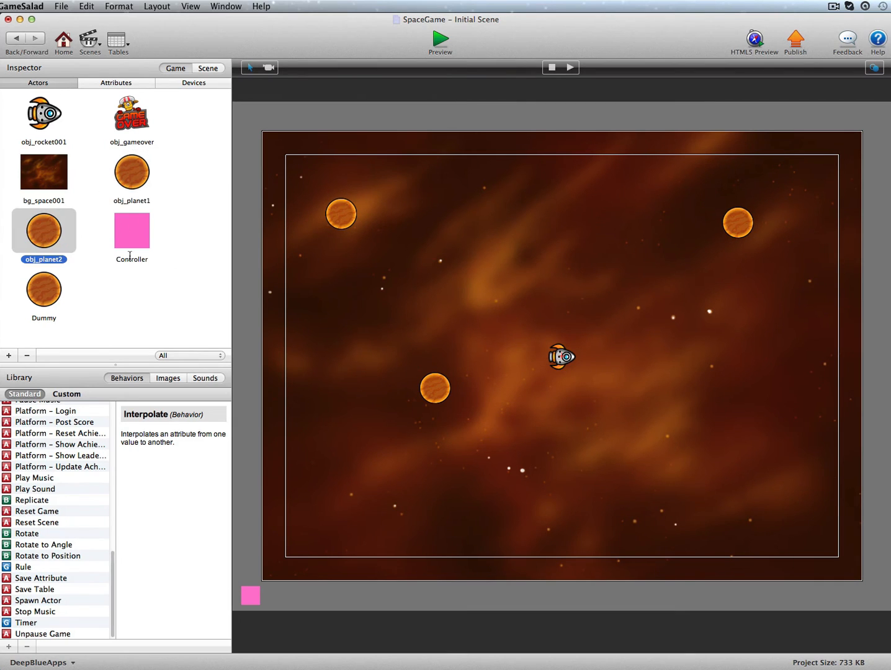
Step: Add a Spawn Actor behavior inside the Dummy actor's width rule and make it spawn obj_planet2
{"action": "double_click", "coordinate": [45, 286]}
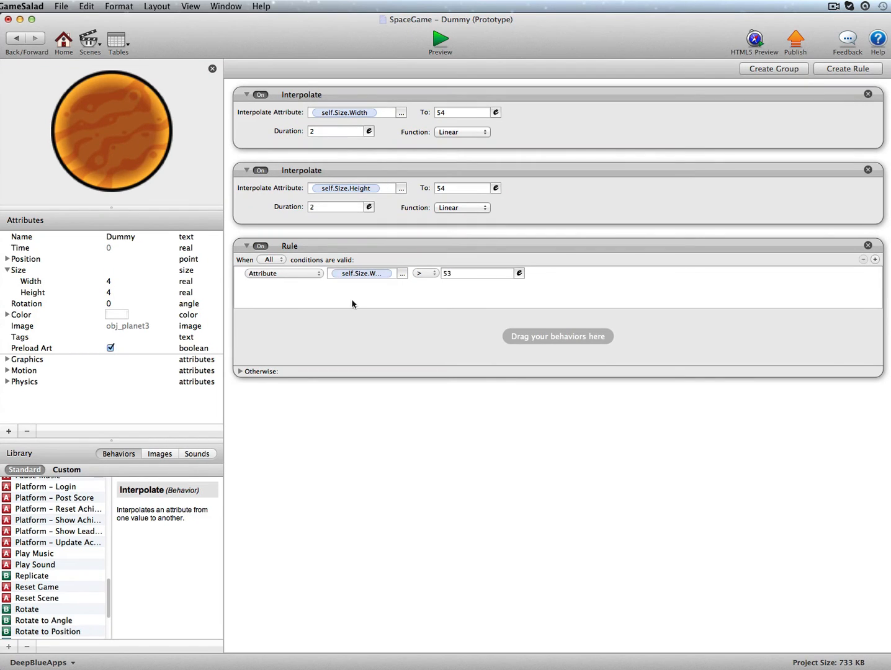
{"action": "scroll", "coordinate": [30, 552], "scroll_direction": "down", "scroll_amount": 3}
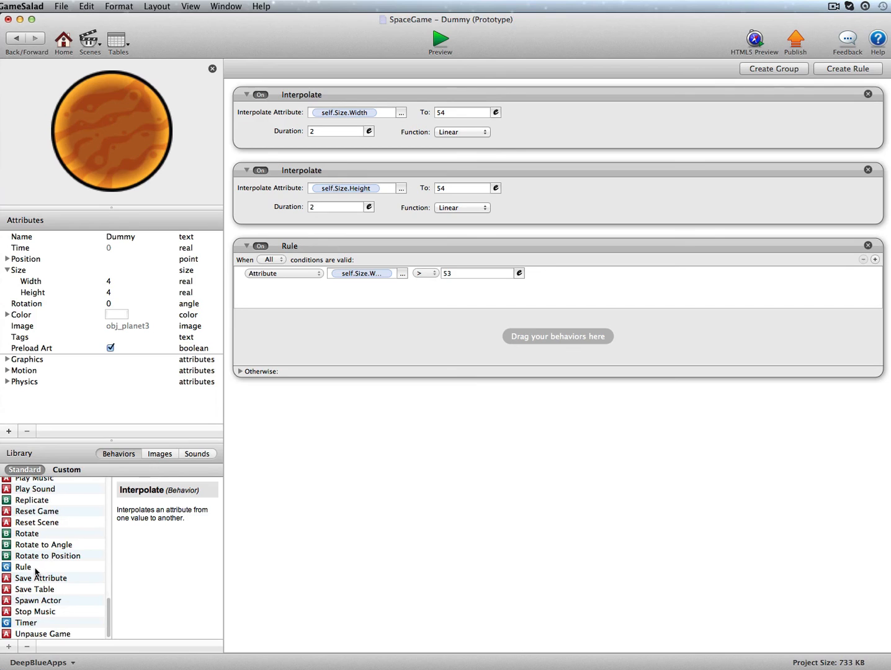
{"action": "left_click", "coordinate": [37, 603]}
{"action": "left_click_drag", "start_coordinate": [37, 606], "coordinate": [315, 335]}
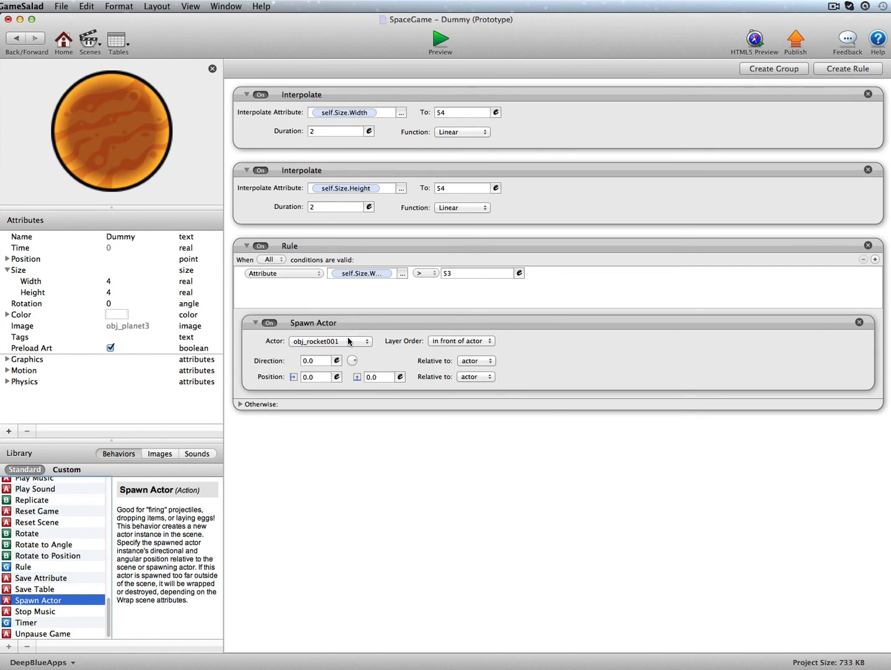
{"action": "left_click", "coordinate": [348, 341]}
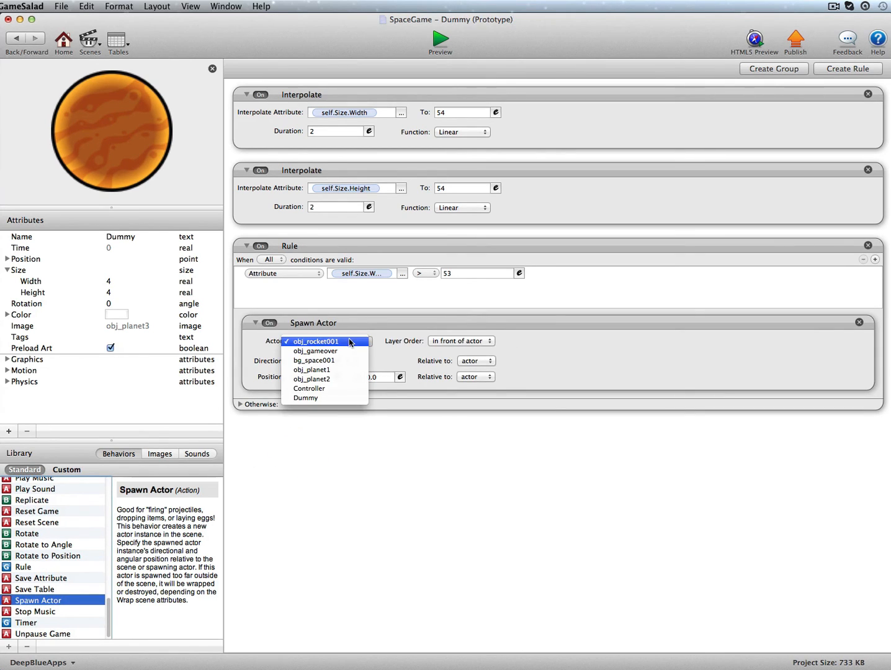
{"action": "left_click", "coordinate": [340, 379]}
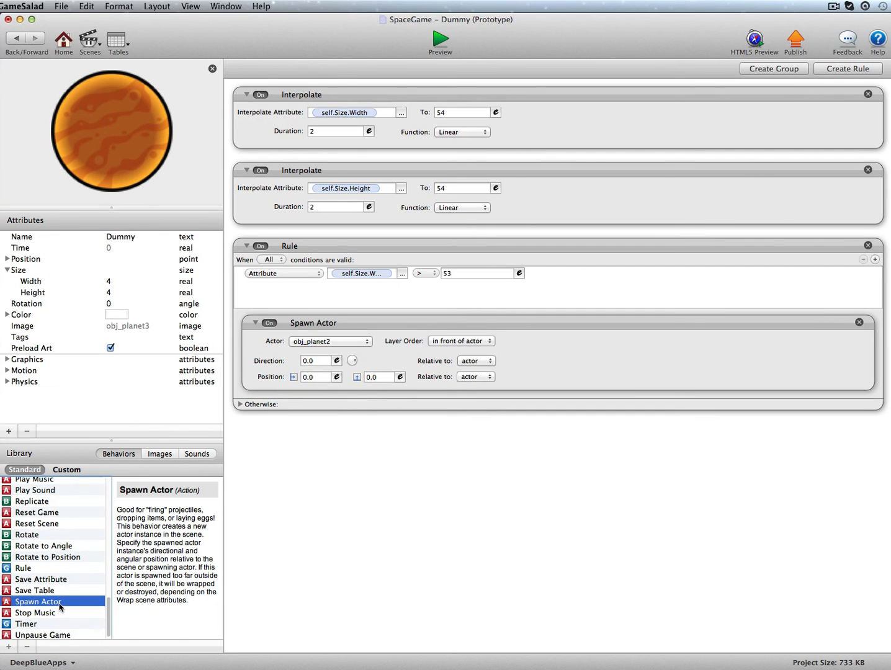
Step: Add a Destroy behavior below Spawn Actor inside the Dummy actor's rule
{"action": "scroll", "coordinate": [60, 606], "scroll_direction": "up", "scroll_amount": 10}
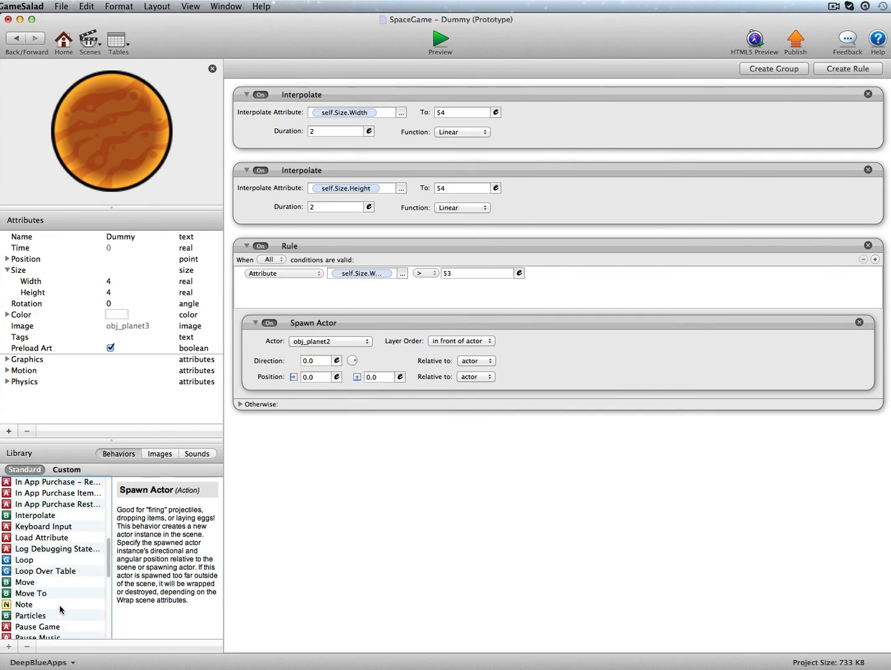
{"action": "scroll", "coordinate": [59, 606], "scroll_direction": "up", "scroll_amount": 5}
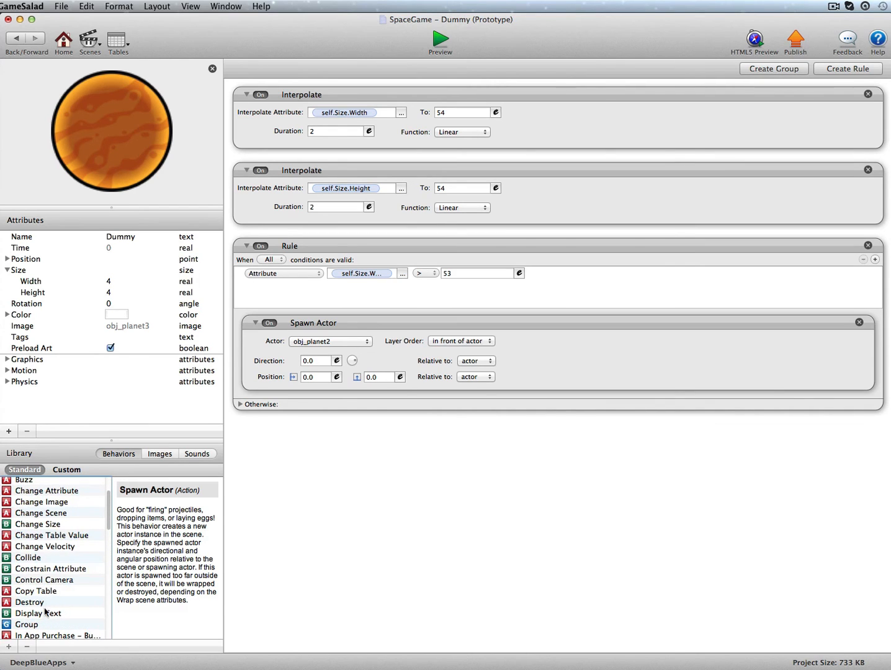
{"action": "left_click", "coordinate": [45, 611]}
{"action": "left_click_drag", "start_coordinate": [39, 603], "coordinate": [319, 409]}
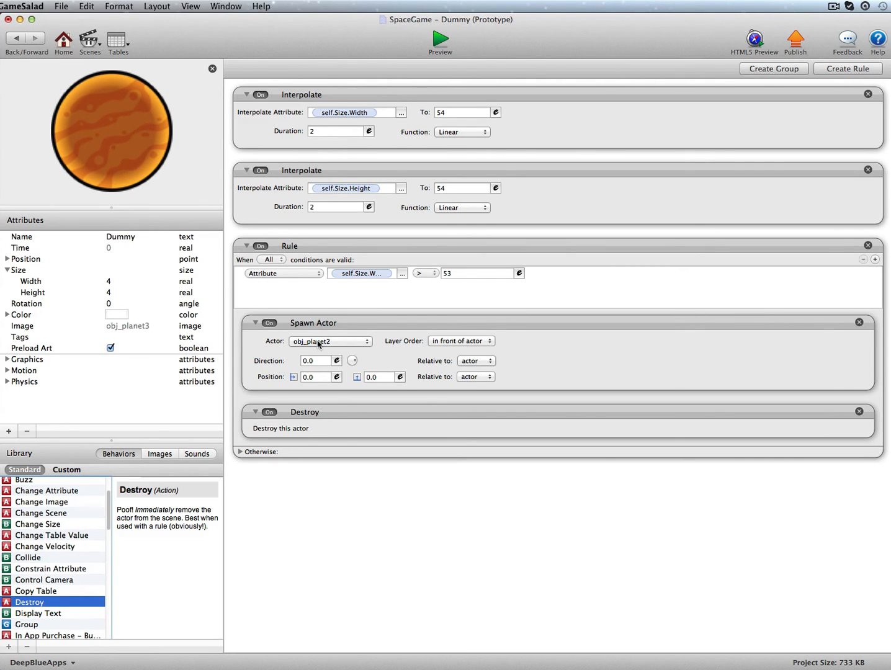
Step: Return to the initial scene, duplicate the obj_planet1 actor and delete the copy
{"action": "left_click", "coordinate": [15, 41]}
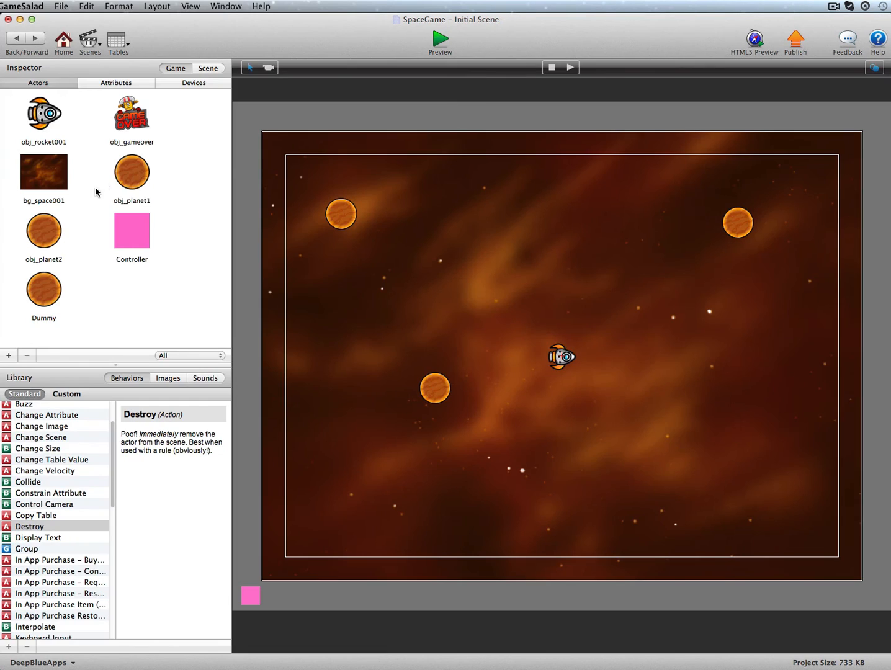
{"action": "left_click", "coordinate": [135, 180]}
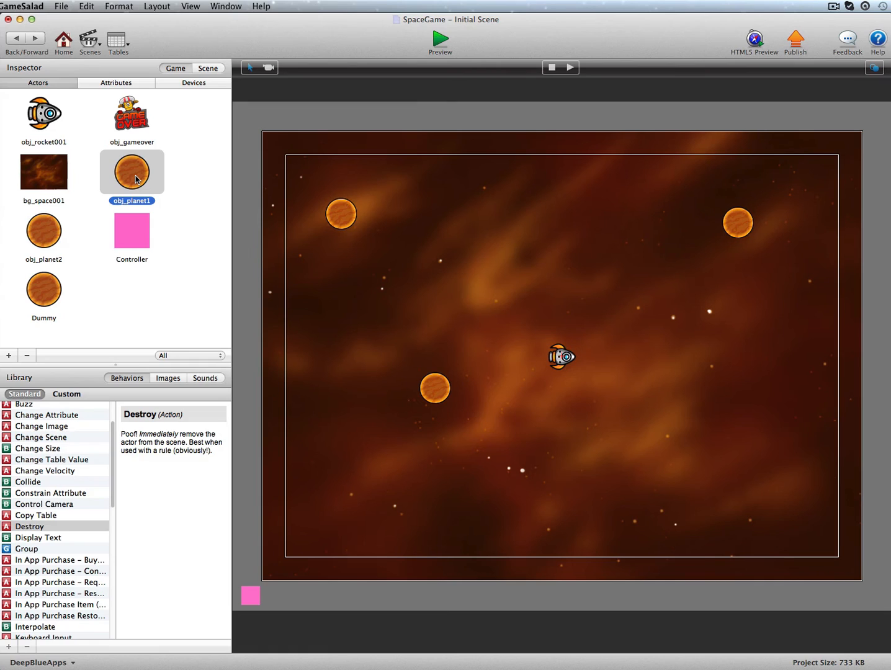
{"action": "left_click_drag", "start_coordinate": [137, 174], "coordinate": [147, 179]}
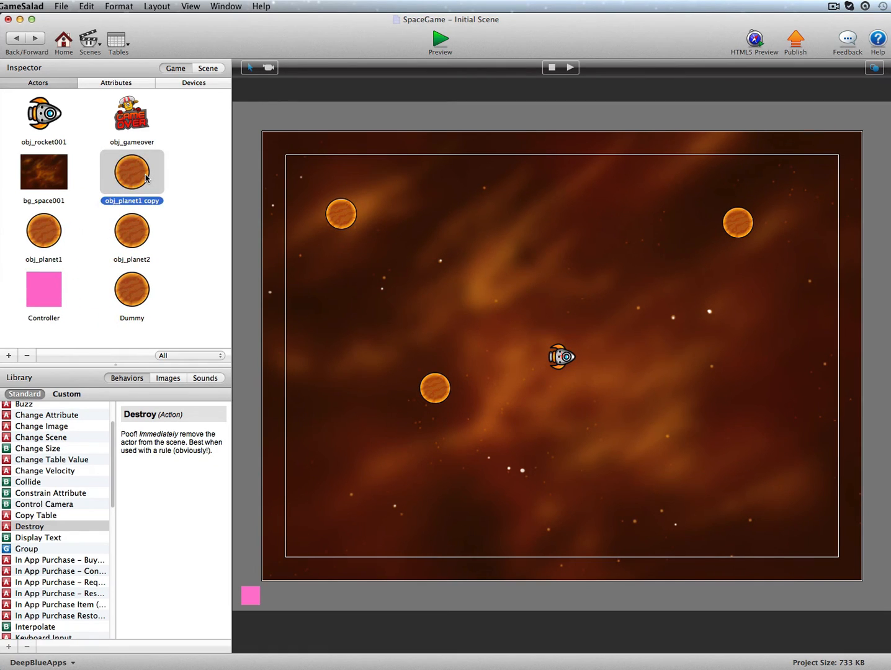
{"action": "left_click", "coordinate": [27, 355]}
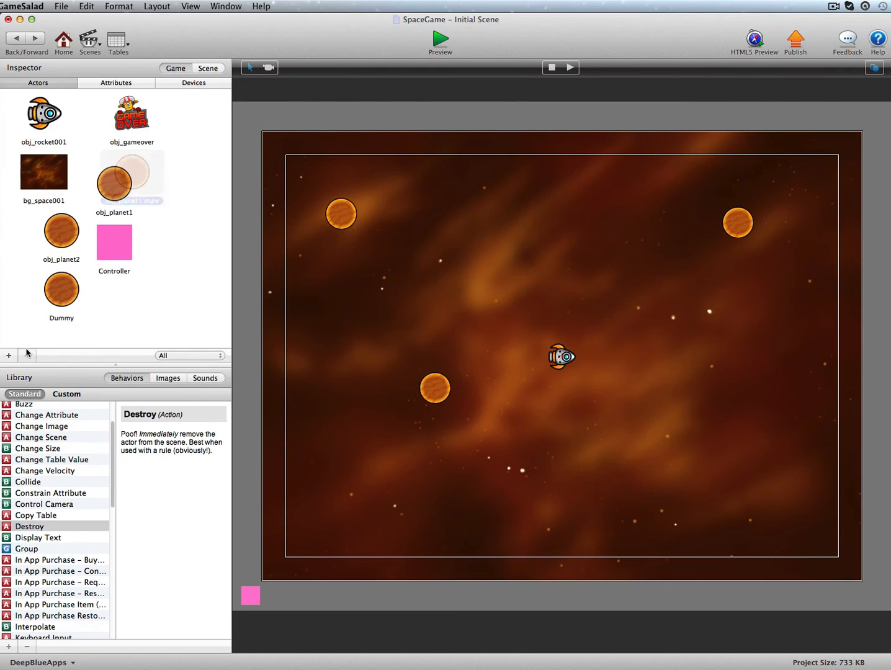
Step: Check whether obj_planet1 and obj_planet2 both carry the Hazards tag
{"action": "left_click", "coordinate": [58, 231]}
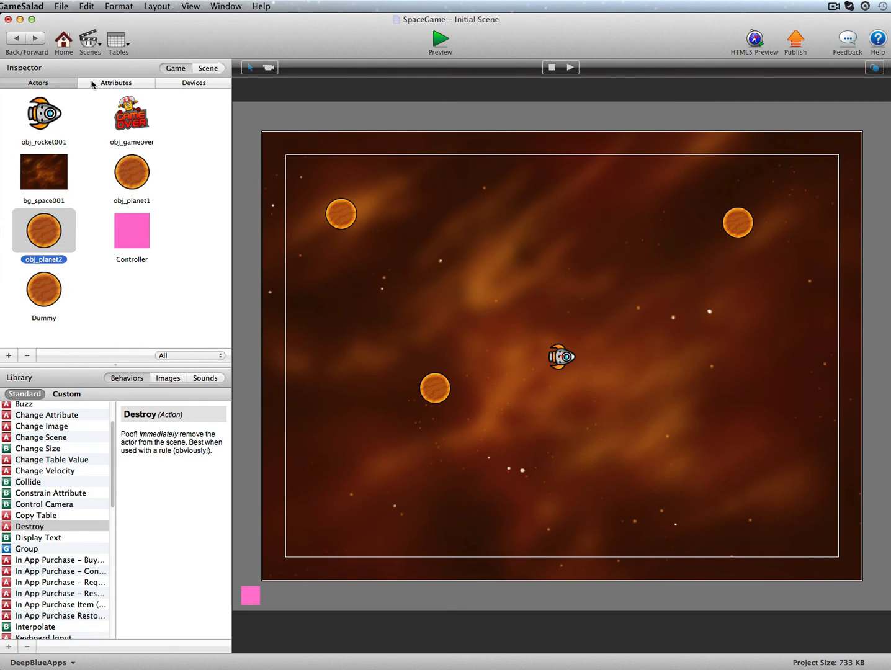
{"action": "left_click", "coordinate": [74, 41]}
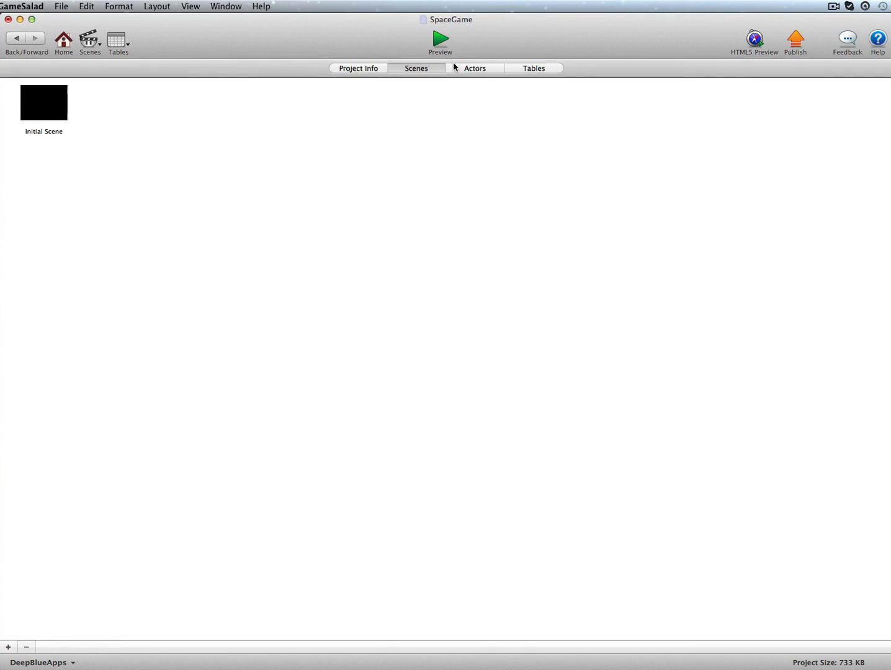
{"action": "left_click", "coordinate": [455, 68]}
{"action": "left_click", "coordinate": [48, 96]}
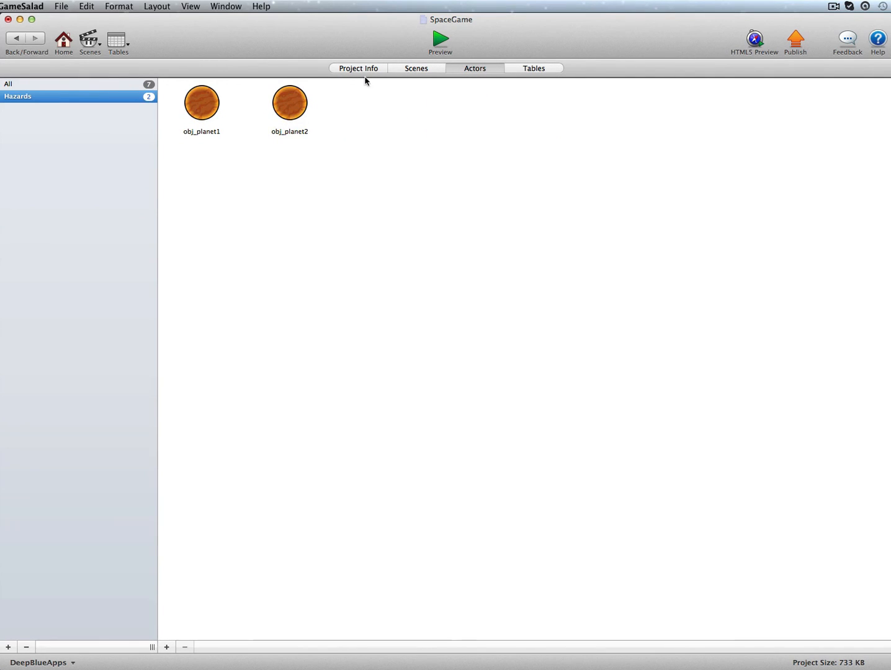
Step: Review the obj_rocket001 actor's behaviors down to its Hazards collision rule, and return to the initial scene
{"action": "left_click", "coordinate": [436, 69]}
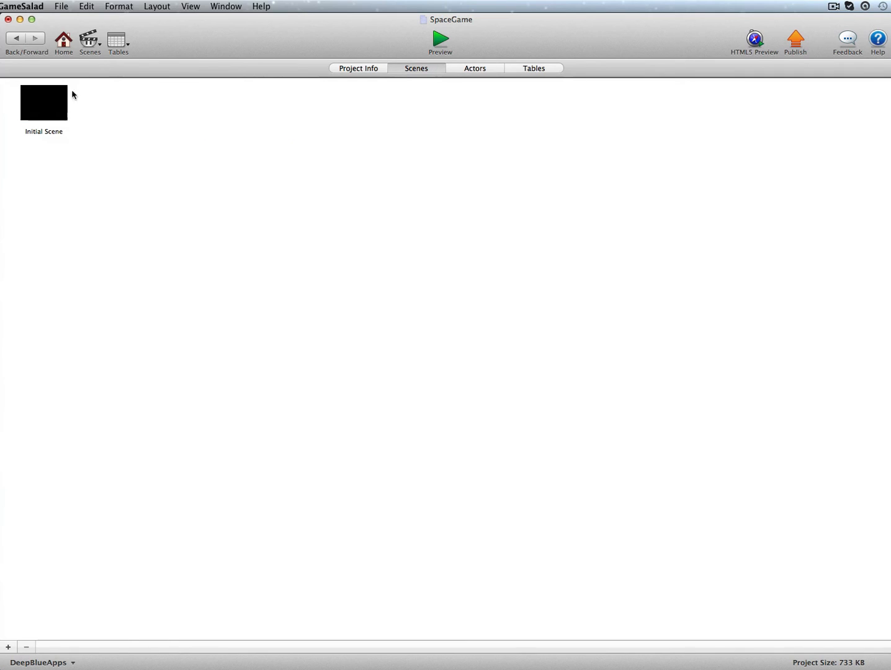
{"action": "left_click", "coordinate": [64, 100]}
{"action": "double_click", "coordinate": [64, 99]}
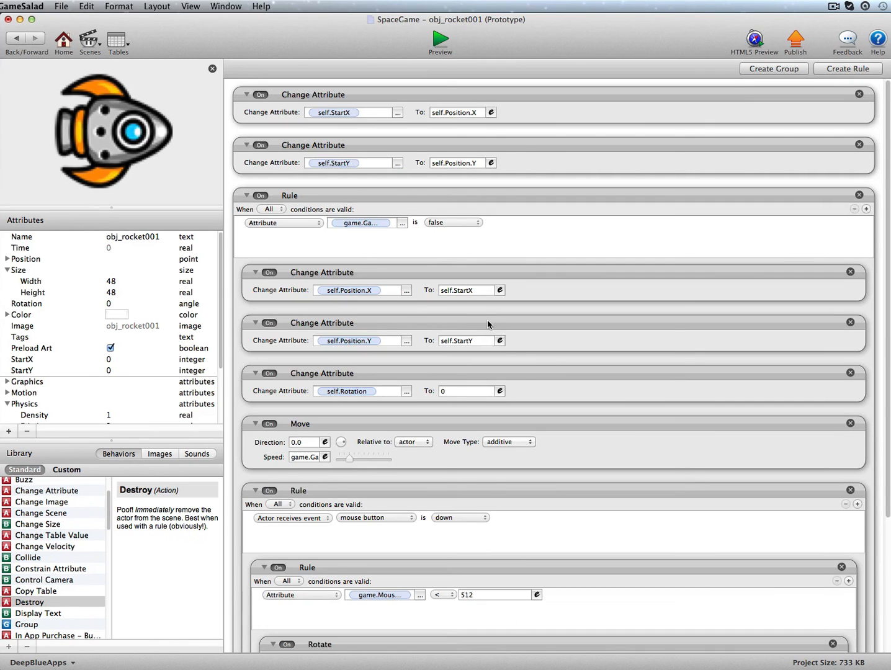
{"action": "scroll", "coordinate": [487, 320], "scroll_direction": "down", "scroll_amount": 5}
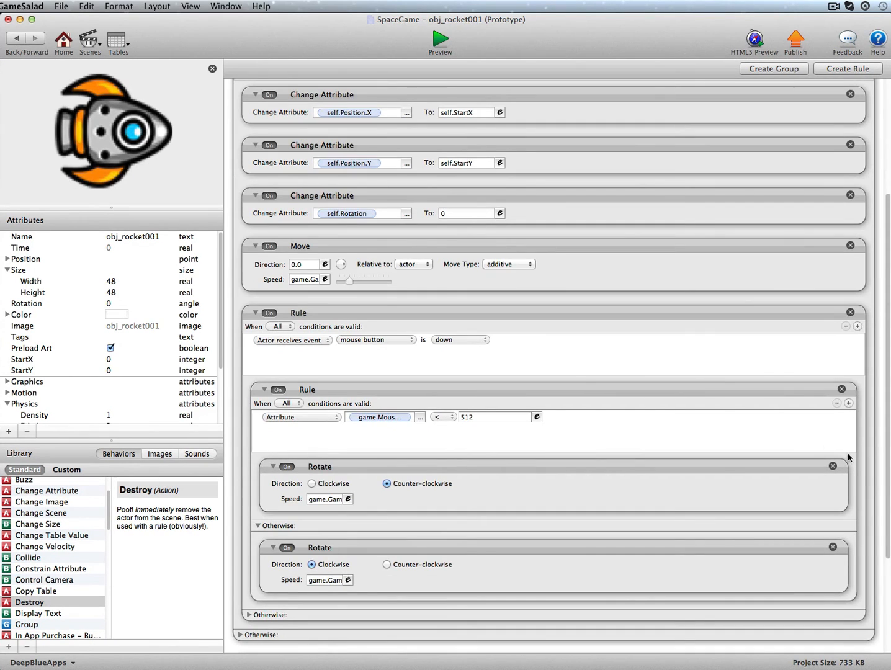
{"action": "scroll", "coordinate": [875, 472], "scroll_direction": "down", "scroll_amount": 4}
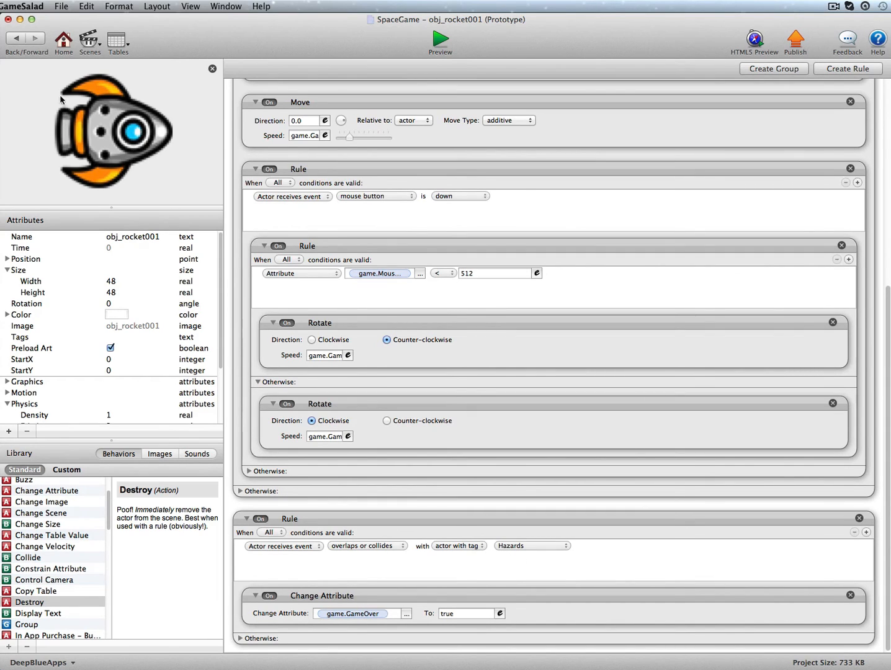
{"action": "left_click", "coordinate": [19, 42]}
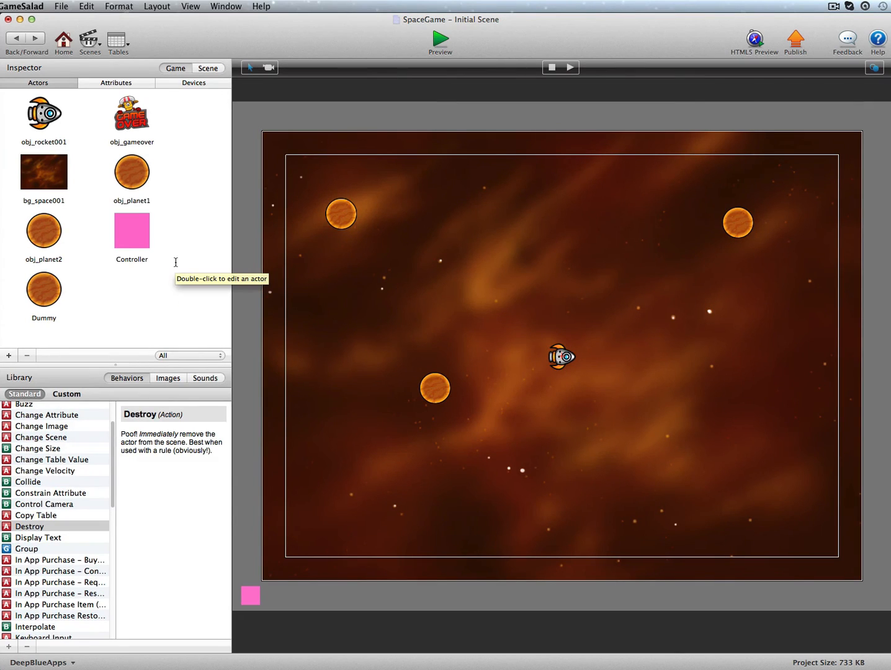
Step: Add a second Timer to the Controller actor's rule, running every 2 seconds with Run to Completion enabled
{"action": "double_click", "coordinate": [134, 235]}
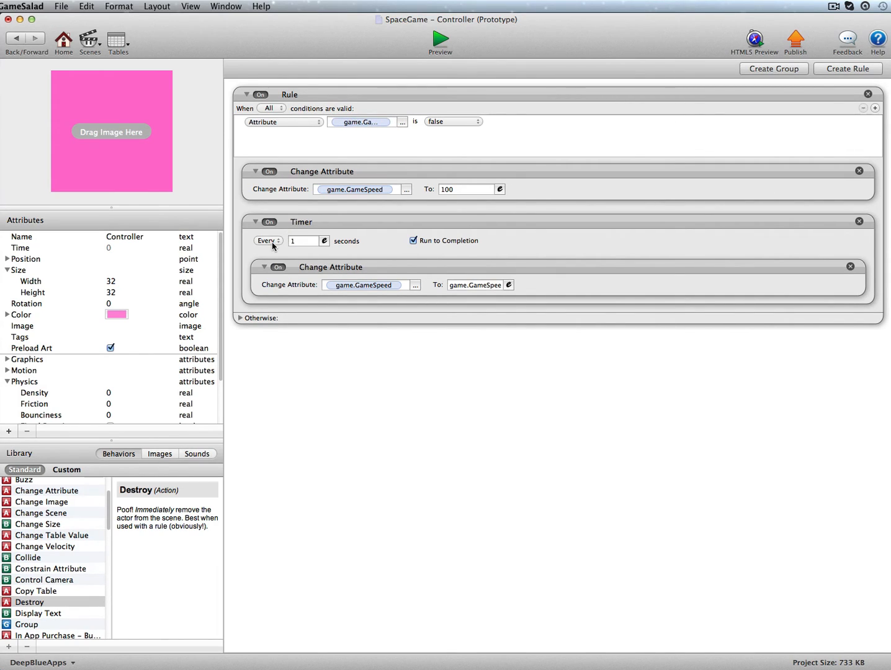
{"action": "scroll", "coordinate": [64, 563], "scroll_direction": "down", "scroll_amount": 5}
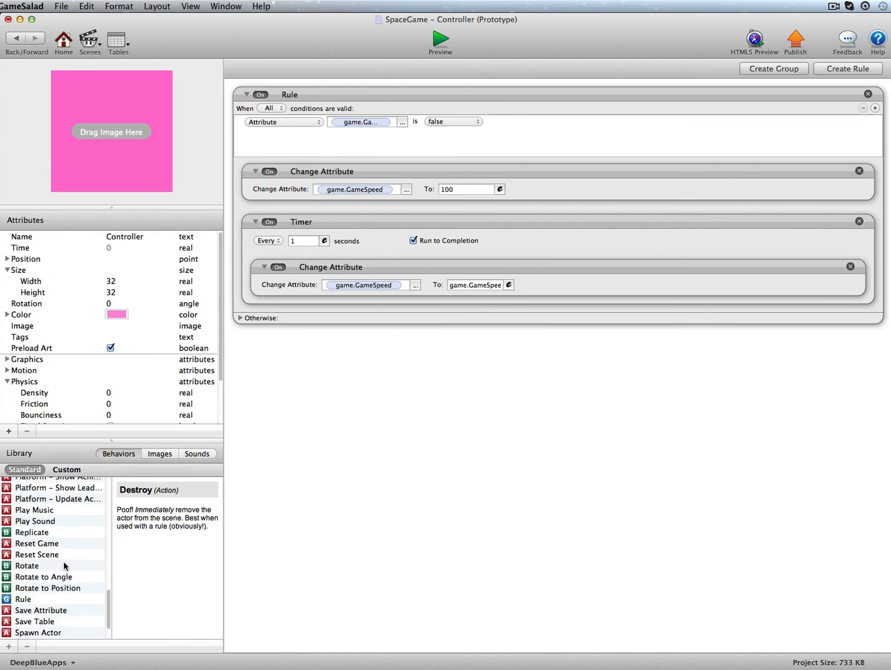
{"action": "scroll", "coordinate": [63, 561], "scroll_direction": "down", "scroll_amount": 2}
{"action": "left_click", "coordinate": [50, 623]}
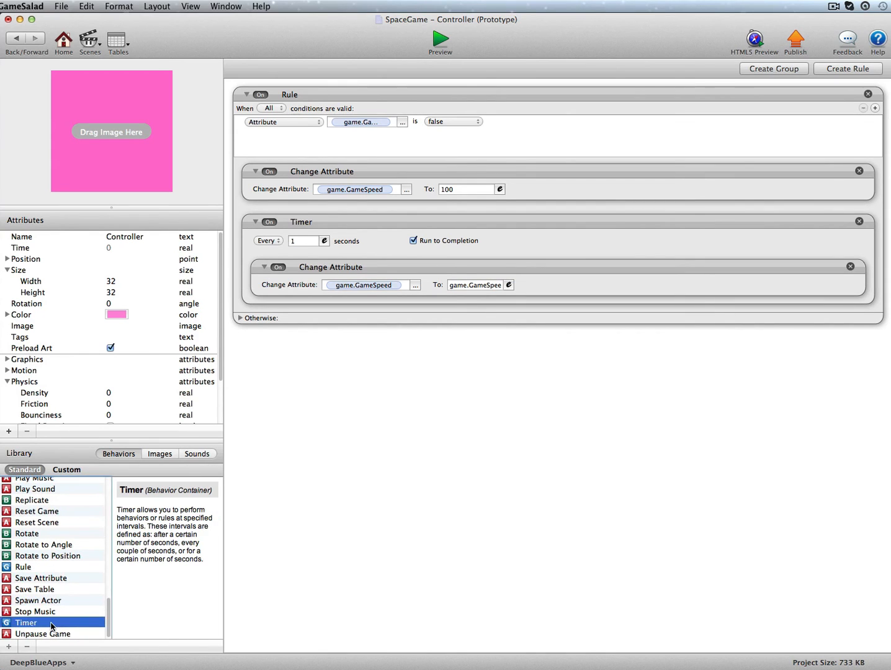
{"action": "left_click_drag", "start_coordinate": [51, 626], "coordinate": [340, 329]}
{"action": "double_click", "coordinate": [304, 345]}
{"action": "type", "text": "5"}
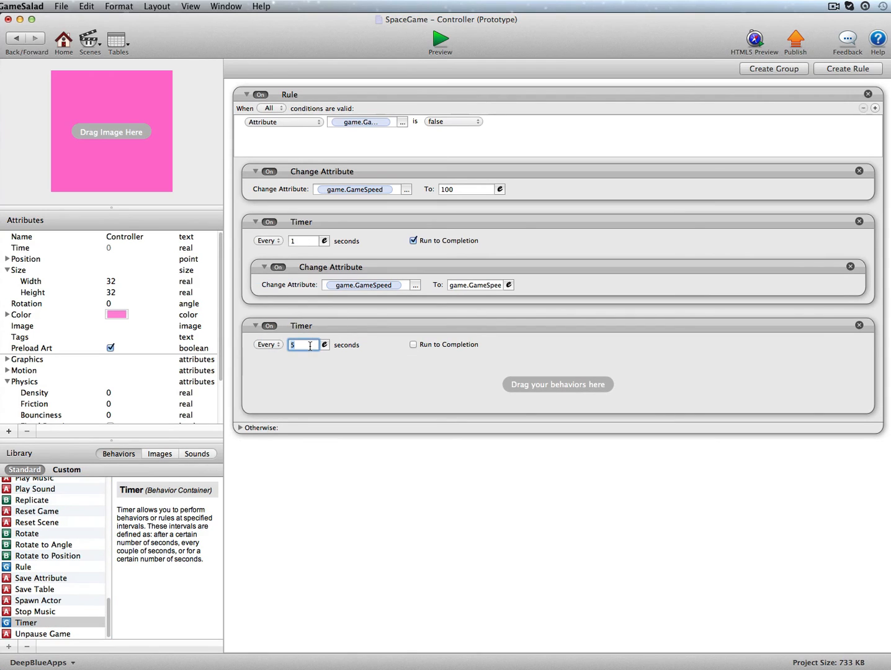
{"action": "key", "text": "BackSpace"}
{"action": "type", "text": "2"}
{"action": "left_click", "coordinate": [413, 344]}
Step: Add a Spawn Actor behavior inside the Controller's 2-second Timer, with obj_planet2 as the spawned actor
{"action": "left_click", "coordinate": [59, 601]}
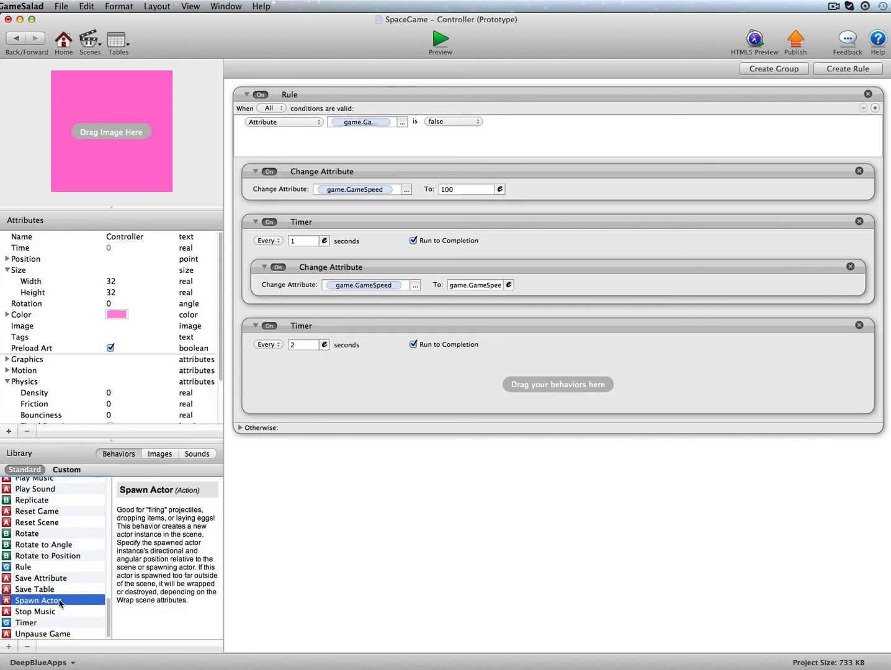
{"action": "left_click_drag", "start_coordinate": [60, 600], "coordinate": [333, 385]}
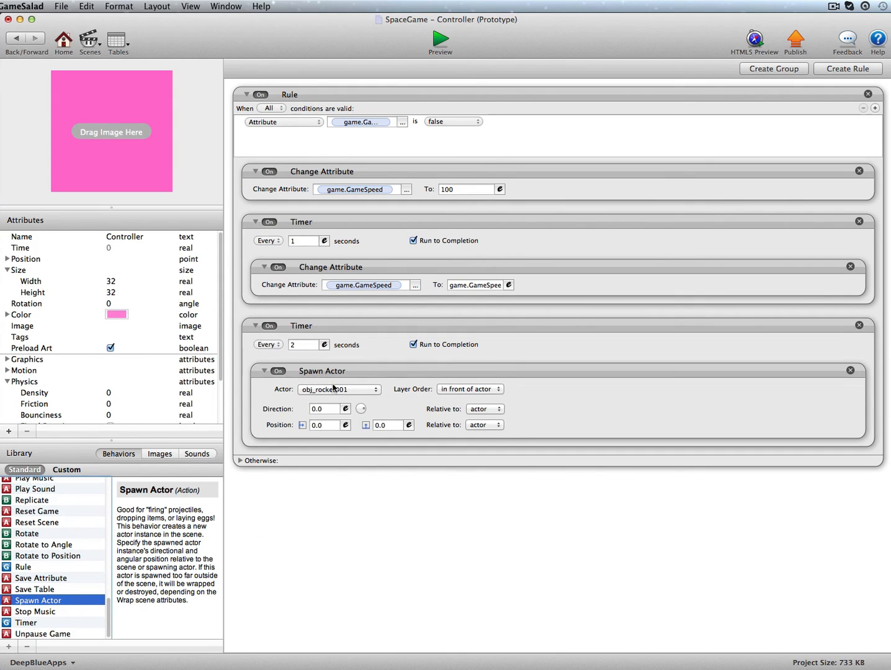
{"action": "left_click", "coordinate": [333, 387]}
{"action": "left_click", "coordinate": [350, 430]}
Step: Set the Spawn Actor behavior's horizontal position to the expression random(0,1024)
{"action": "left_click", "coordinate": [327, 425]}
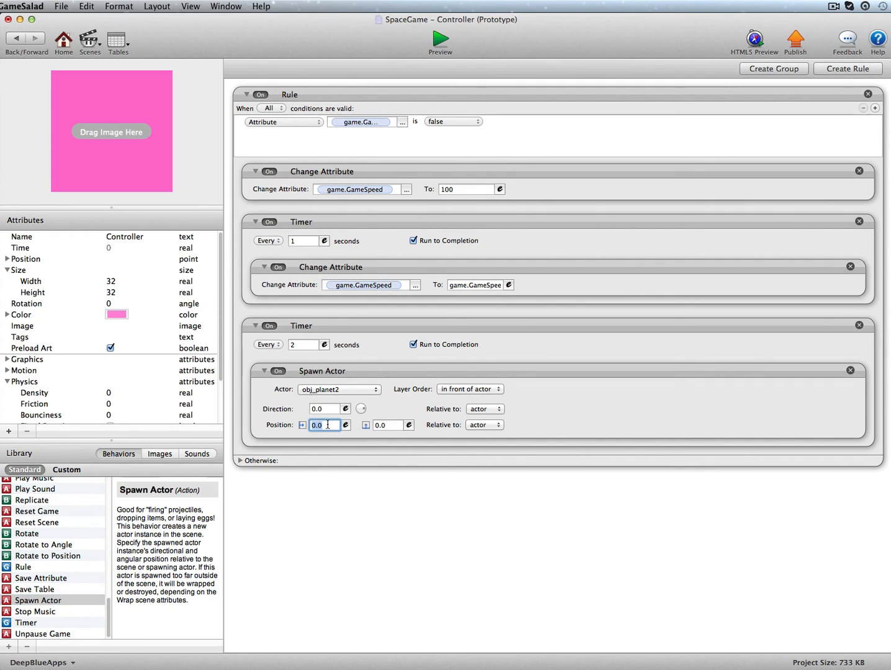
{"action": "type", "text": "0"}
{"action": "left_click", "coordinate": [346, 425]}
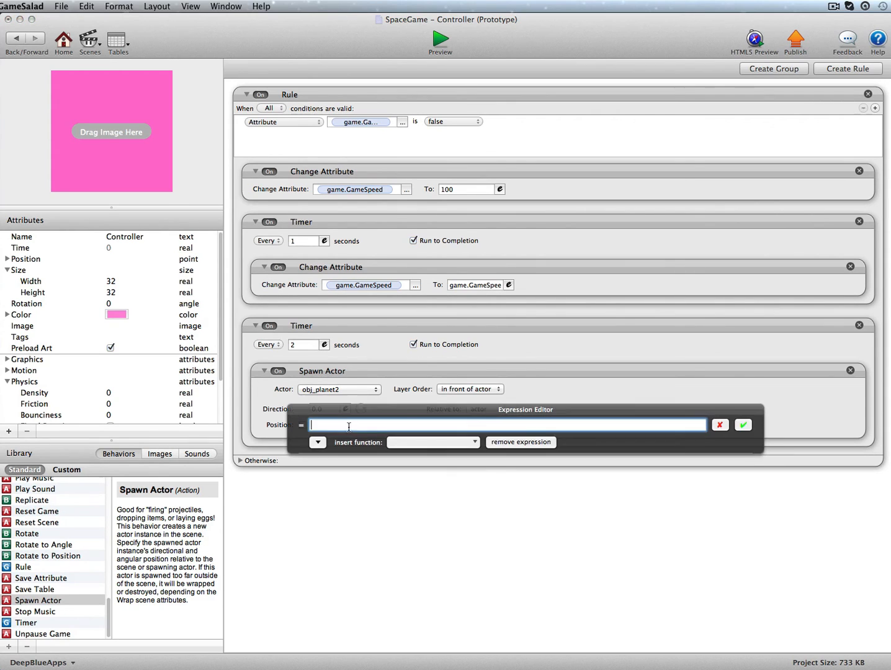
{"action": "left_click", "coordinate": [383, 441]}
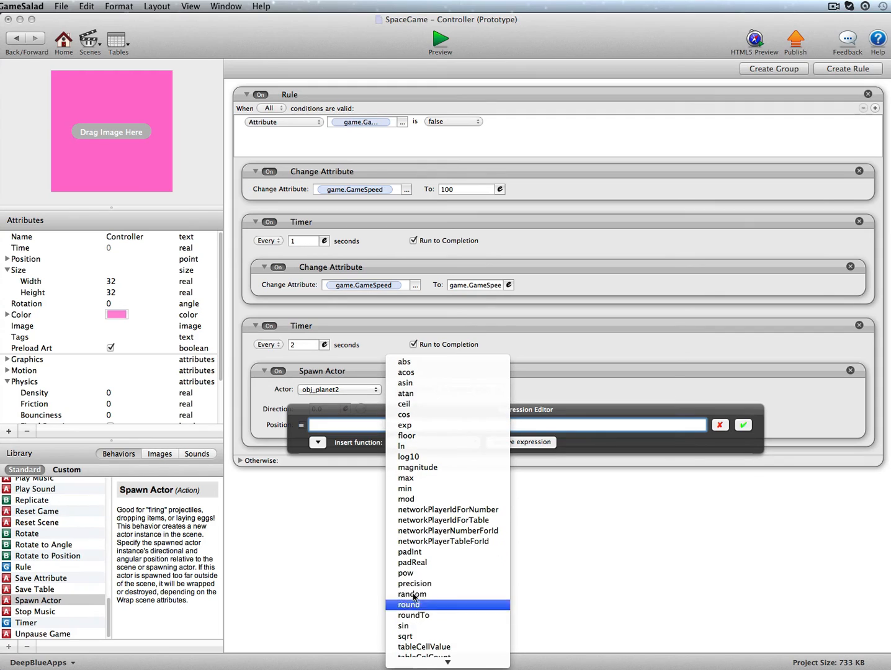
{"action": "left_click", "coordinate": [412, 594]}
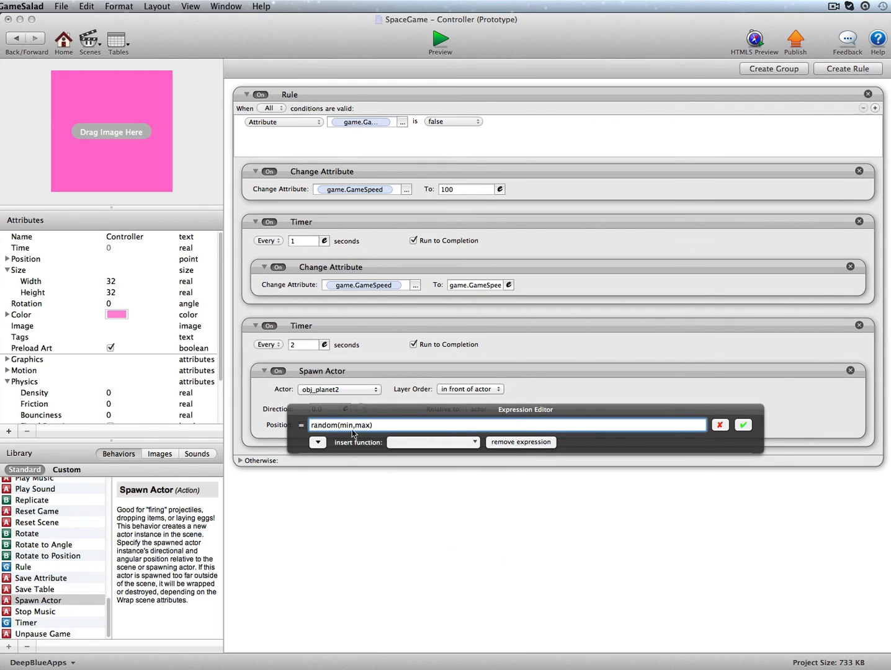
{"action": "left_click_drag", "start_coordinate": [371, 425], "coordinate": [342, 421]}
{"action": "type", "text": "0,1024"}
{"action": "left_click", "coordinate": [743, 424]}
Step: Set the Spawn Actor behavior's vertical position to the expression random(0,768)
{"action": "left_click", "coordinate": [408, 425]}
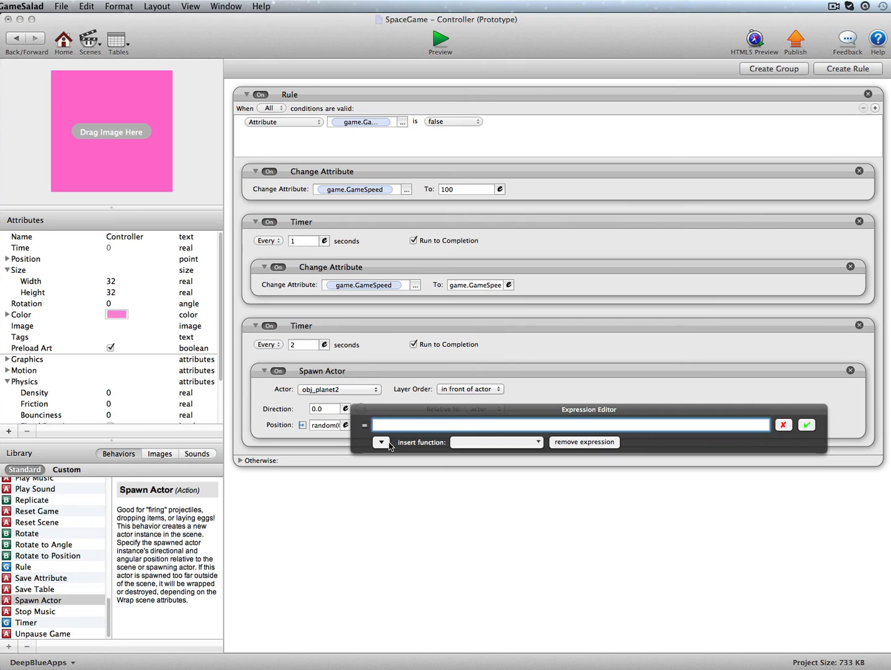
{"action": "left_click", "coordinate": [480, 443]}
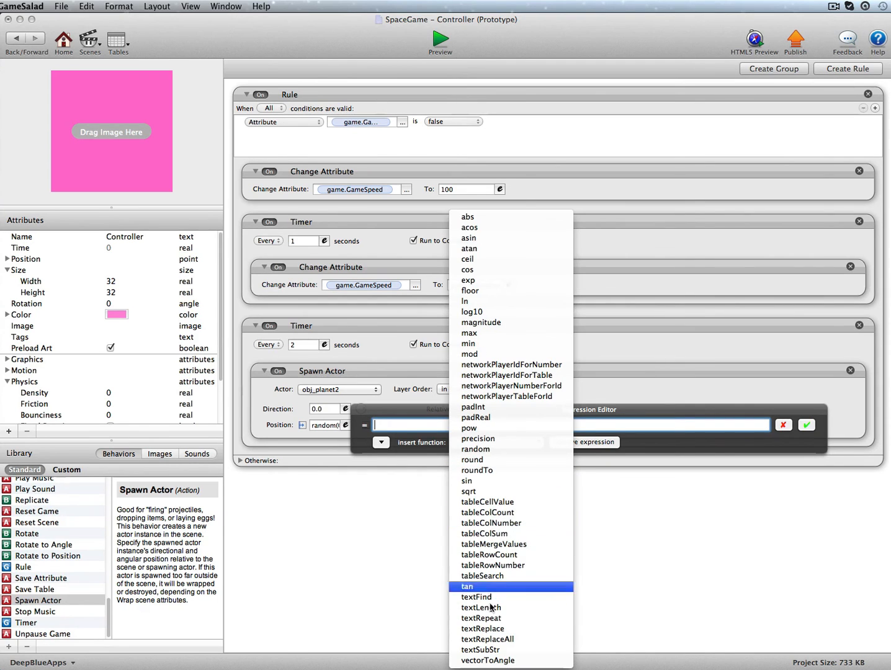
{"action": "left_click", "coordinate": [494, 448]}
{"action": "left_click_drag", "start_coordinate": [434, 426], "coordinate": [405, 423]}
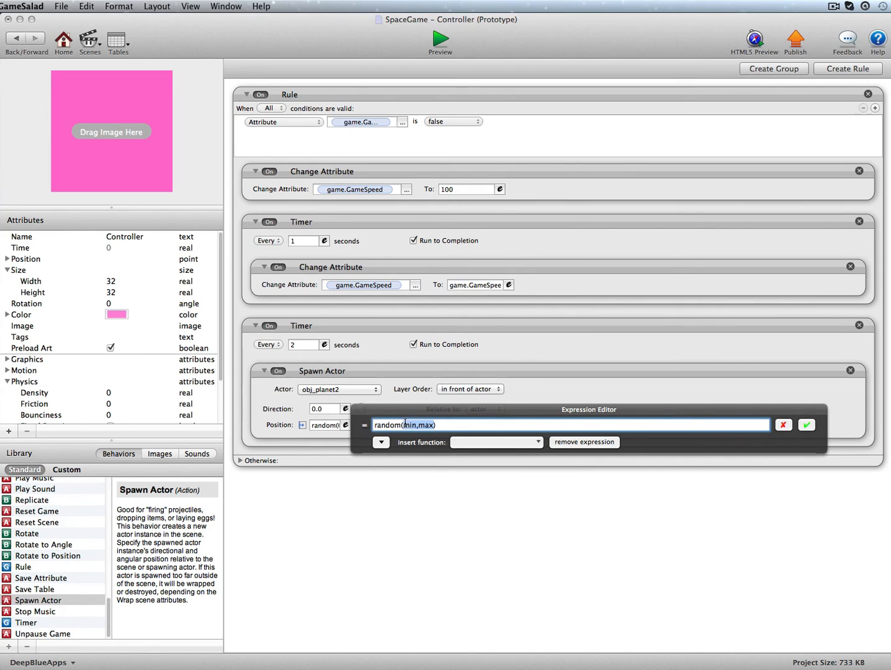
{"action": "type", "text": "0,768)"}
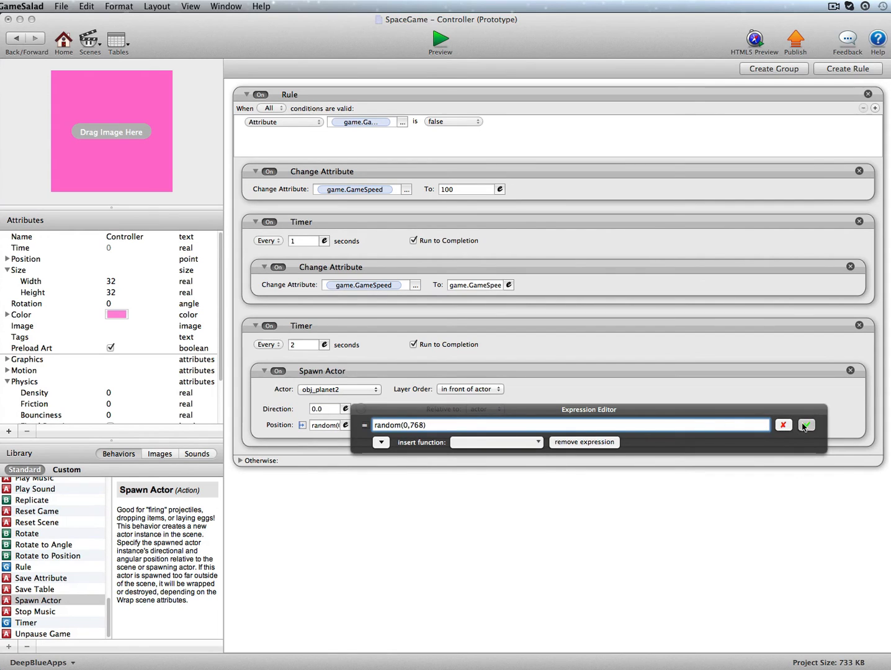
{"action": "left_click", "coordinate": [807, 425]}
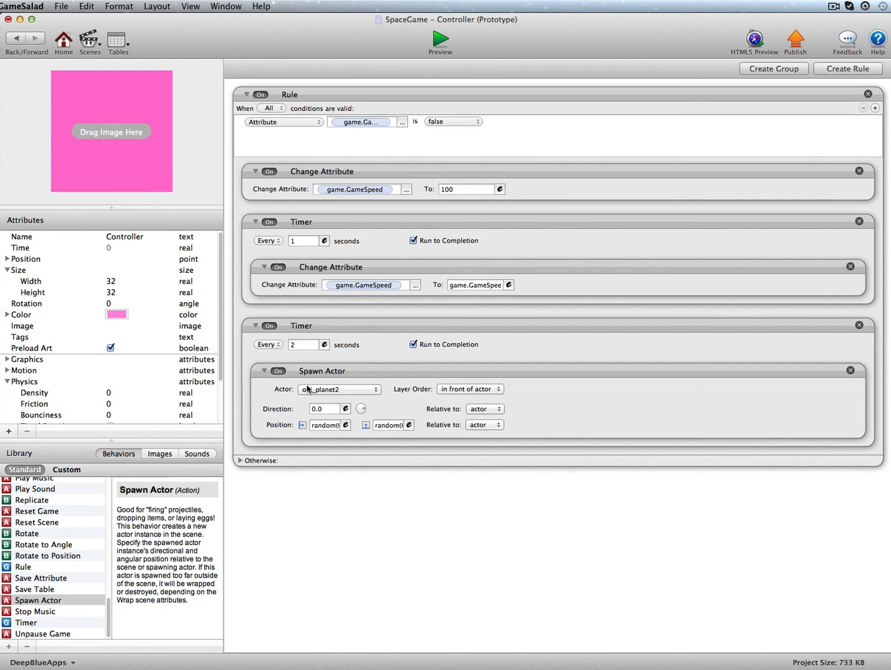
Step: Change the spawned actor to Dummy and recheck the horizontal position expression
{"action": "left_click", "coordinate": [318, 389]}
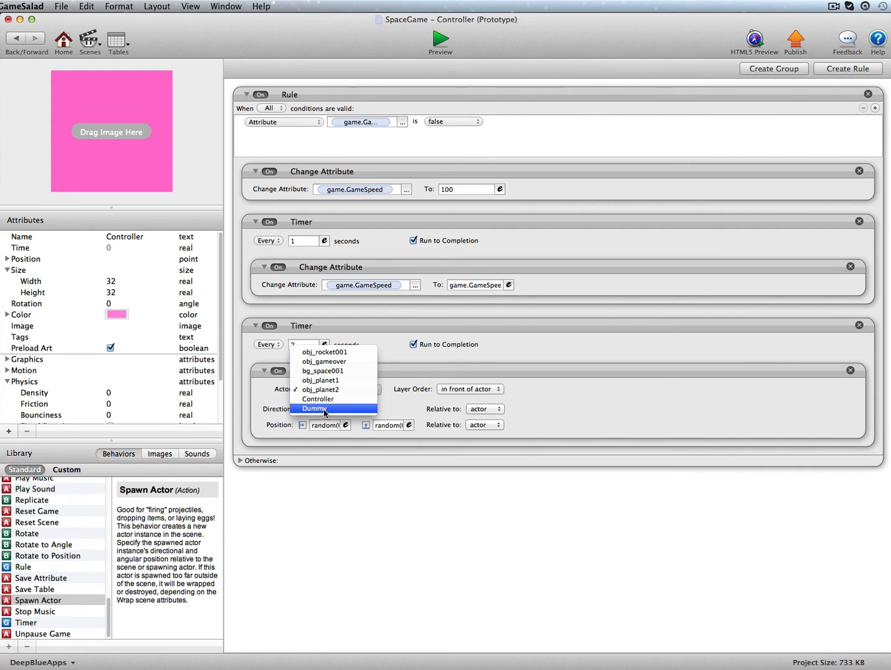
{"action": "left_click", "coordinate": [325, 411]}
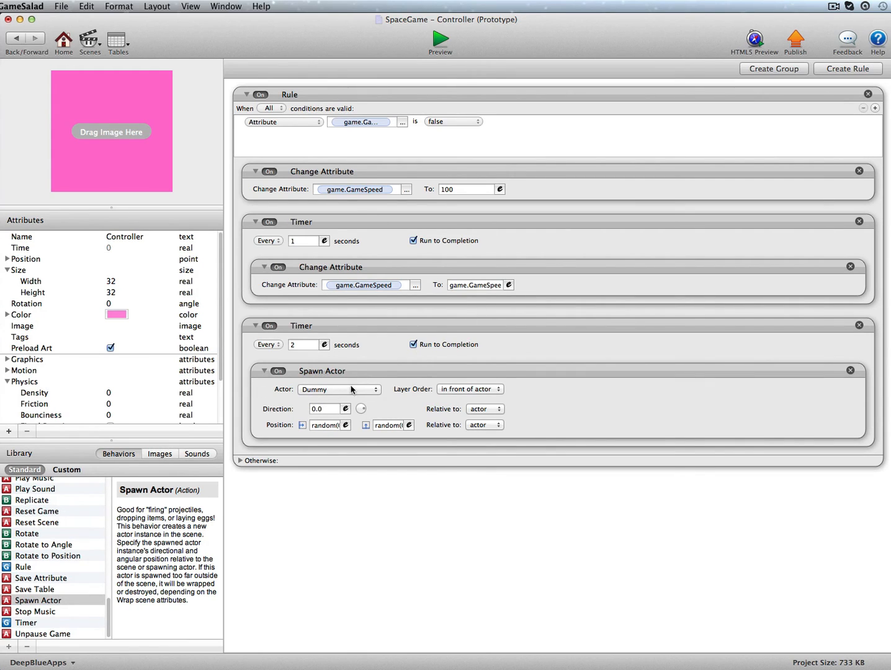
{"action": "left_click", "coordinate": [332, 425]}
{"action": "left_click", "coordinate": [345, 426]}
{"action": "key", "text": "Return"}
Step: Review the Dummy actor's Interpolate and spawn rule behaviors from the initial scene, and save the project
{"action": "left_click", "coordinate": [10, 37]}
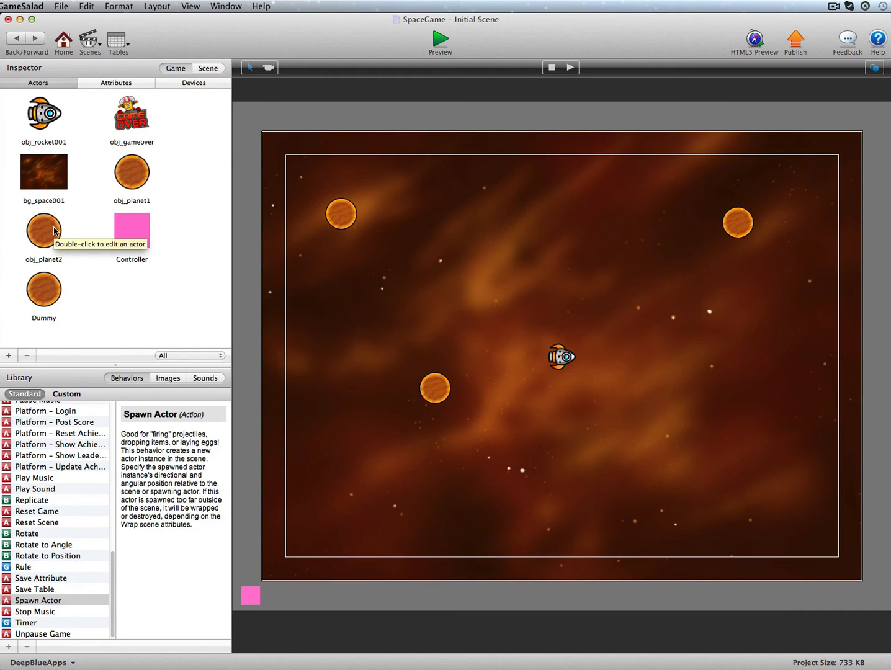
{"action": "double_click", "coordinate": [44, 282]}
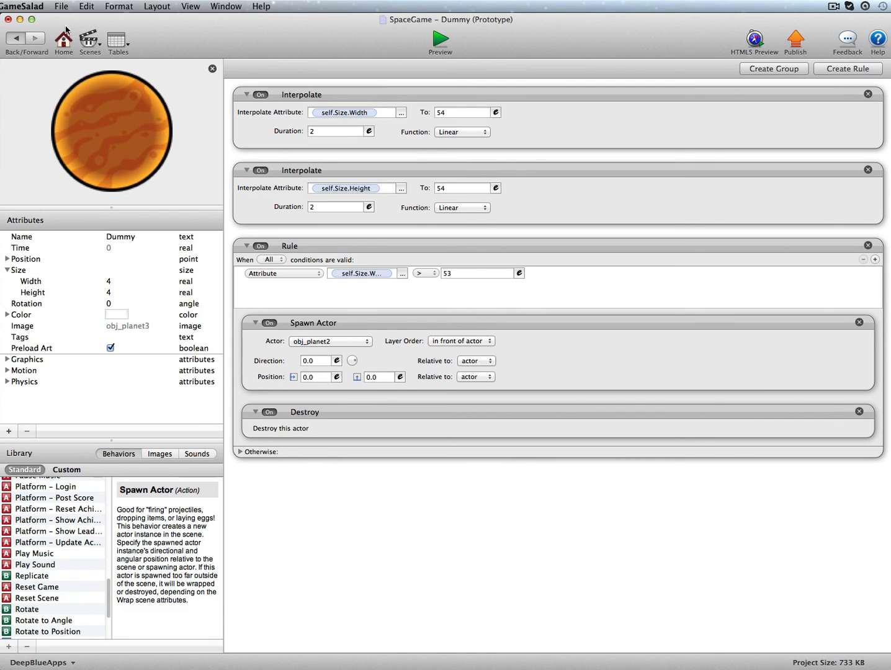
{"action": "left_click", "coordinate": [32, 43]}
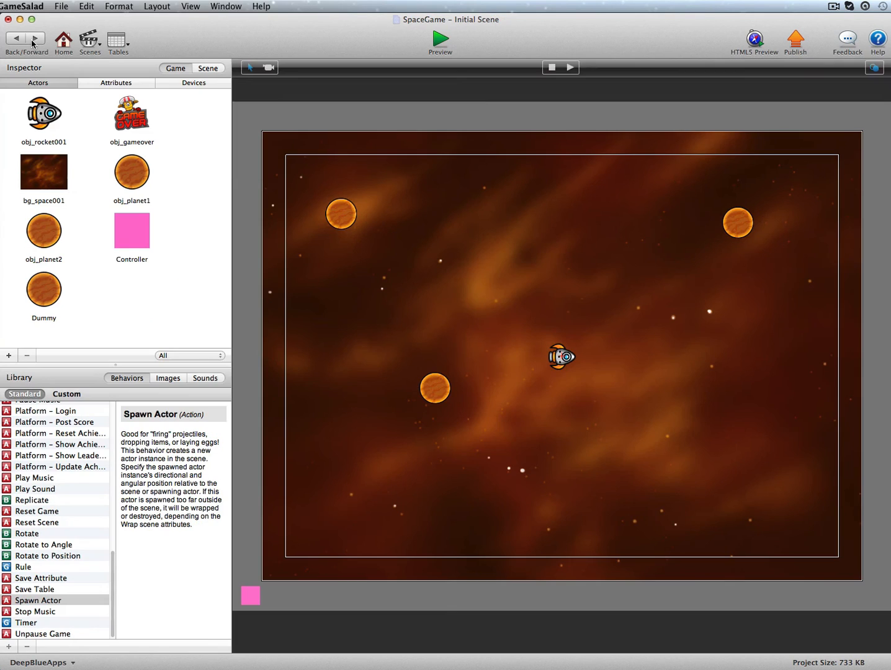
{"action": "left_click", "coordinate": [64, 6]}
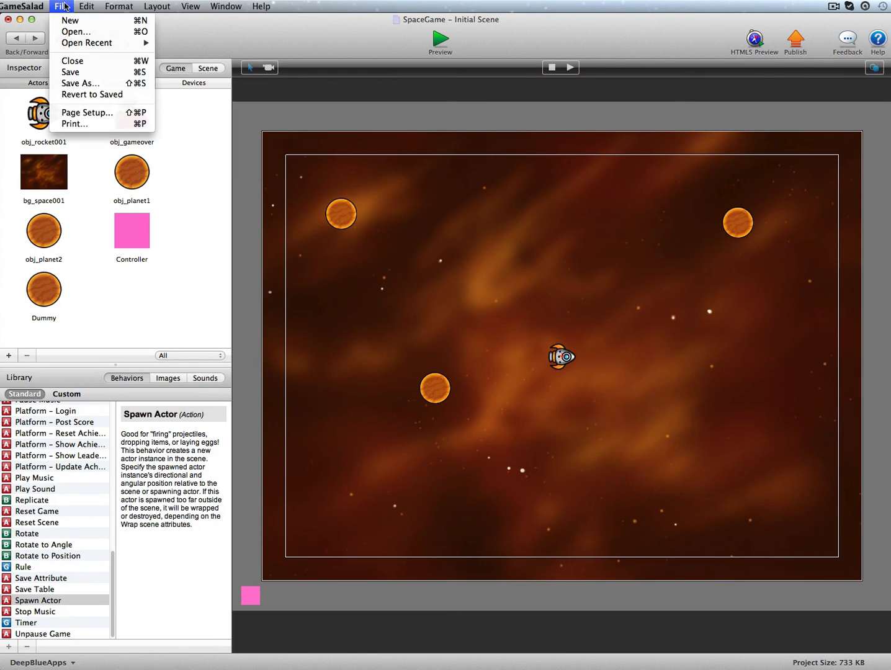
{"action": "left_click", "coordinate": [79, 73]}
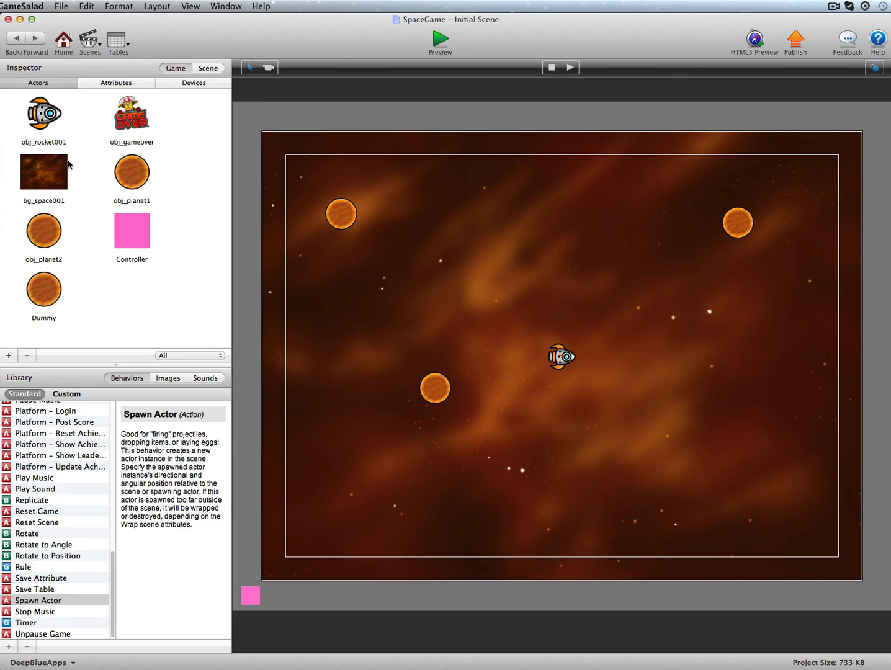
Step: Create a rule in the obj_planet2 actor with the condition that the game-over attribute is true
{"action": "double_click", "coordinate": [44, 230]}
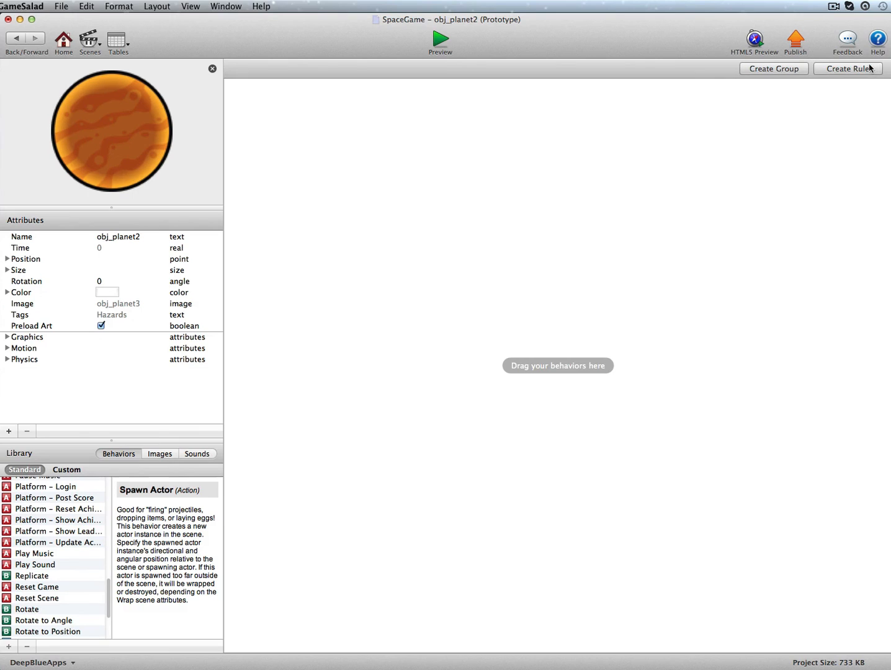
{"action": "left_click", "coordinate": [869, 68]}
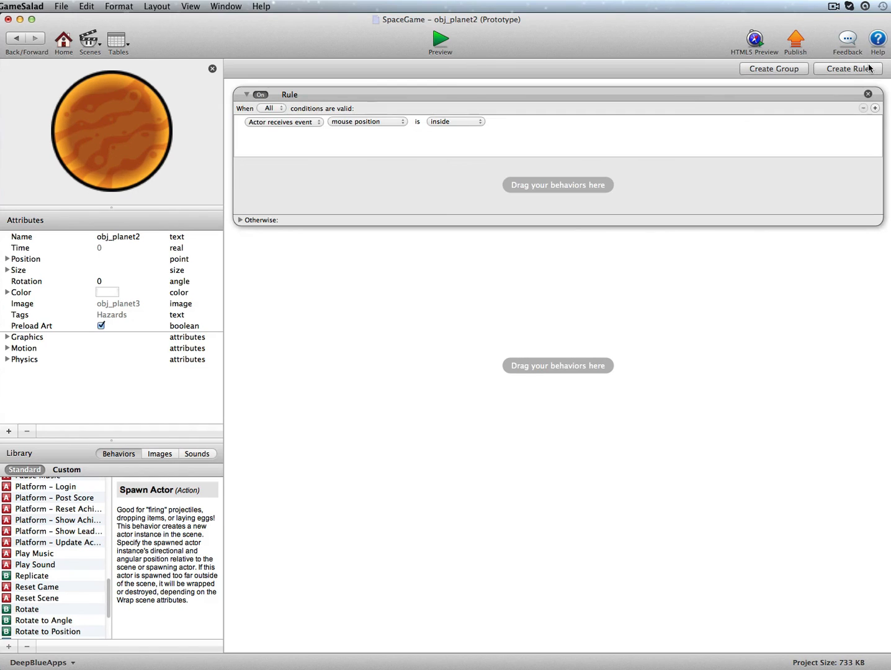
{"action": "left_click", "coordinate": [368, 122]}
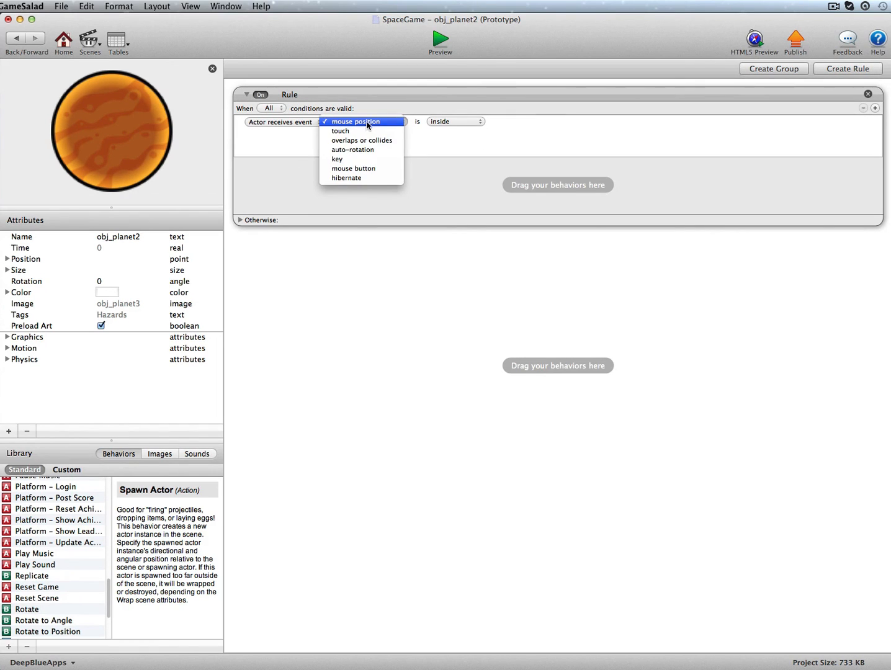
{"action": "left_click", "coordinate": [309, 123]}
{"action": "left_click", "coordinate": [309, 123]}
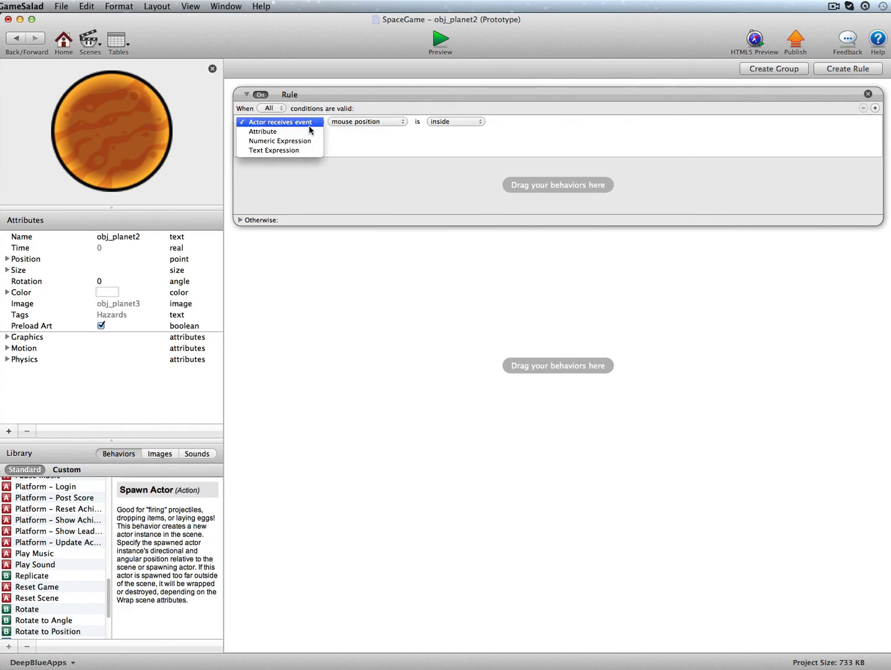
{"action": "left_click", "coordinate": [309, 131]}
{"action": "left_click", "coordinate": [403, 121]}
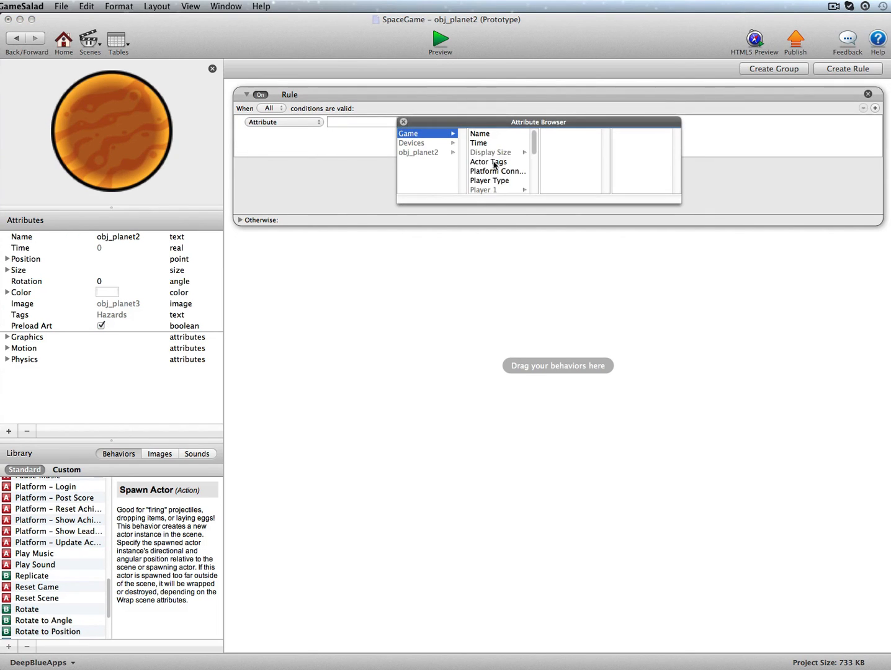
{"action": "scroll", "coordinate": [497, 165], "scroll_direction": "down", "scroll_amount": 4}
{"action": "double_click", "coordinate": [490, 179]}
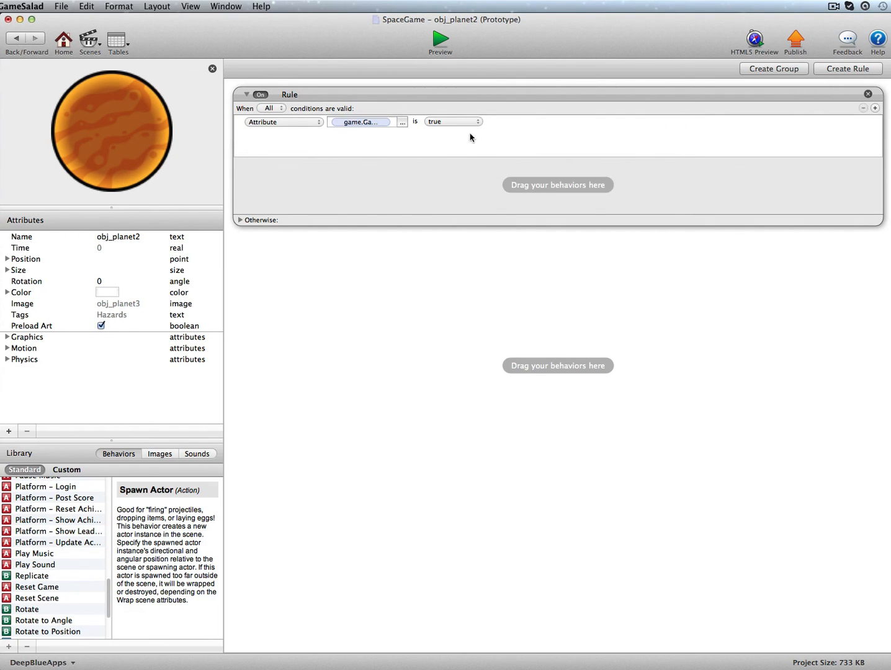
Step: Add a Destroy behavior to obj_planet2's new rule
{"action": "scroll", "coordinate": [81, 560], "scroll_direction": "down", "scroll_amount": 3}
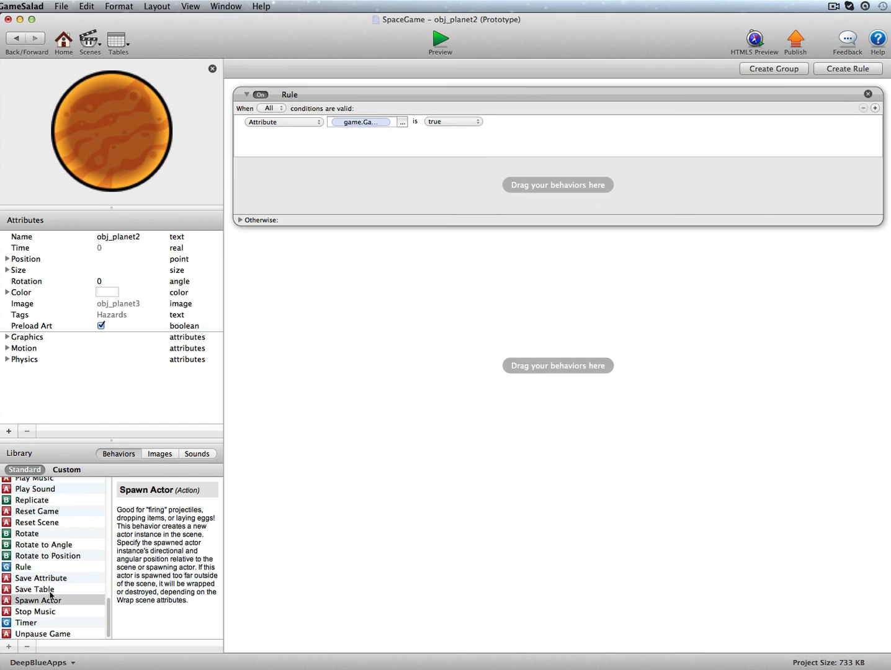
{"action": "scroll", "coordinate": [36, 621], "scroll_direction": "up", "scroll_amount": 8}
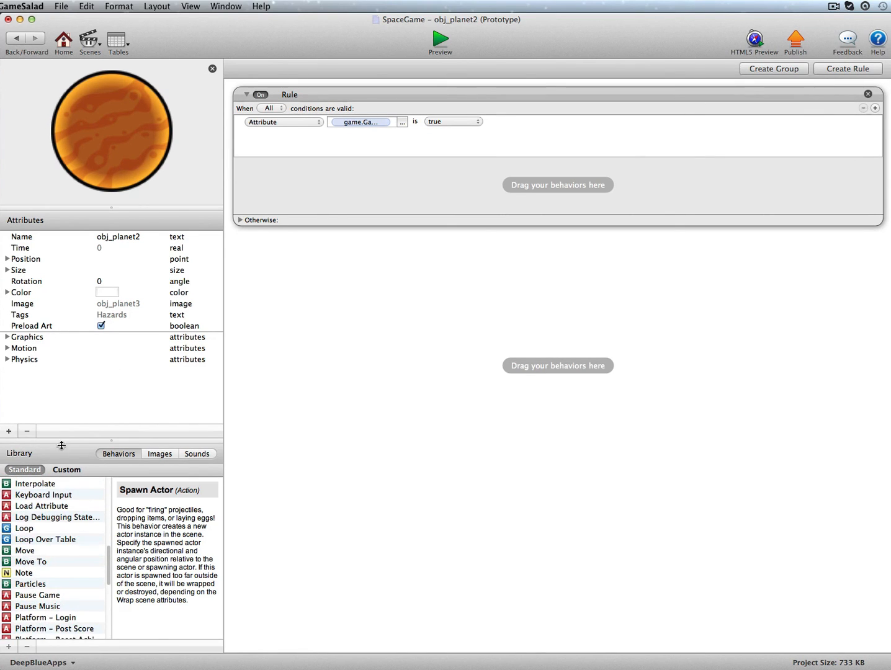
{"action": "scroll", "coordinate": [72, 518], "scroll_direction": "down", "scroll_amount": 5}
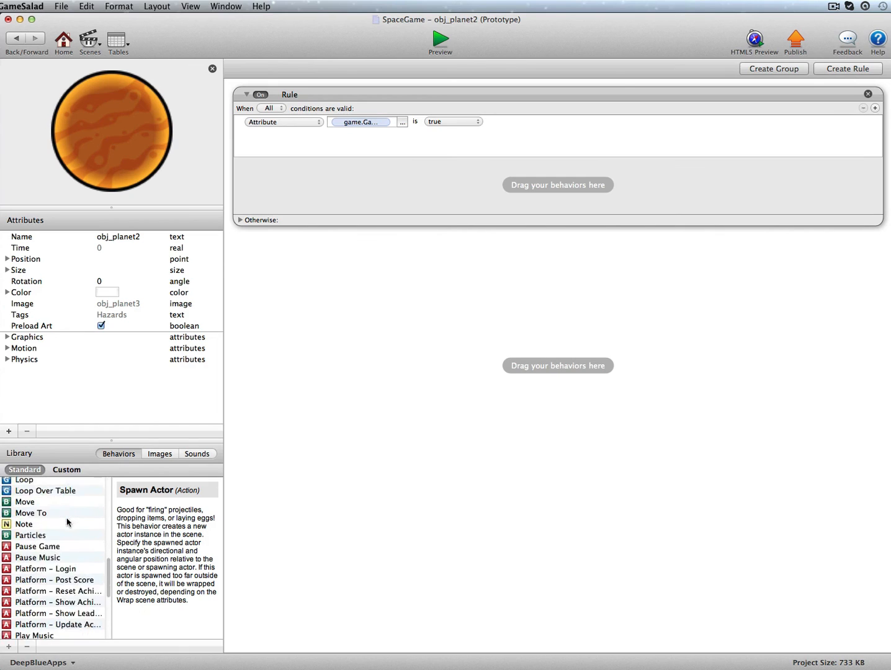
{"action": "scroll", "coordinate": [62, 526], "scroll_direction": "up", "scroll_amount": 10}
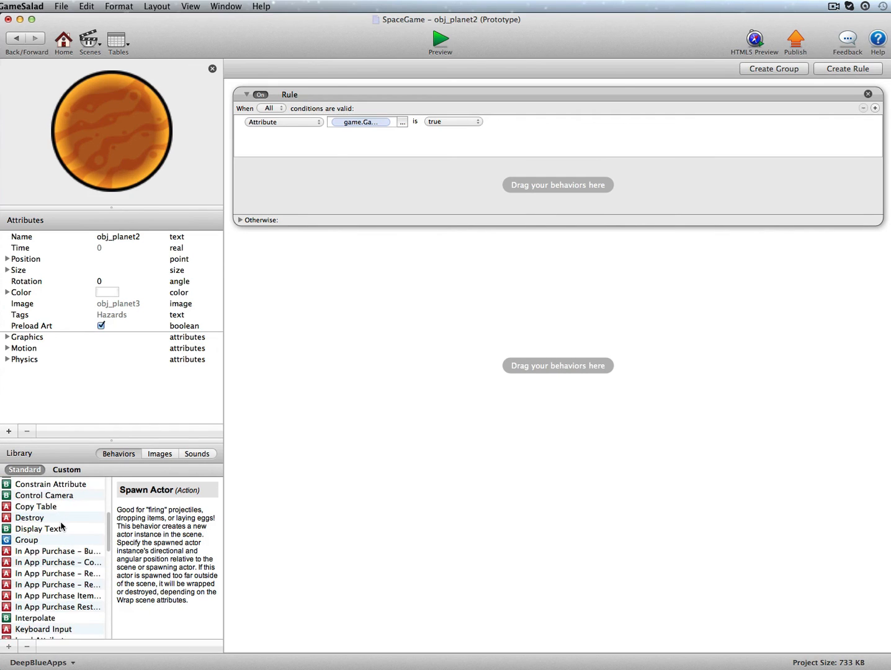
{"action": "left_click", "coordinate": [30, 518]}
{"action": "left_click_drag", "start_coordinate": [301, 352], "coordinate": [336, 184]}
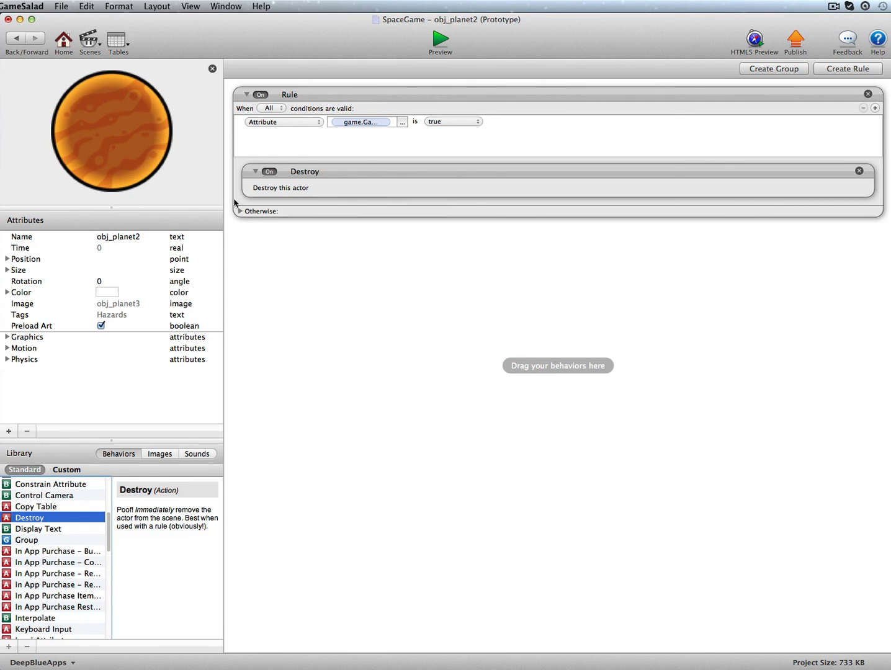
Step: Preview the game to test the planet spawning and game-over behavior, and return to the initial scene
{"action": "left_click", "coordinate": [438, 38]}
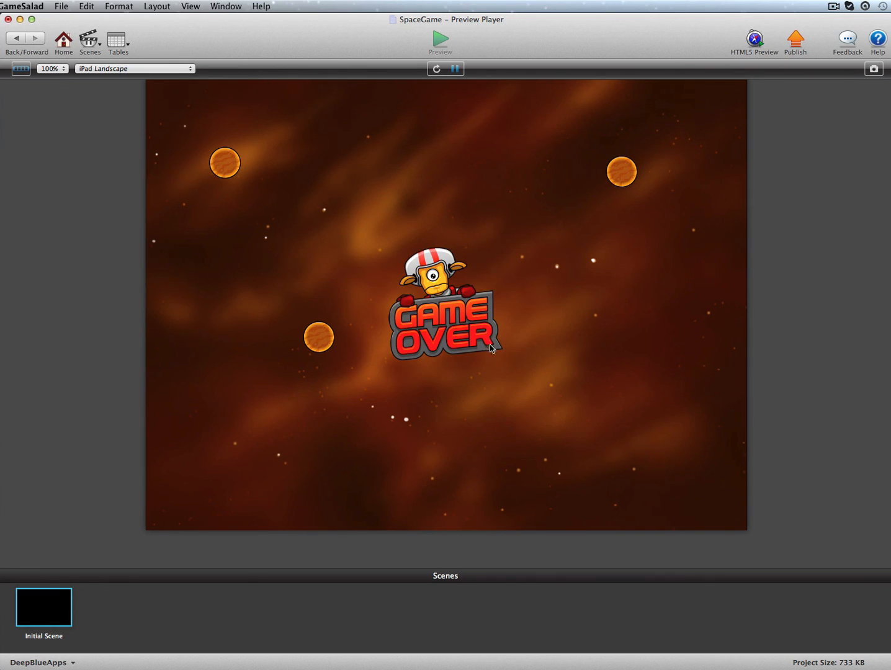
{"action": "left_click", "coordinate": [436, 291]}
{"action": "left_click", "coordinate": [433, 323]}
{"action": "left_click", "coordinate": [20, 38]}
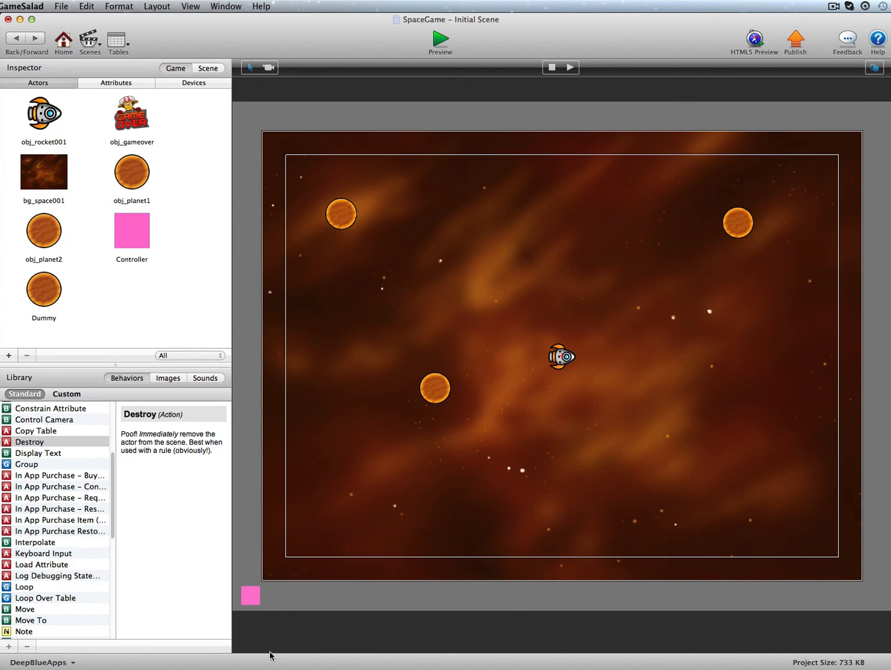
{"action": "left_click", "coordinate": [329, 489]}
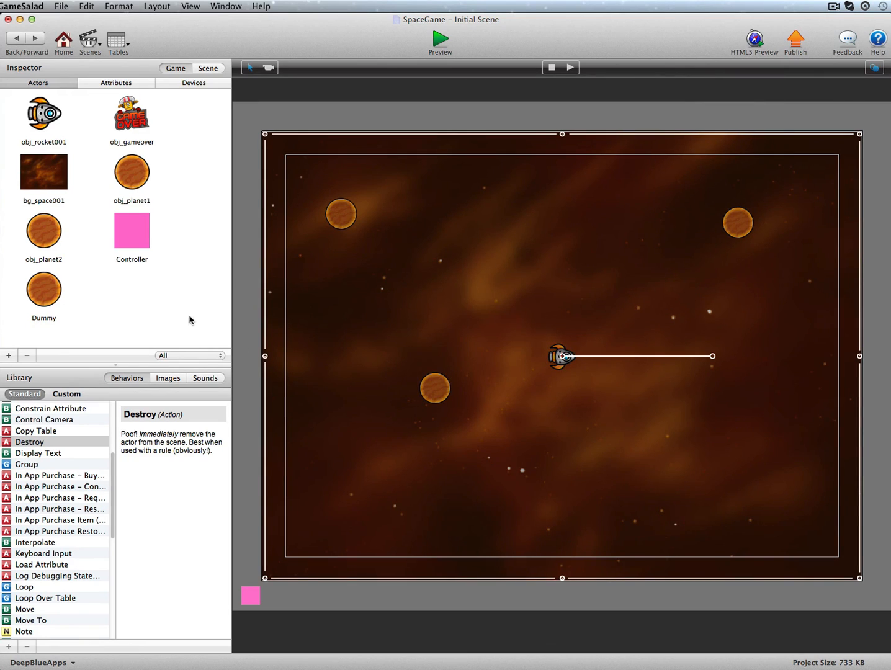
{"action": "left_click", "coordinate": [241, 311]}
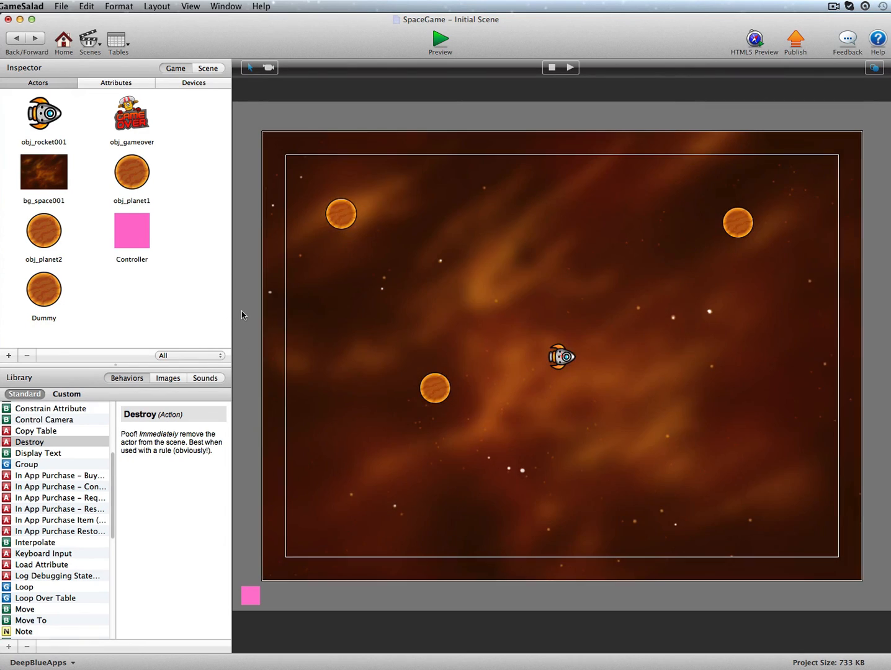
{"action": "left_click", "coordinate": [437, 391]}
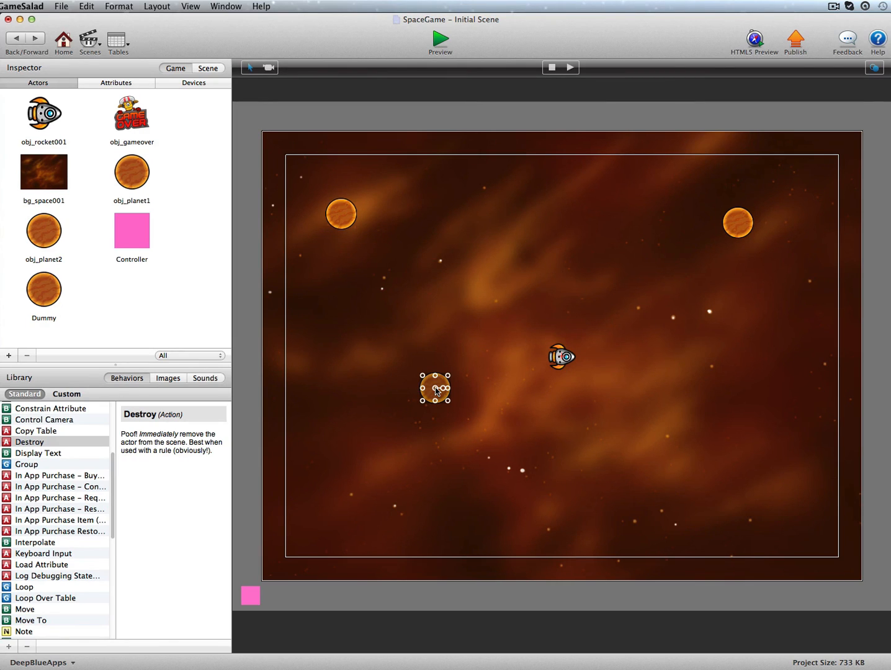
{"action": "left_click", "coordinate": [560, 358]}
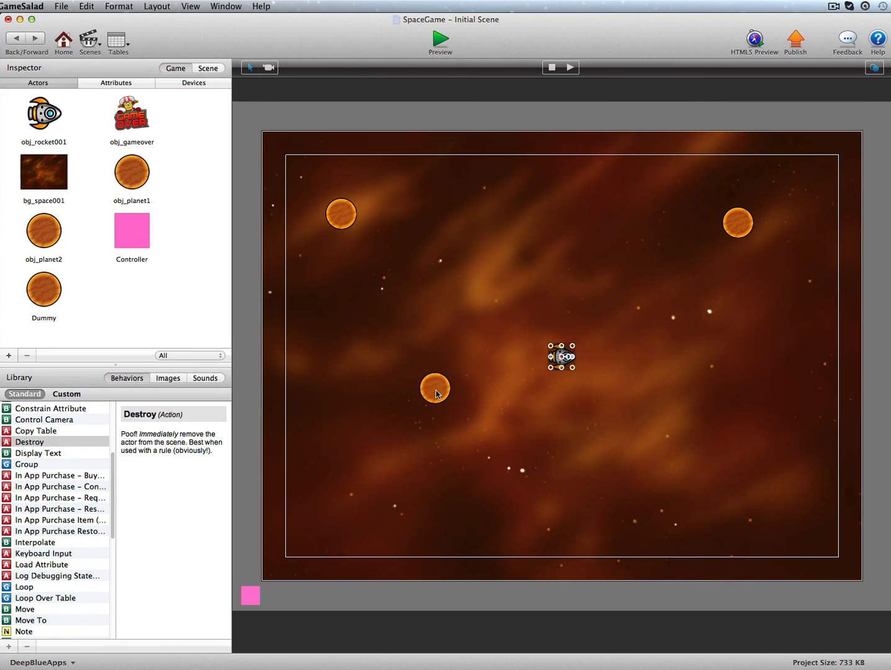
Step: Examine the initial scene's layer order and which actors sit in the Hero and Background layers
{"action": "left_click", "coordinate": [425, 391]}
{"action": "left_click", "coordinate": [568, 358]}
{"action": "left_click", "coordinate": [437, 390]}
{"action": "left_click", "coordinate": [207, 69]}
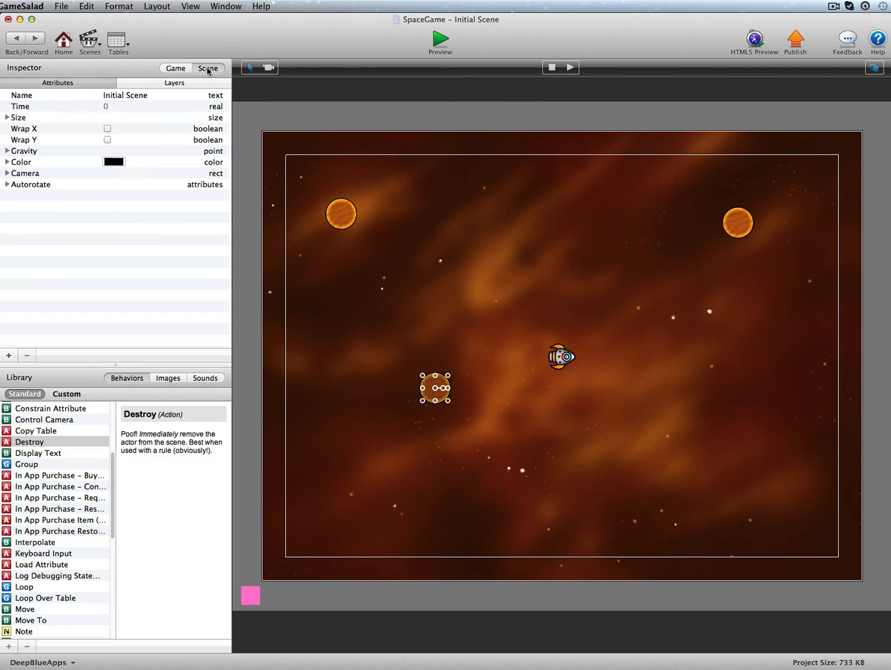
{"action": "left_click", "coordinate": [167, 84]}
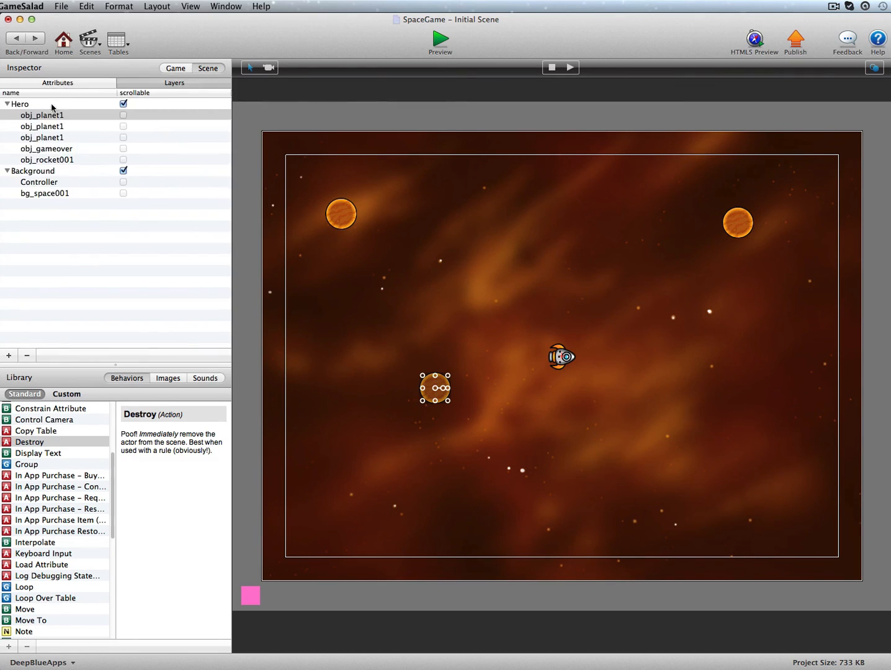
{"action": "left_click", "coordinate": [315, 311]}
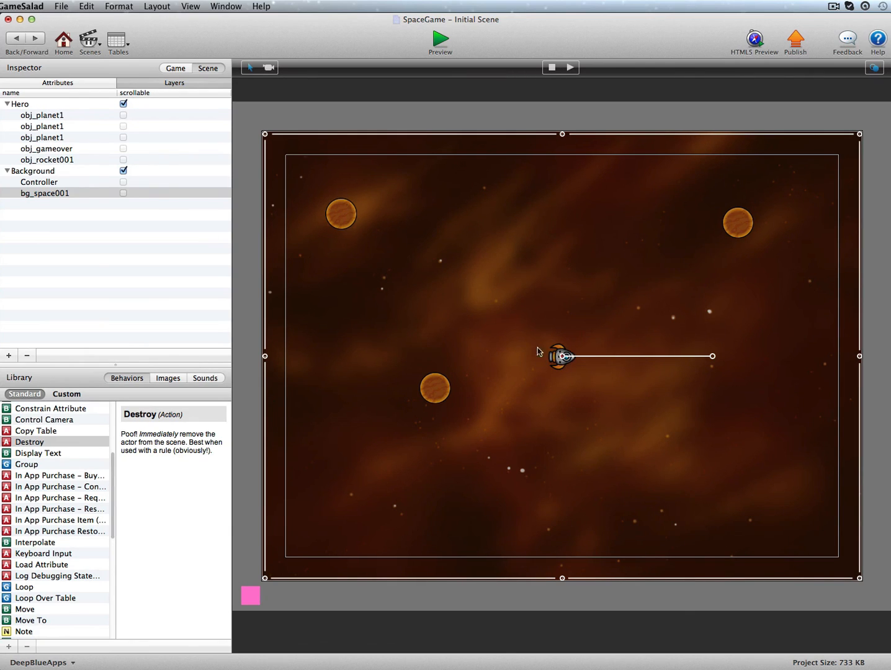
{"action": "left_click", "coordinate": [244, 314]}
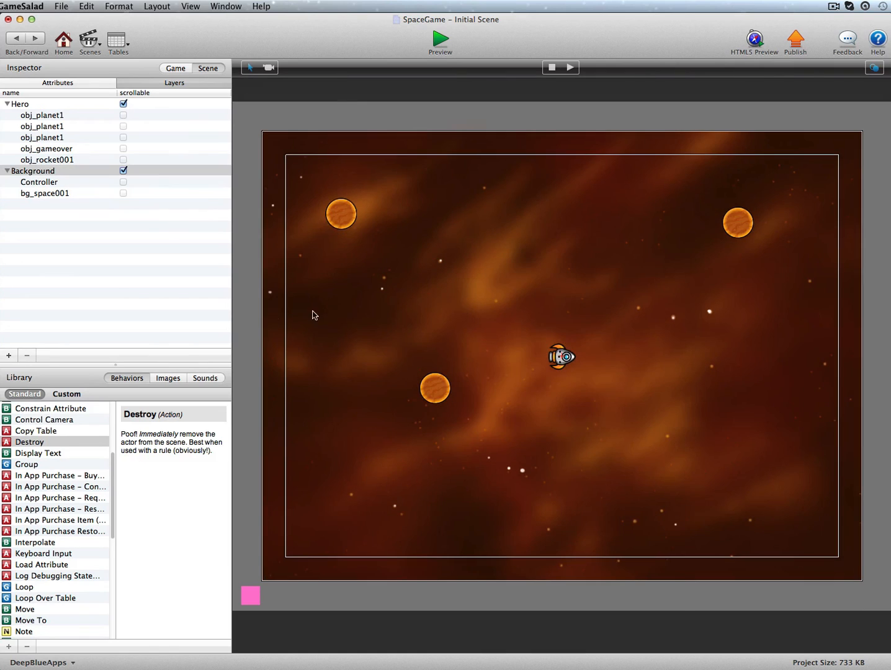
{"action": "left_click", "coordinate": [366, 307]}
{"action": "left_click", "coordinate": [174, 69]}
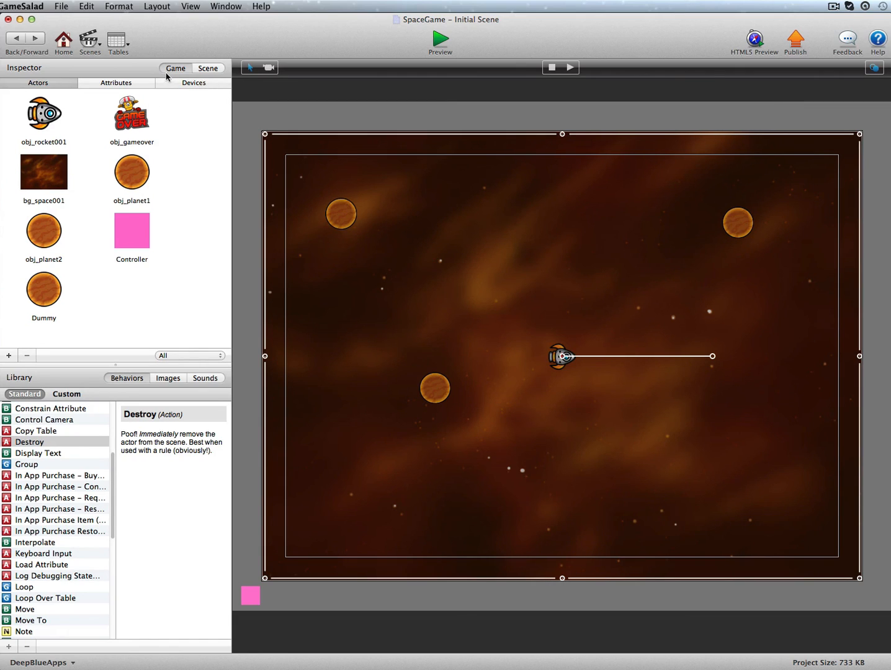
{"action": "left_click", "coordinate": [208, 70]}
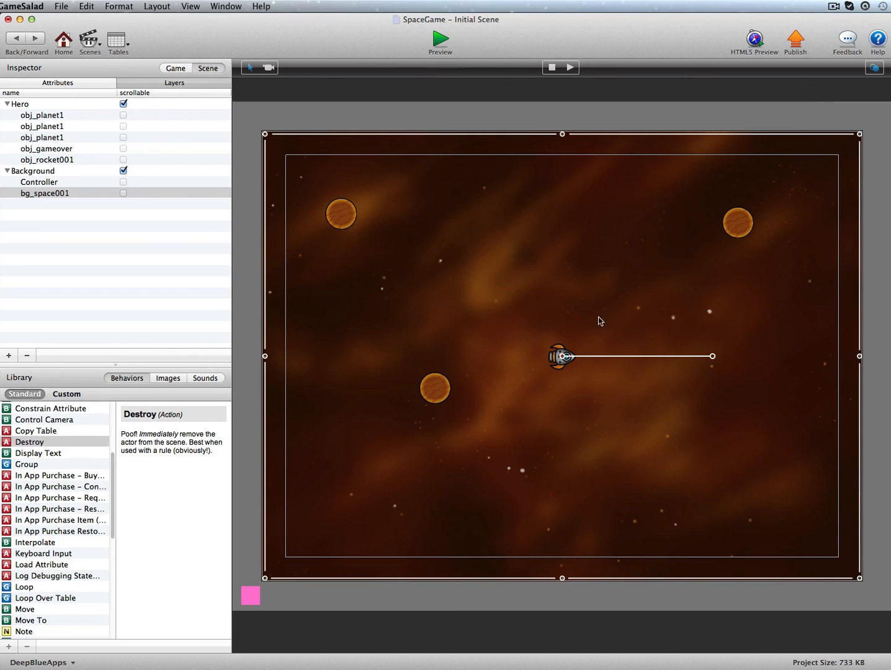
{"action": "left_click", "coordinate": [832, 7]}
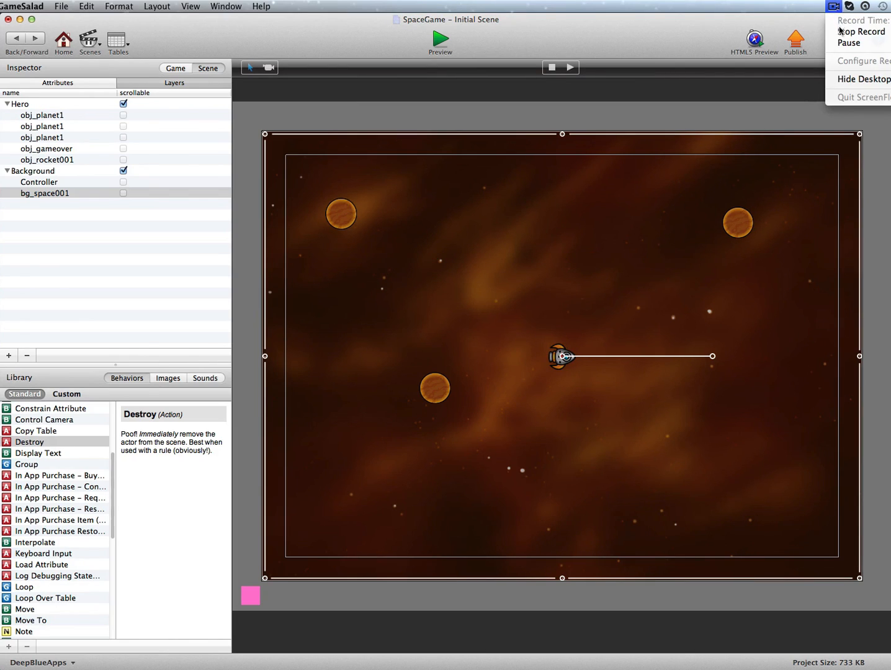